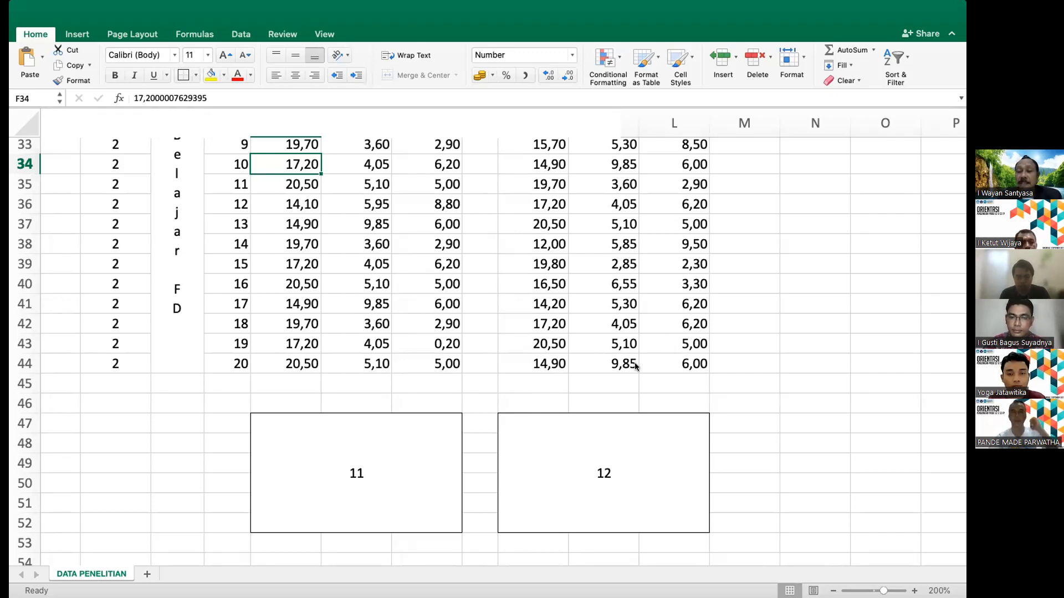
Put an outside border around the PBL scores of learning style FI, cells F3:H22
scroll(635, 366, up, 9)
scroll(633, 362, up, 3)
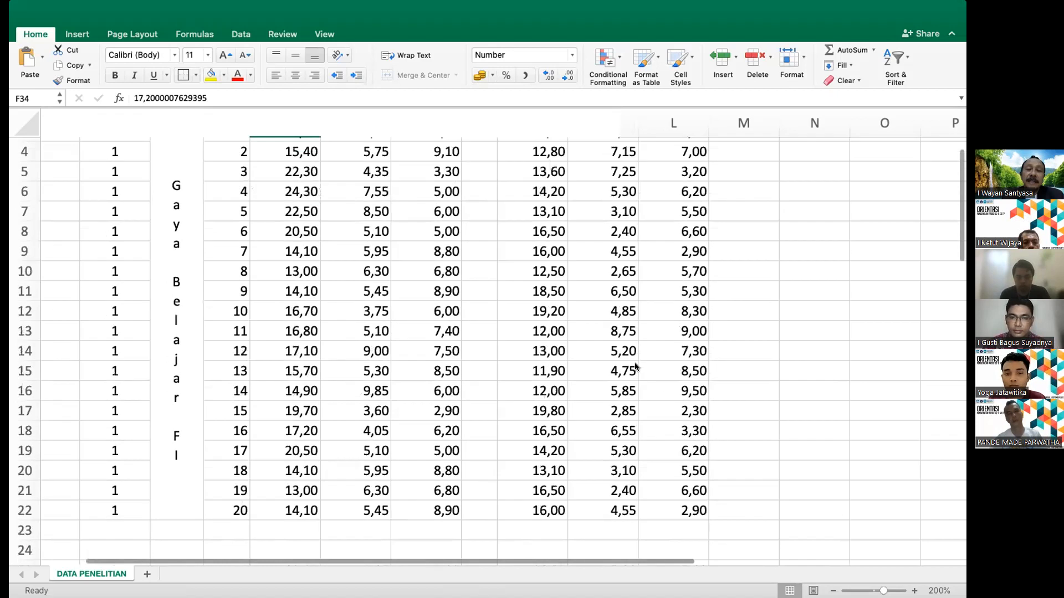
scroll(388, 222, down, 1)
scroll(309, 112, down, 2)
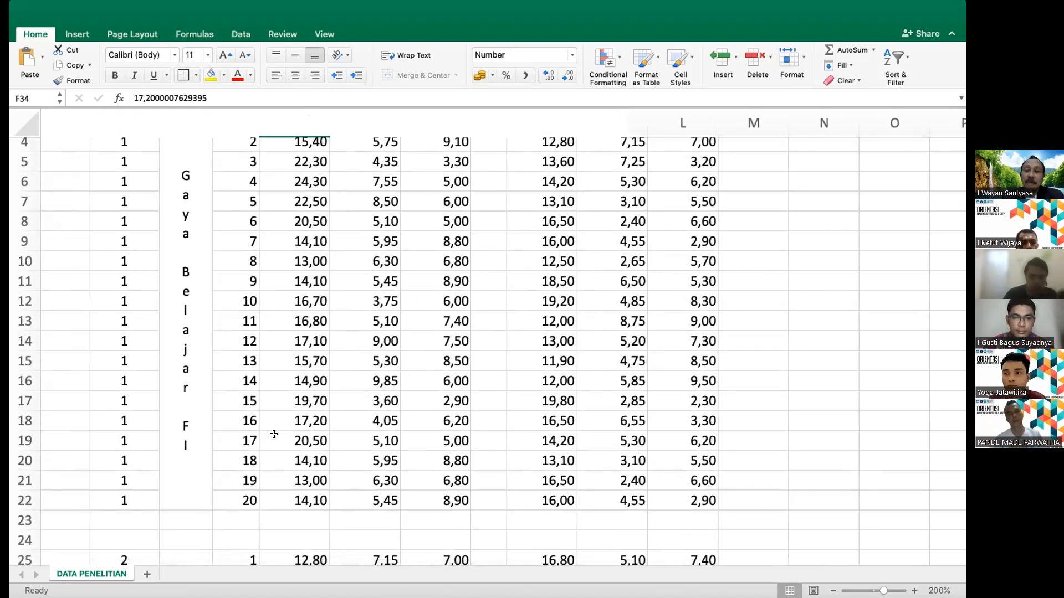
scroll(408, 313, up, 3)
scroll(408, 316, down, 1)
click(330, 156)
key(shift+Right)
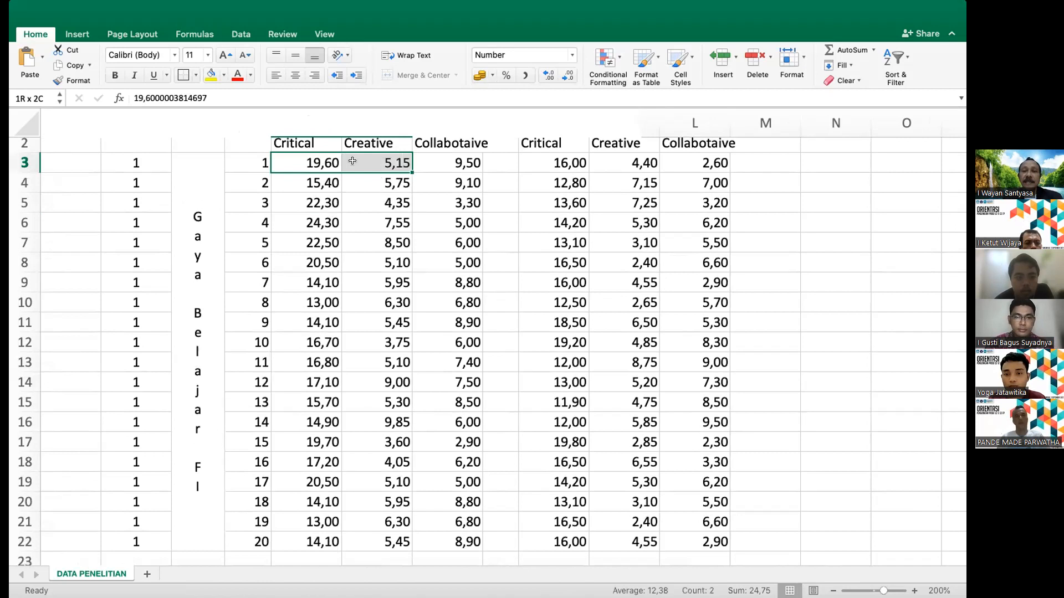
key(shift+Right)
key(shift+Down)
key(shift+Down)
key(shift+Down)
key(shift+Down)
key(shift+Down)
key(shift+Down)
key(shift+Down)
key(shift+Down)
key(shift+Down)
key(shift+Down)
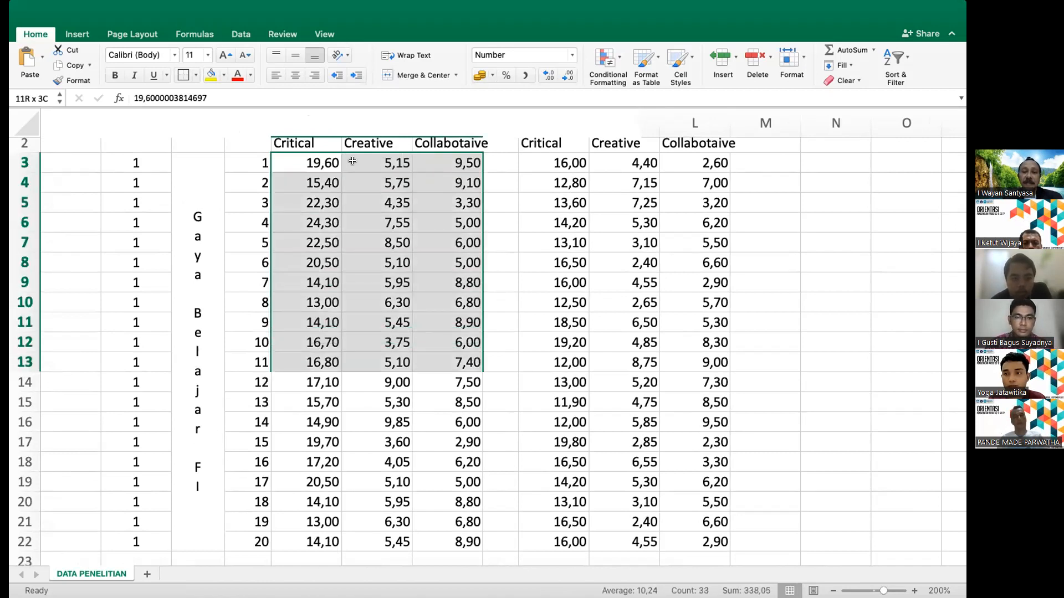
key(shift+Down)
key(shift+Down)
key(shift+Down)
key(shift+Down)
key(shift+Down)
key(shift+Down)
key(shift+Down)
key(shift+Down)
key(shift+Down)
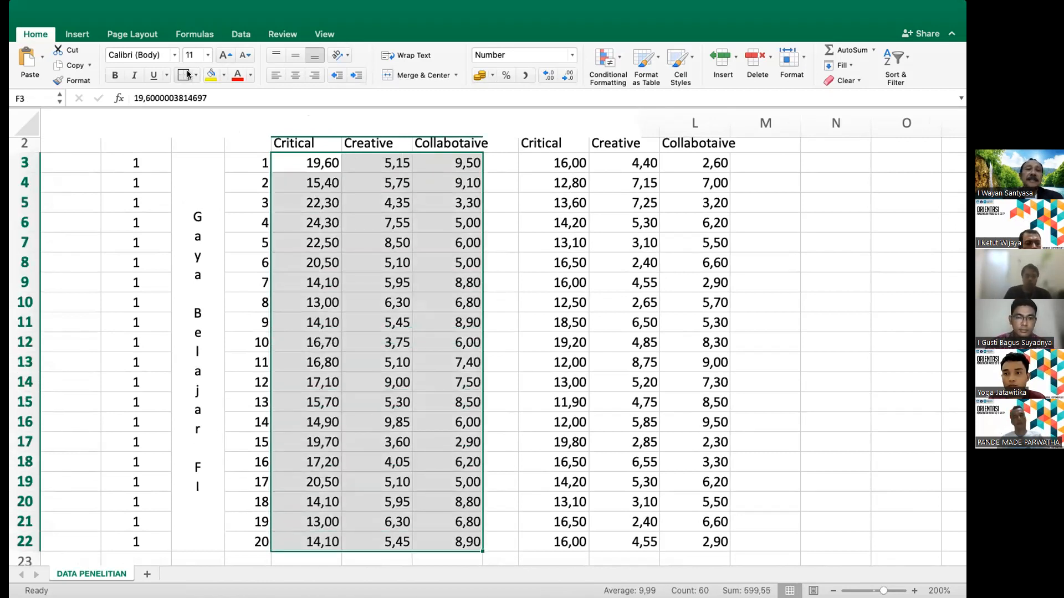
scroll(515, 240, right, 2)
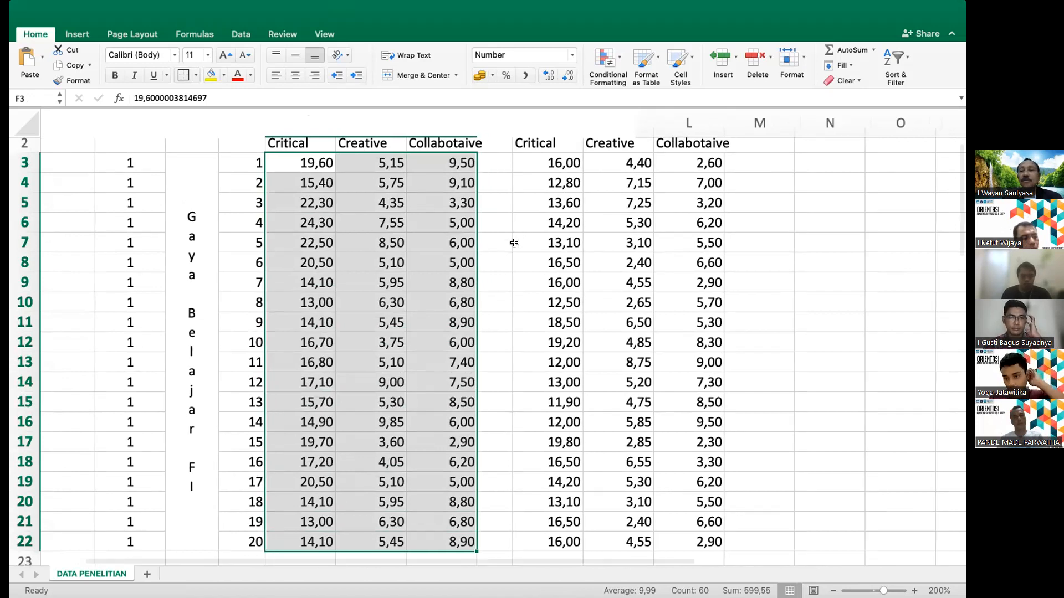
Put an outside border around the DI scores of learning style FI, cells J3:L22
scroll(499, 222, up, 1)
click(474, 176)
key(shift+Right)
key(shift+Right)
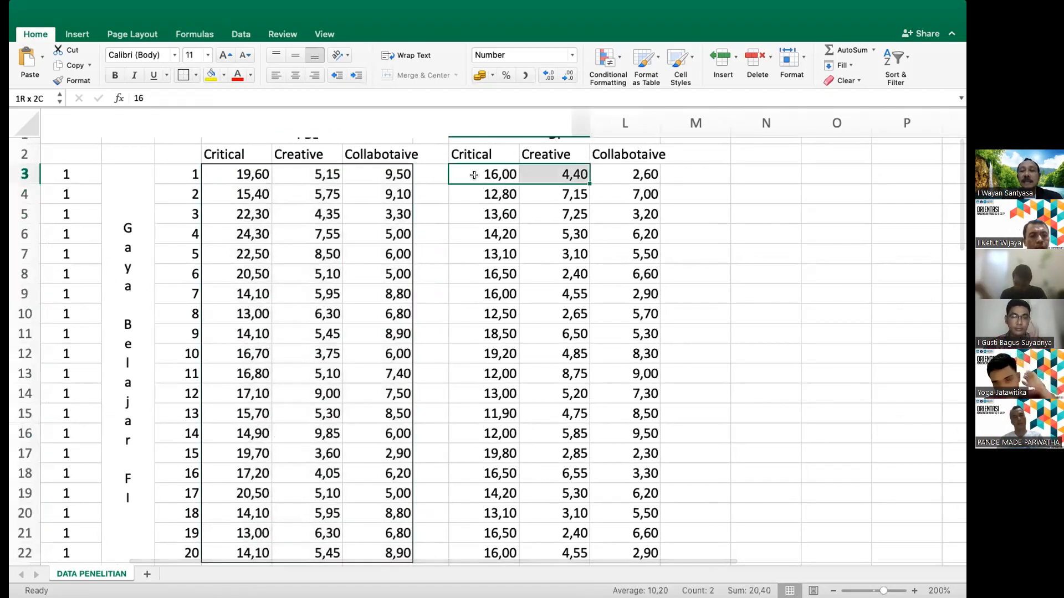
key(shift+Down)
key(shift+Down)
key(shift+Down)
key(shift+Down)
key(shift+Down)
key(shift+Down)
key(shift+Down)
key(shift+Down)
key(shift+Down)
key(shift+Down)
key(shift+Down)
key(shift+Down)
key(shift+Down)
key(shift+Down)
key(shift+Down)
key(shift+Down)
key(shift+Down)
key(shift+Down)
key(shift+Down)
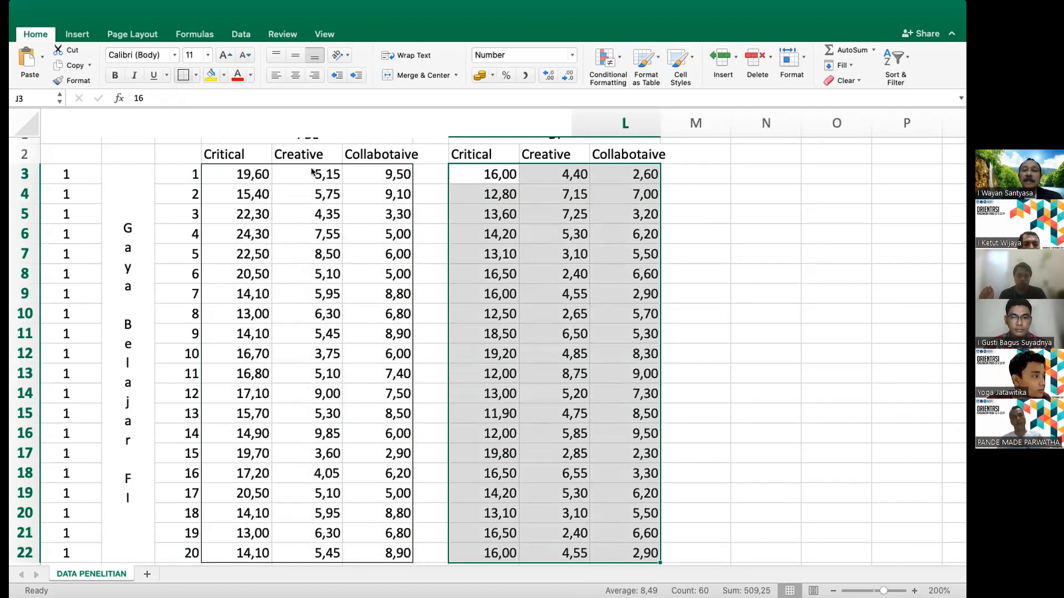
click(354, 292)
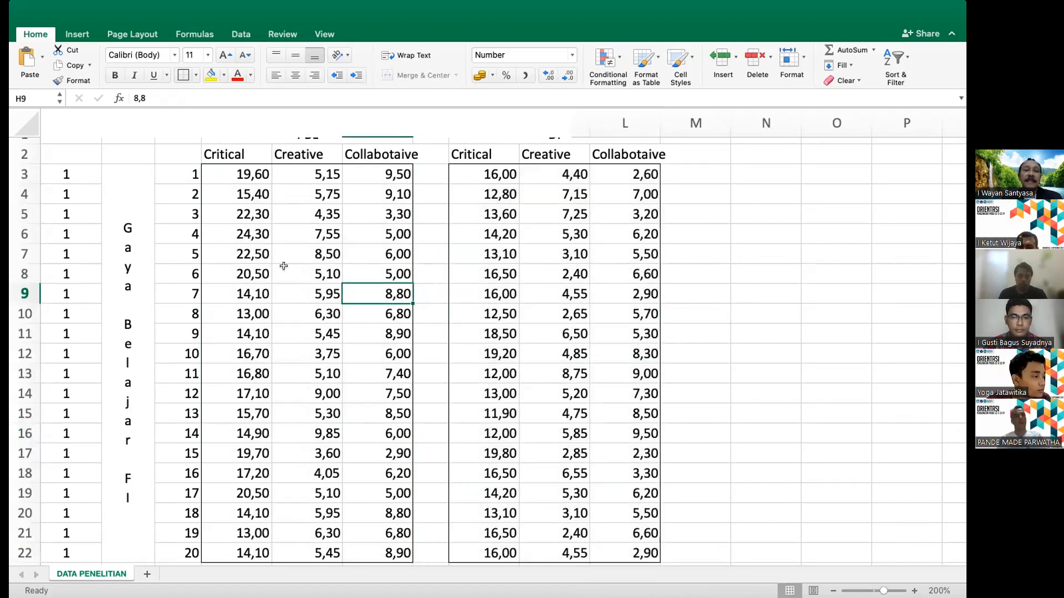
Put an outside border around the PBL scores of learning style FD, cells F25:H44
scroll(283, 266, down, 10)
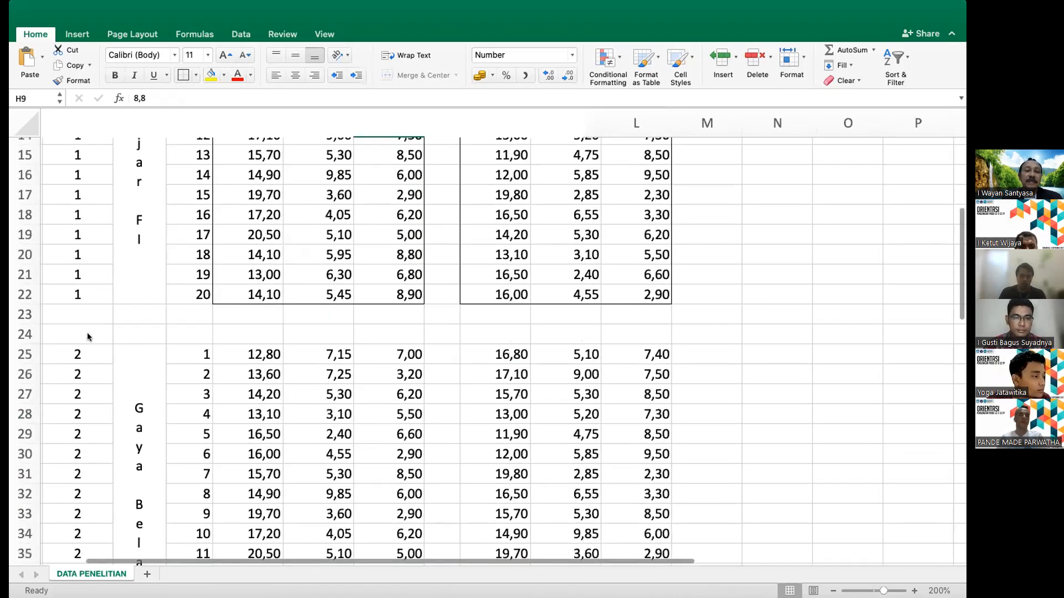
scroll(70, 305, down, 1)
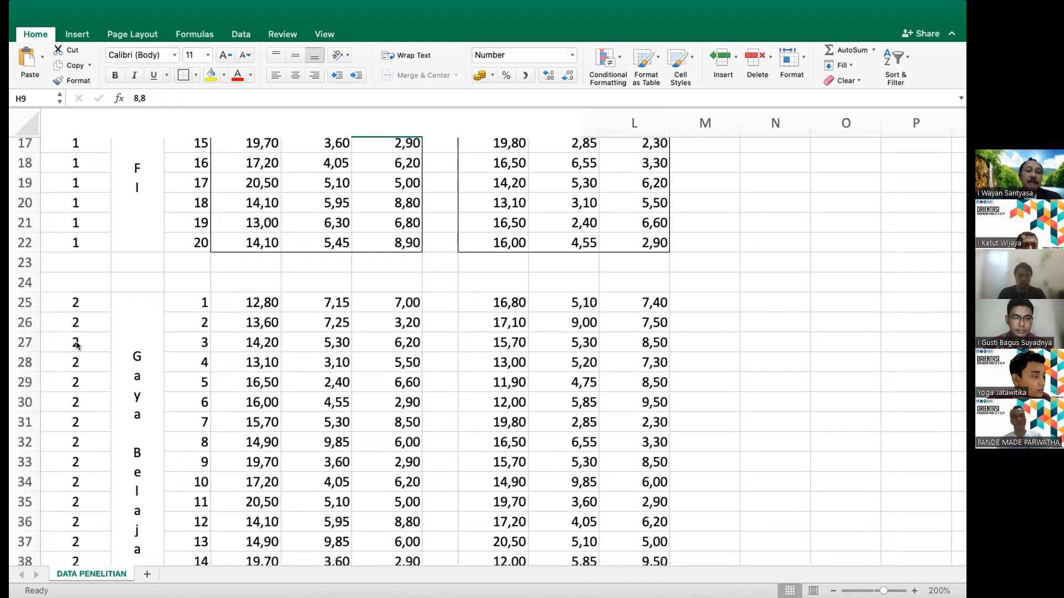
scroll(72, 244, up, 5)
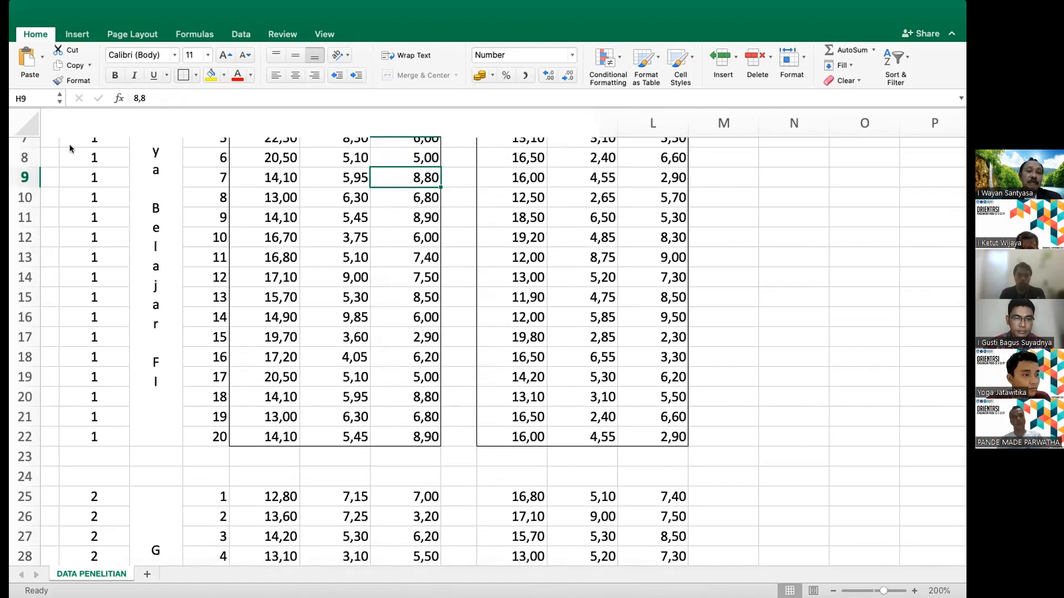
scroll(94, 345, down, 7)
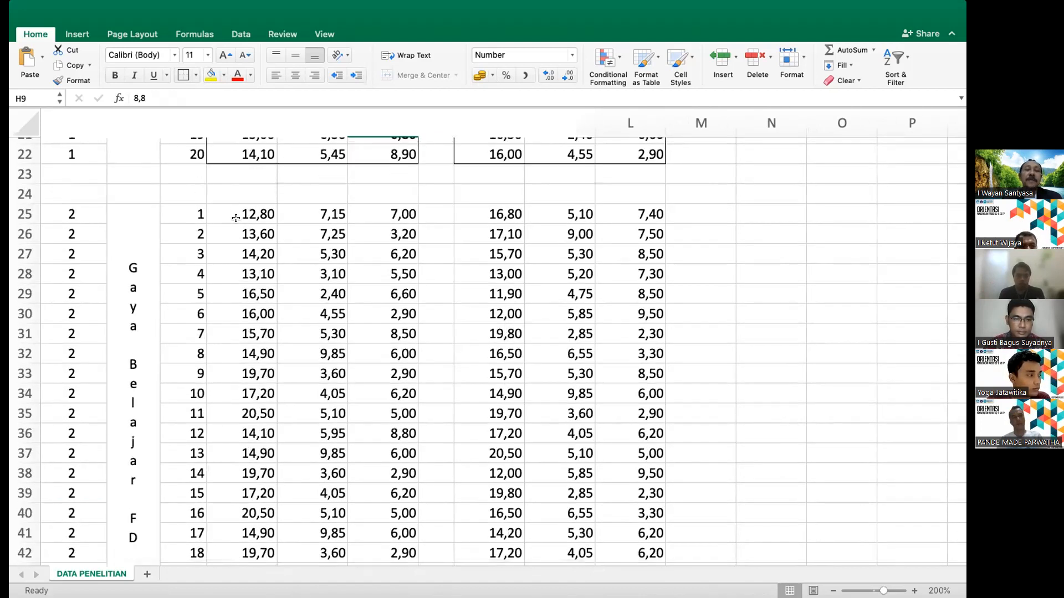
click(236, 218)
key(shift+Right)
key(shift+Right)
key(shift+Down)
key(shift+Down)
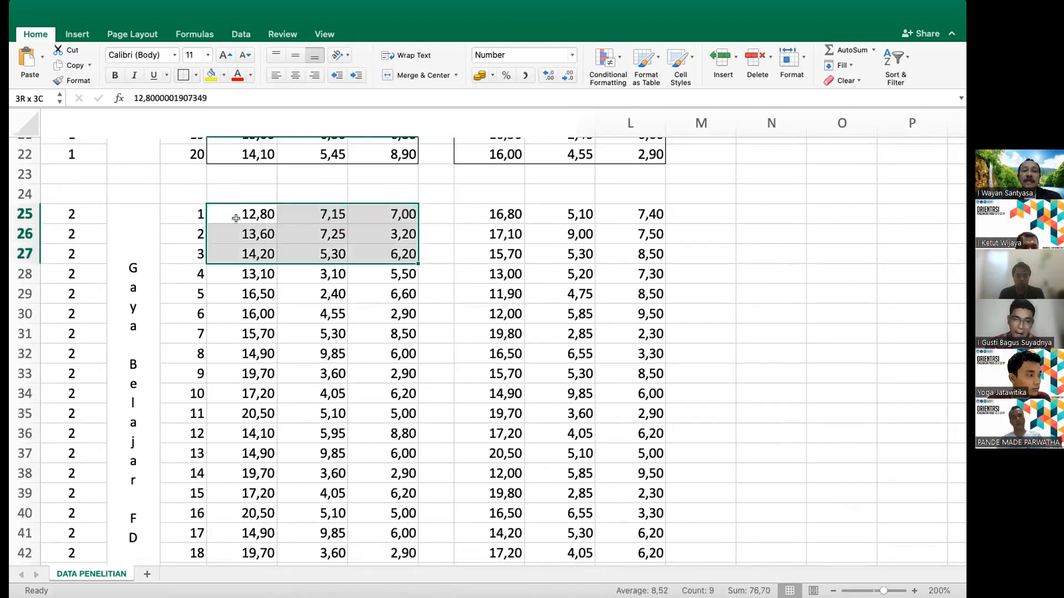
key(shift+Down)
key(shift+Down)
key(shift+Down)
key(shift+Down)
key(shift+Down)
key(shift+Down)
key(shift+Down)
key(shift+Down)
key(shift+Down)
key(shift+Down)
key(shift+Down)
key(shift+Down)
key(shift+Down)
key(shift+Down)
key(shift+Down)
key(shift+Down)
key(shift+Down)
key(shift+Down)
key(shift+Down)
key(shift+Down)
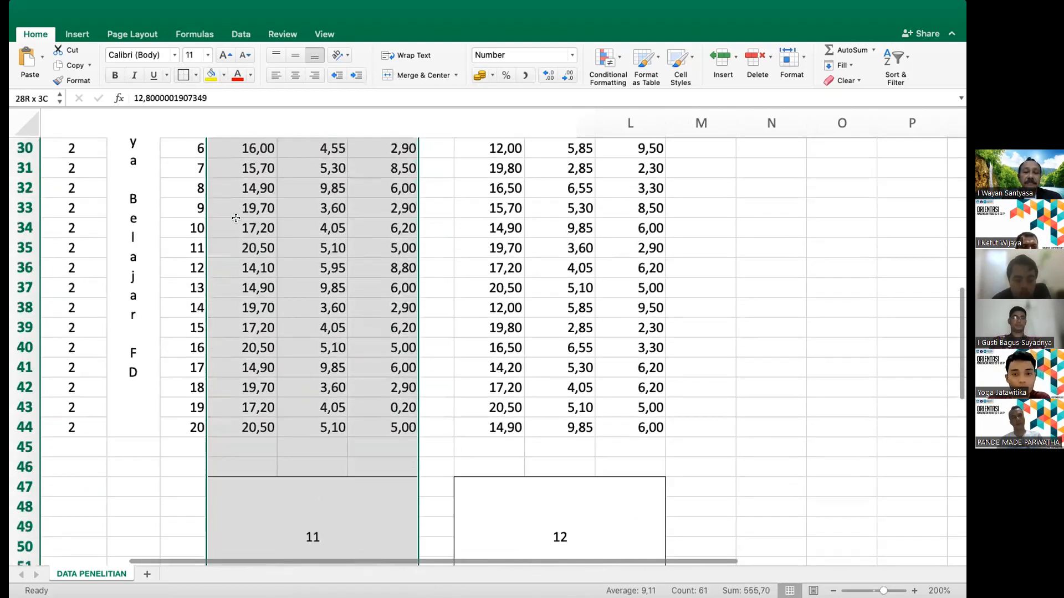
key(shift+Up)
key(shift+Up)
key(shift+Up)
key(shift+Up)
key(shift+Up)
key(shift+Up)
key(shift+Up)
key(shift+Up)
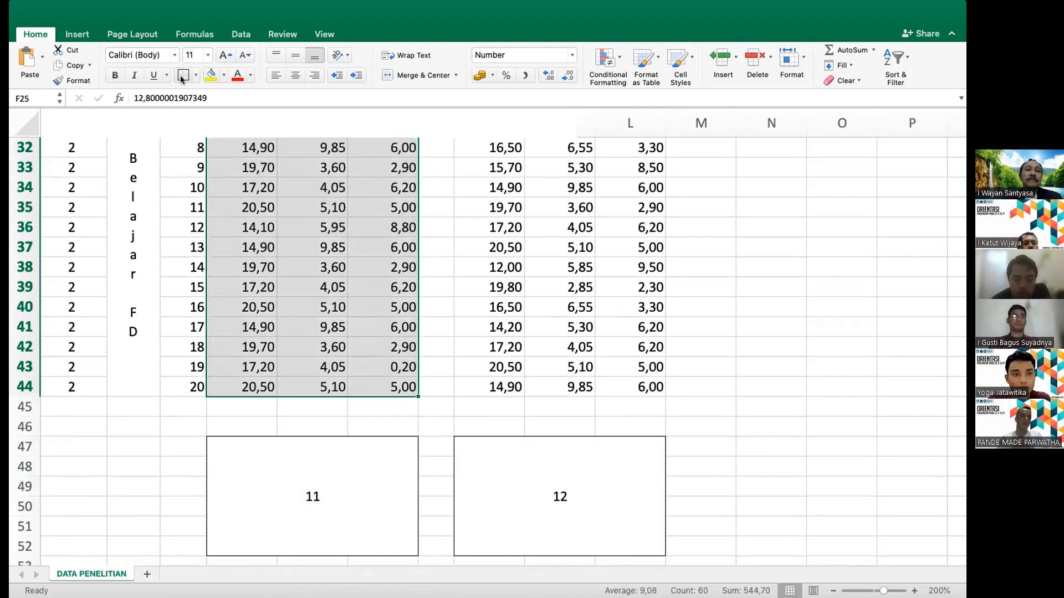
click(182, 77)
Put an outside border around the DI scores of learning style FD, cells J25:L44
scroll(501, 205, up, 10)
click(470, 346)
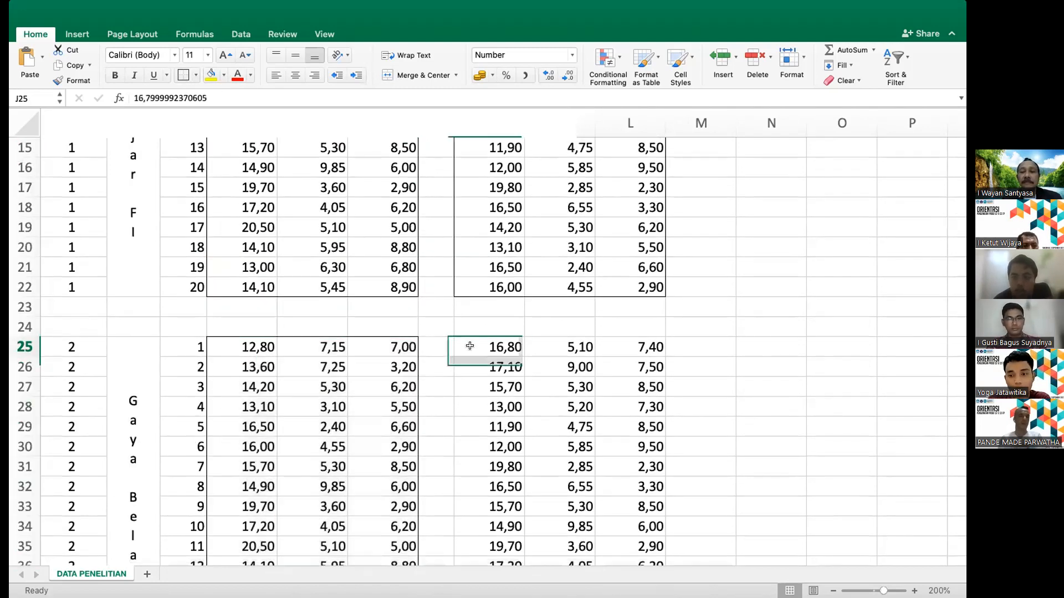
key(shift+Right)
key(shift+Right)
key(shift+Down)
key(shift+Down)
key(shift+Down)
key(shift+Down)
key(shift+Down)
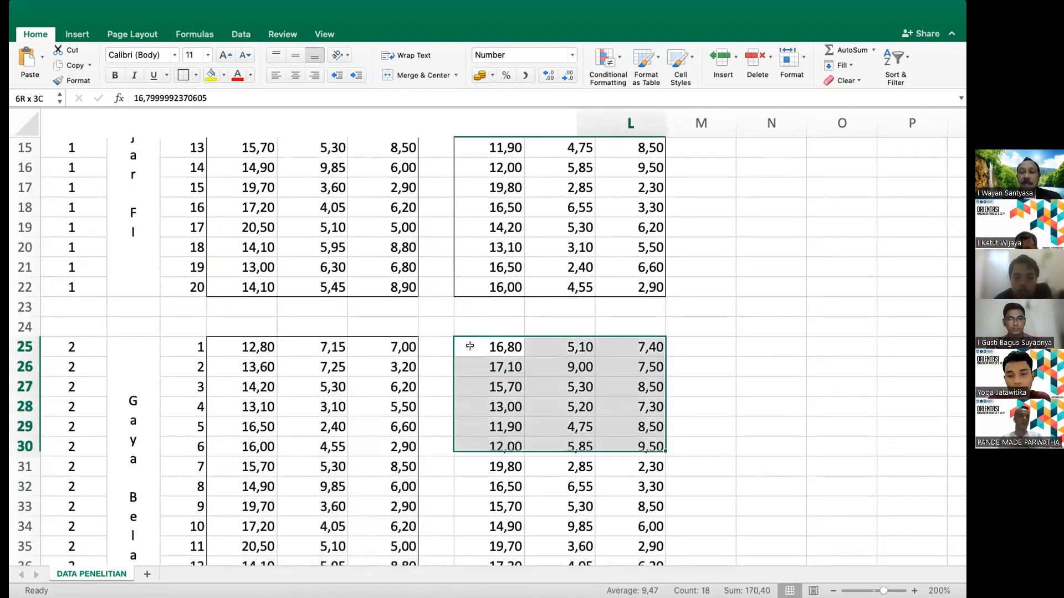
key(shift+Down)
key(shift+Down)
key(shift+Down)
key(shift+Down)
key(shift+Down)
key(shift+Down)
key(shift+Down)
key(shift+Down)
key(shift+Down)
key(shift+Down)
key(shift+Down)
key(shift+Down)
key(shift+Down)
key(shift+Down)
key(shift+Down)
key(shift+Down)
key(shift+Down)
key(shift+Down)
key(shift+Down)
key(shift+Down)
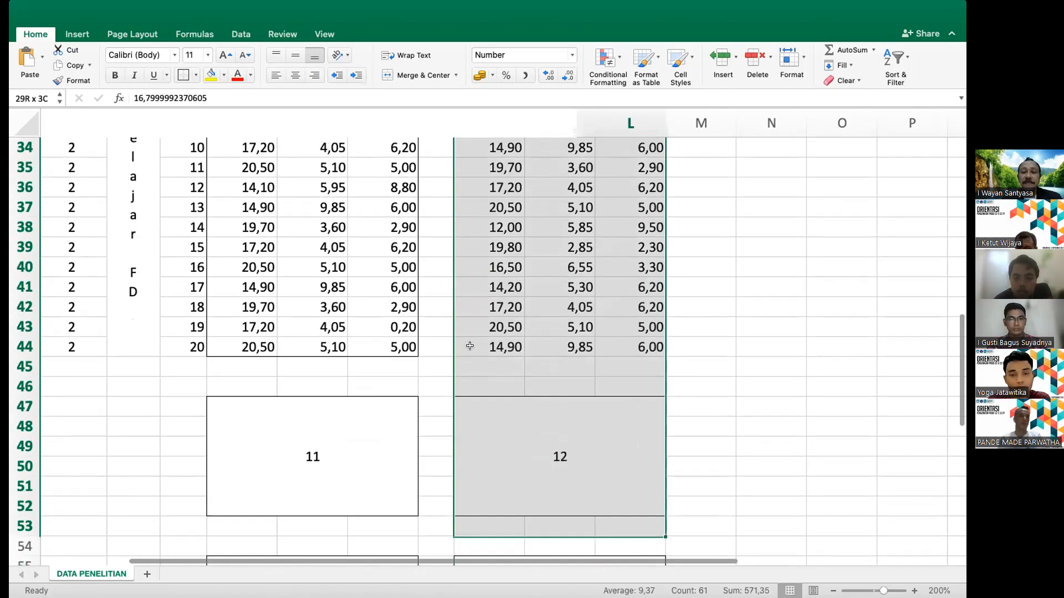
key(shift+Up)
key(shift+Up)
key(shift+Up)
key(shift+Up)
key(shift+Up)
key(shift+Up)
key(shift+Up)
key(shift+Up)
key(shift+Up)
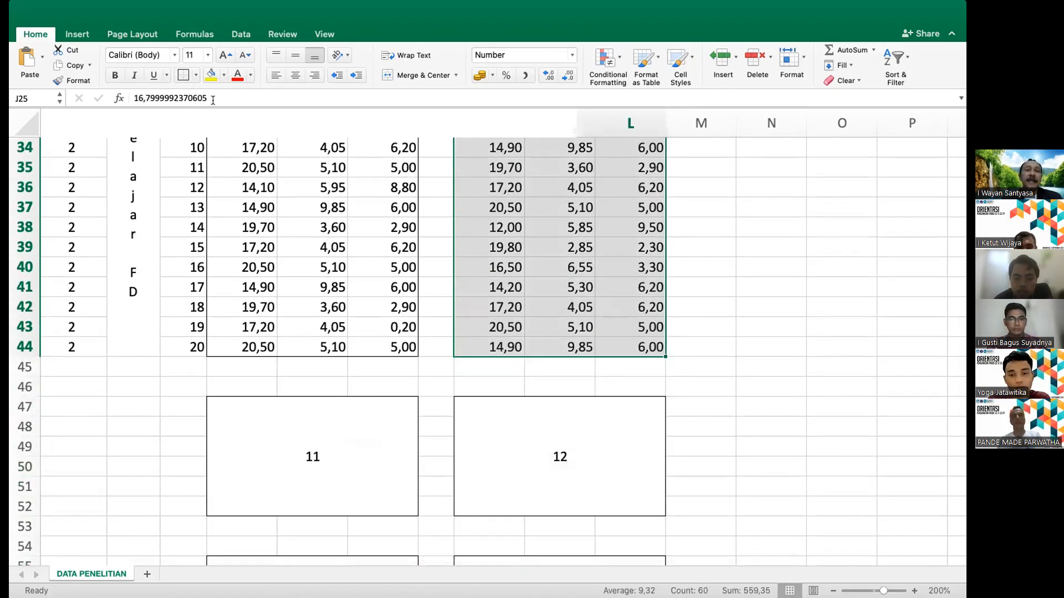
scroll(589, 333, up, 10)
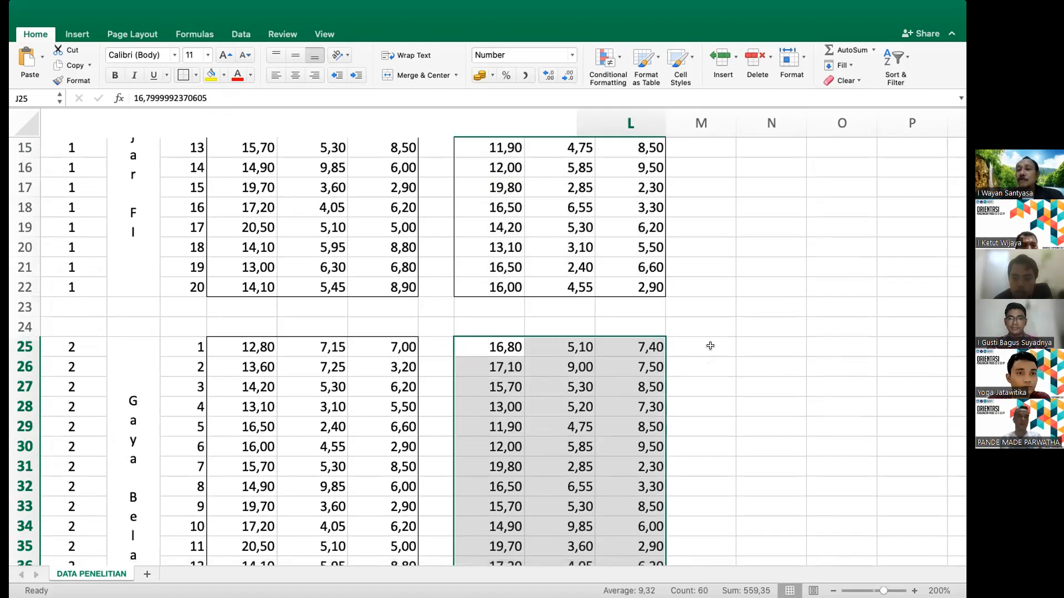
click(715, 330)
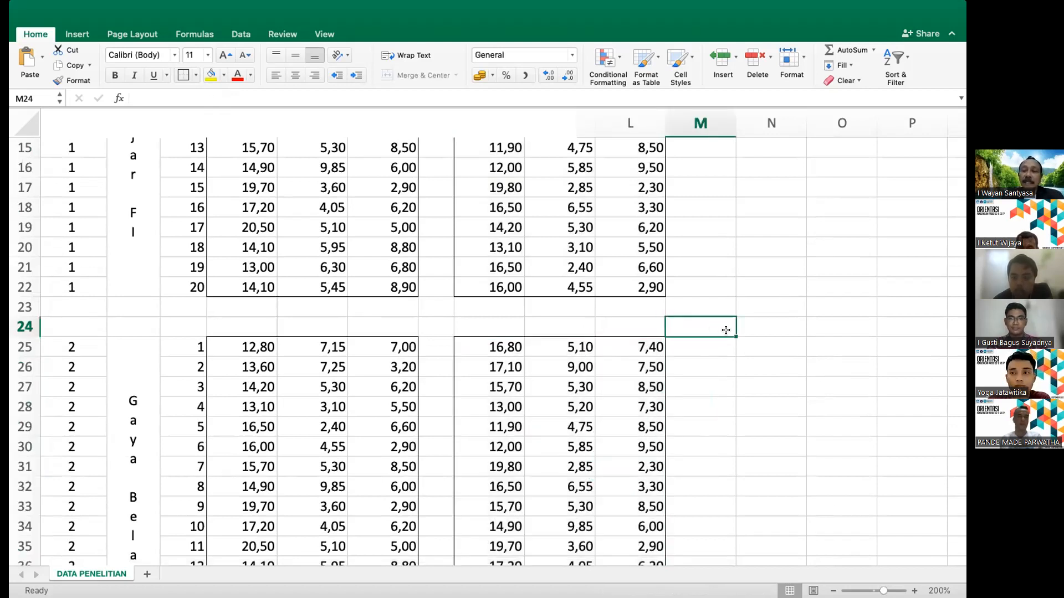
scroll(726, 332, down, 5)
scroll(745, 377, down, 8)
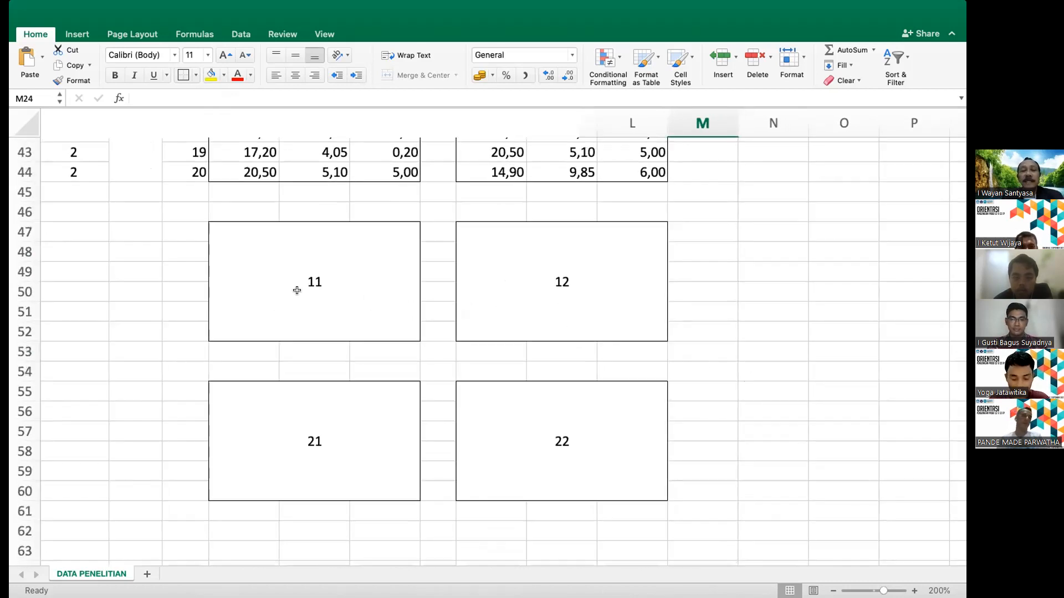
scroll(297, 291, up, 15)
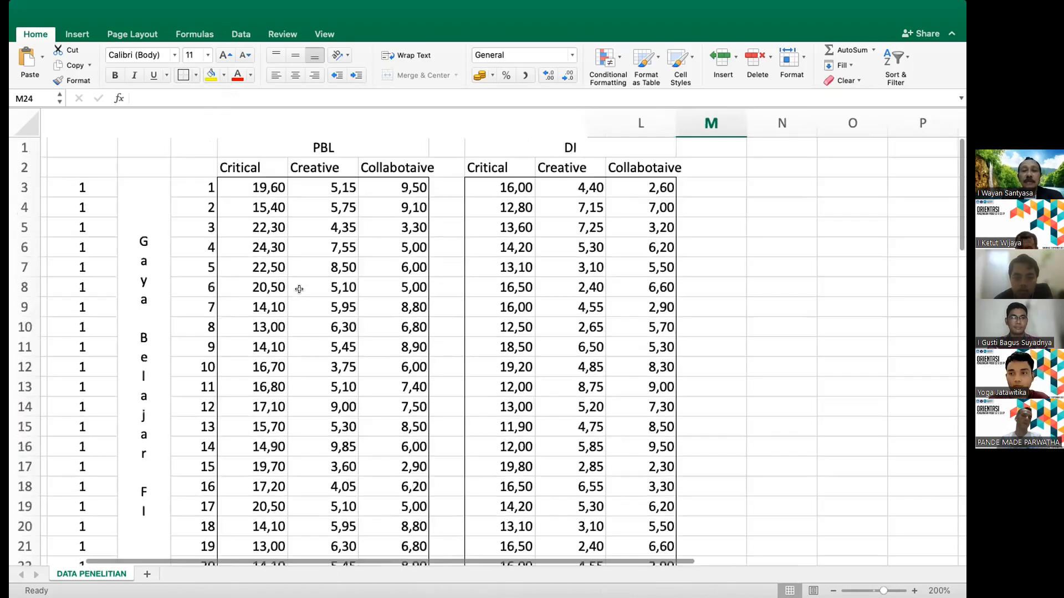
scroll(299, 288, down, 1)
click(320, 252)
key(Up)
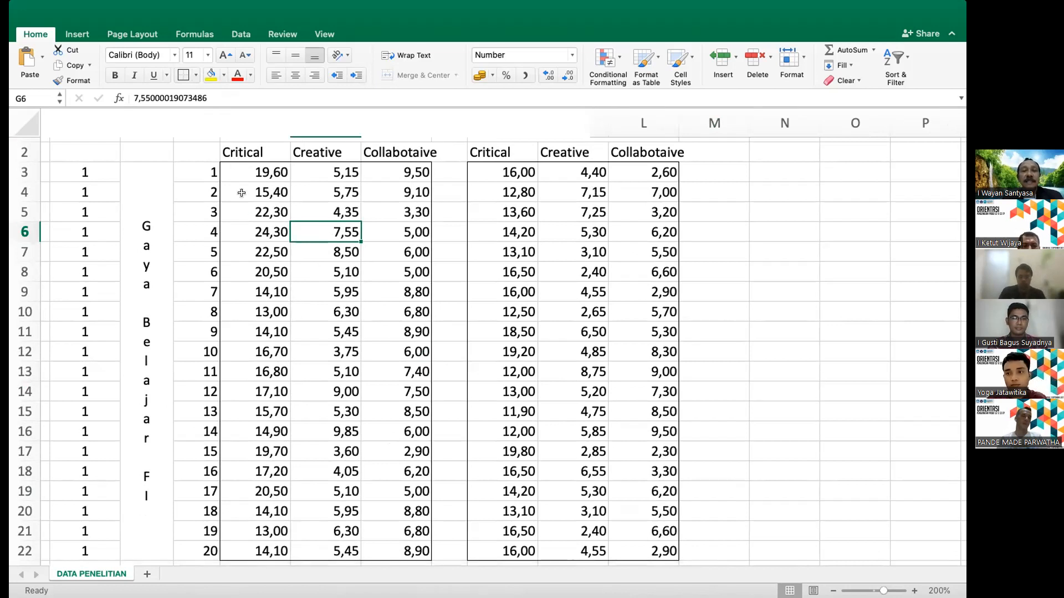
Put a thick outside border around the PBL scores of learning style FI, cells F3:H22
click(232, 166)
key(shift+Right)
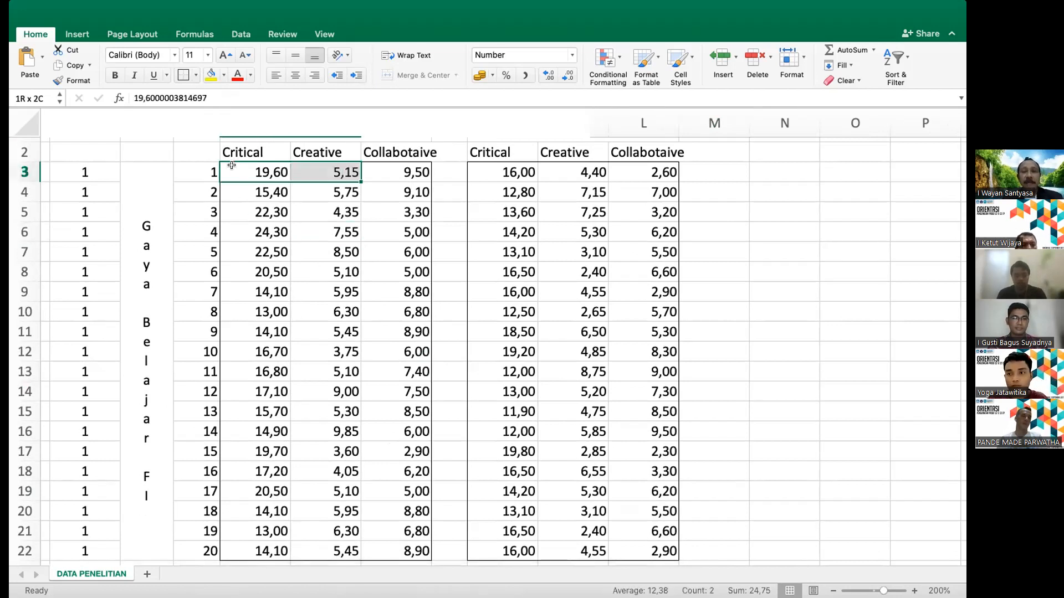
key(shift+Right)
key(shift+Down)
key(shift+Down)
key(shift+Down)
key(shift+Down)
key(shift+Down)
key(shift+Down)
key(shift+Down)
key(shift+Down)
key(shift+Down)
key(shift+Down)
key(shift+Down)
key(shift+Down)
key(shift+Down)
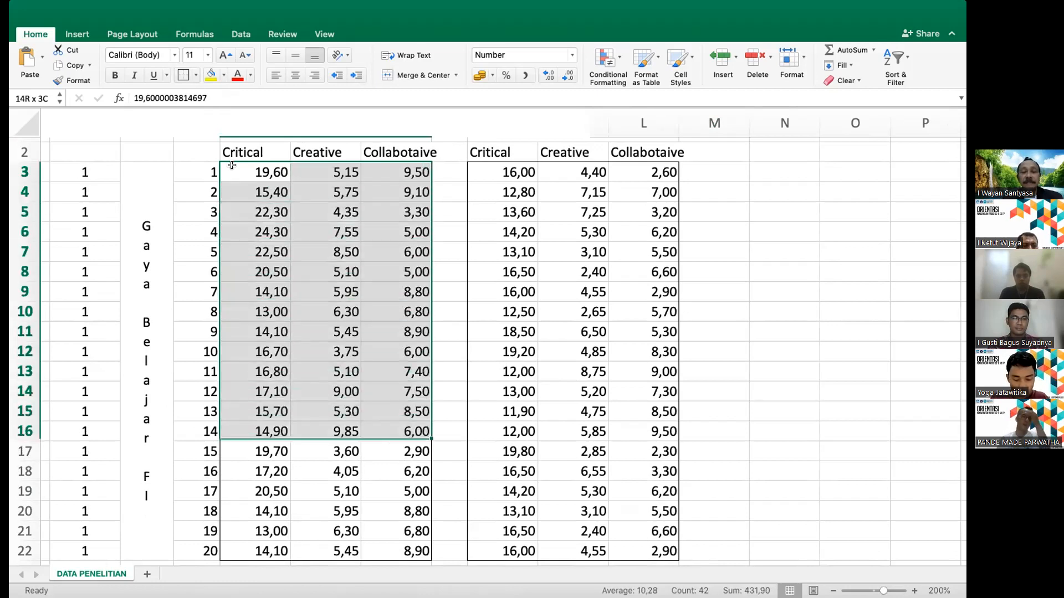
key(shift+Down)
key(shift+Down)
key(shift+Down)
key(shift+Down)
key(shift+Down)
key(shift+Down)
key(shift+Down)
key(shift+Down)
key(shift+Down)
key(shift+Down)
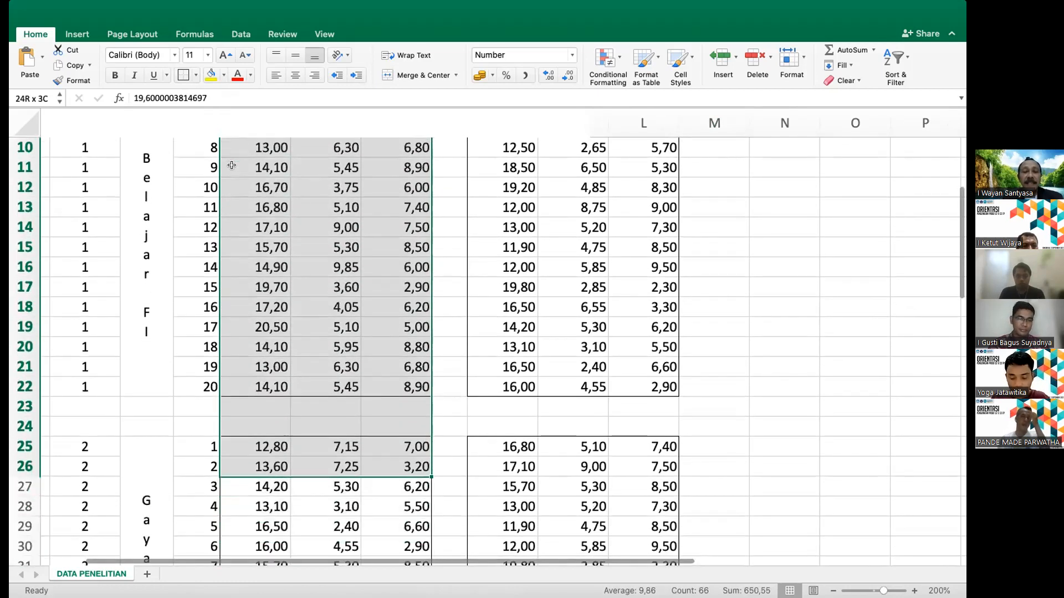
key(shift+Up)
key(shift+Up)
key(shift+Up)
key(shift+Up)
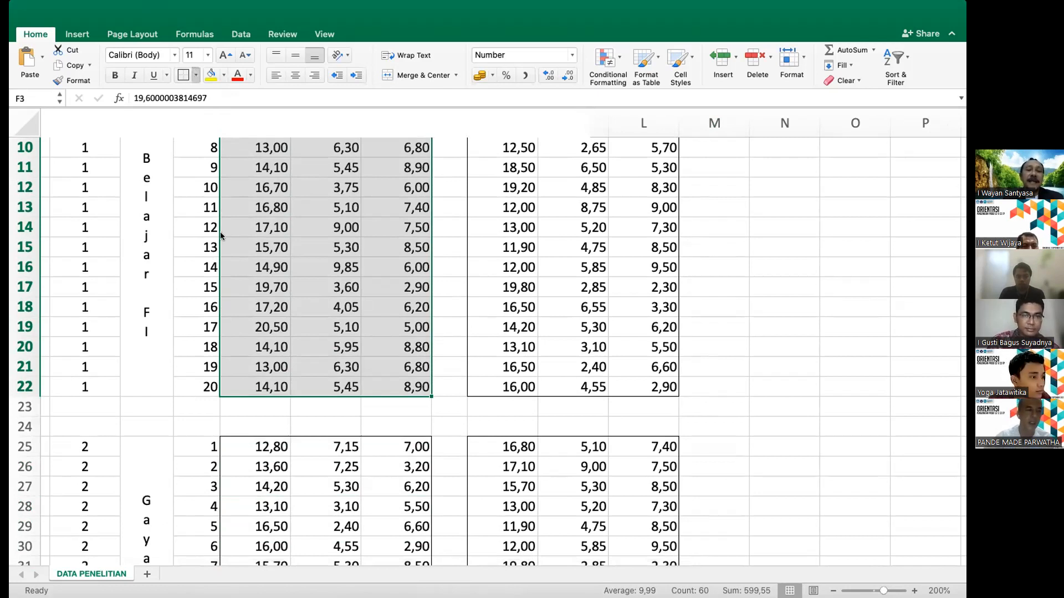
Put a thick outside border around the DI scores of learning style FI, cells J3:L22
scroll(357, 243, up, 5)
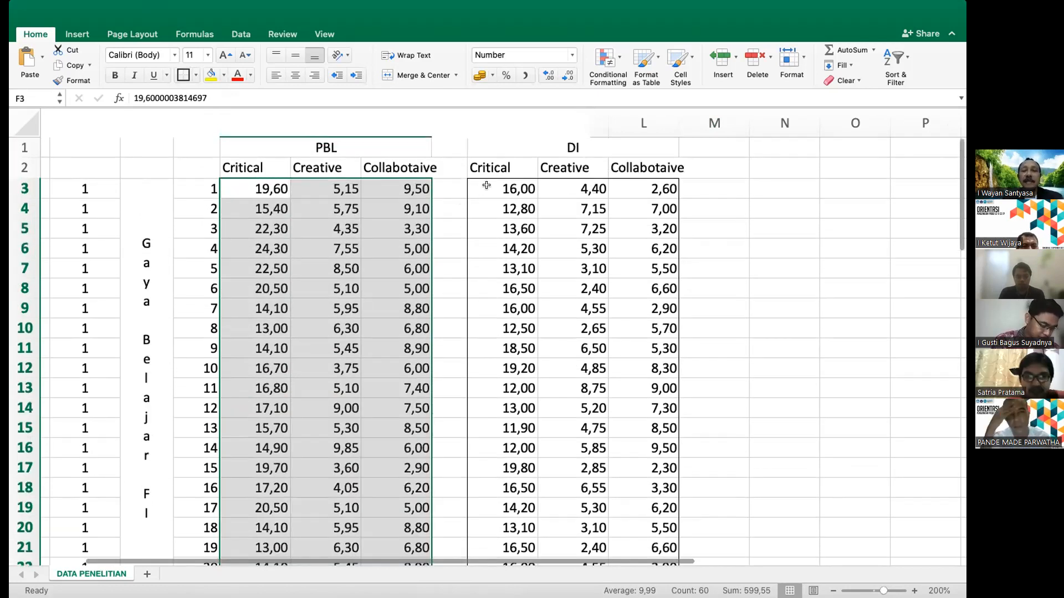
click(487, 185)
key(shift+Right)
key(shift+Right)
key(shift+Down)
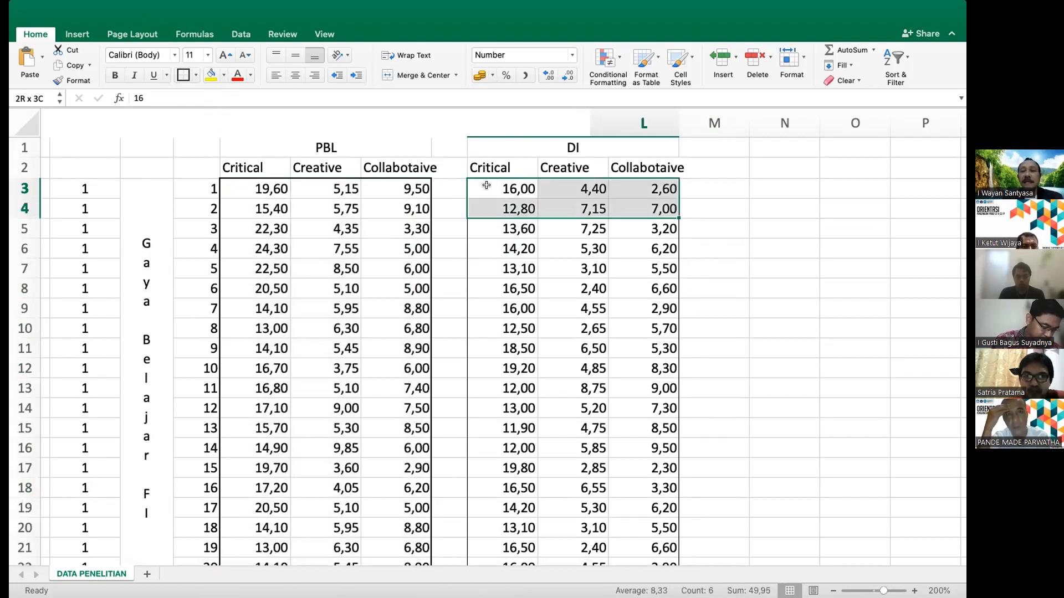
key(shift+Down)
key(shift+Down)
key(shift+Down)
key(shift+Down)
key(shift+Down)
key(shift+Down)
key(shift+Down)
key(shift+Down)
key(shift+Down)
key(shift+Down)
key(shift+Down)
key(shift+Down)
key(shift+Down)
key(shift+Down)
key(shift+Down)
key(shift+Down)
key(shift+Down)
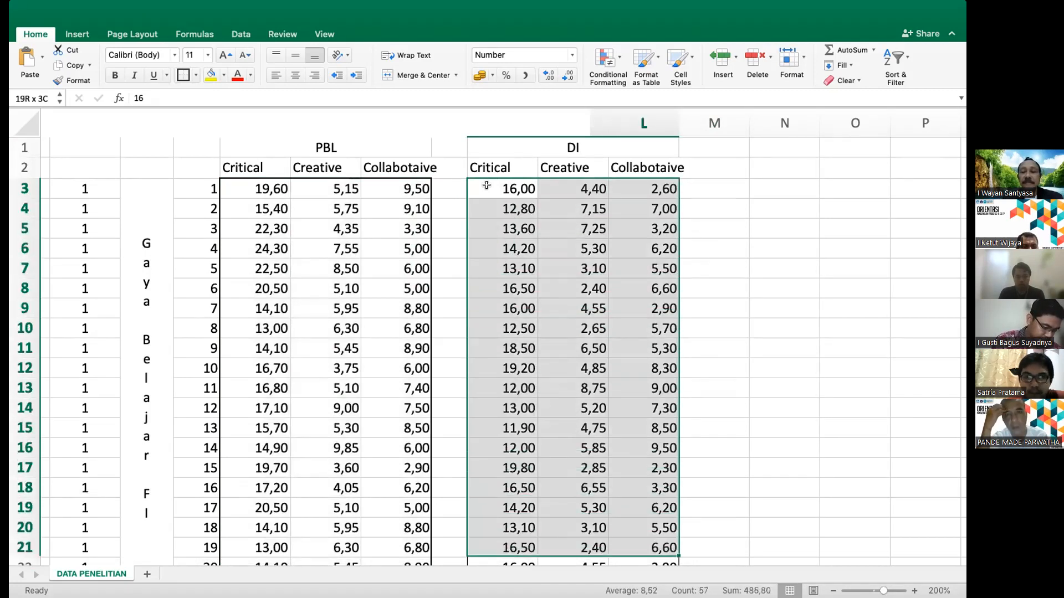
key(shift+Down)
key(shift+Down)
key(shift+Down)
key(shift+Down)
key(shift+Down)
key(shift+Down)
key(shift+Down)
key(shift+Up)
key(shift+Up)
key(shift+Up)
key(shift+Up)
key(shift+Up)
key(shift+Up)
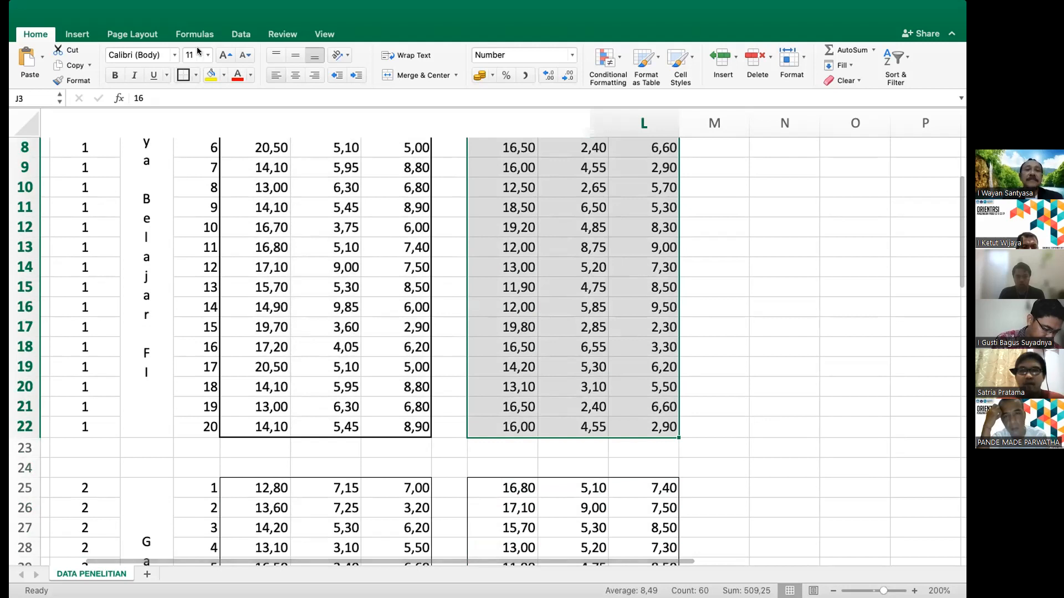
Put a thick outside border around the PBL scores of learning style FD, cells F25:H44
scroll(375, 237, up, 5)
scroll(374, 238, down, 5)
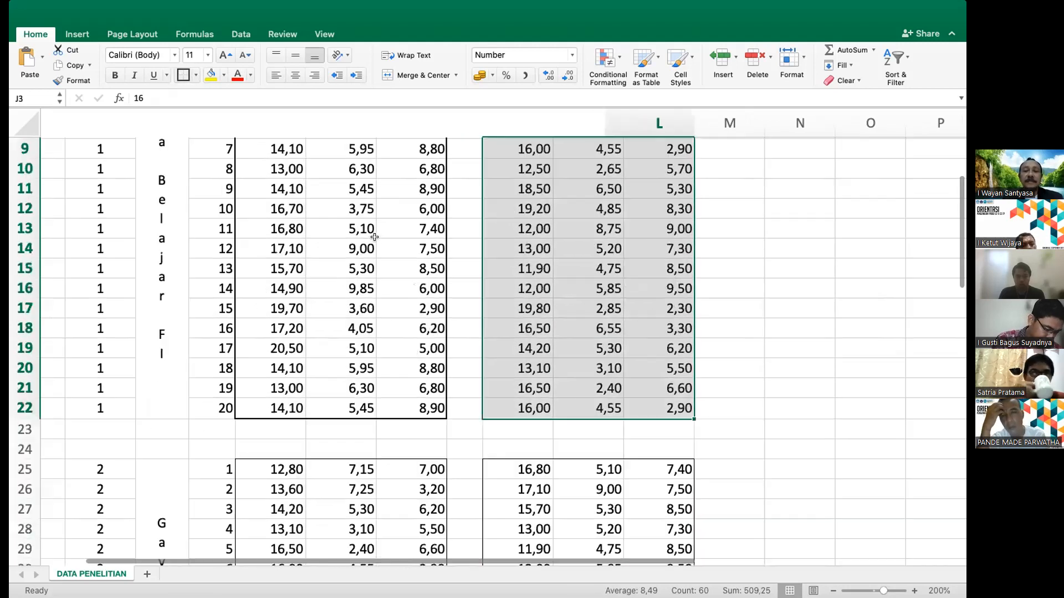
scroll(281, 267, down, 5)
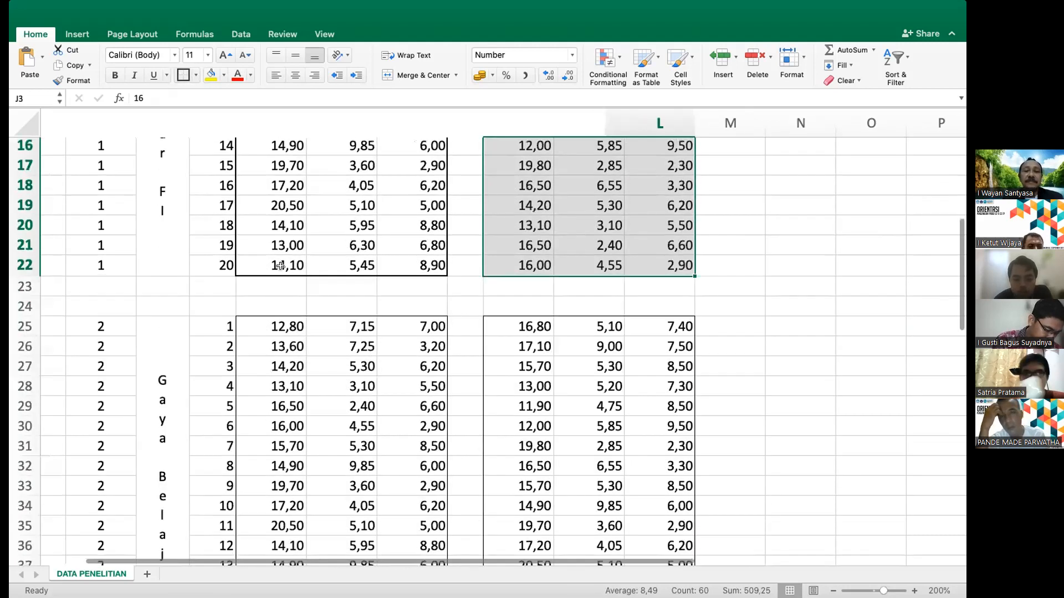
scroll(281, 266, down, 1)
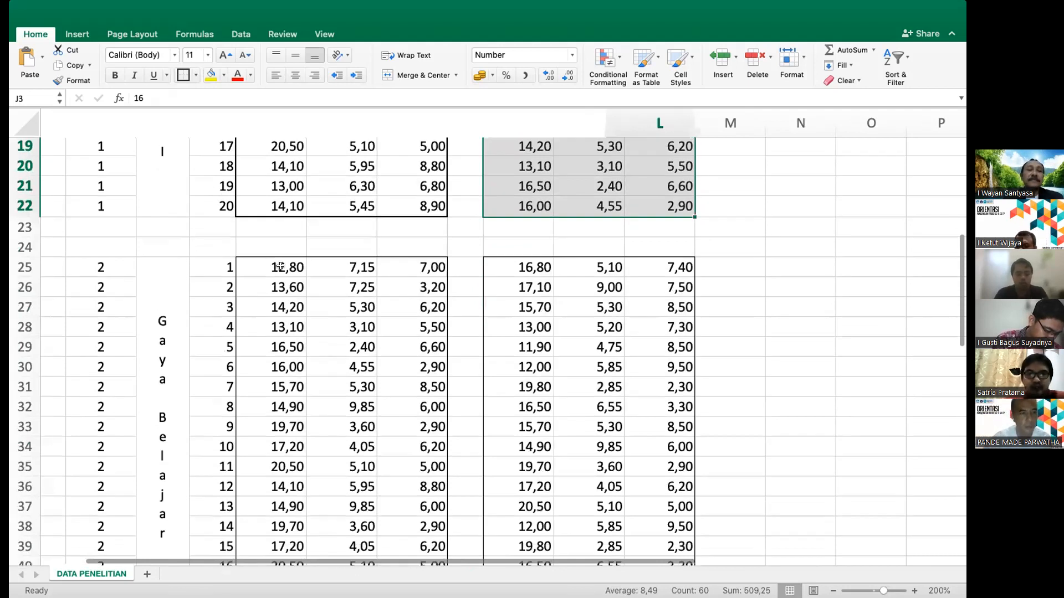
click(281, 266)
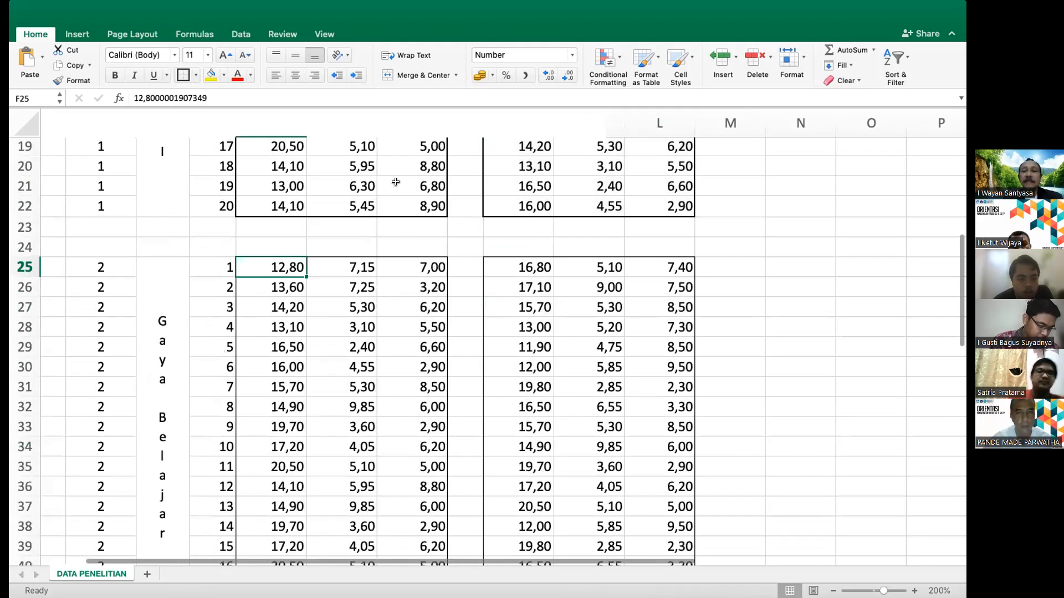
key(super+shift+Right)
key(super+shift+Down)
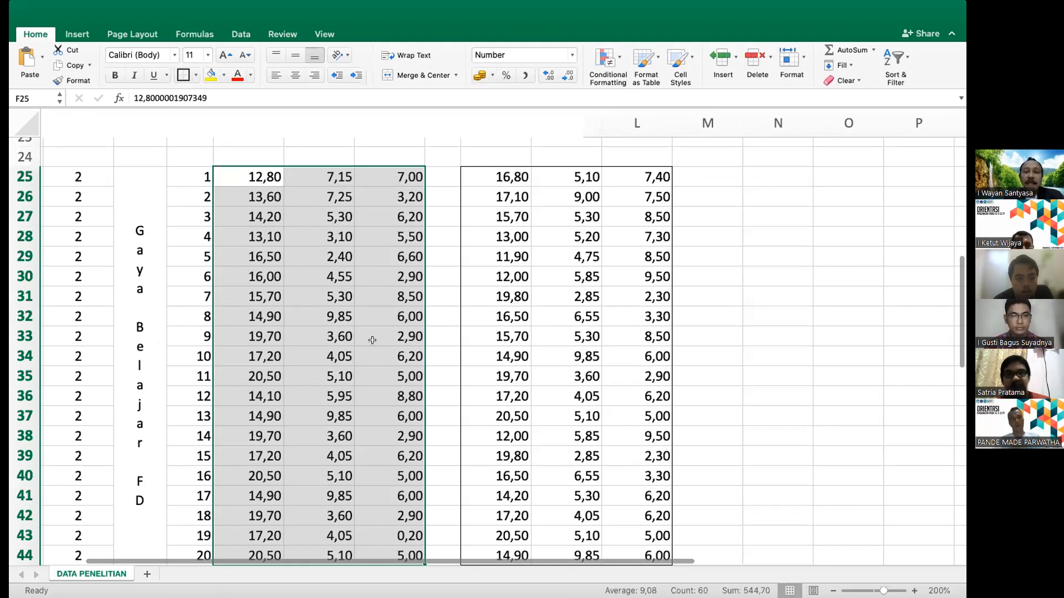
Put a thick outside border around the DI scores of learning style FD, cells J25:L44
scroll(372, 340, up, 2)
drag(493, 217, 634, 296)
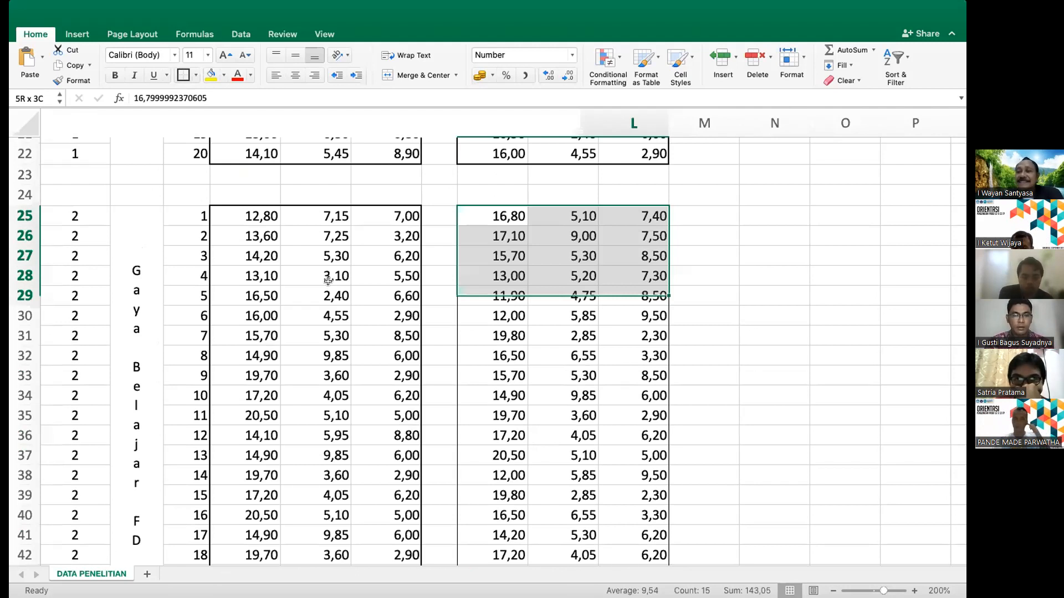
click(704, 154)
Compare the bordered PBL and DI score groups with the numbered cell boxes below them, starting with box 11
scroll(328, 281, up, 7)
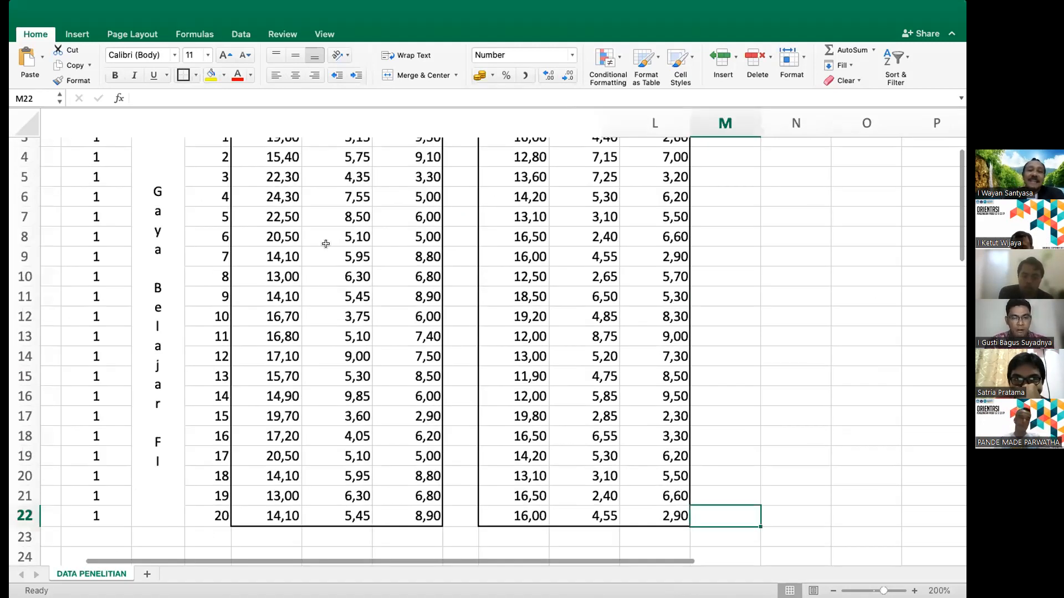
scroll(327, 312, up, 3)
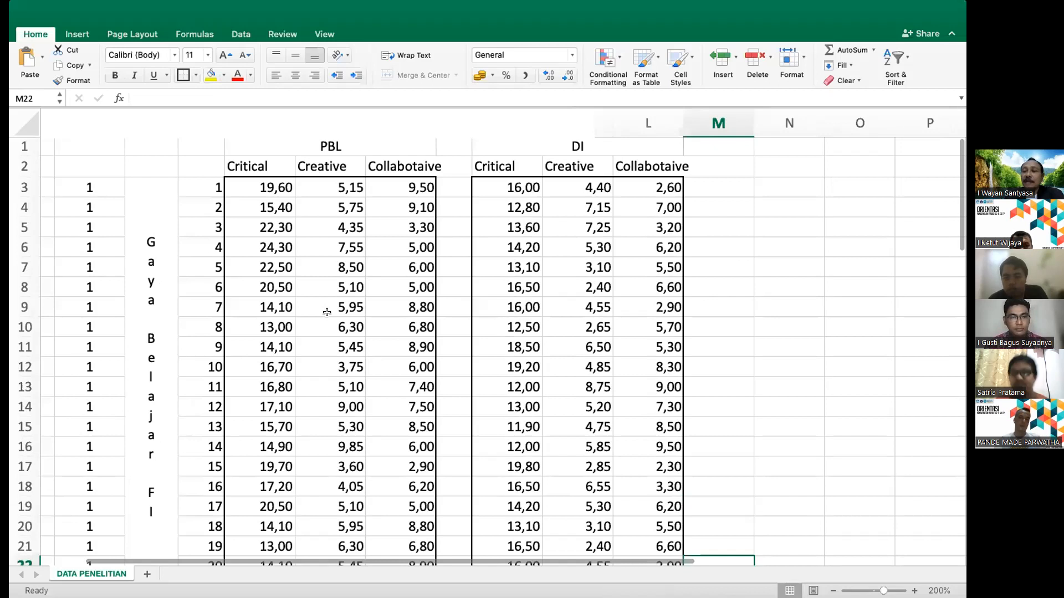
scroll(327, 312, down, 1)
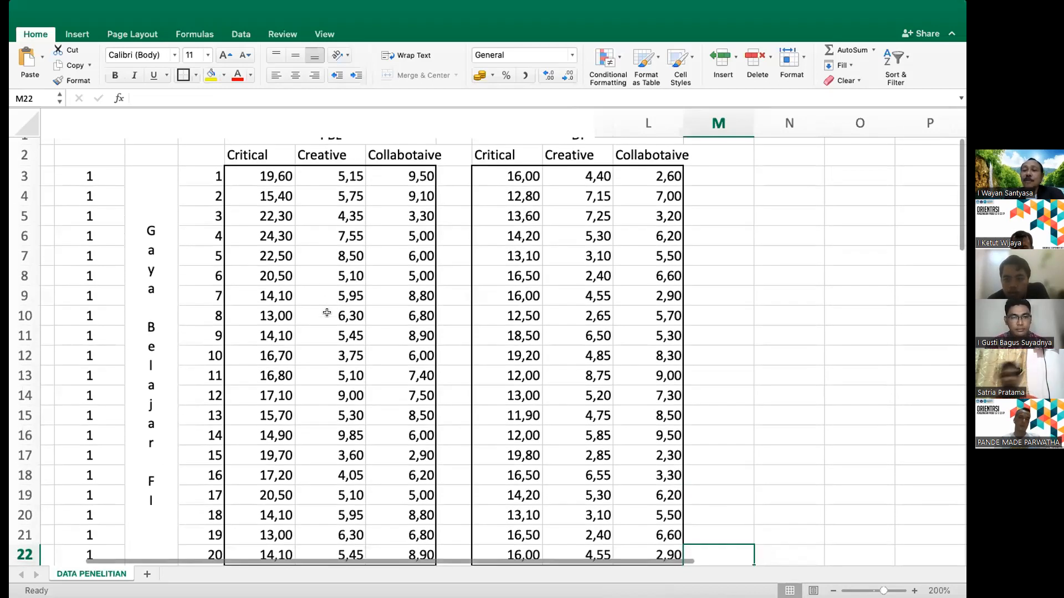
scroll(327, 313, down, 1)
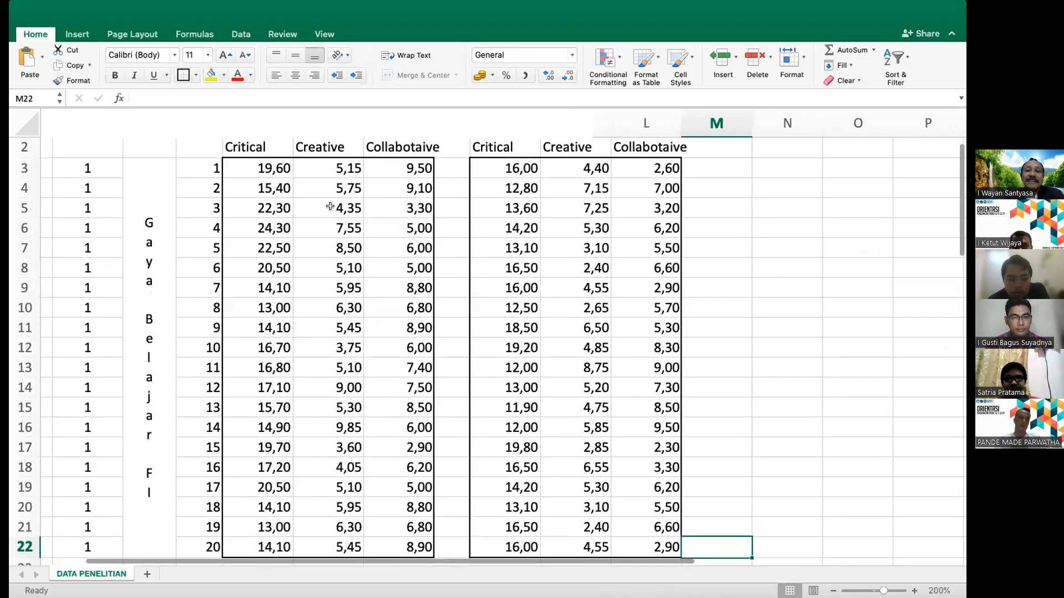
scroll(330, 206, down, 1)
scroll(331, 207, down, 10)
click(325, 219)
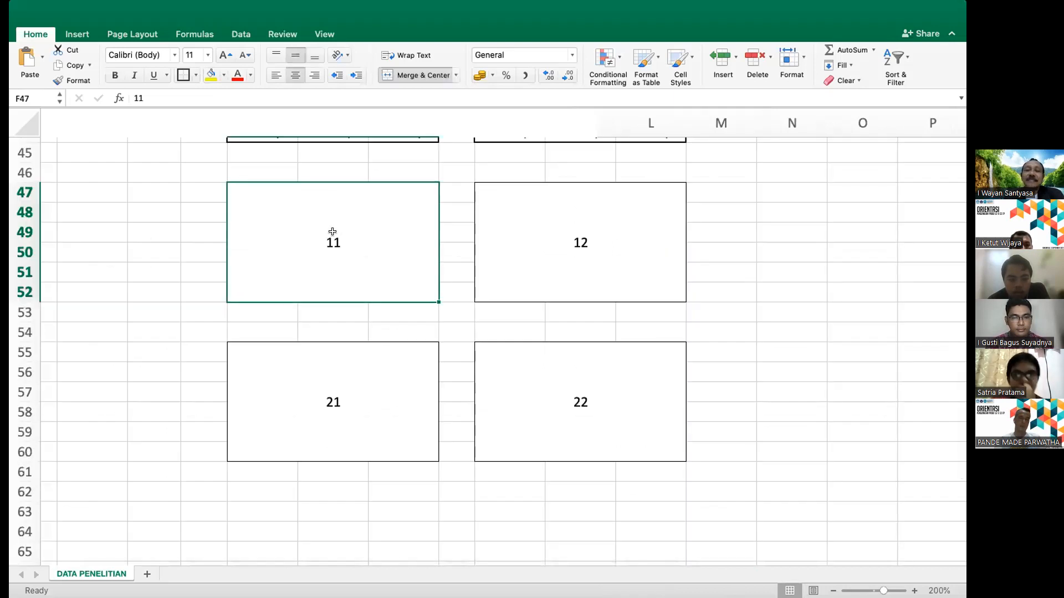
scroll(332, 232, up, 1)
scroll(332, 231, up, 5)
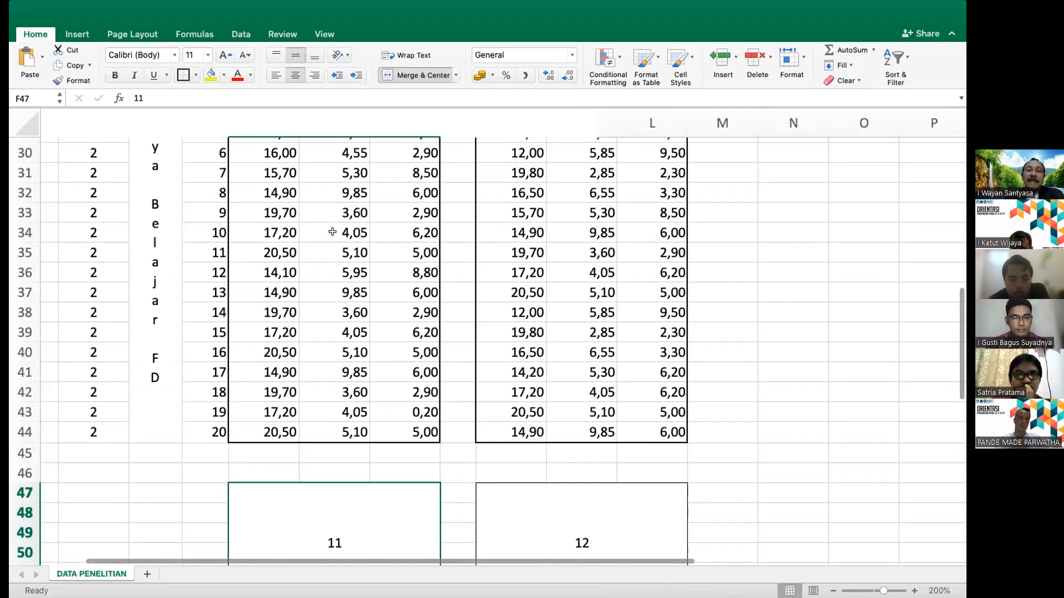
scroll(297, 140, up, 1)
scroll(406, 144, up, 9)
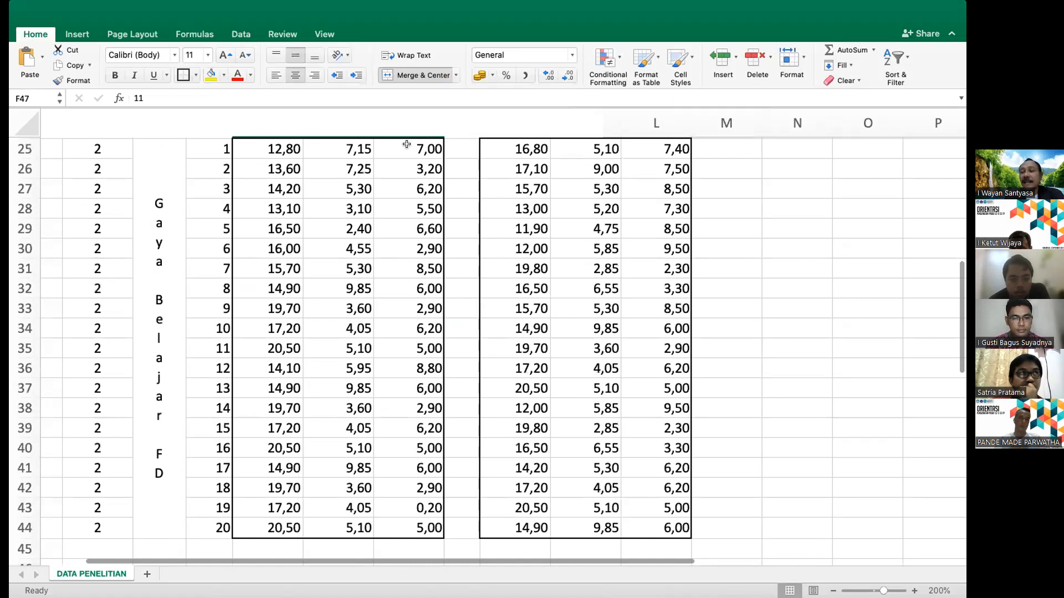
scroll(527, 144, up, 1)
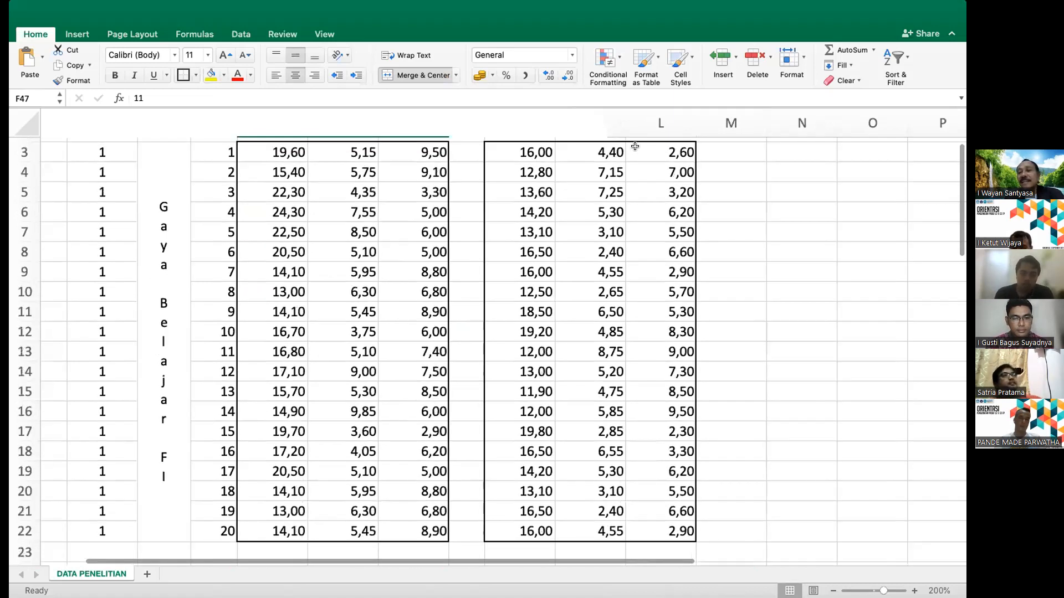
scroll(656, 144, up, 2)
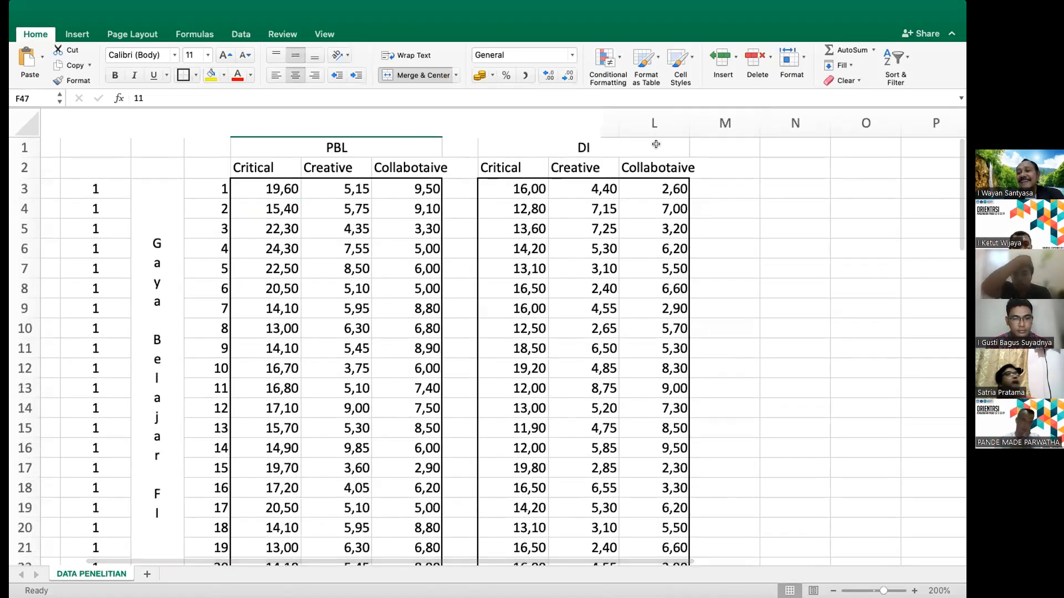
Examine the learning style FI and FD row groups and how they relate to the boxes 11, 12, 21 and 22
scroll(250, 143, left, 1)
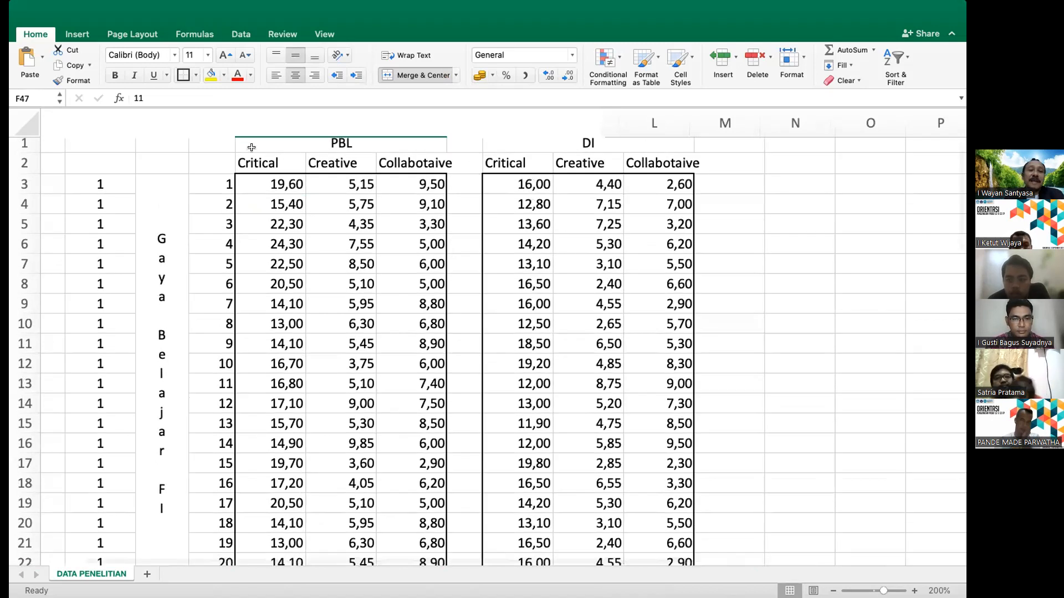
scroll(235, 466, down, 1)
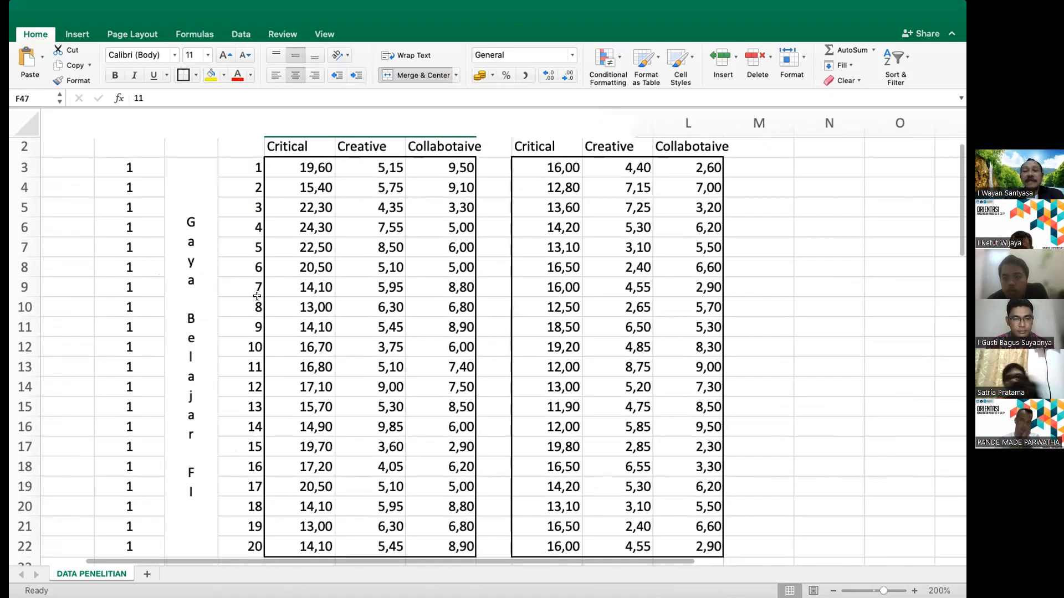
scroll(243, 233, down, 1)
scroll(244, 233, left, 1)
scroll(227, 216, left, 1)
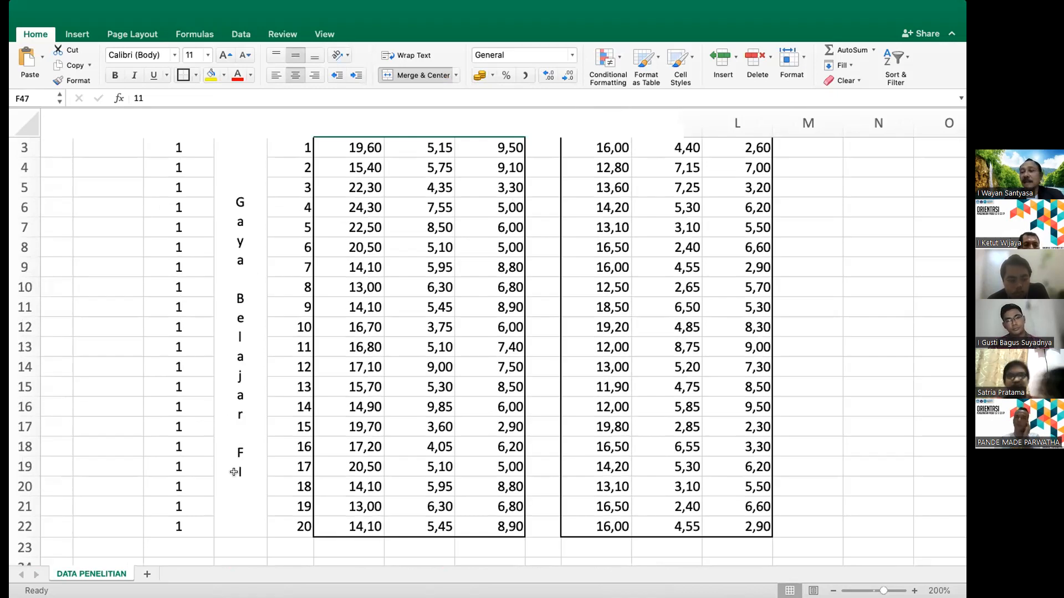
scroll(233, 468, down, 1)
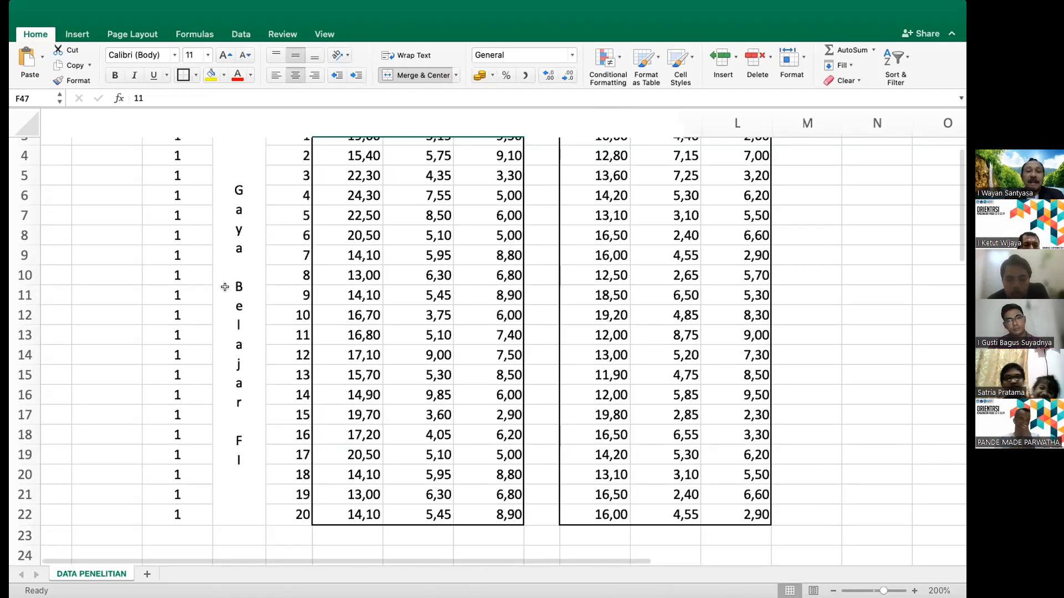
scroll(230, 288, down, 2)
scroll(231, 288, right, 1)
scroll(247, 444, down, 5)
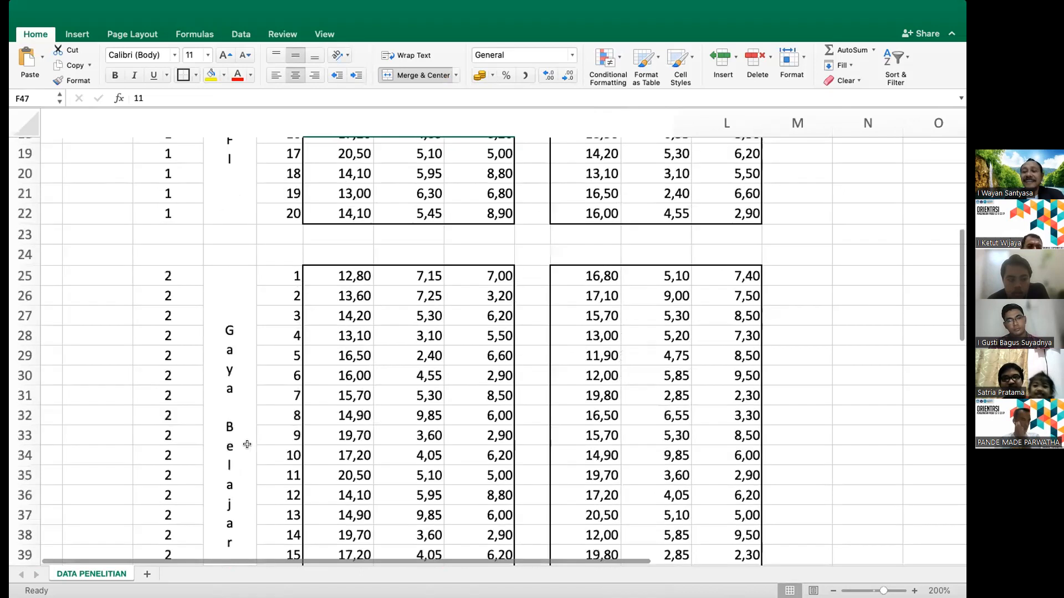
scroll(247, 444, down, 3)
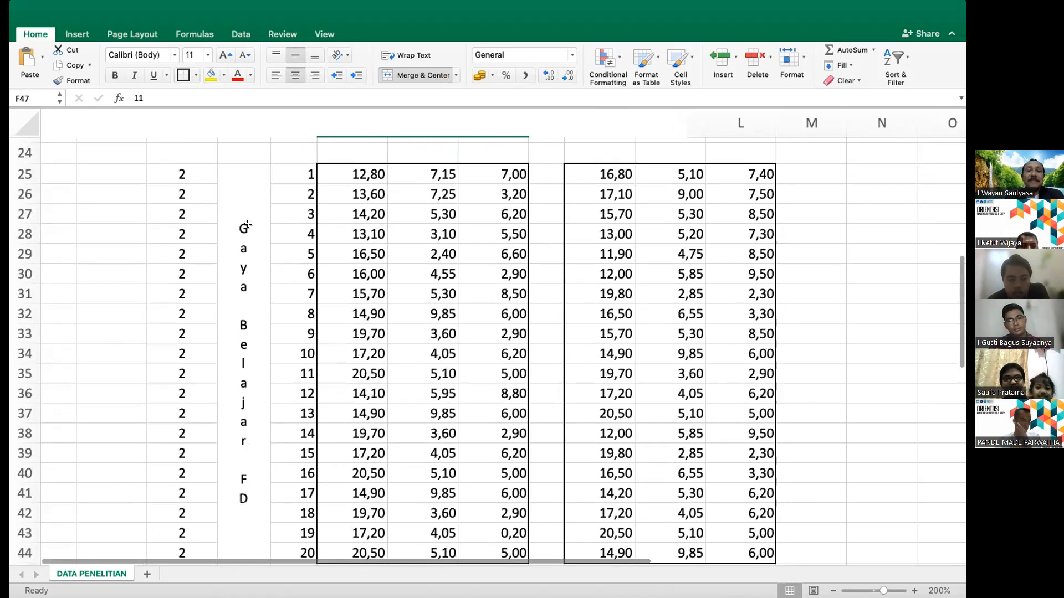
scroll(255, 211, down, 7)
scroll(252, 316, right, 1)
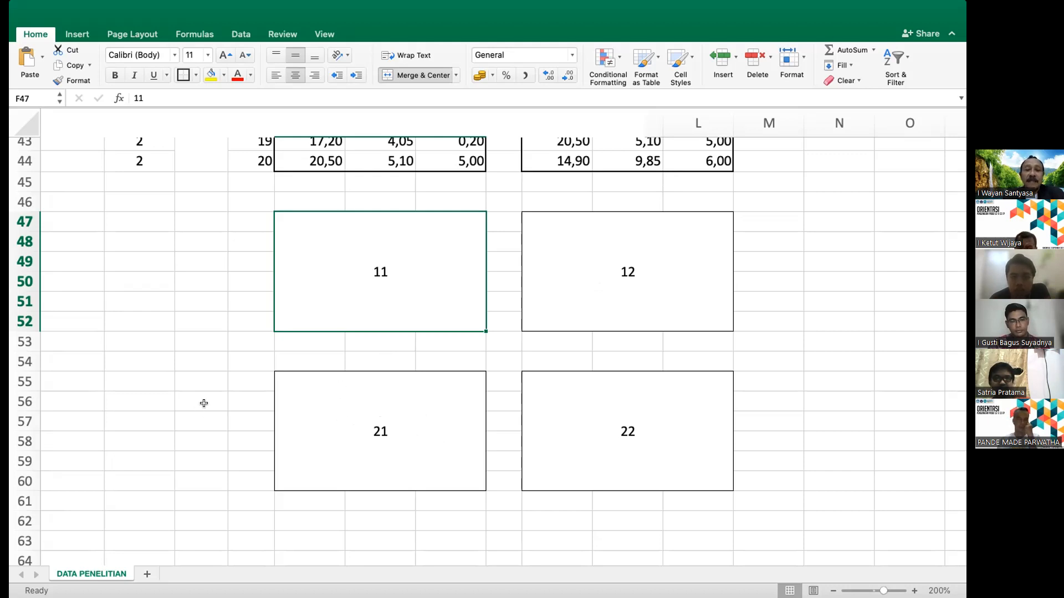
scroll(209, 405, left, 2)
scroll(208, 406, up, 10)
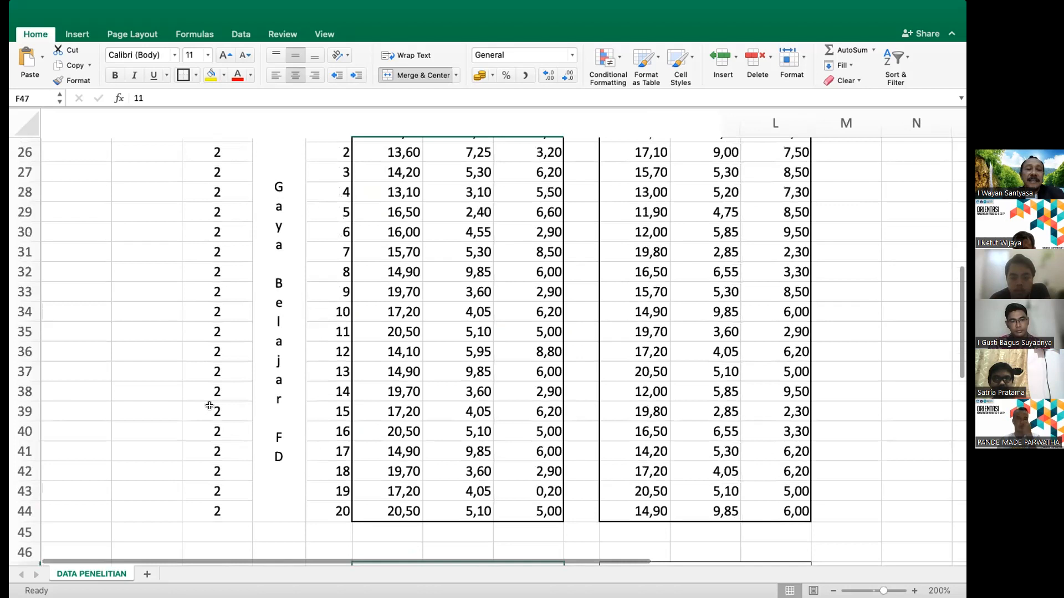
scroll(210, 406, down, 5)
scroll(294, 352, down, 6)
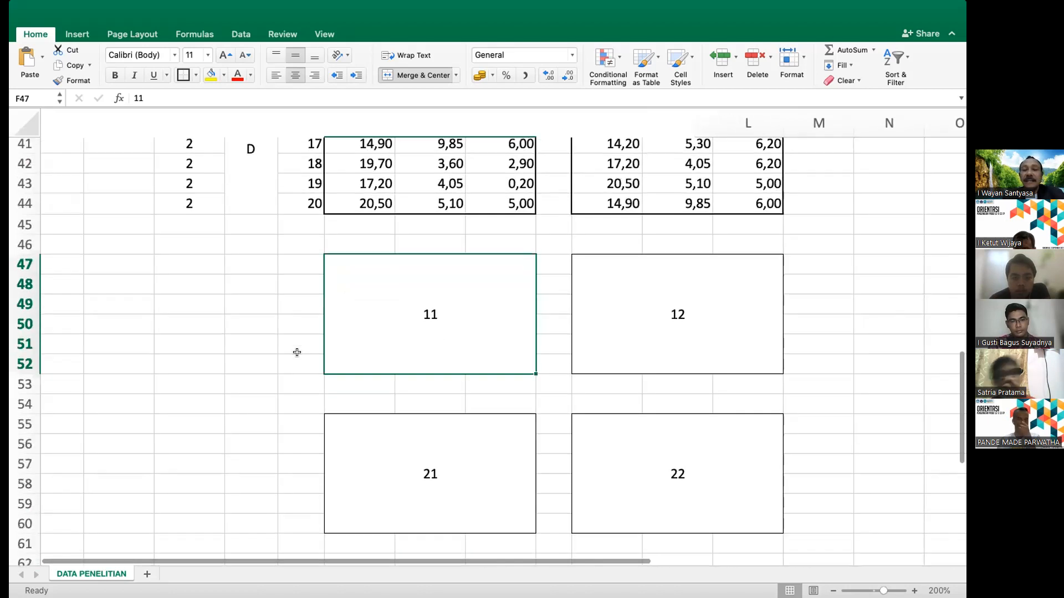
Compare boxes 21 and 22 with the PBL and DI scores of learning style FD in rows 25 to 44
scroll(344, 352, right, 2)
click(439, 357)
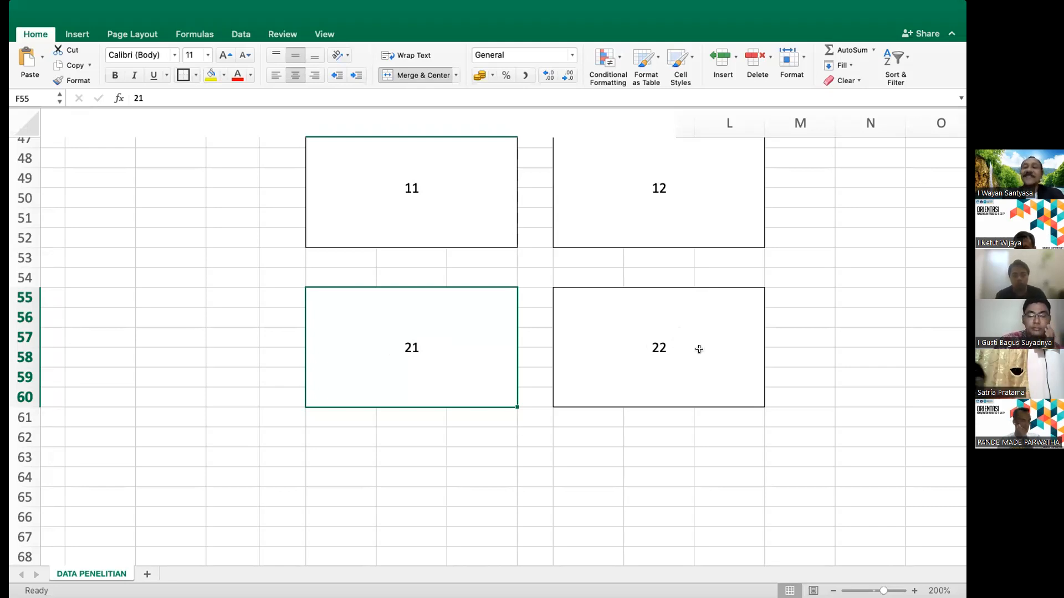
scroll(699, 348, up, 8)
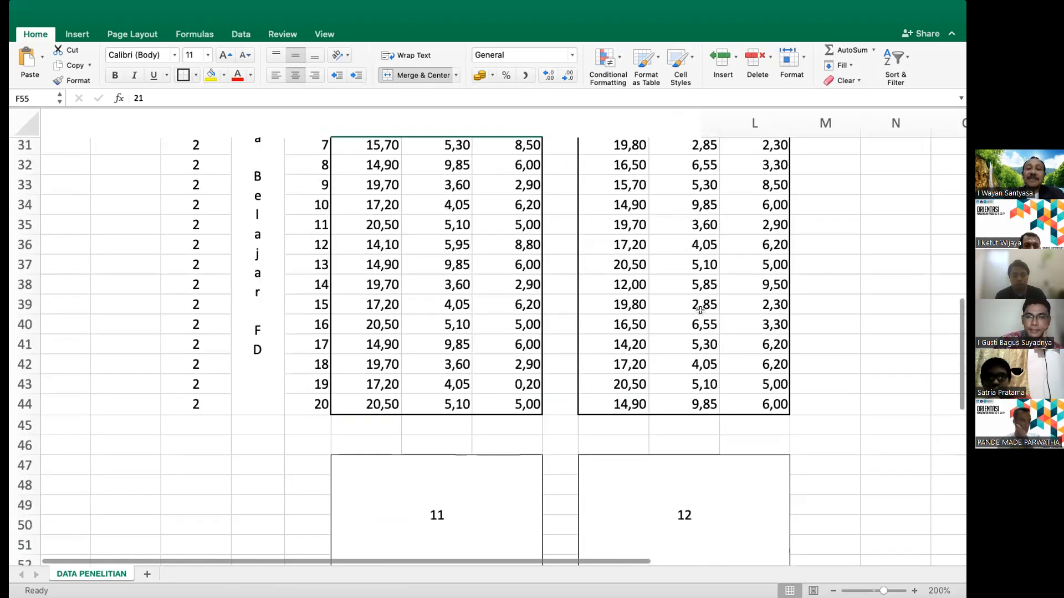
scroll(699, 311, down, 2)
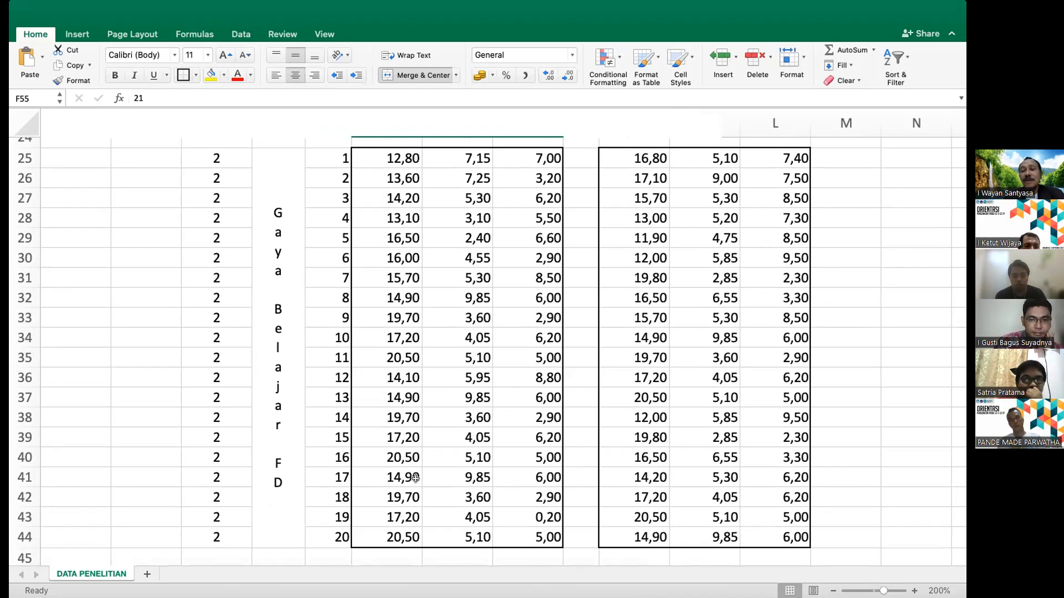
scroll(415, 477, down, 8)
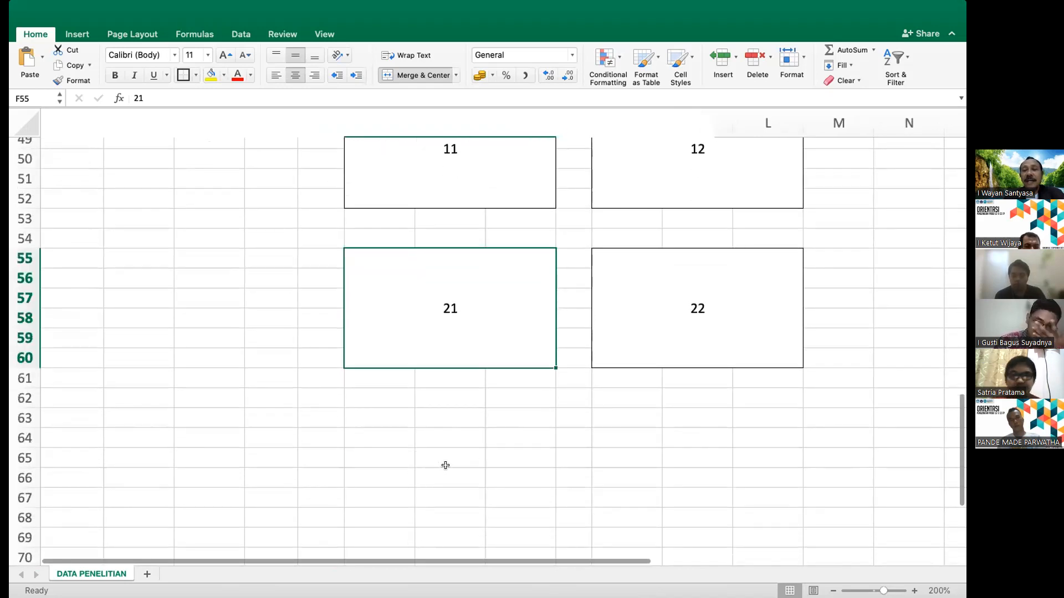
scroll(445, 465, up, 6)
scroll(446, 466, down, 3)
click(479, 318)
double_click(454, 536)
scroll(468, 335, up, 10)
scroll(468, 335, up, 3)
scroll(410, 235, down, 11)
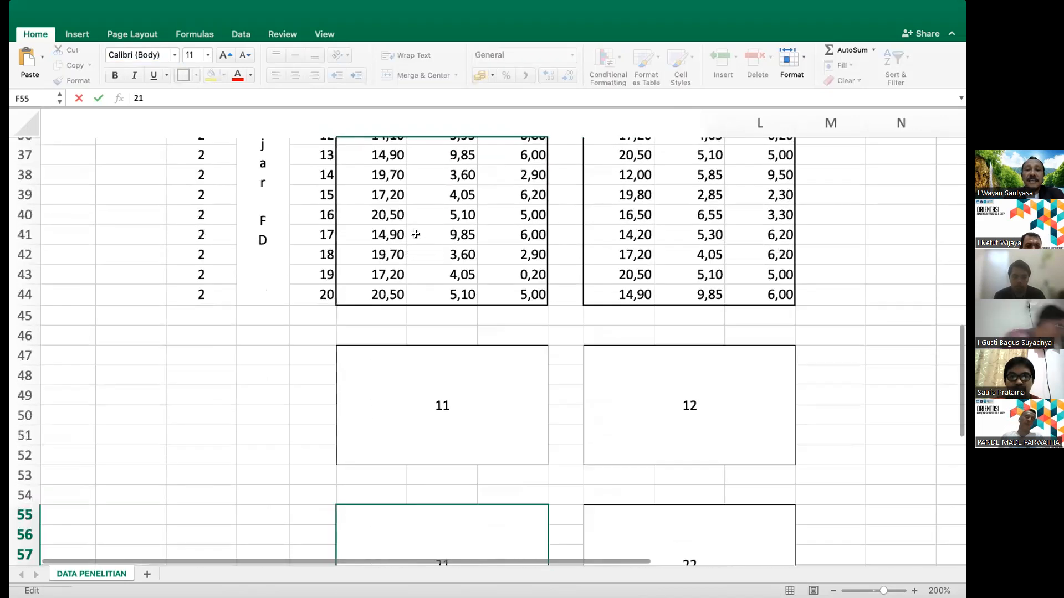
click(415, 233)
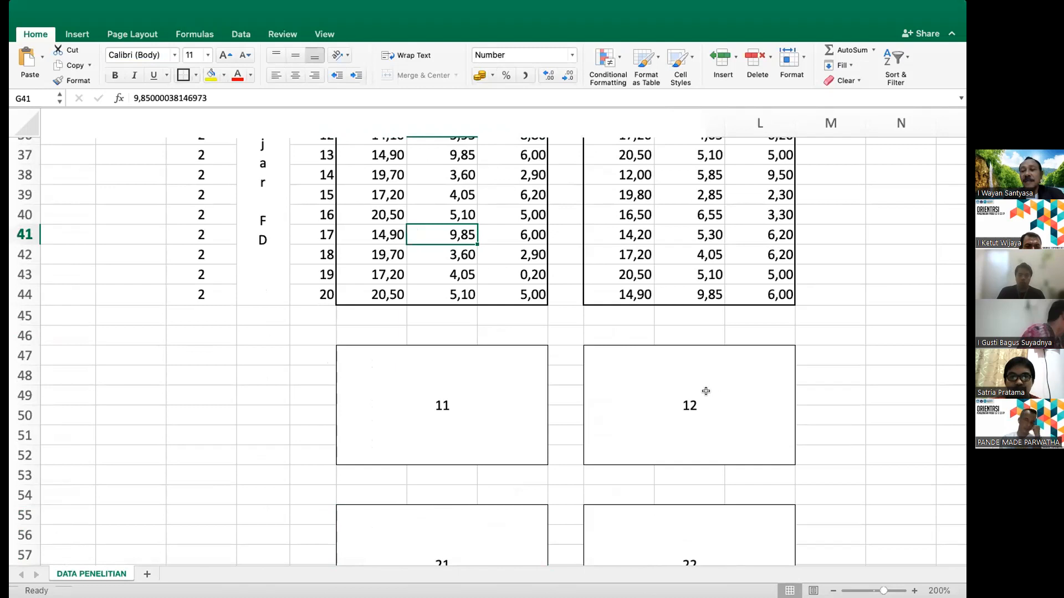
scroll(428, 185, up, 6)
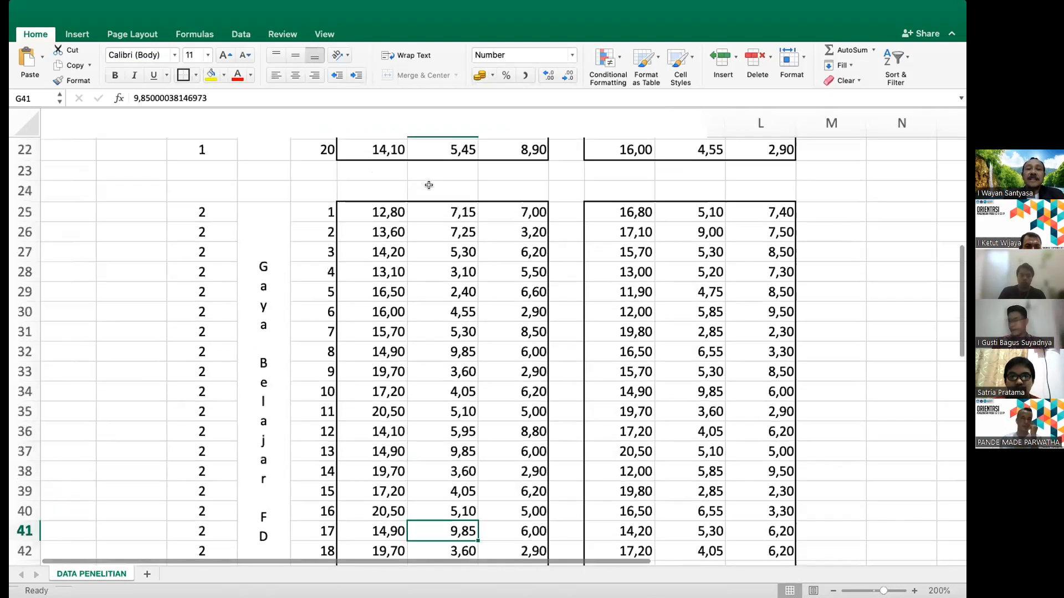
scroll(448, 363, down, 9)
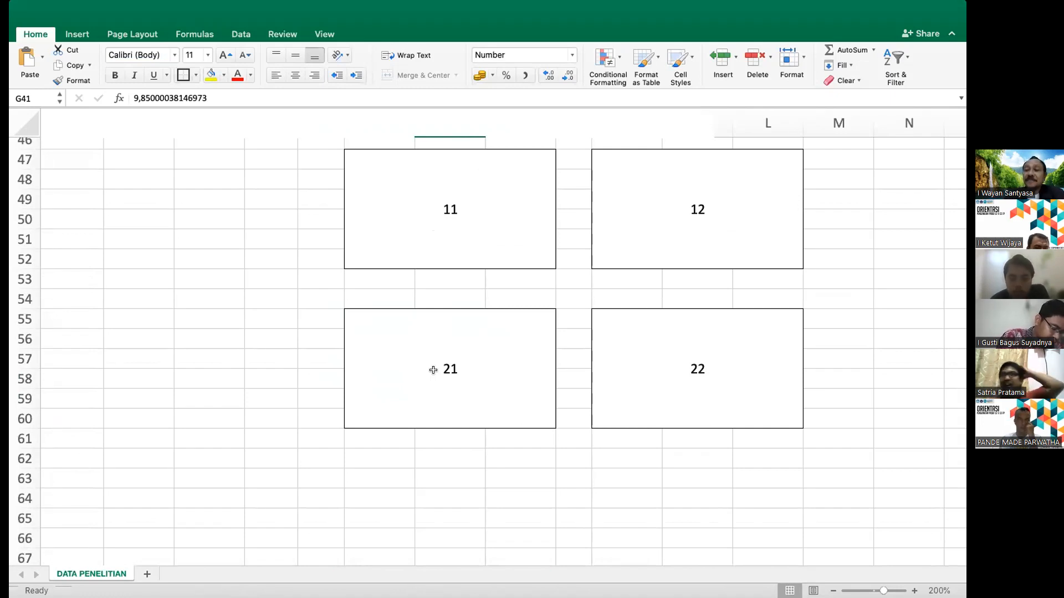
scroll(432, 368, down, 3)
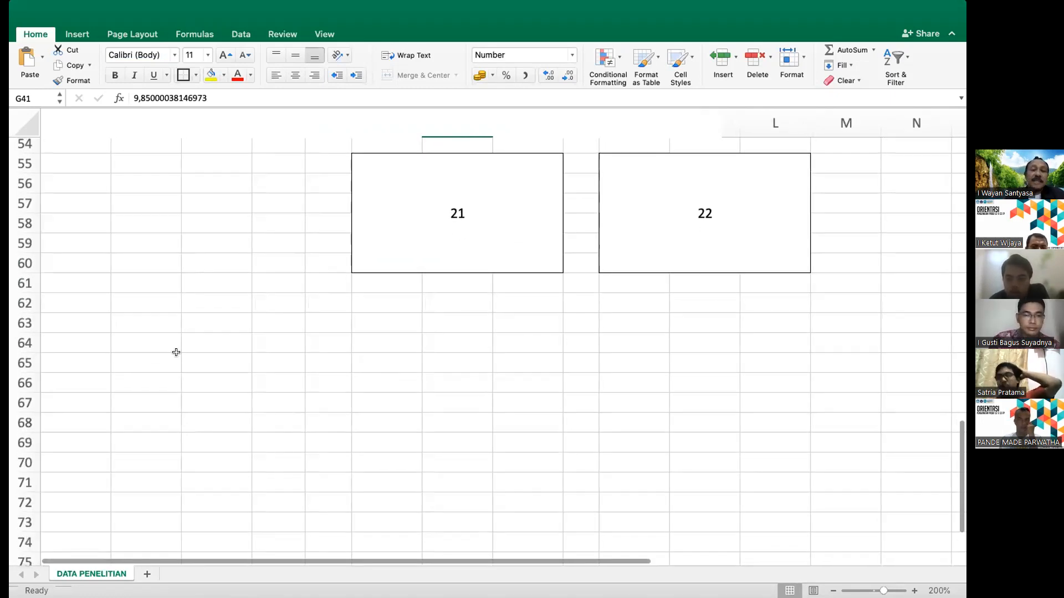
Enter the numbers 1, 2, 3 and 4 in cells A62 to A65 below the cell boxes
click(128, 305)
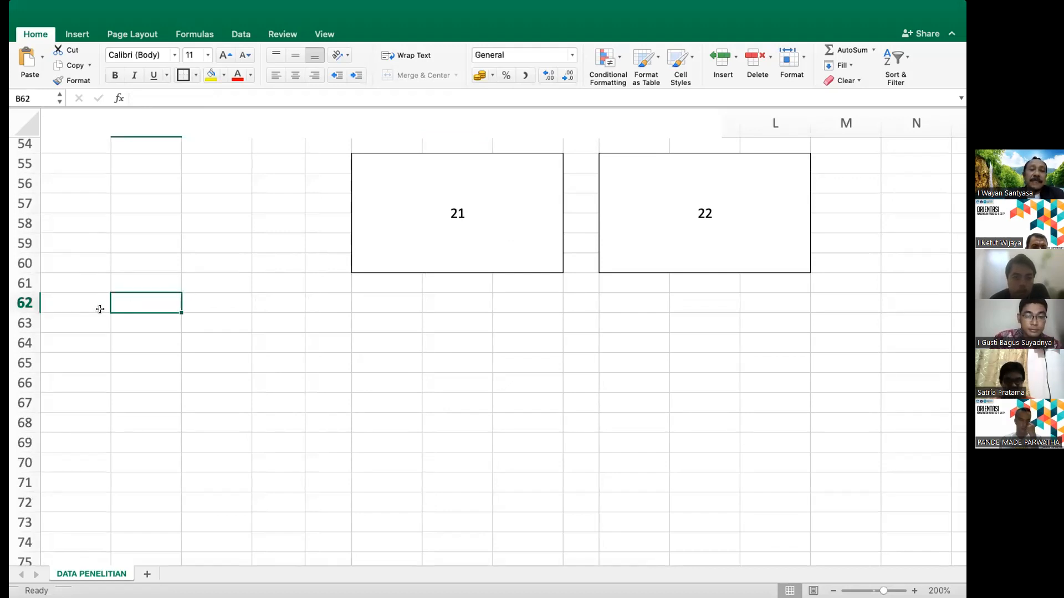
click(83, 306)
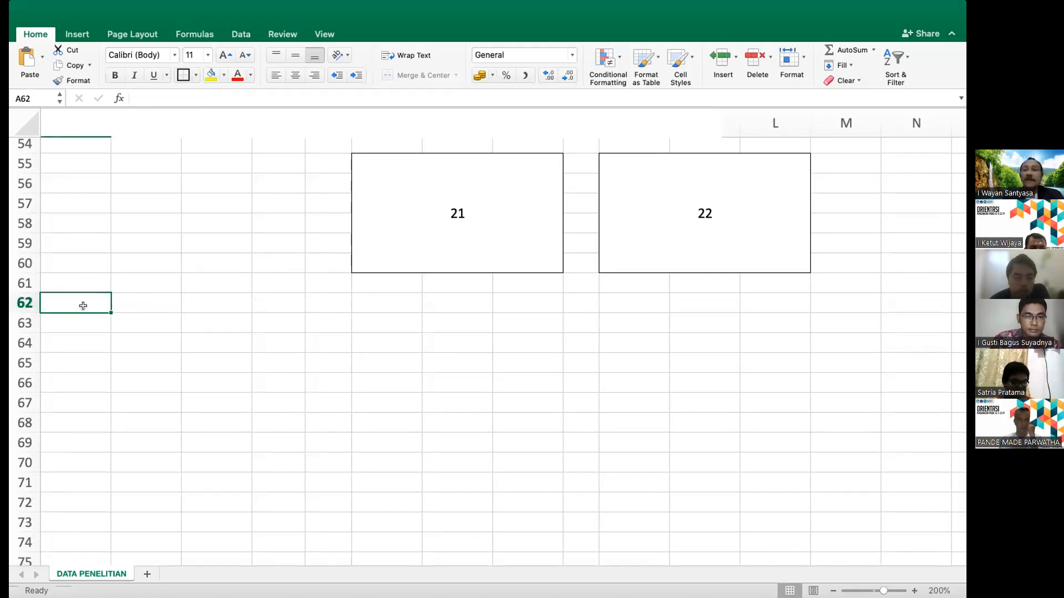
text(1)
key(Return)
click(85, 305)
key(Down)
text(2)
key(Return)
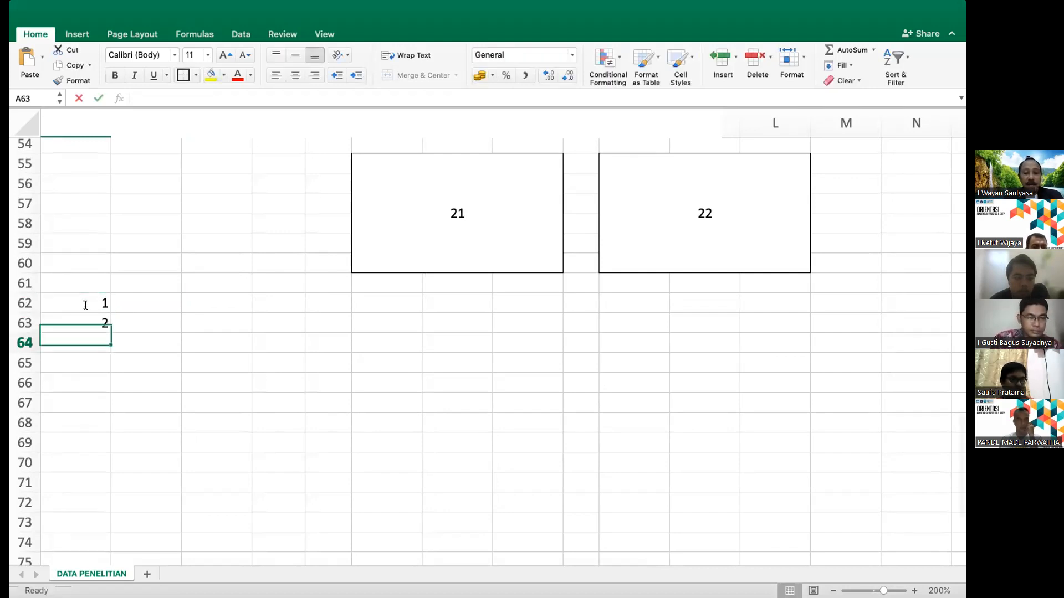
text(3)
key(Return)
text(4)
click(191, 285)
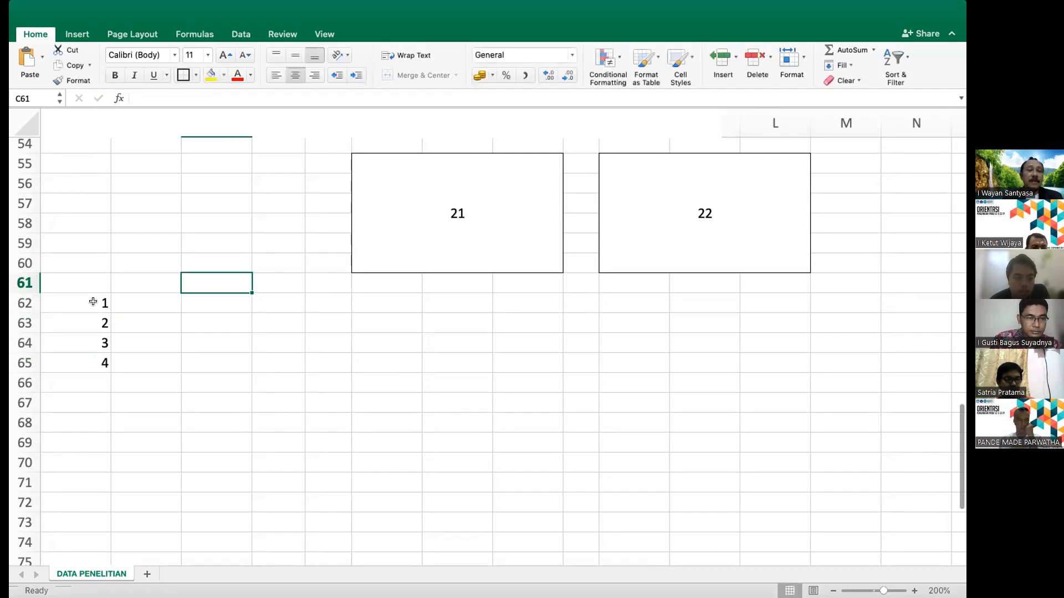
Try to extend the numbering by filling cell A62 down to A72
double_click(93, 303)
double_click(93, 303)
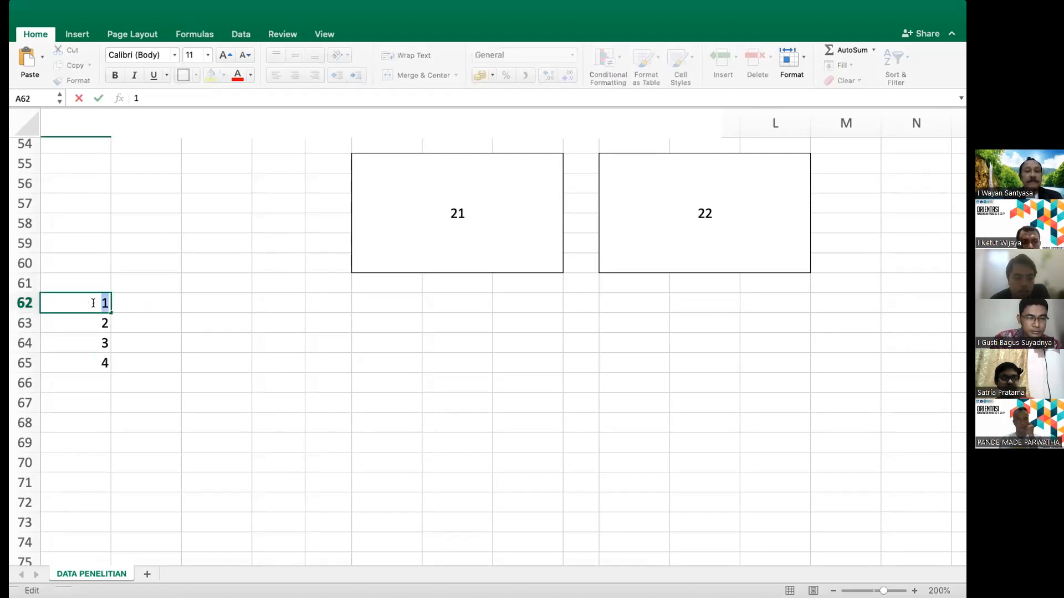
drag(114, 312, 115, 504)
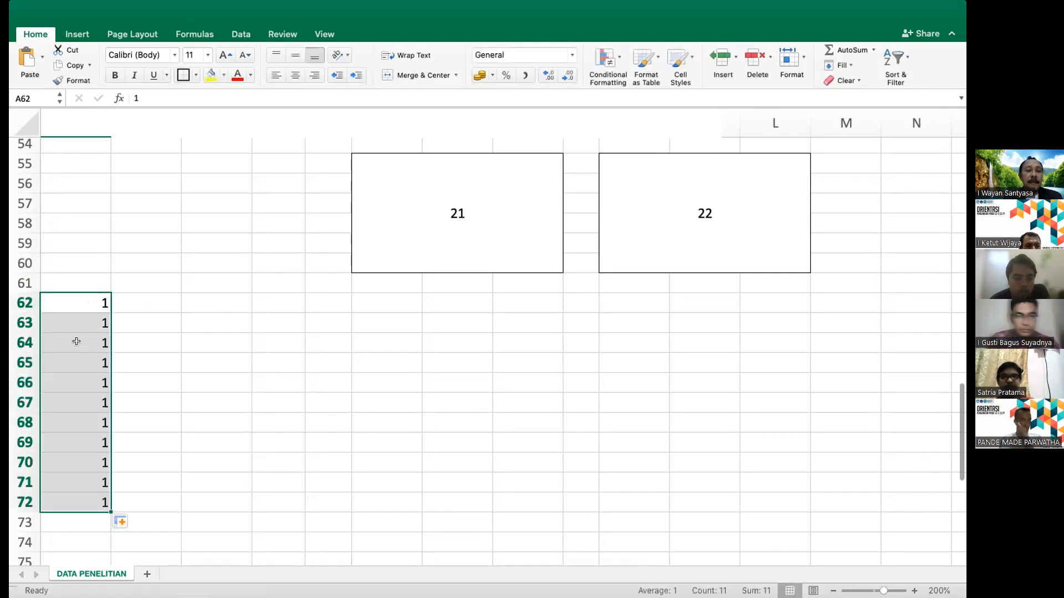
Re-enter 2, 3 and 4 in cells A63 to A65
mouse_move(76, 304)
mouse_down()
mouse_move(76, 343)
mouse_move(77, 304)
mouse_up()
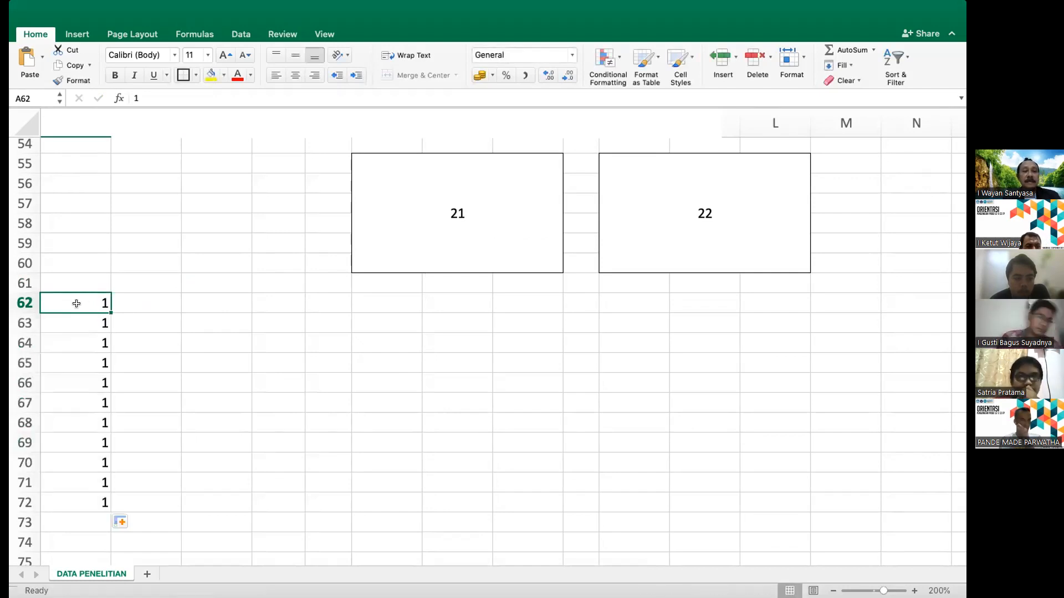
key(Down)
text(2)
key(Return)
text(3)
key(Return)
text(4)
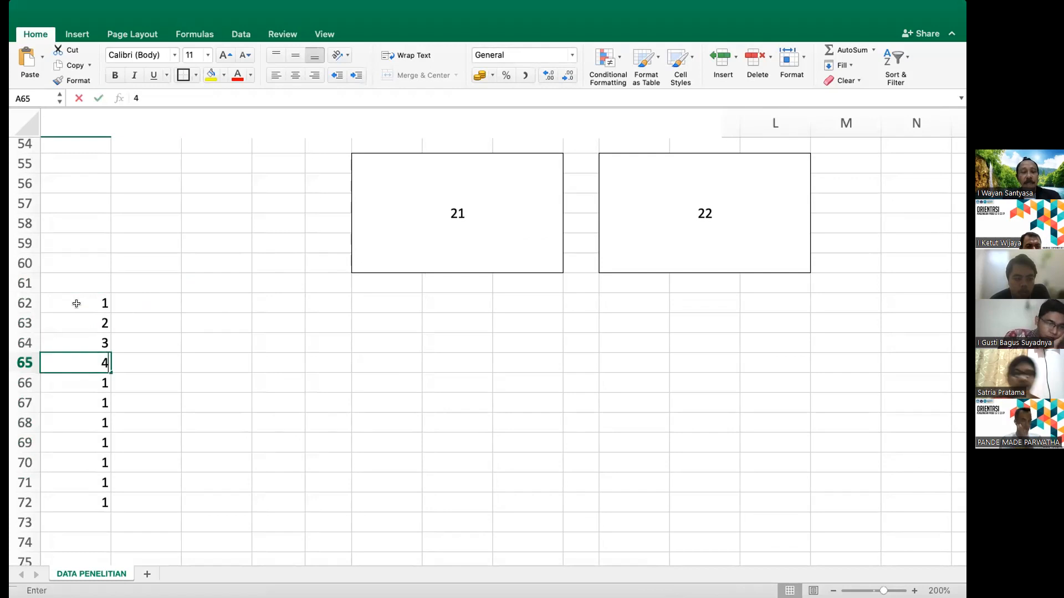
click(143, 322)
Use A62:A65 as the pattern to fill the number series down to 11 in A72
click(98, 303)
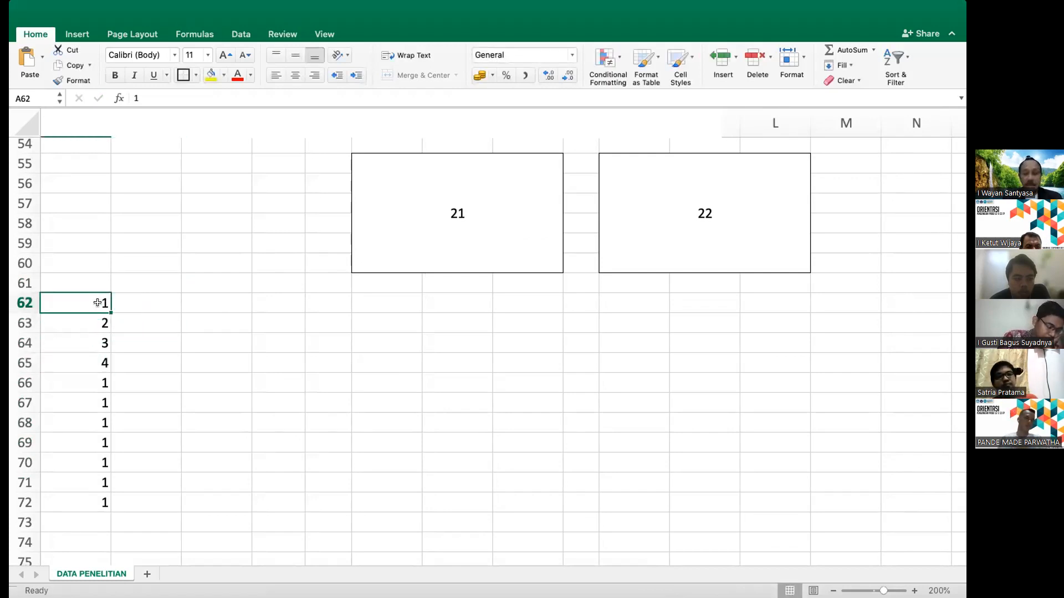
key(shift+Down)
key(shift+Down)
key(shift+Down)
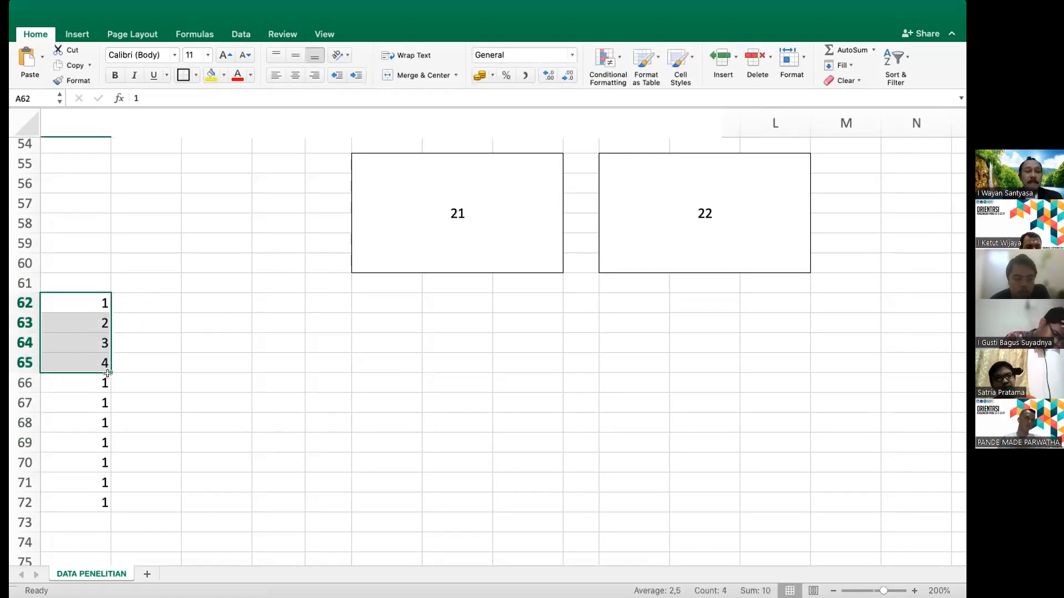
drag(109, 373, 169, 325)
scroll(170, 324, down, 5)
scroll(167, 319, up, 6)
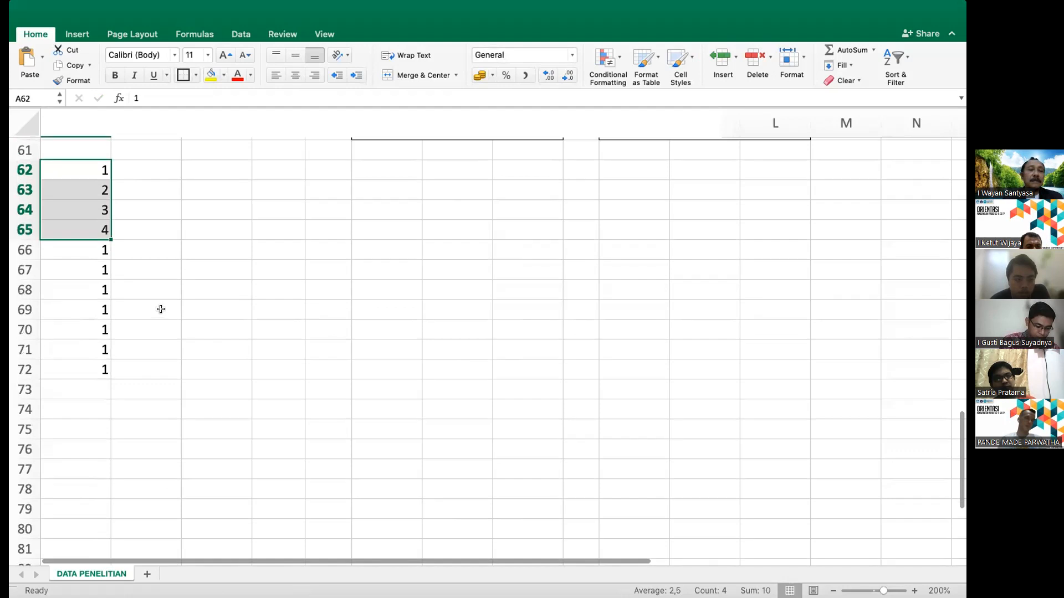
drag(106, 233, 104, 454)
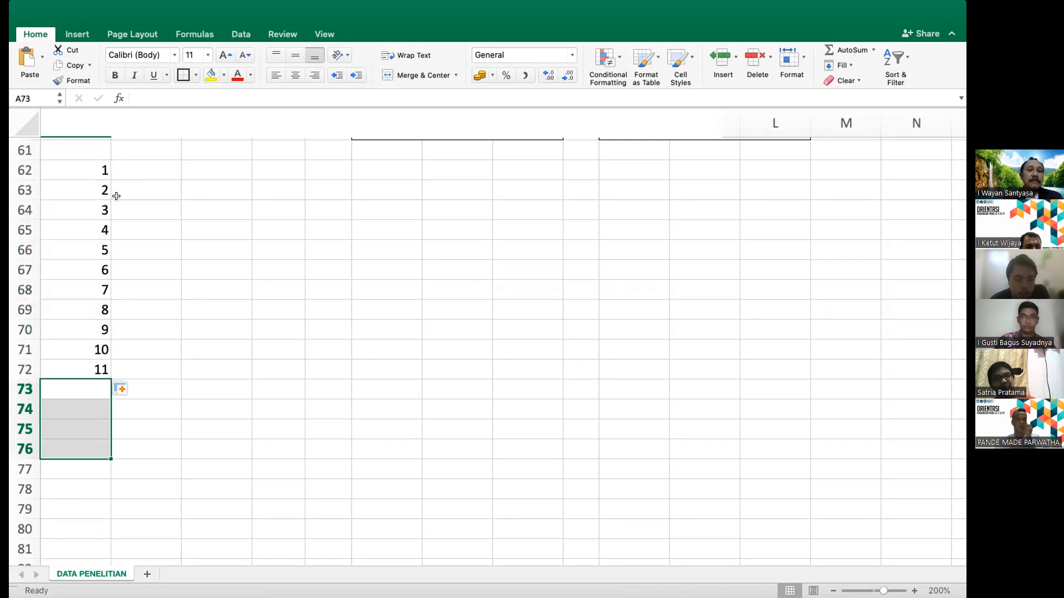
Extend the number series starting in A62 down to 25 in cell A86
click(83, 170)
key(shift+Down)
key(shift+Down)
key(shift+Down)
key(shift+Down)
key(shift+Down)
key(shift+Down)
key(shift+Down)
key(shift+Down)
key(shift+Down)
key(shift+Down)
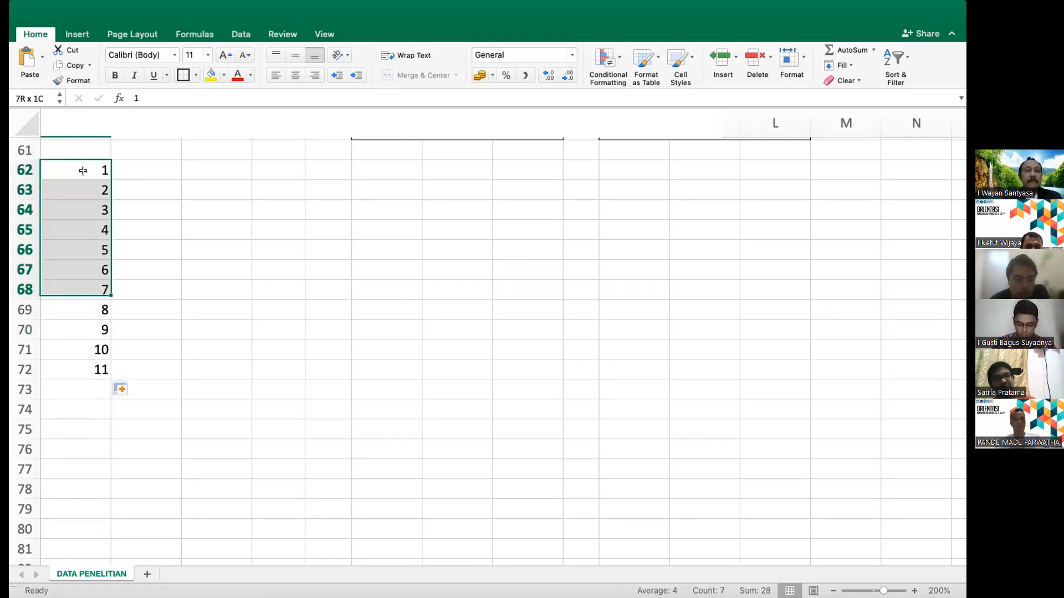
scroll(83, 171, up, 2)
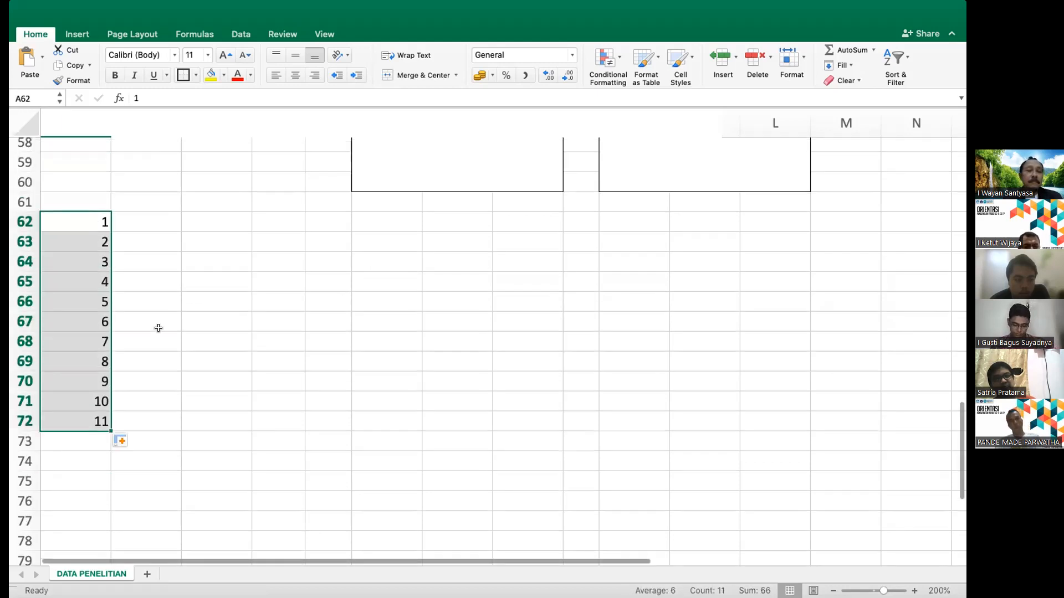
scroll(159, 328, down, 5)
drag(108, 317, 109, 507)
scroll(173, 482, down, 5)
drag(110, 420, 113, 502)
scroll(207, 432, down, 1)
scroll(208, 432, down, 10)
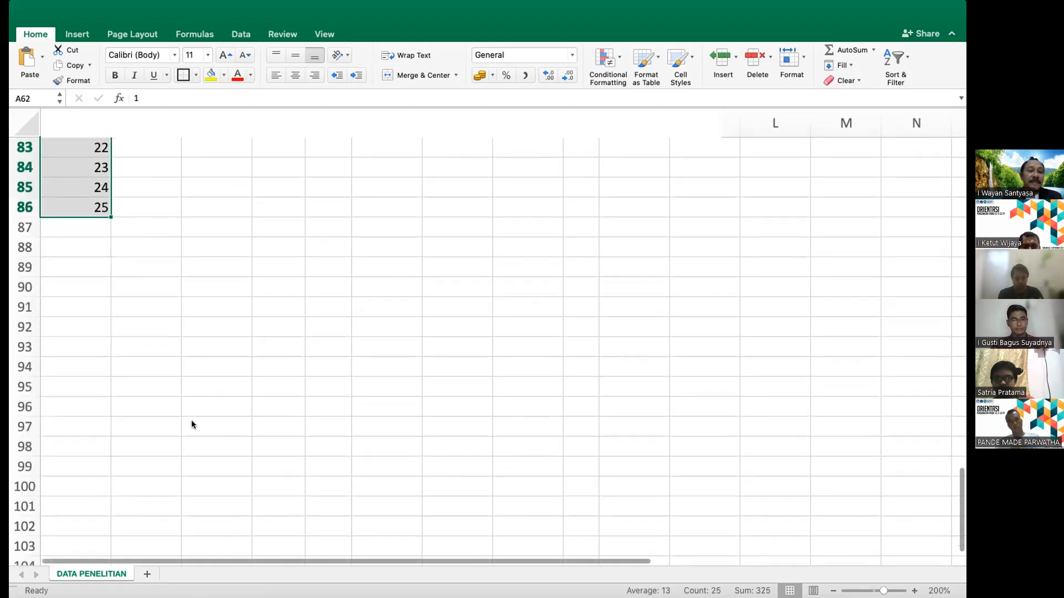
Continue the number series in column A down to 40 in cell A101
drag(109, 213, 116, 358)
scroll(183, 343, down, 1)
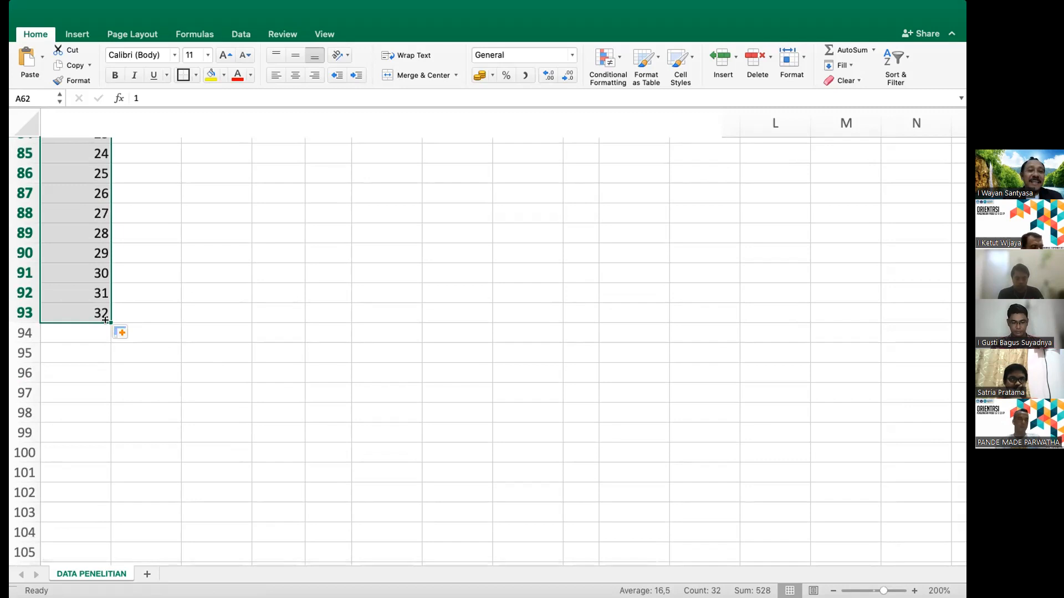
drag(105, 320, 105, 471)
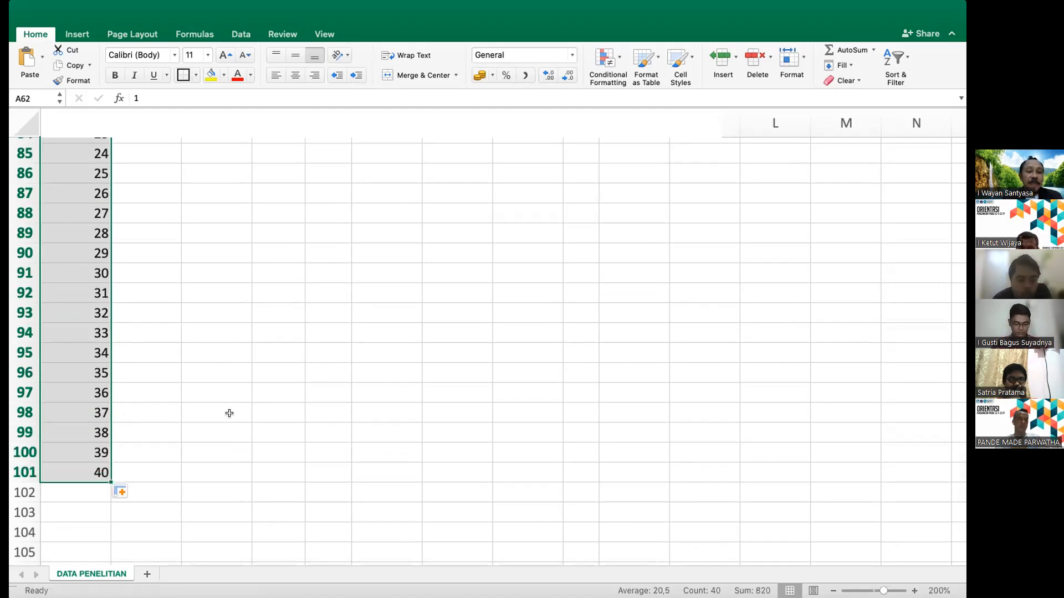
Center the contents of column A horizontally
scroll(230, 413, up, 10)
scroll(230, 414, up, 3)
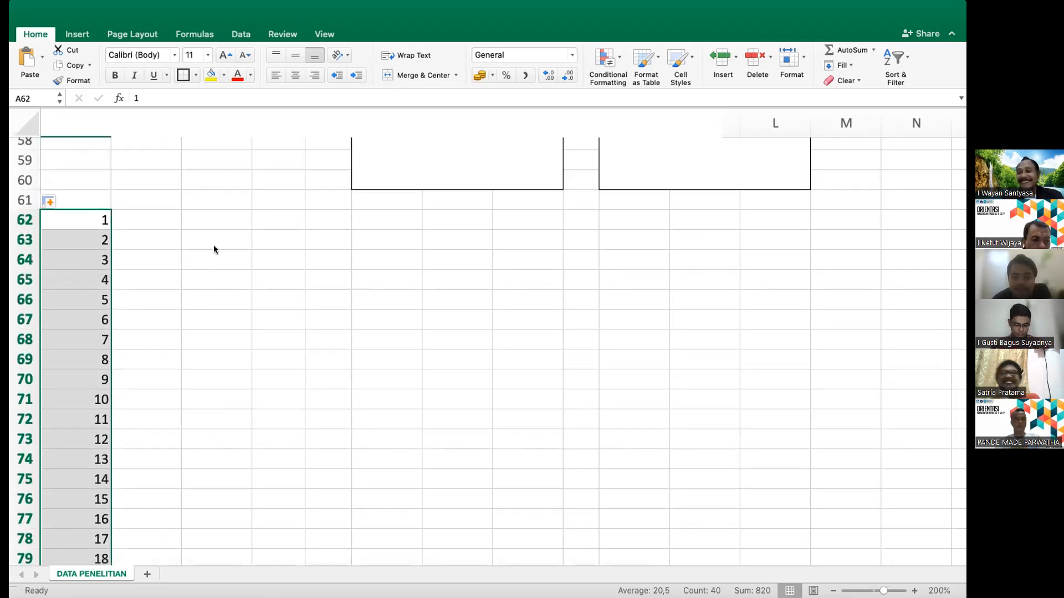
click(154, 223)
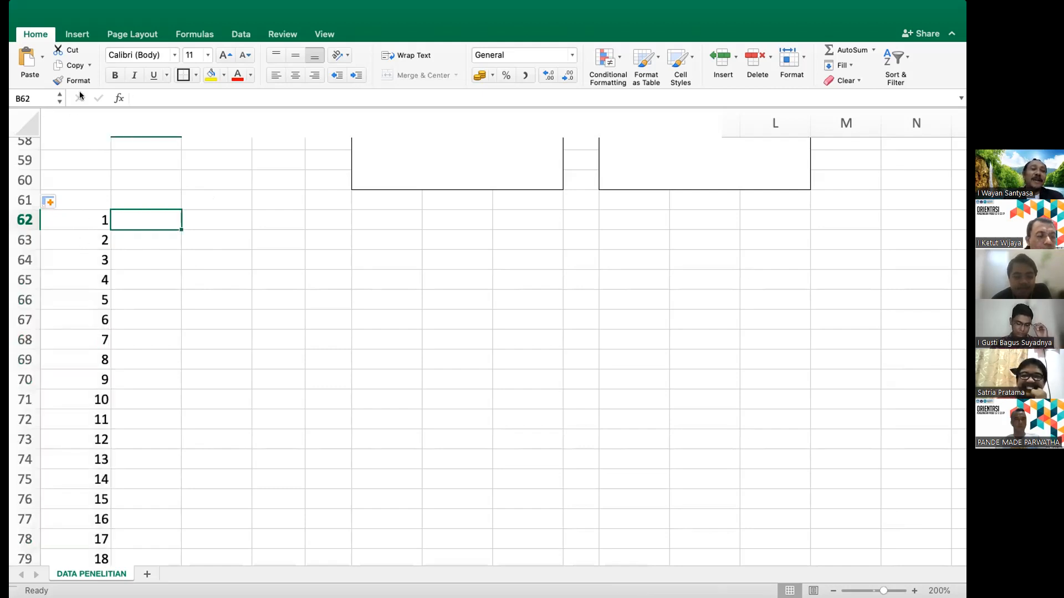
click(76, 108)
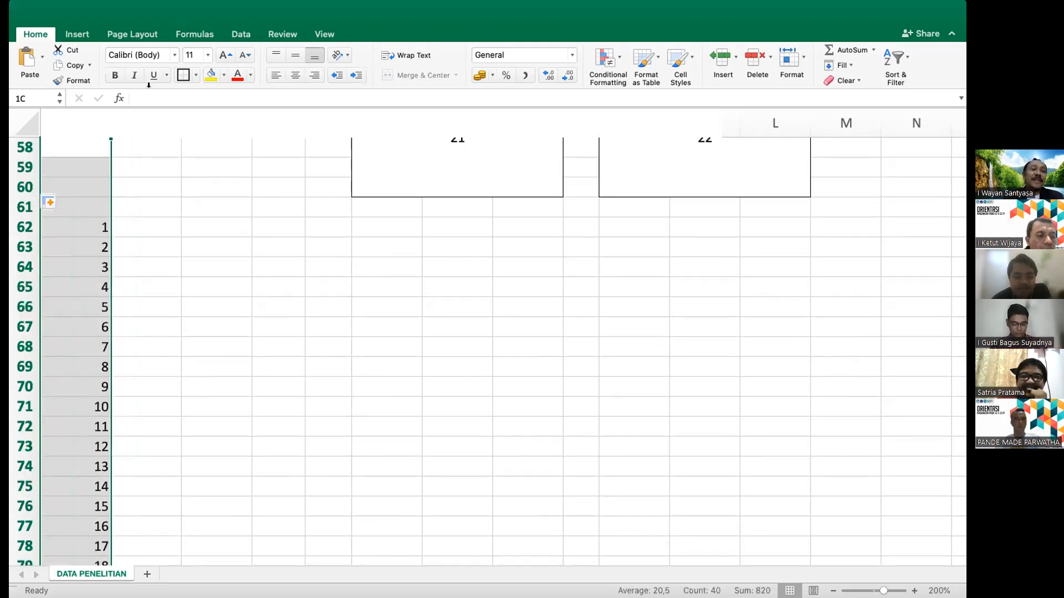
click(295, 75)
scroll(205, 298, down, 15)
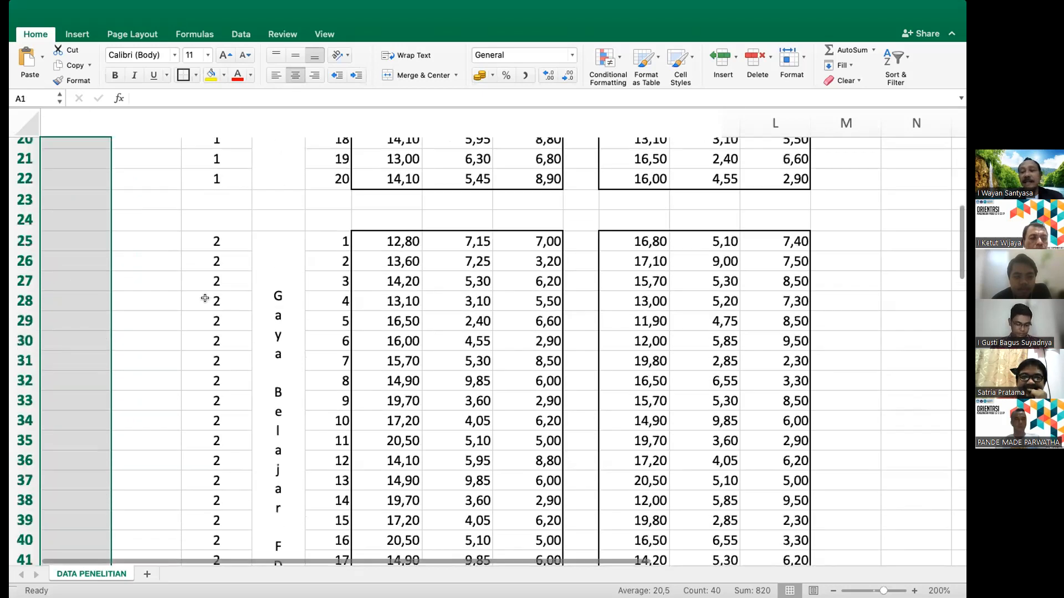
scroll(205, 298, down, 1)
scroll(205, 298, up, 2)
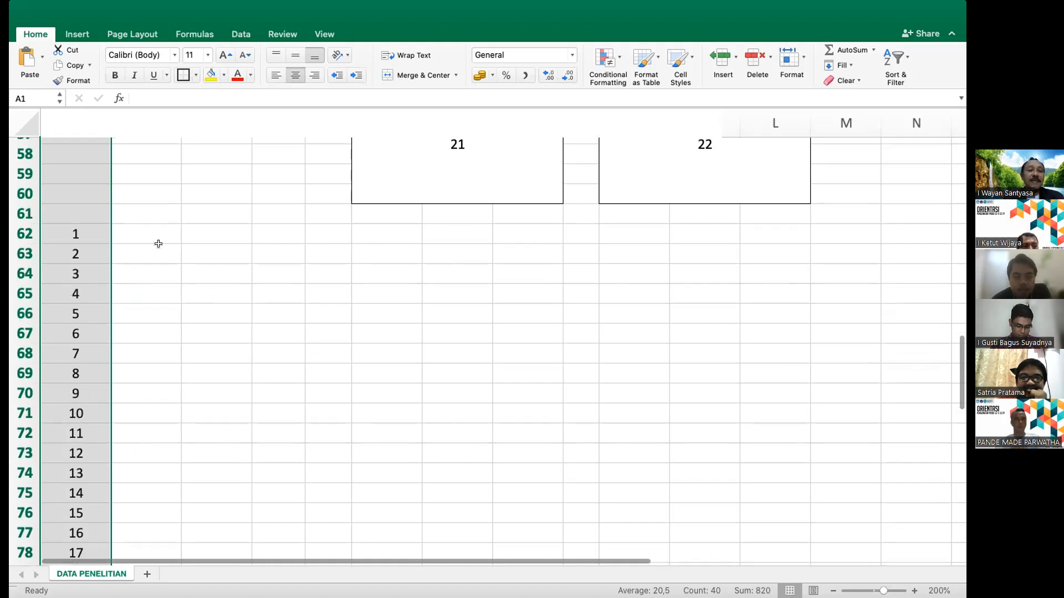
click(159, 244)
click(162, 236)
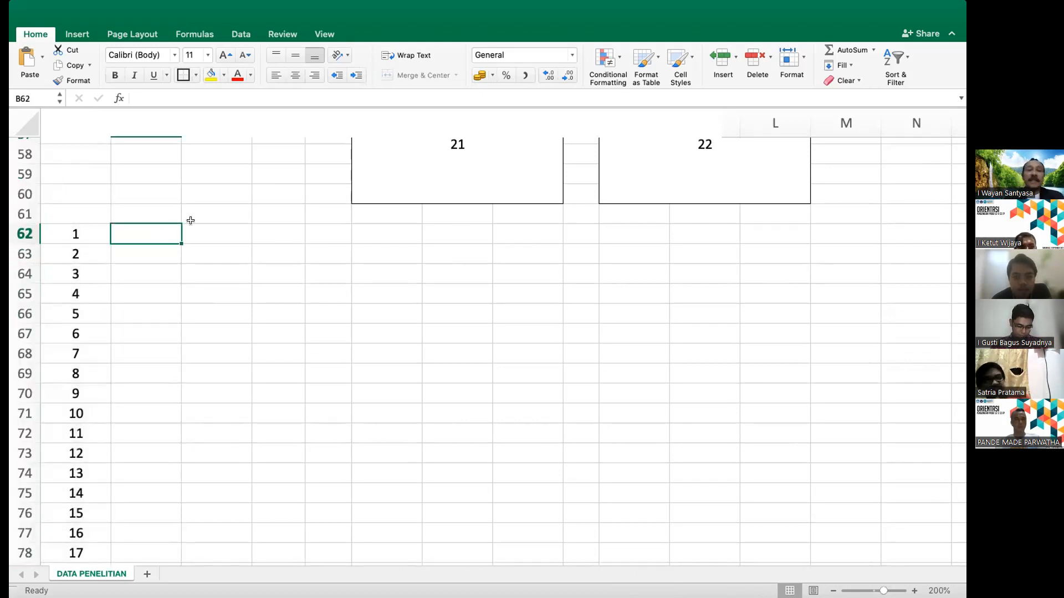
click(150, 214)
text(Model)
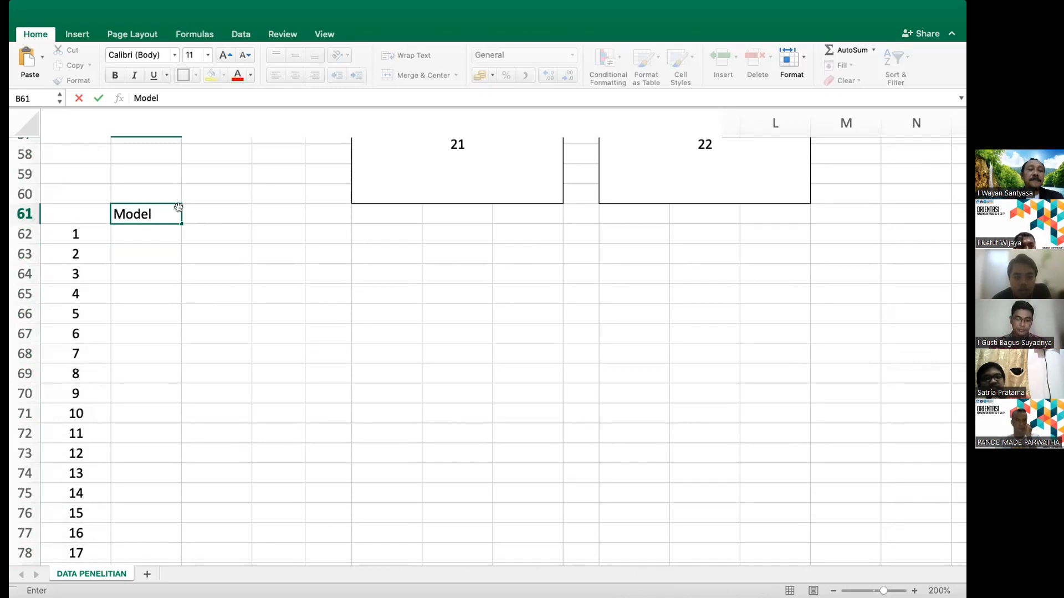
key(BackSpace)
key(BackSpace)
key(BackSpace)
key(BackSpace)
key(BackSpace)
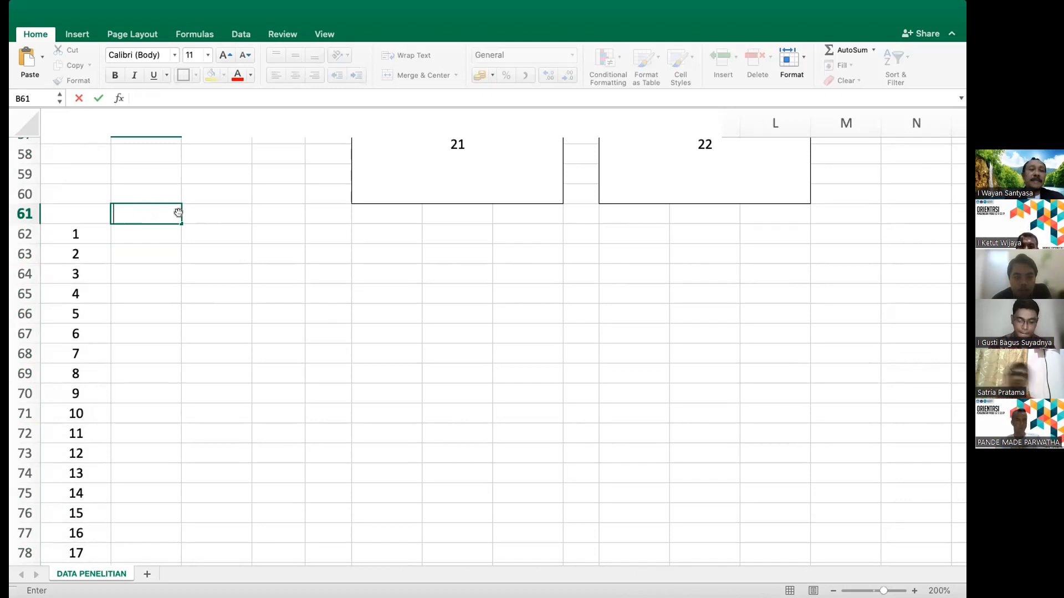
Enter the column headings GB in cell B61 and Model in cell C61
text(GB)
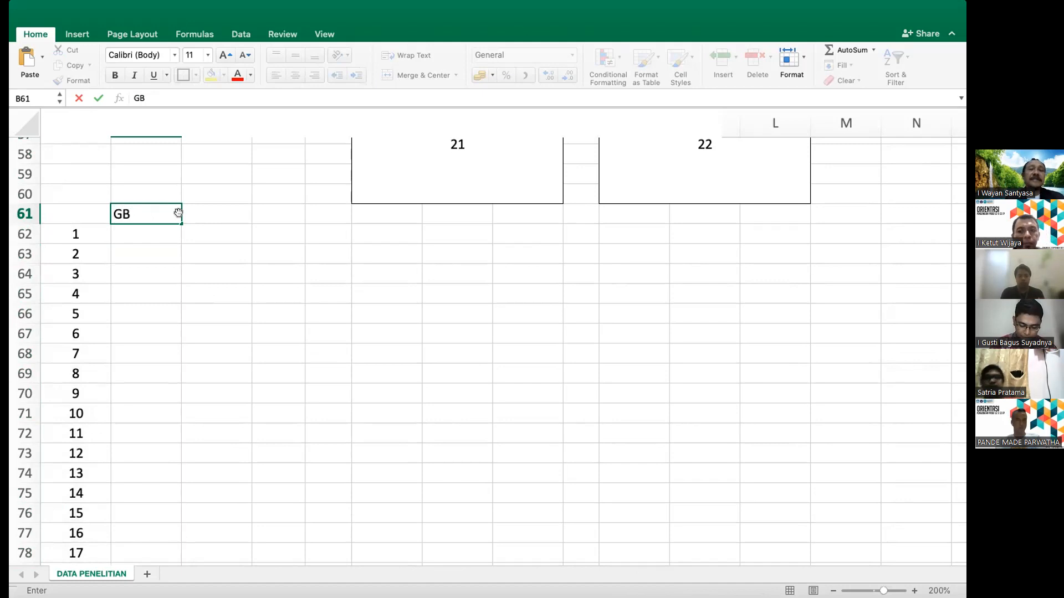
click(227, 215)
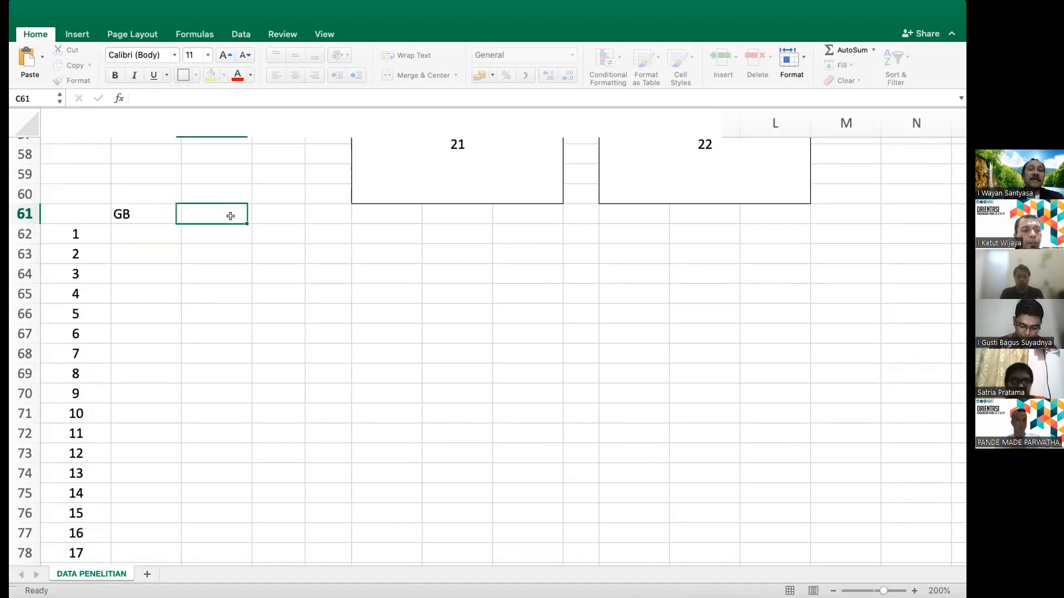
text(Model)
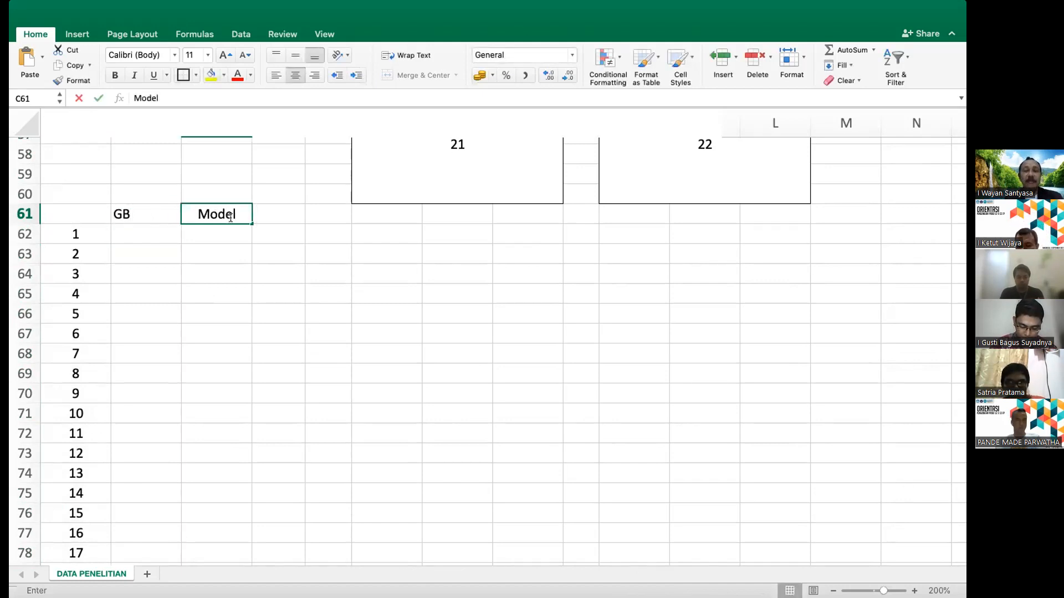
click(287, 242)
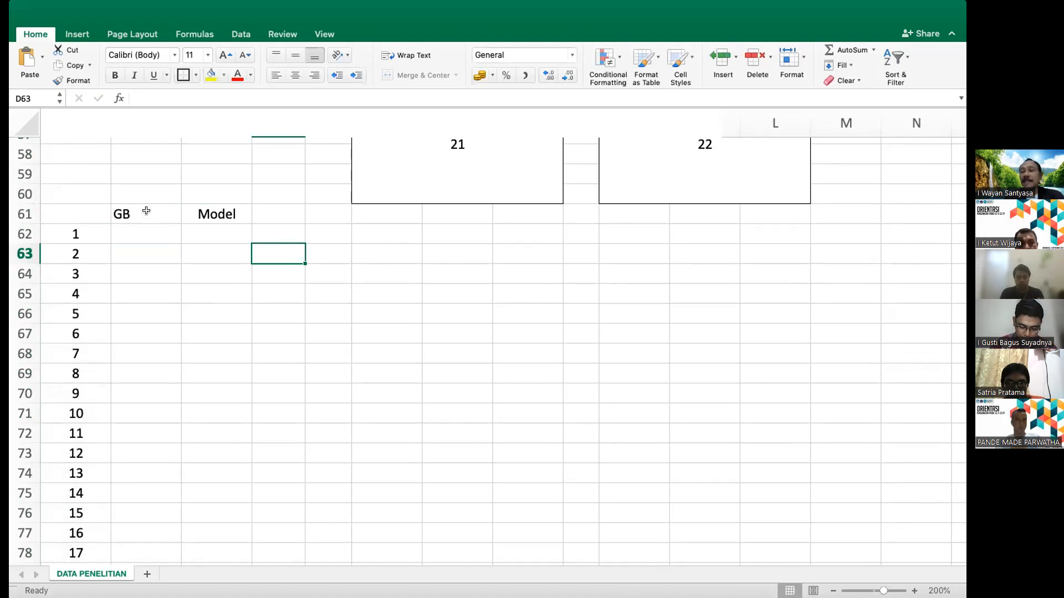
Fill the GB column with the value 1 for numbers 1 to 20, cells B62 to B81
scroll(161, 349, up, 10)
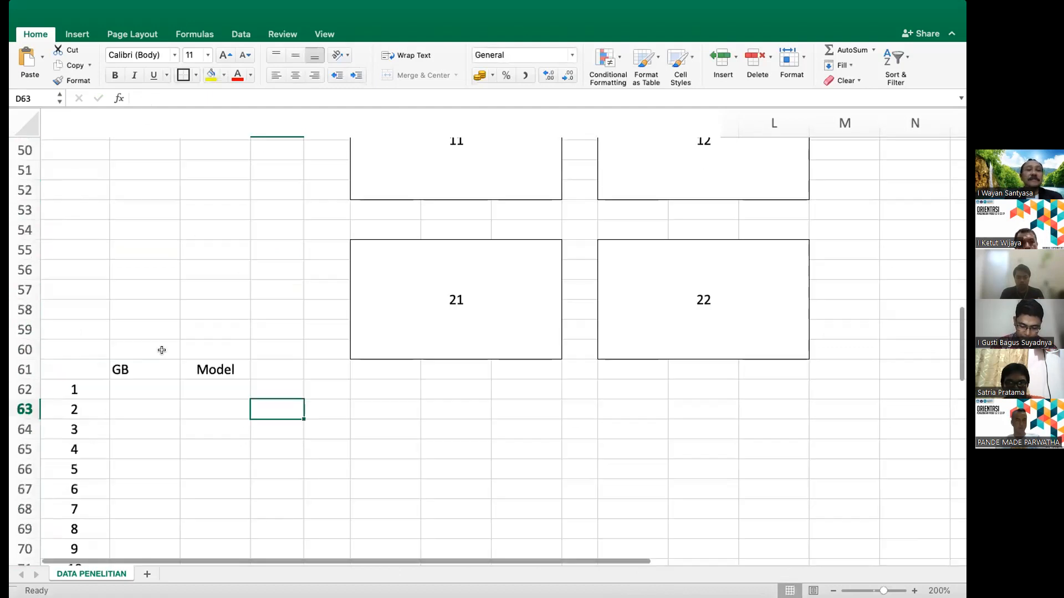
scroll(162, 350, down, 10)
scroll(161, 351, down, 2)
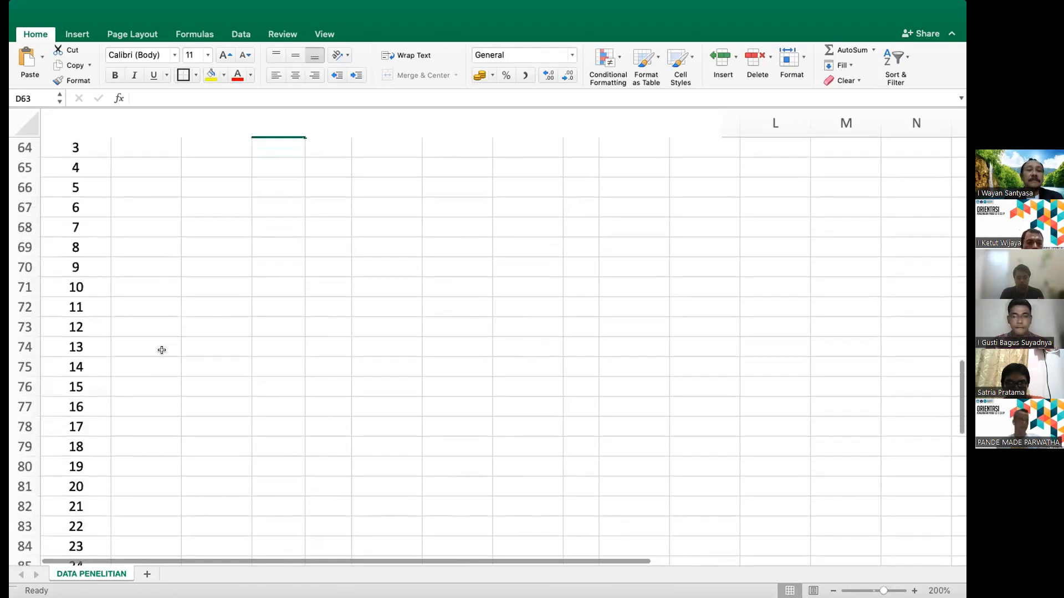
scroll(160, 349, up, 4)
click(153, 333)
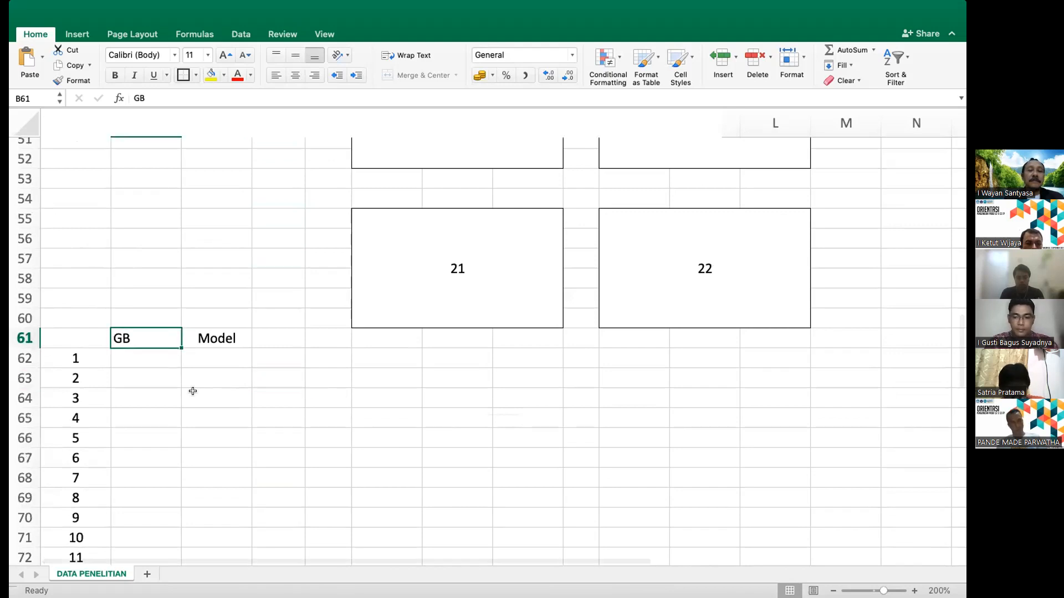
scroll(192, 392, down, 2)
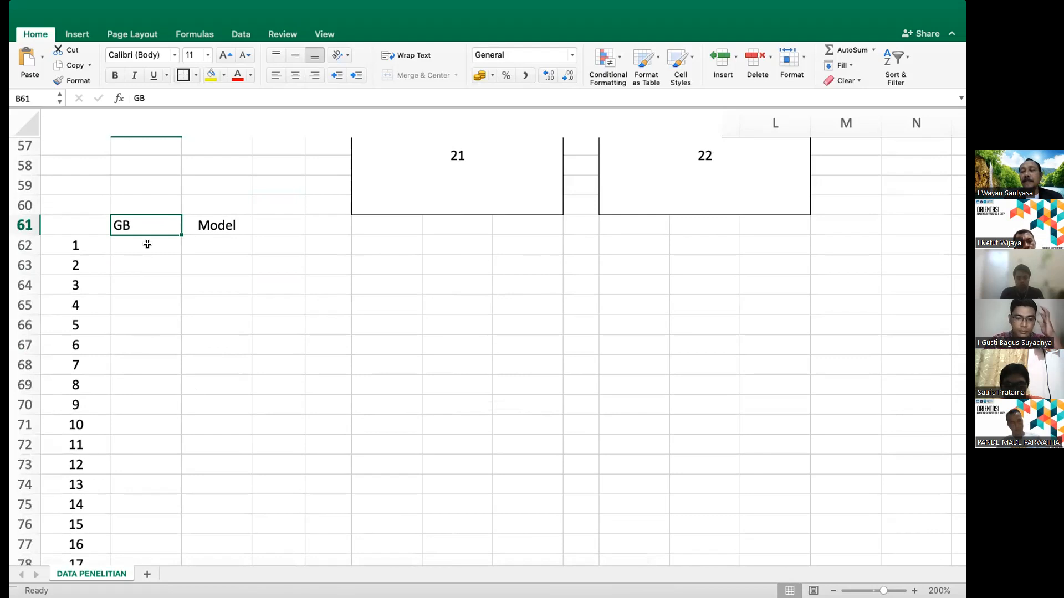
click(147, 244)
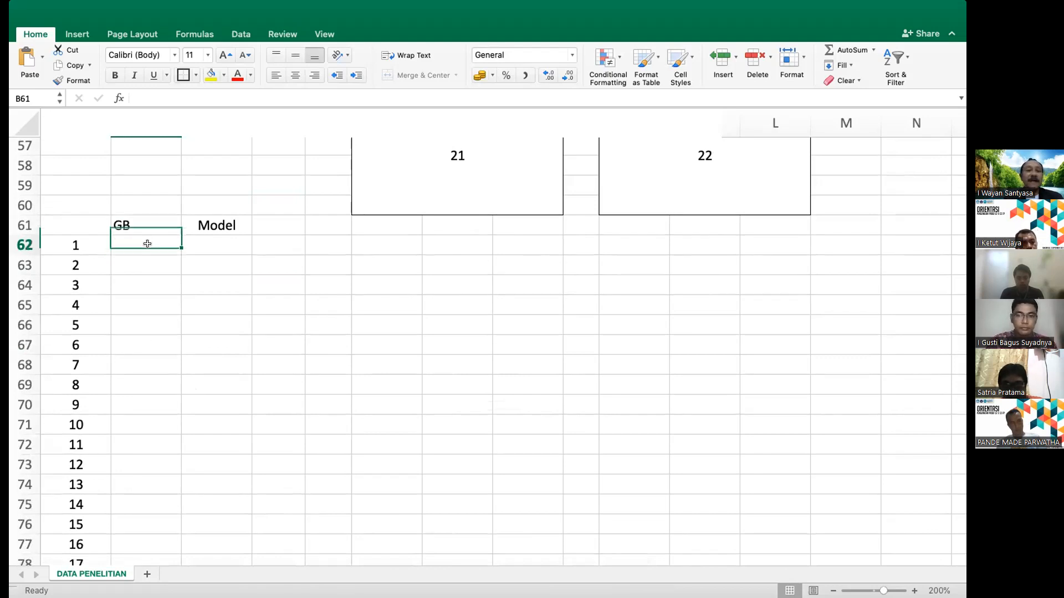
text(1)
key(Return)
text(1)
key(Return)
text(1)
key(Return)
text(1 1 1)
key(Return)
text(1 1)
text(1 1 1 1 1 1)
scroll(149, 244, down, 2)
scroll(149, 243, down, 1)
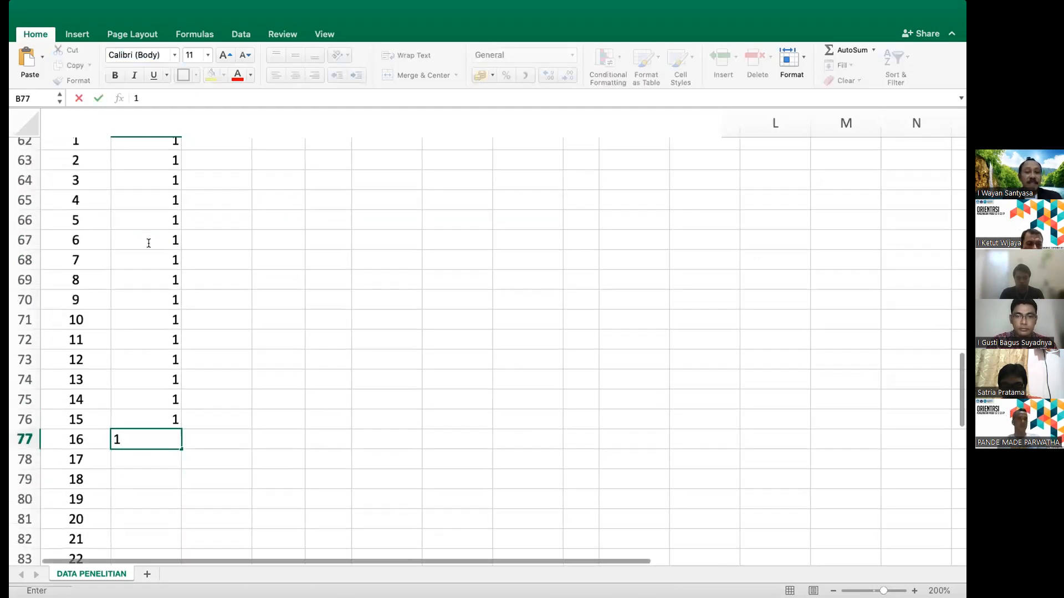
key(Return)
text(1)
key(Return)
text(1)
key(Return)
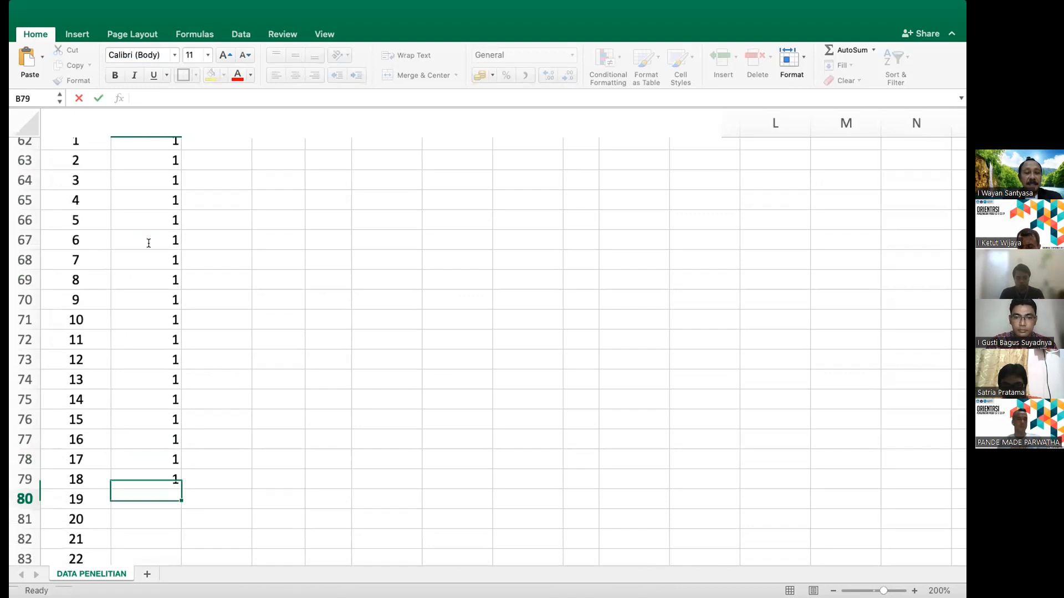
text(1)
key(Return)
text(1)
key(Return)
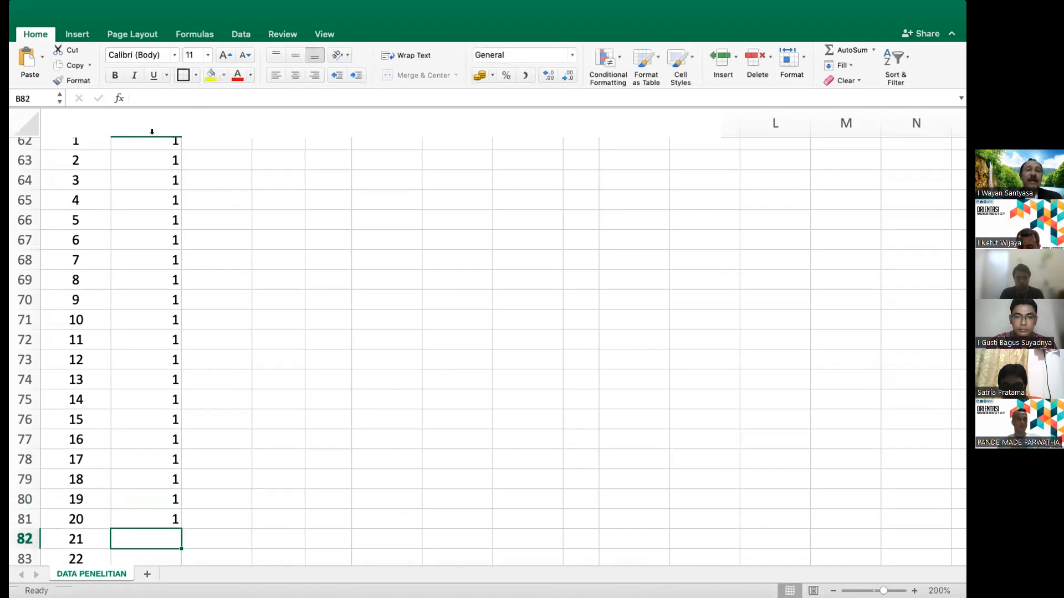
Center the GB values in B62:B81 horizontally
click(147, 142)
key(shift+Down)
key(shift+Down)
key(shift+Down)
key(shift+Down)
key(shift+Down)
key(shift+Down)
key(shift+Down)
key(shift+Down)
key(shift+Down)
key(shift+Down)
key(shift+Down)
key(shift+Down)
key(shift+Down)
key(shift+Down)
key(shift+Down)
key(shift+Down)
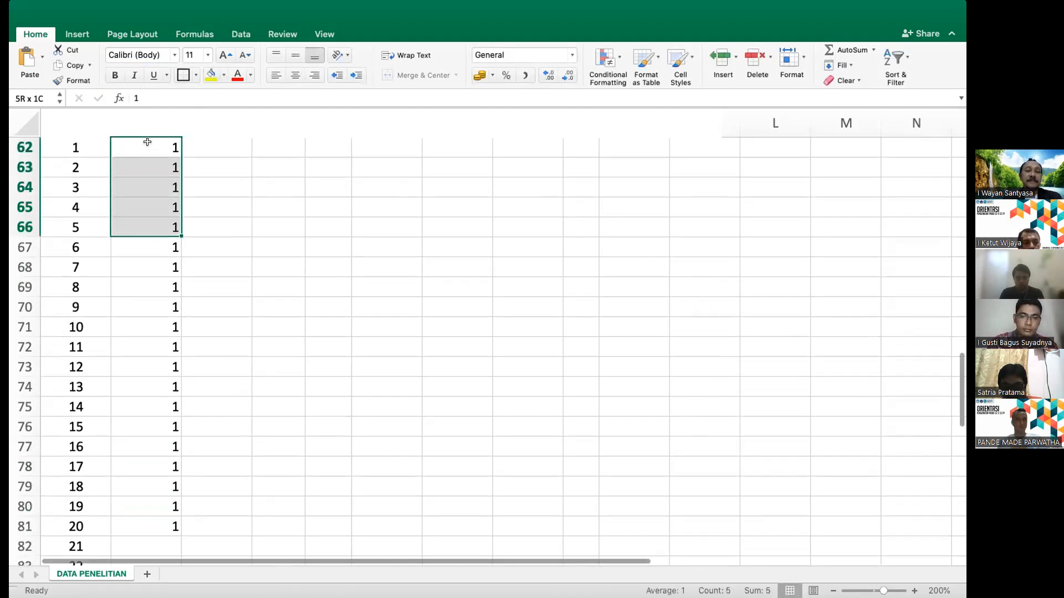
key(shift+Down)
key(shift+Down)
key(shift+Down)
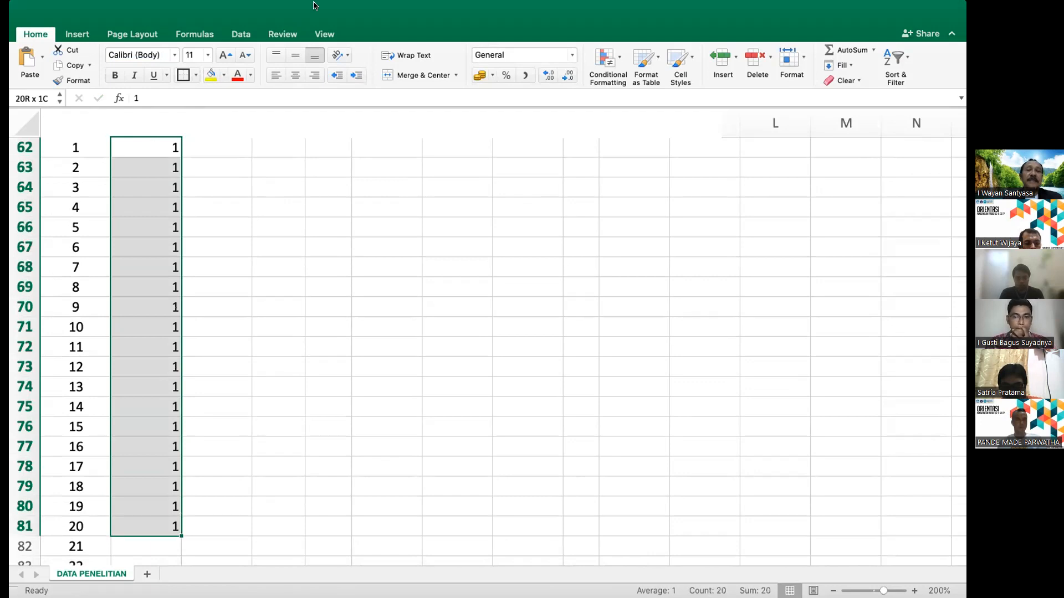
click(295, 76)
Fill the GB column with the value 2 for numbers 21 to 40, cells B82 to B101
scroll(244, 287, down, 4)
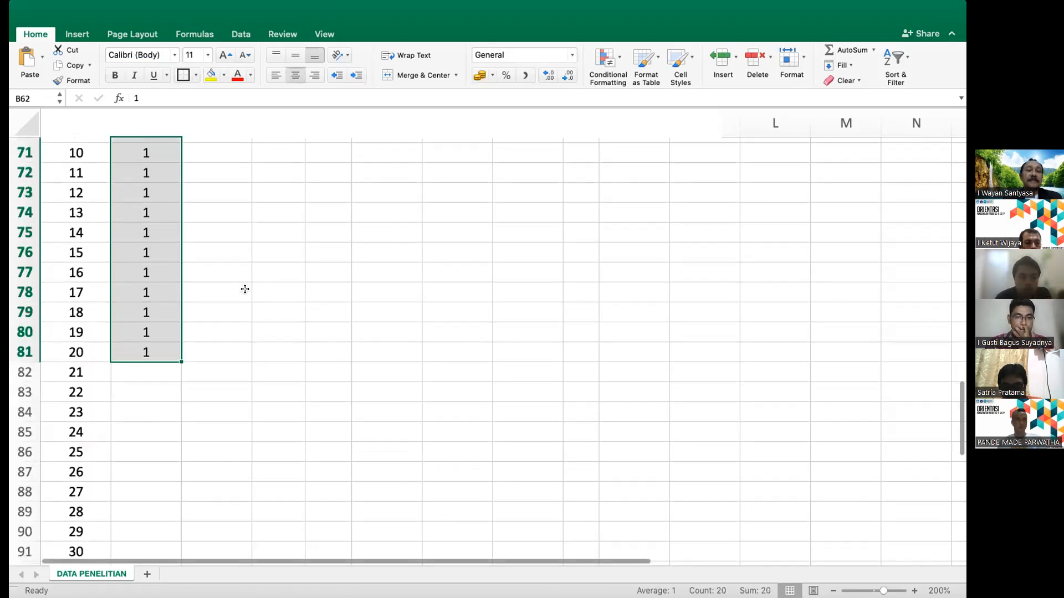
click(147, 328)
scroll(418, 373, up, 8)
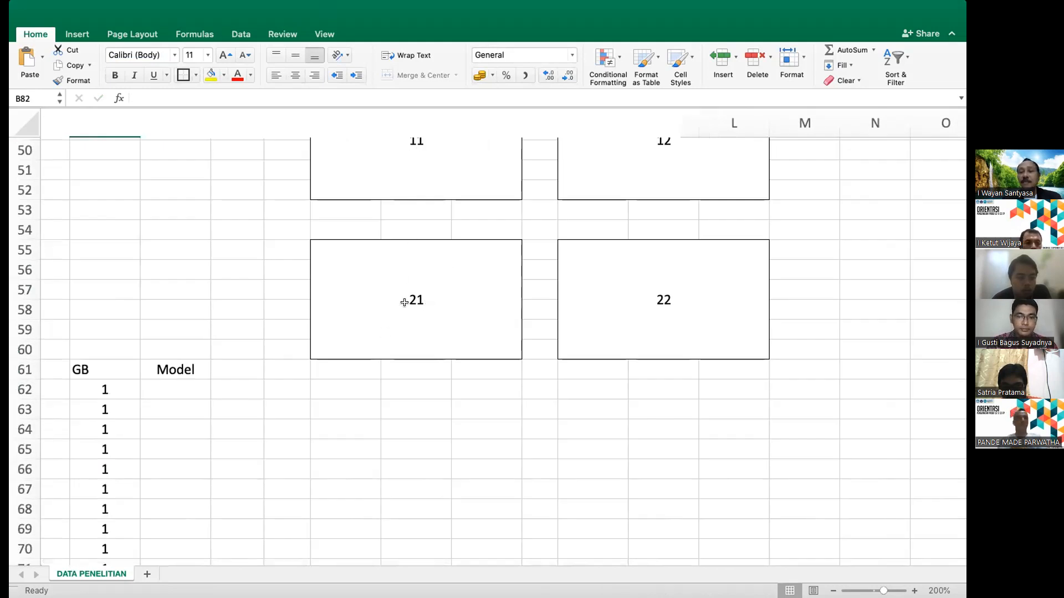
scroll(333, 325, down, 7)
scroll(333, 325, down, 1)
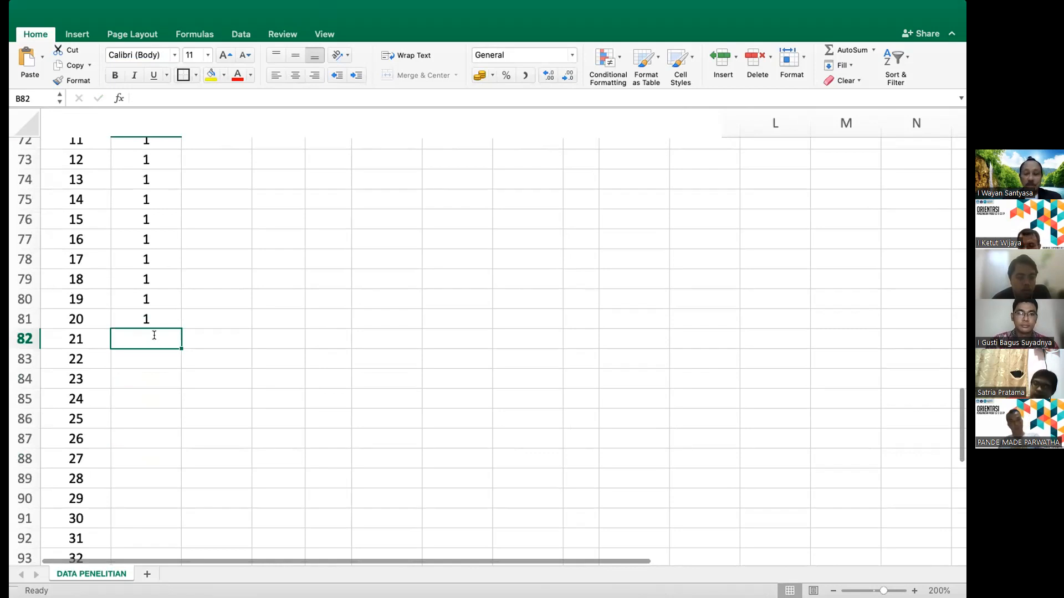
text(2)
key(Return)
text(2)
key(Return)
text(2)
key(Return)
text(2 2 2 2 2 2 2)
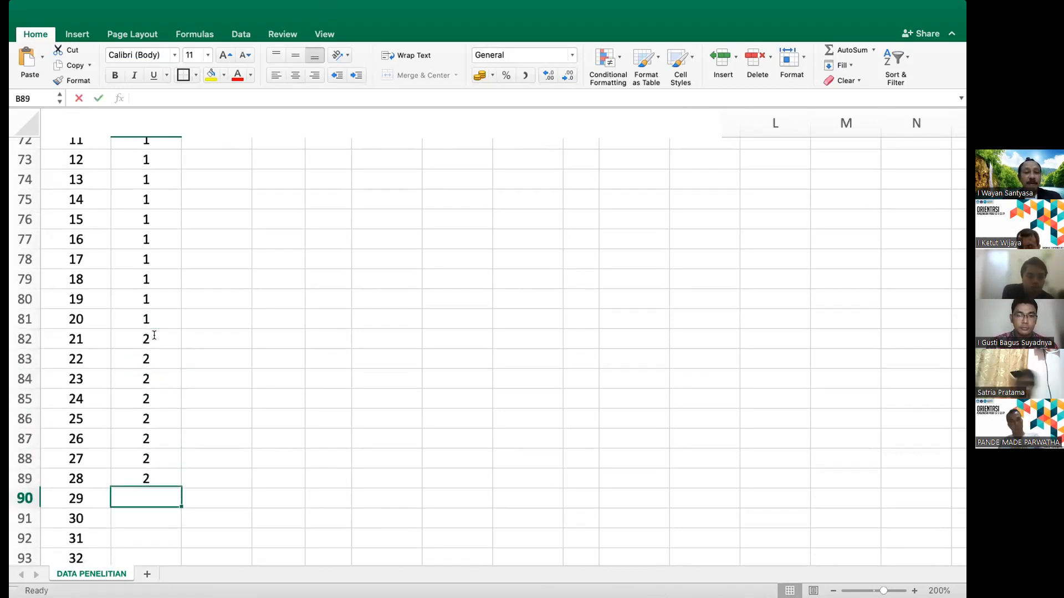
scroll(154, 335, down, 2)
key(Return)
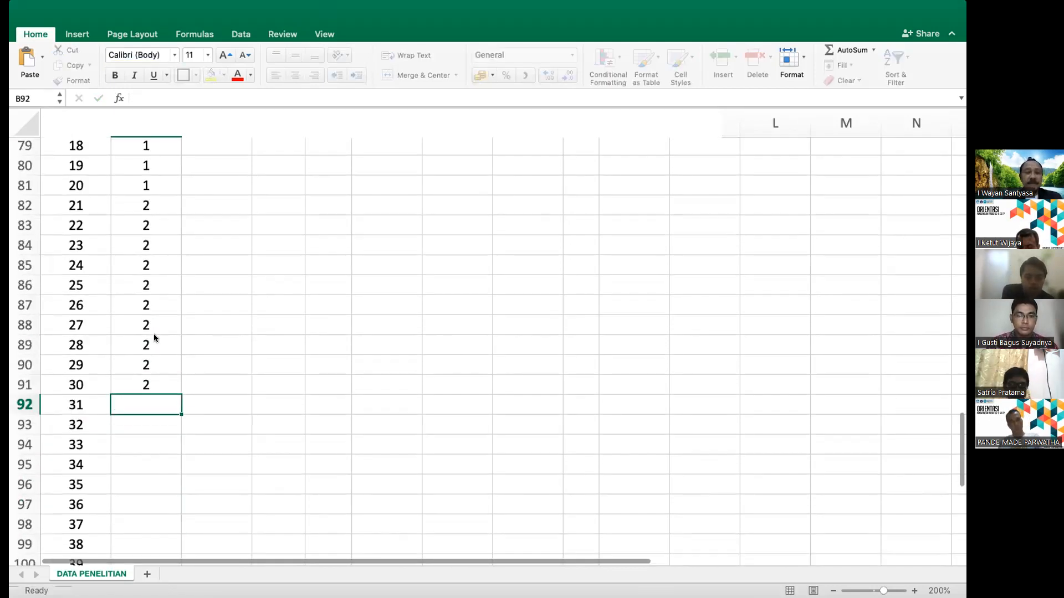
text(2)
key(Return)
text(2)
key(Return)
text(2)
key(Return)
text(2)
key(Return)
text(2)
key(Return)
text(2)
scroll(155, 337, down, 2)
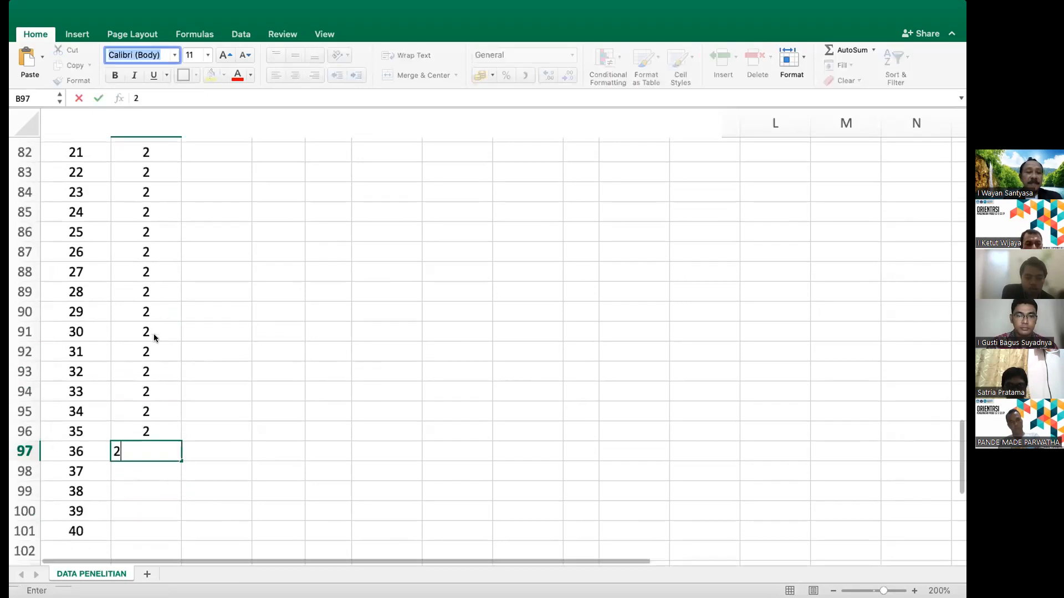
key(Return)
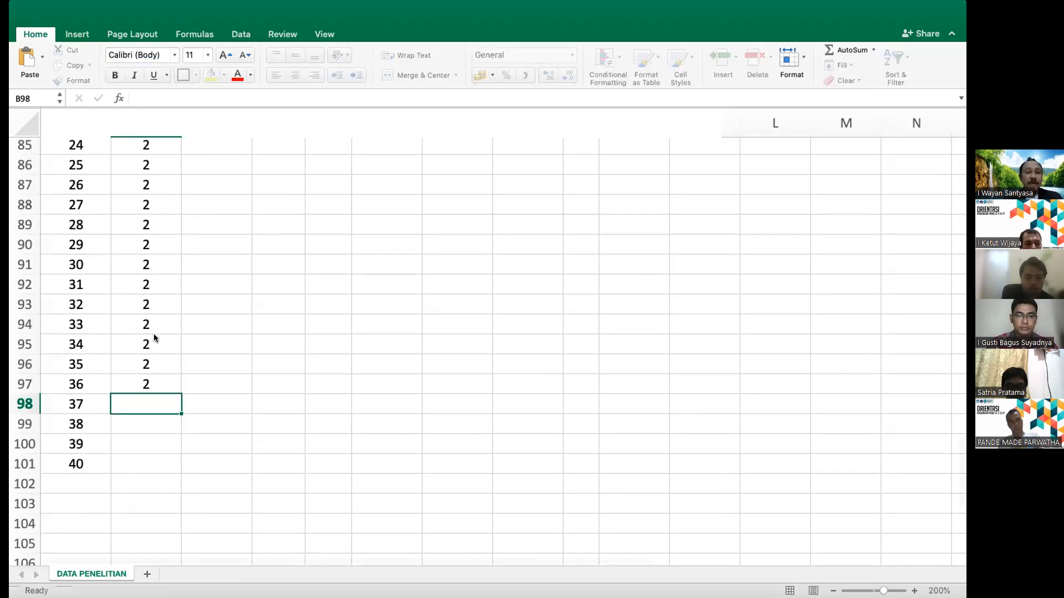
text(2)
key(Return)
text(2)
key(Return)
text(2)
key(Return)
text(2)
key(Return)
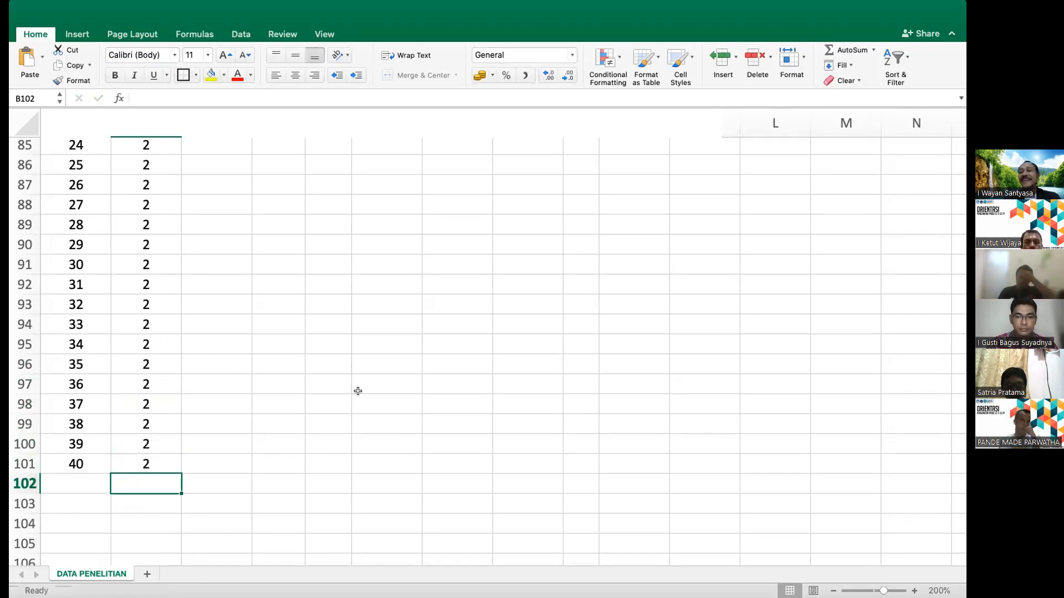
Use A62:A101 as the pattern to extend the number series down to 48 in cell A109
scroll(358, 391, up, 6)
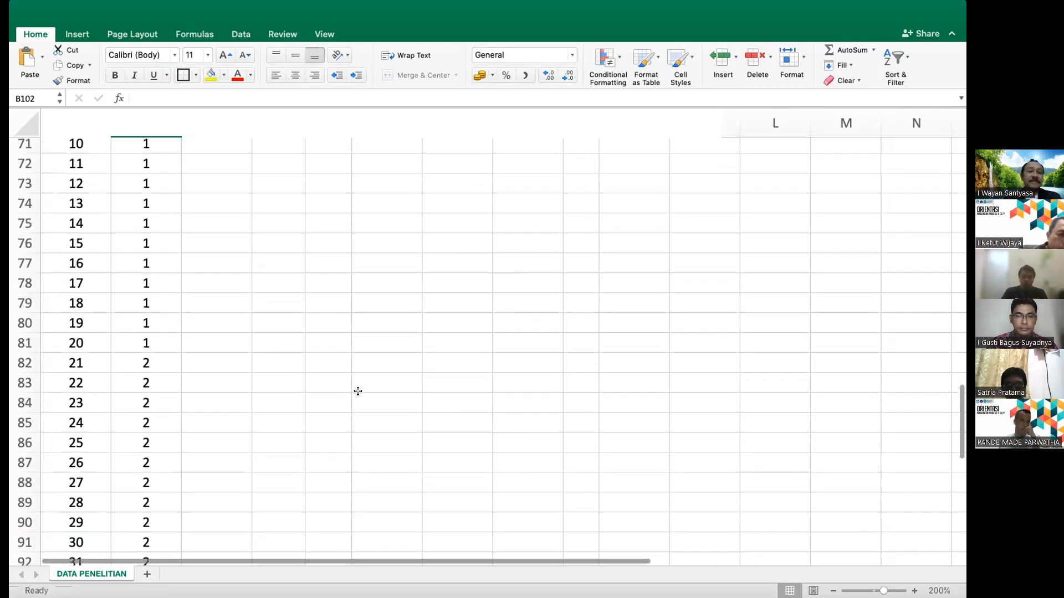
scroll(358, 392, up, 2)
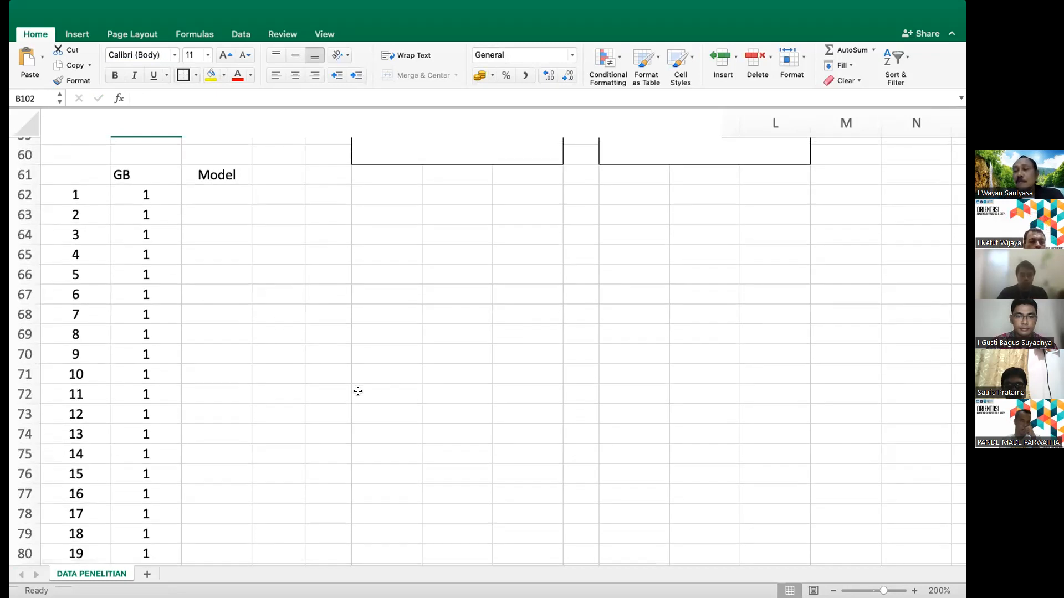
scroll(358, 391, down, 5)
scroll(357, 391, up, 6)
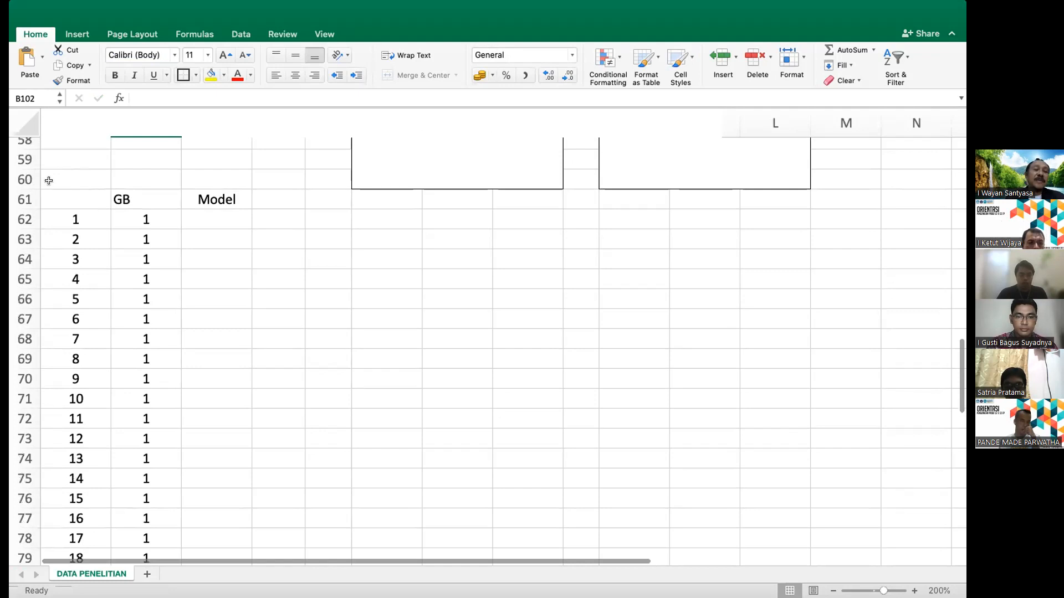
click(54, 214)
key(shift+Down)
key(shift+Down)
key(shift+Down)
key(shift+Down)
key(shift+Down)
key(shift+Down)
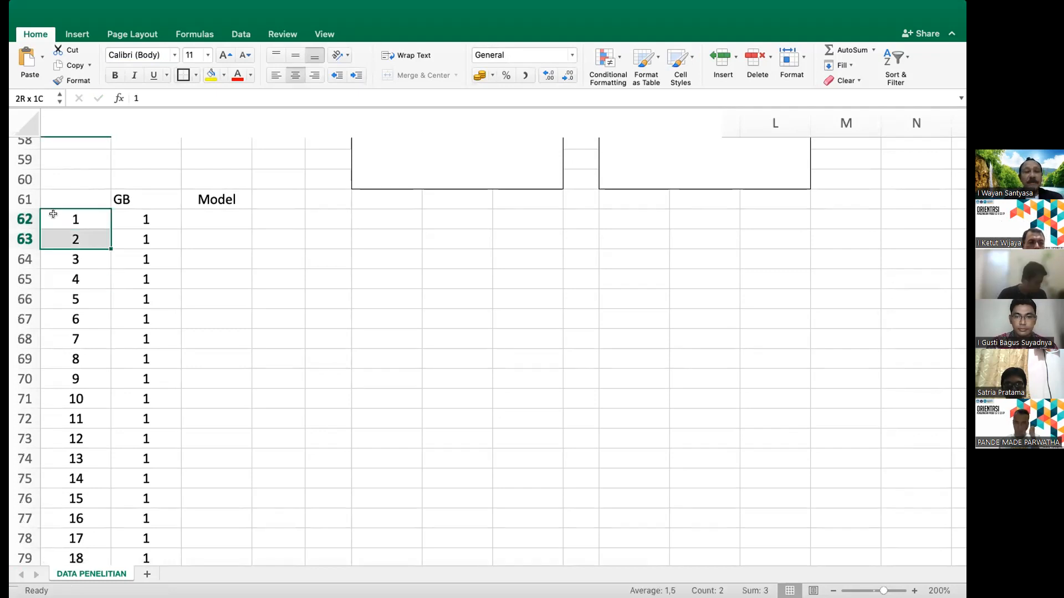
key(shift+Down)
key(shift+Down)
key(shift+Down)
key(shift+Down)
key(shift+Down)
key(shift+Down)
key(shift+Down)
key(shift+Down)
key(shift+Down)
key(shift+Down)
key(shift+Down)
key(shift+Down)
key(shift+Down)
key(shift+Down)
key(shift+Down)
key(shift+Down)
key(shift+Down)
key(shift+Down)
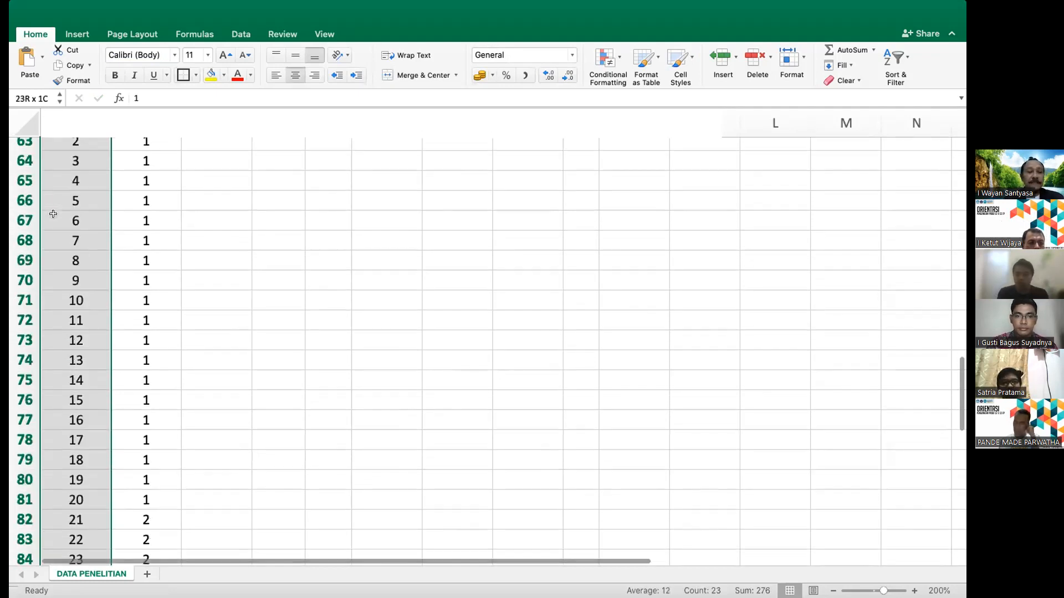
key(shift+Down)
key(shift+Down)
key(shift+Down)
key(shift+Down)
key(shift+Down)
key(shift+Down)
key(shift+Down)
key(shift+Down)
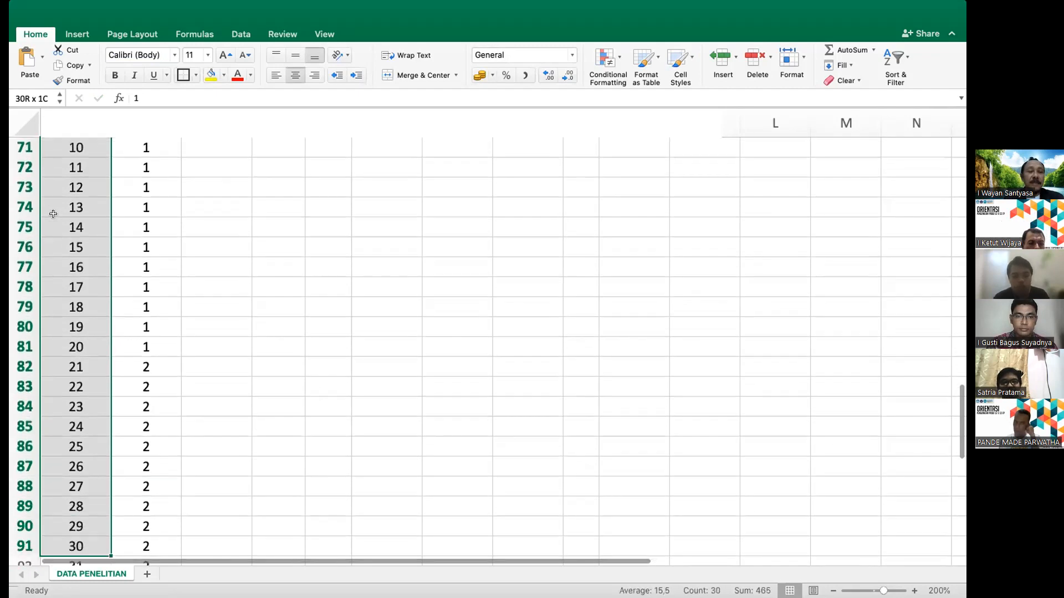
key(shift+Down)
key(shift+Down)
key(shift+Down)
key(shift+Down)
key(shift+Down)
key(shift+Down)
key(shift+Down)
key(shift+Down)
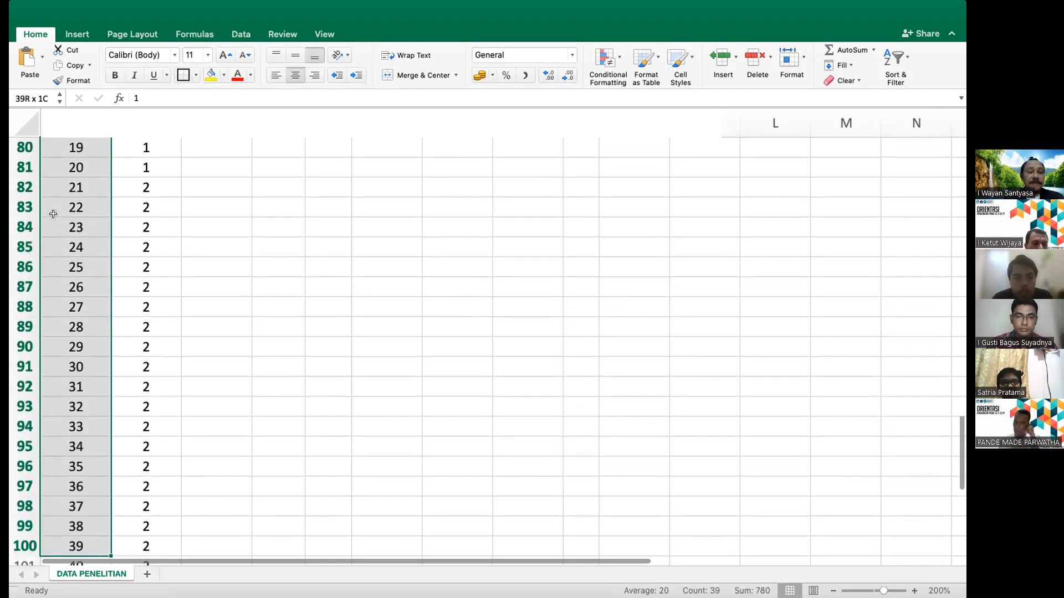
key(shift+Up)
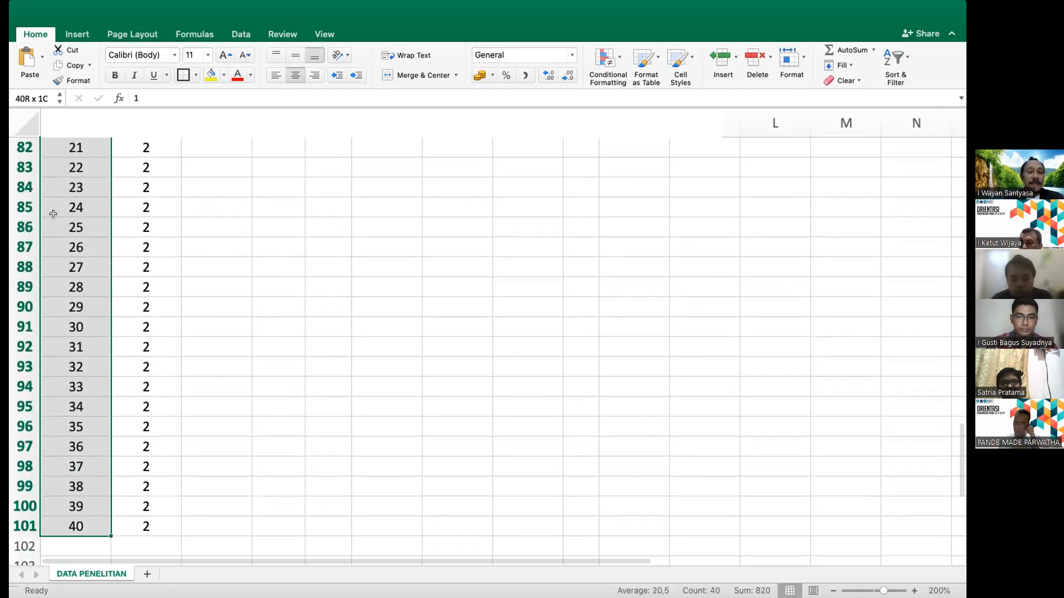
scroll(53, 214, down, 6)
scroll(53, 214, down, 1)
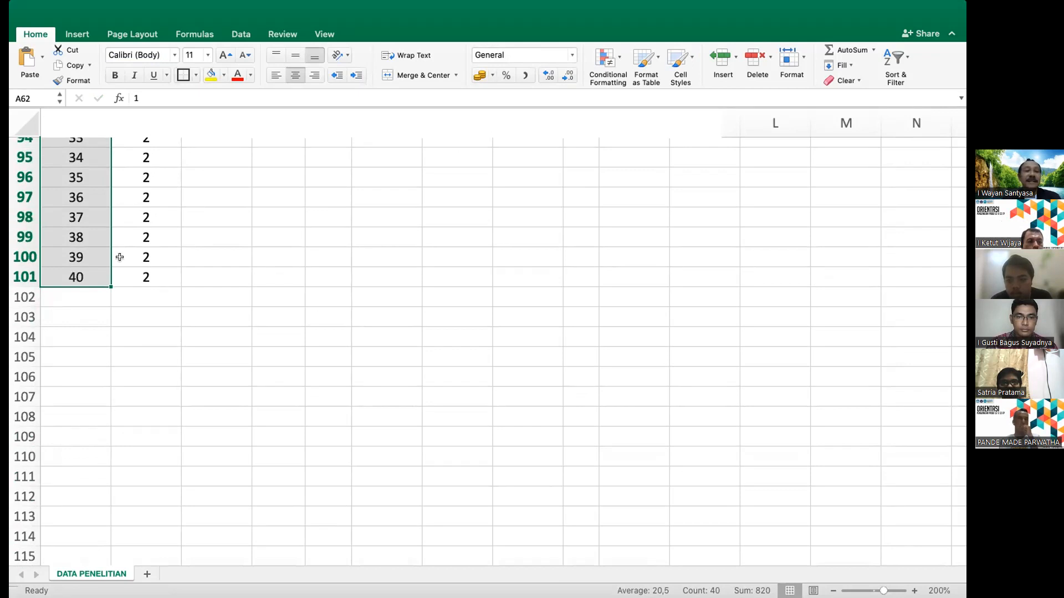
drag(111, 286, 110, 448)
scroll(181, 437, down, 3)
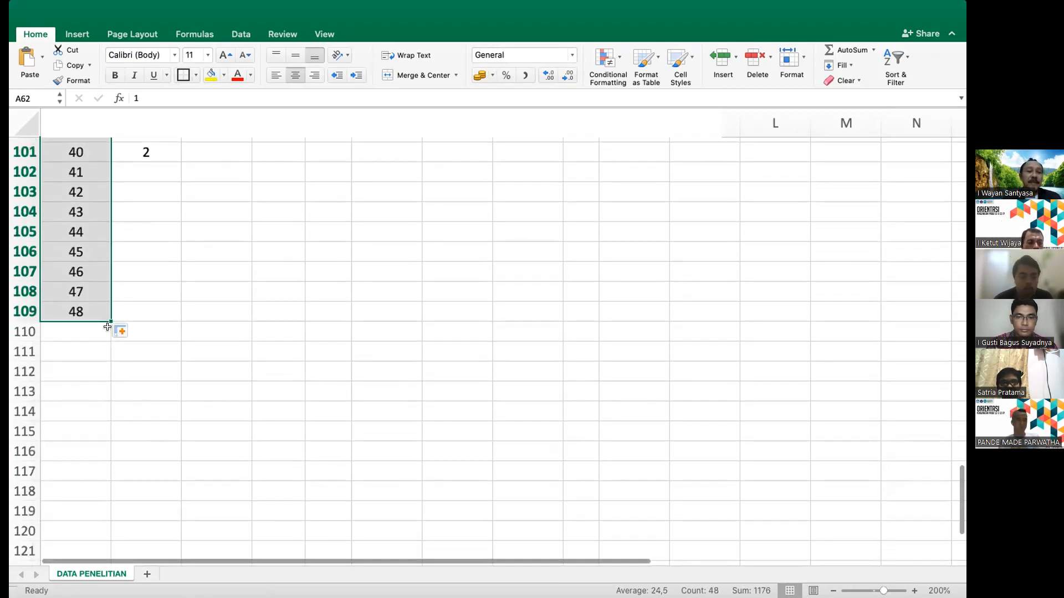
Continue the number series in column A down to 64 in cell A125
drag(106, 323, 111, 480)
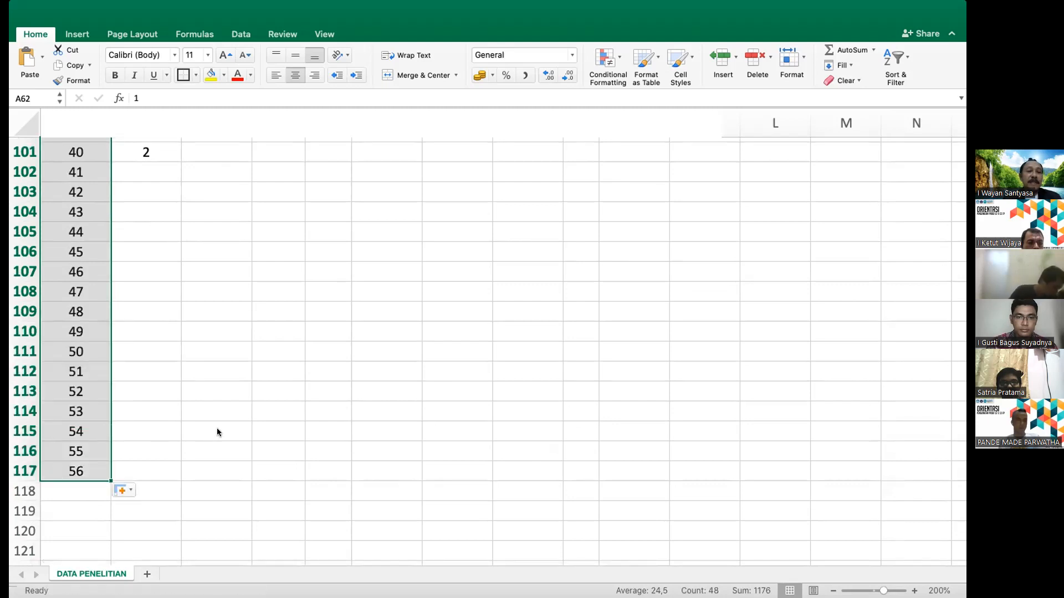
scroll(217, 432, down, 5)
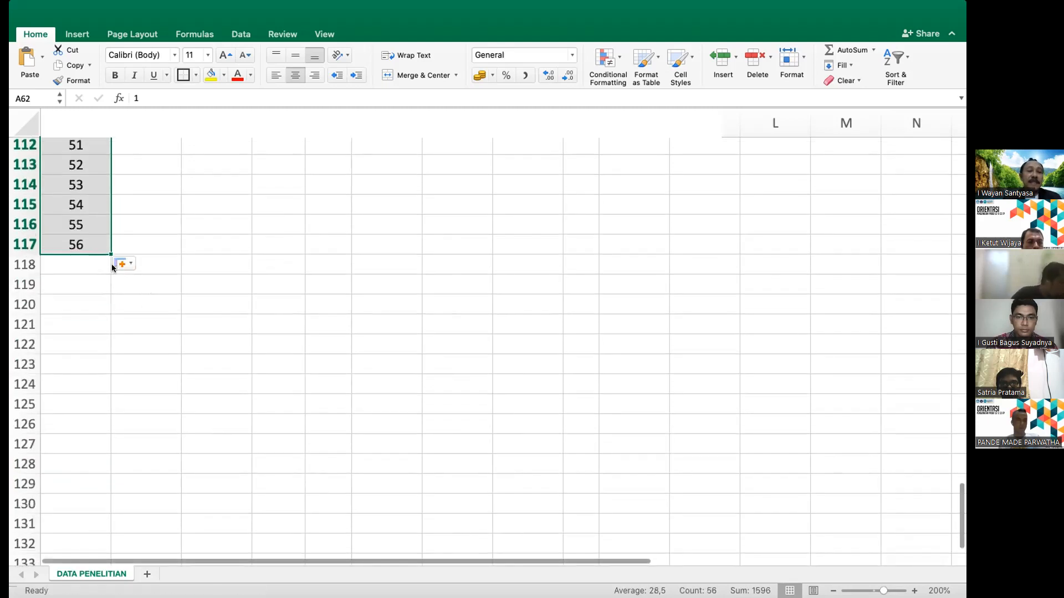
drag(107, 254, 120, 407)
scroll(184, 399, down, 3)
scroll(184, 399, down, 1)
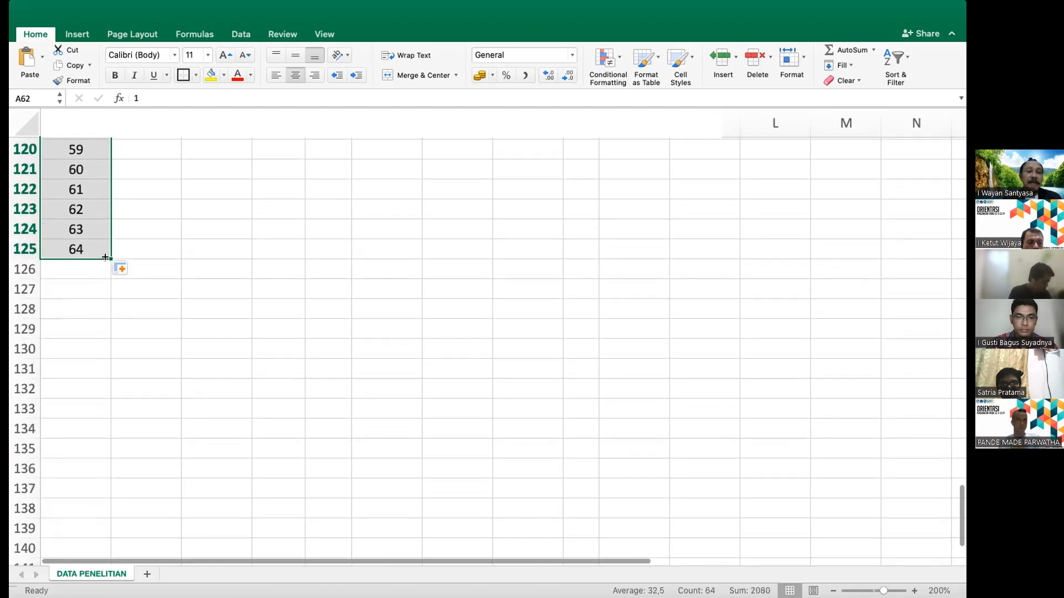
Extend the number series in column A from 64 down to 80 in cell A141
drag(105, 260, 148, 435)
scroll(148, 434, down, 2)
scroll(148, 433, down, 1)
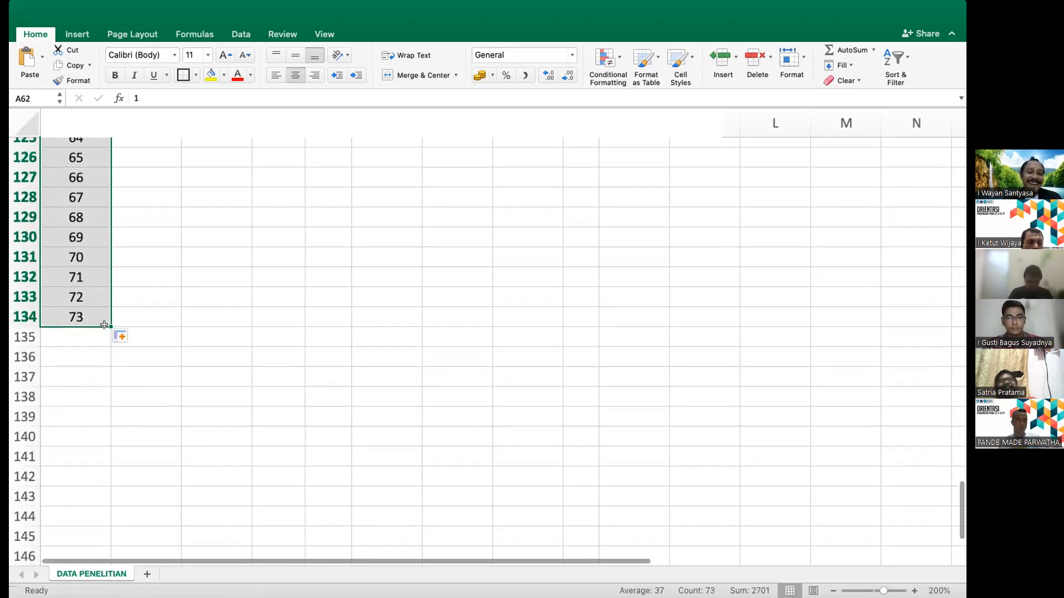
drag(107, 326, 161, 392)
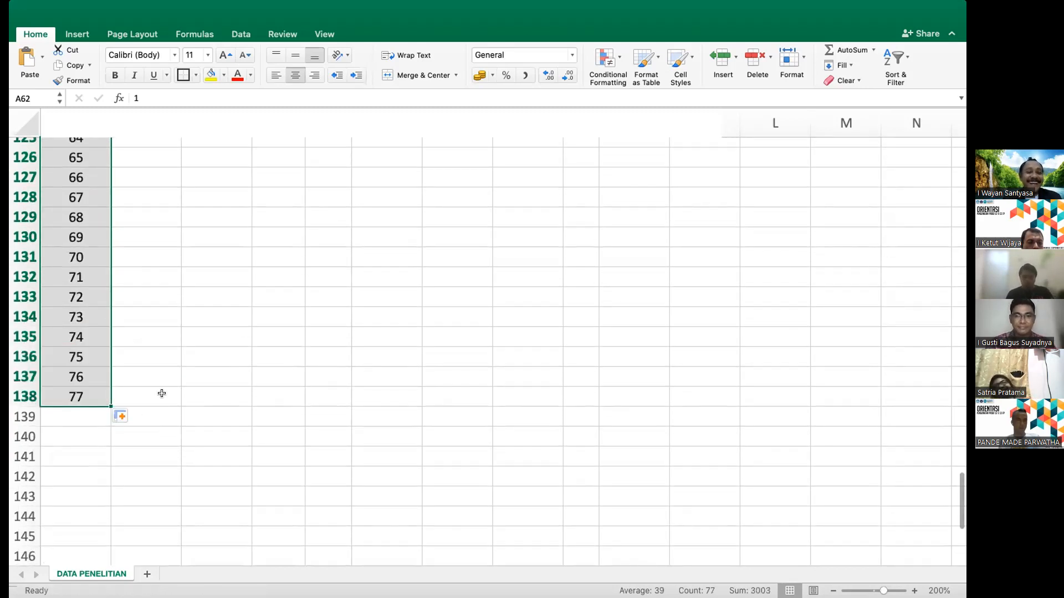
scroll(161, 393, down, 2)
drag(107, 326, 118, 380)
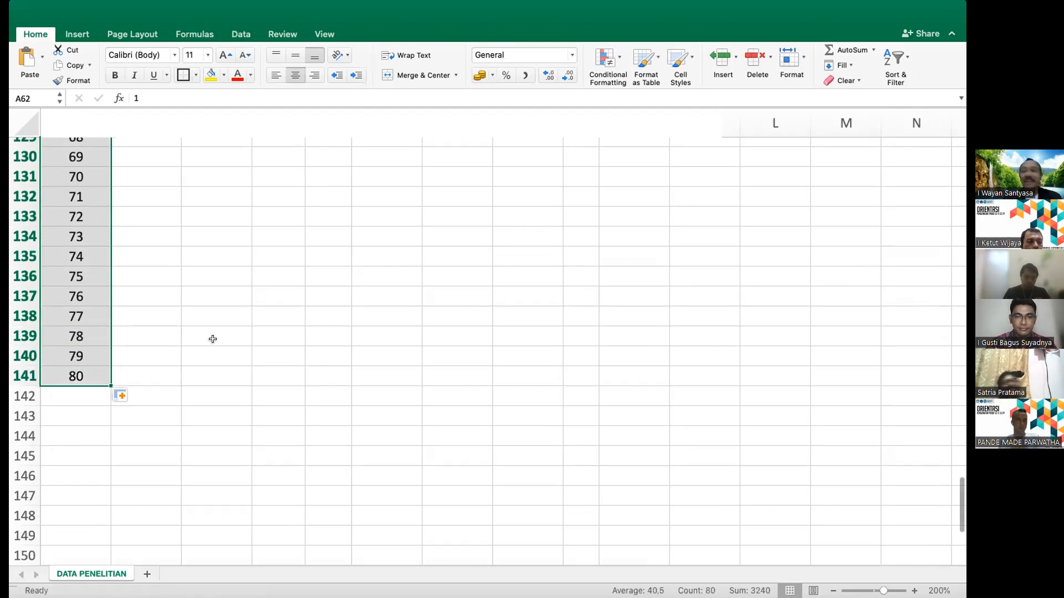
Review the numbered list and the 11, 21, 12 and 22 cell boxes above it to determine the next GB codes
scroll(212, 339, up, 10)
scroll(213, 339, up, 9)
scroll(212, 339, down, 5)
scroll(213, 339, up, 1)
scroll(213, 339, down, 3)
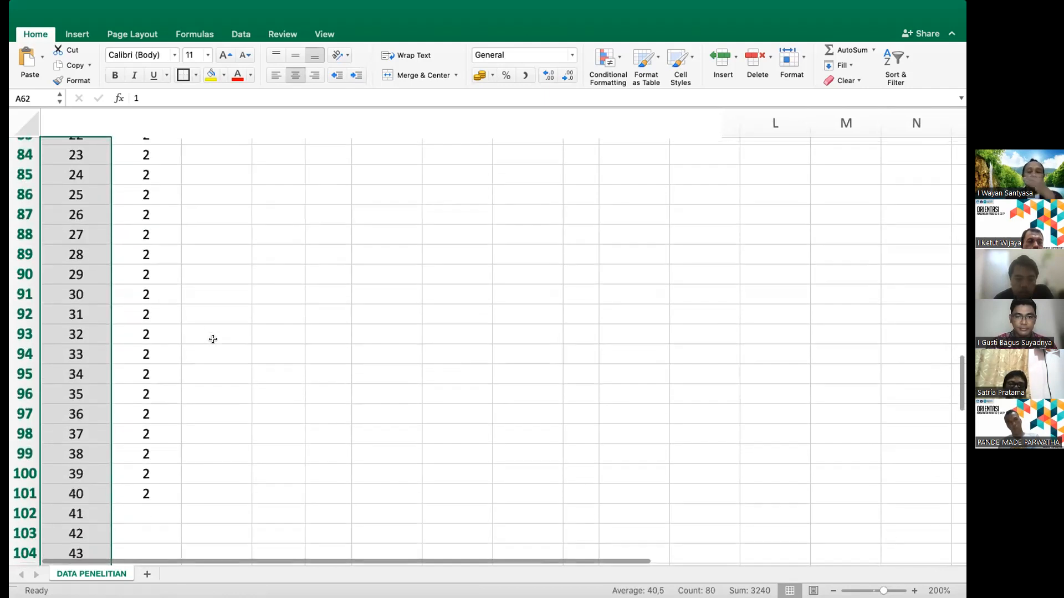
scroll(213, 339, up, 10)
scroll(213, 340, down, 1)
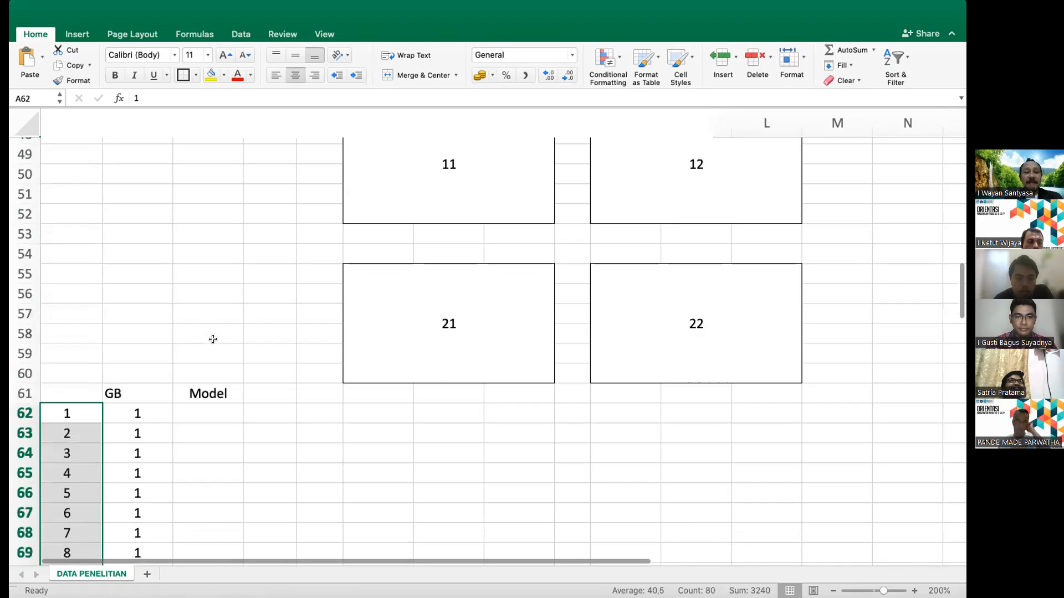
scroll(213, 339, down, 15)
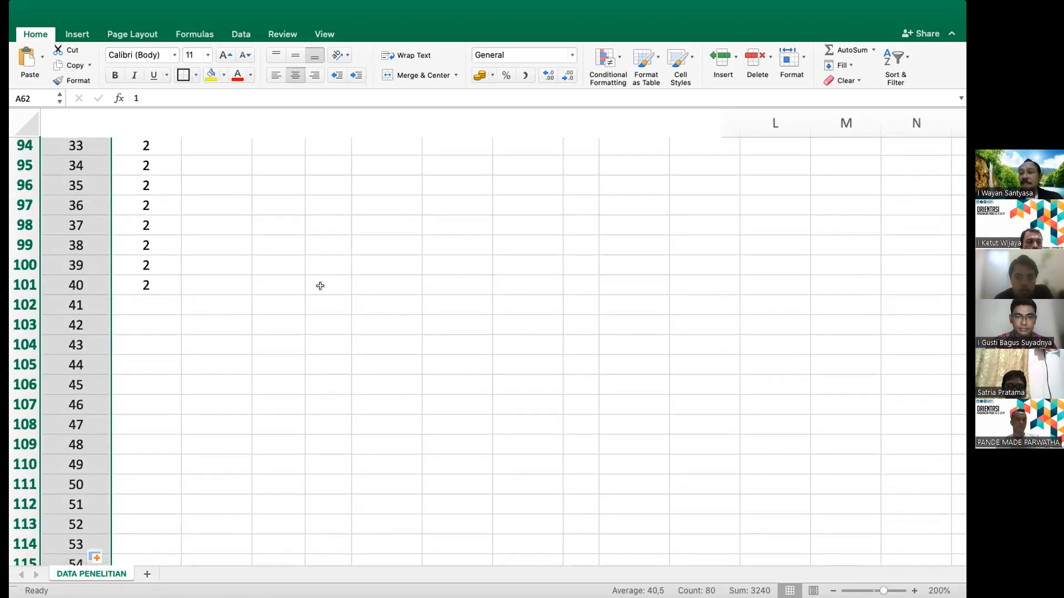
scroll(320, 286, up, 18)
click(410, 311)
click(418, 437)
click(423, 267)
click(424, 465)
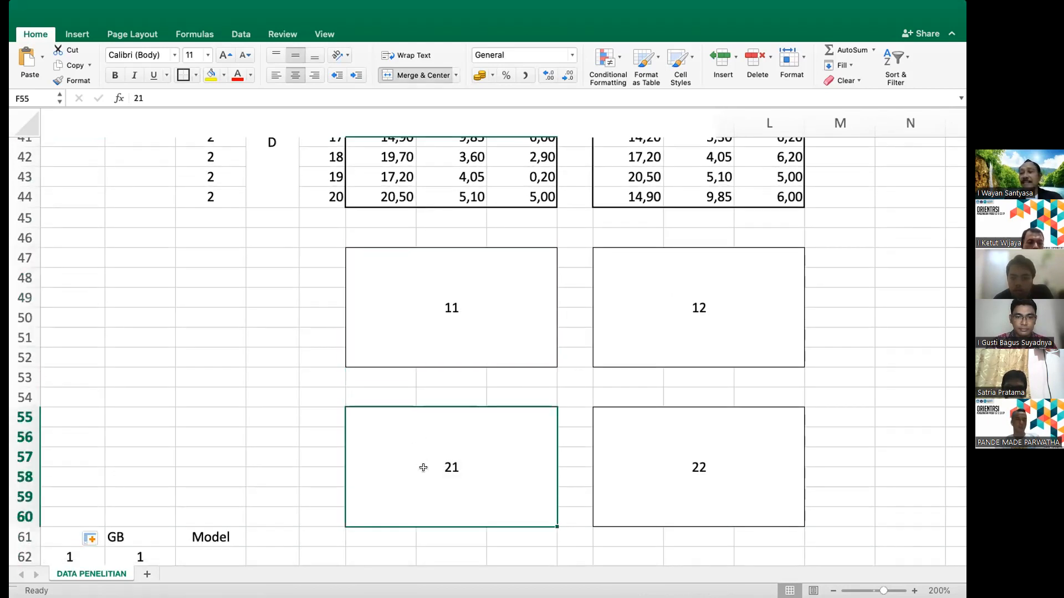
click(656, 324)
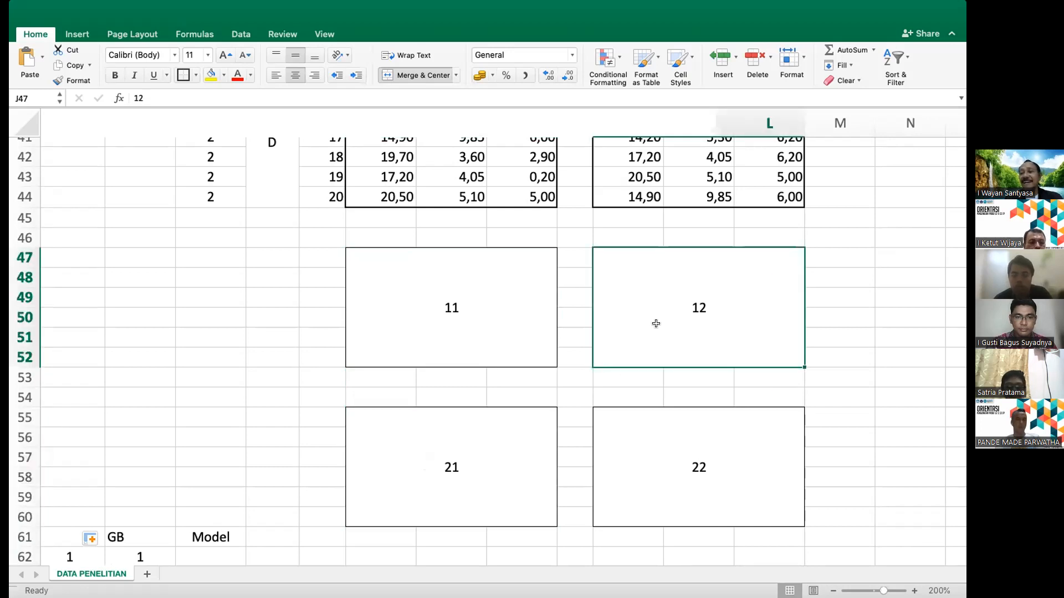
click(656, 427)
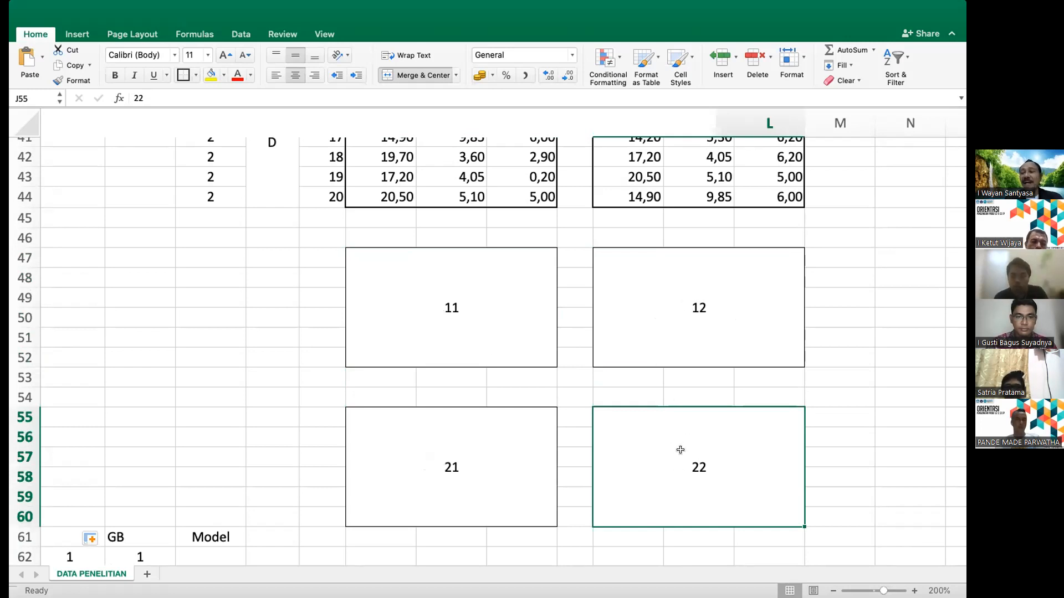
Enter 1 in the GB column for numbers 41 to 52, cells B102 to B113
scroll(680, 450, down, 14)
scroll(681, 450, up, 3)
scroll(680, 449, down, 10)
scroll(680, 450, up, 5)
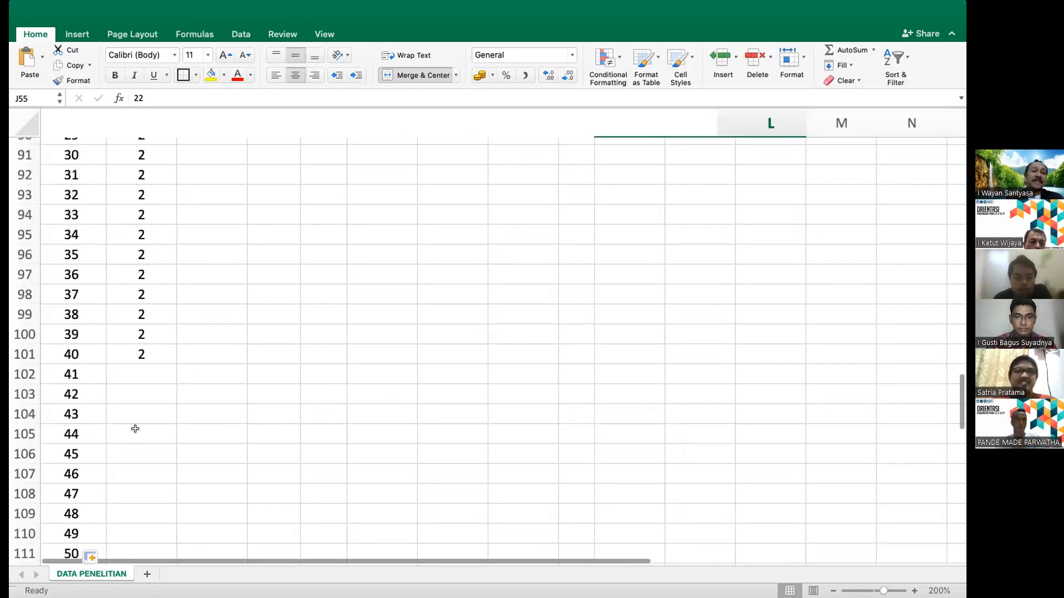
click(147, 365)
text(1)
key(Return)
text(1 1 1 1 1 1 1 1 1 1 1)
scroll(142, 383, down, 3)
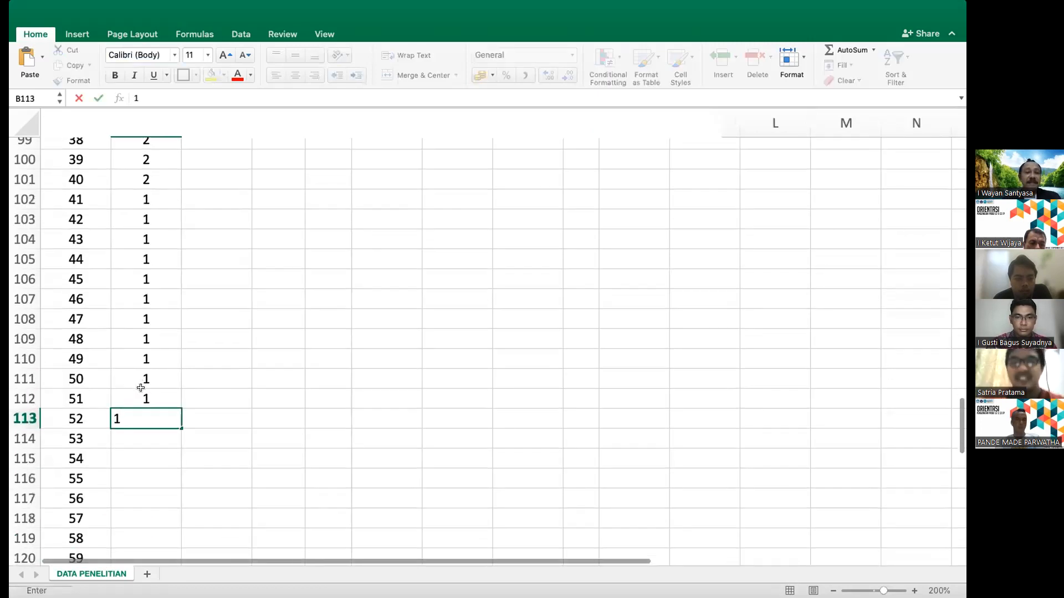
Fill the GB value 1 from B113 down to number 60 in cell B121
click(161, 398)
click(166, 417)
drag(179, 426, 188, 521)
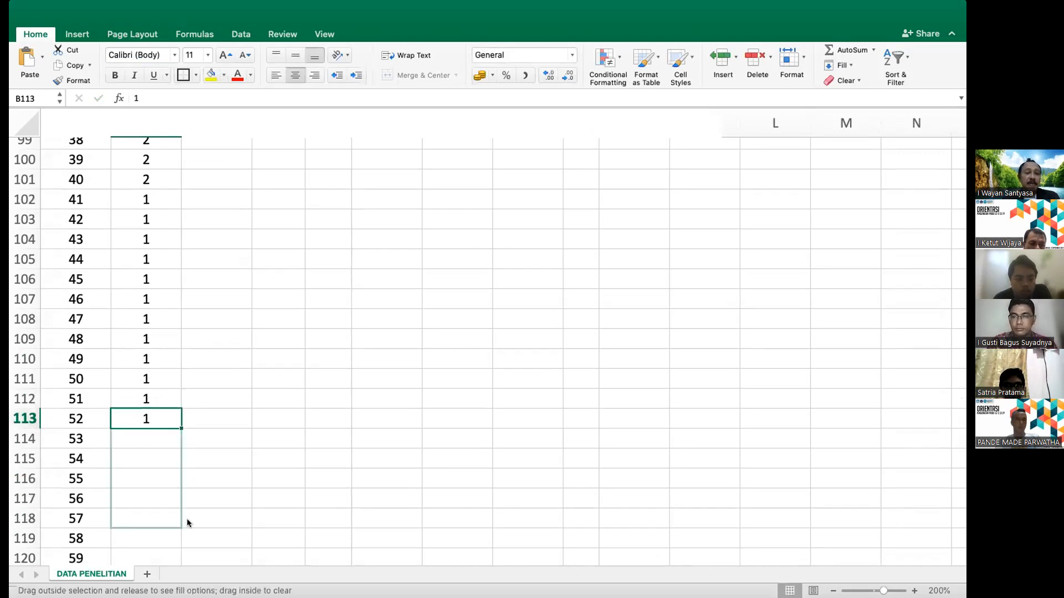
drag(245, 340, 183, 501)
scroll(178, 444, down, 3)
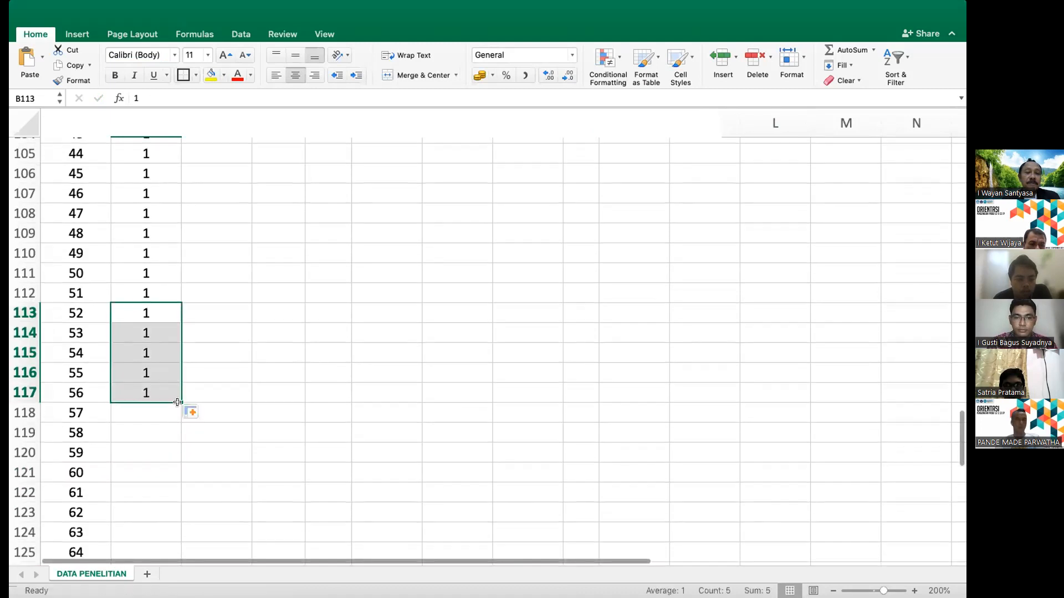
drag(177, 401, 158, 469)
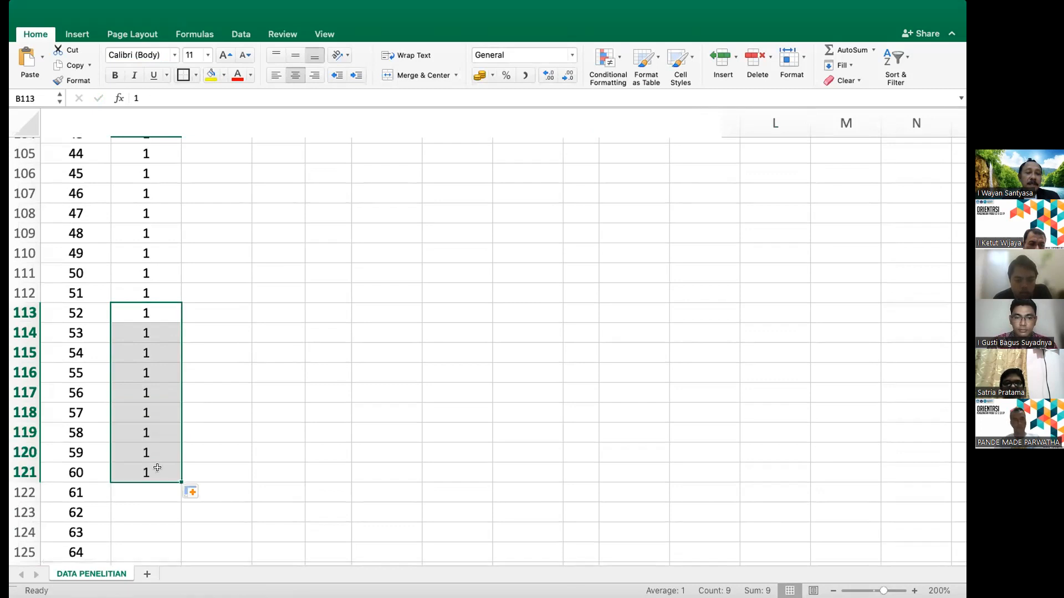
click(255, 428)
Check the 12 and 22 boxes and enter 2 in the GB column for numbers 61 to 80, cells B122 to B141
scroll(254, 428, up, 15)
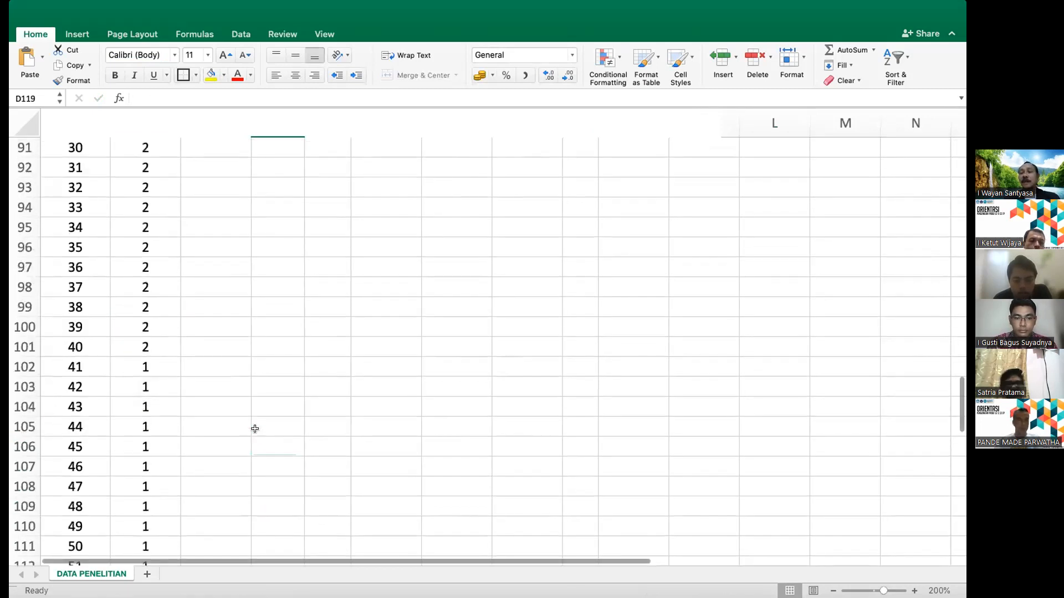
scroll(254, 428, up, 2)
scroll(254, 428, right, 1)
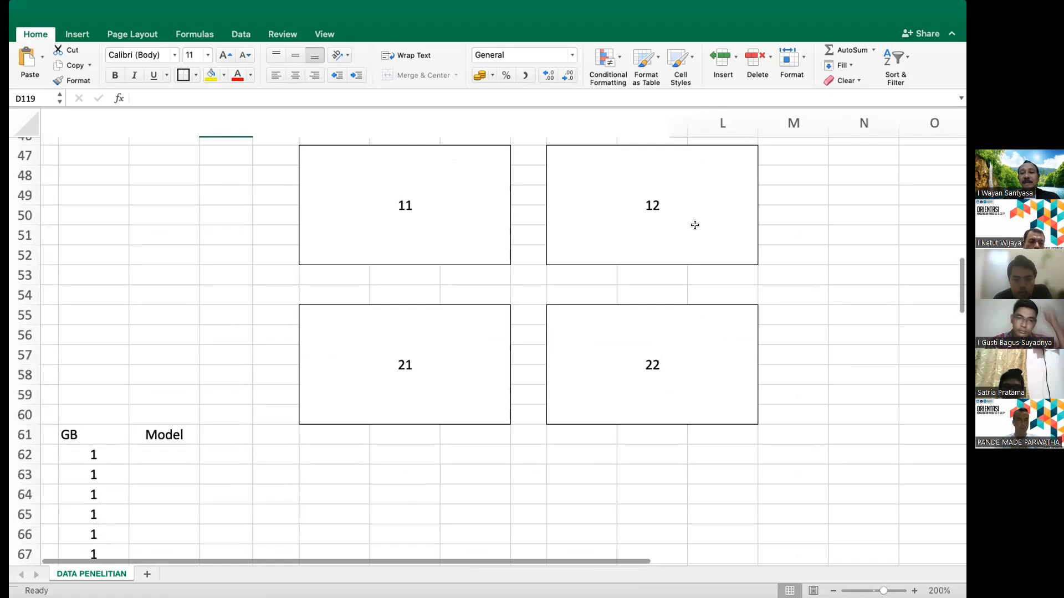
click(678, 238)
click(683, 361)
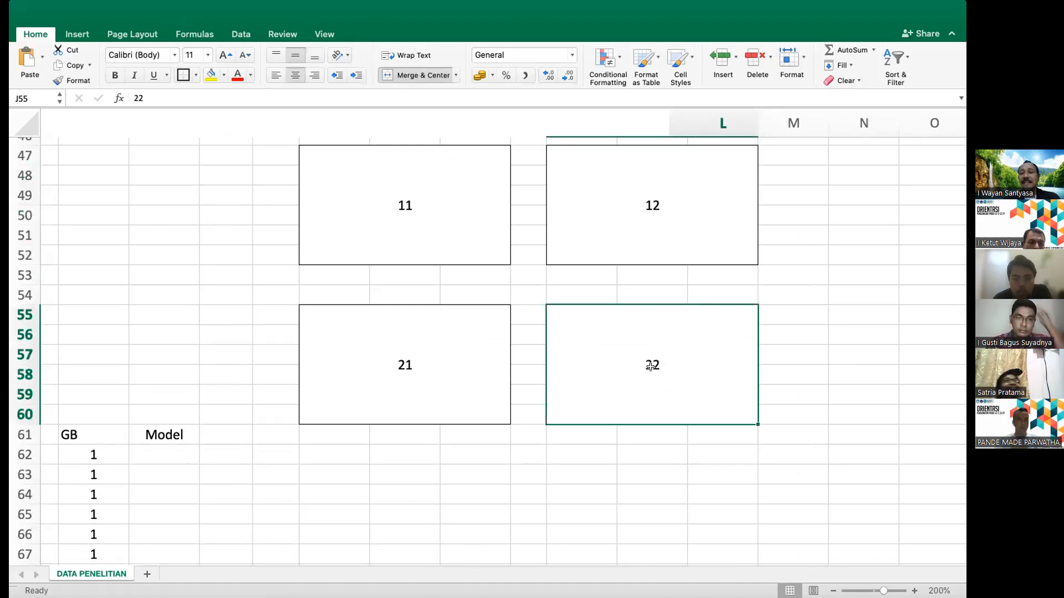
scroll(627, 332, down, 17)
scroll(628, 332, left, 1)
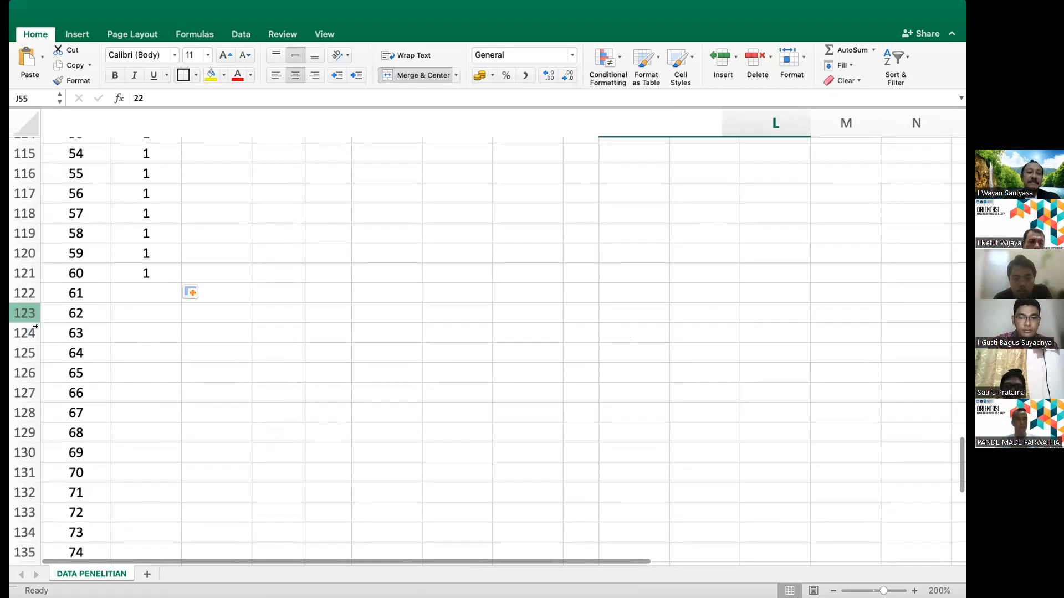
double_click(136, 284)
text(2 2 2 2 2 2 2 2 2 2)
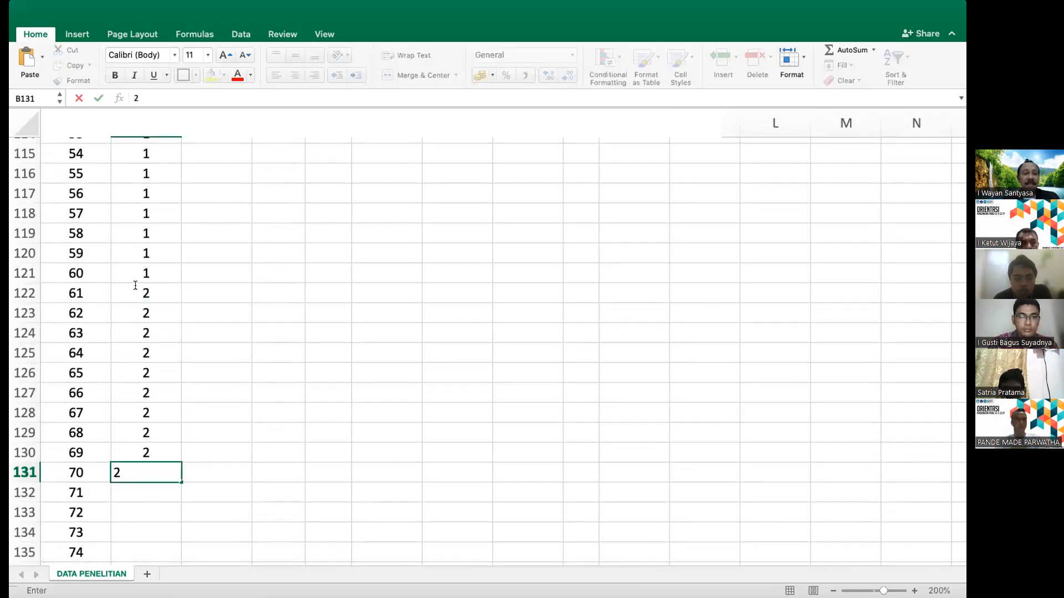
scroll(135, 284, down, 3)
key(Return)
text(2)
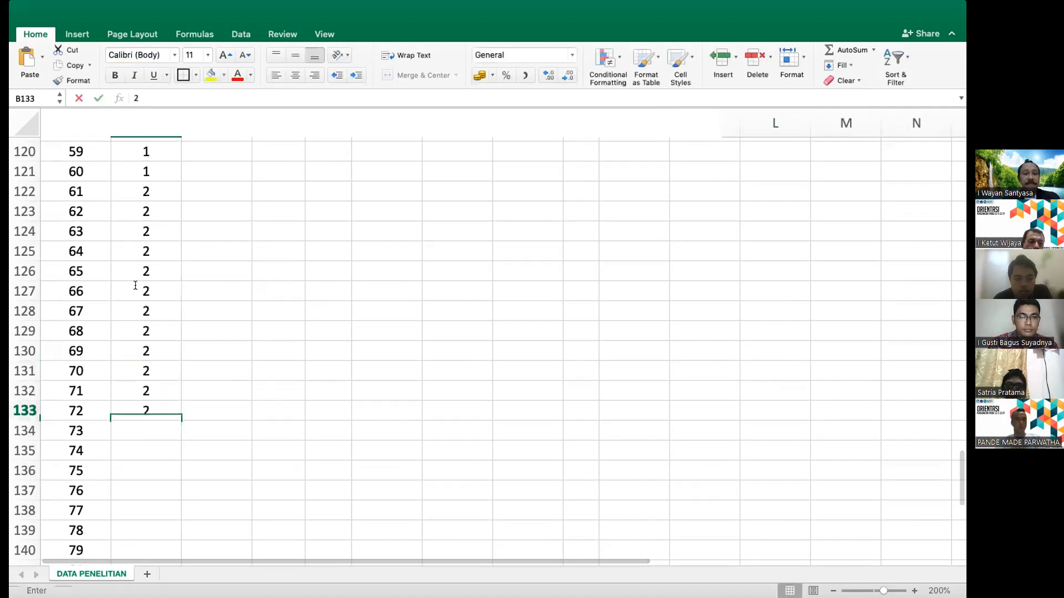
text( 2 2 2 2 2 2 2 2)
scroll(135, 285, down, 3)
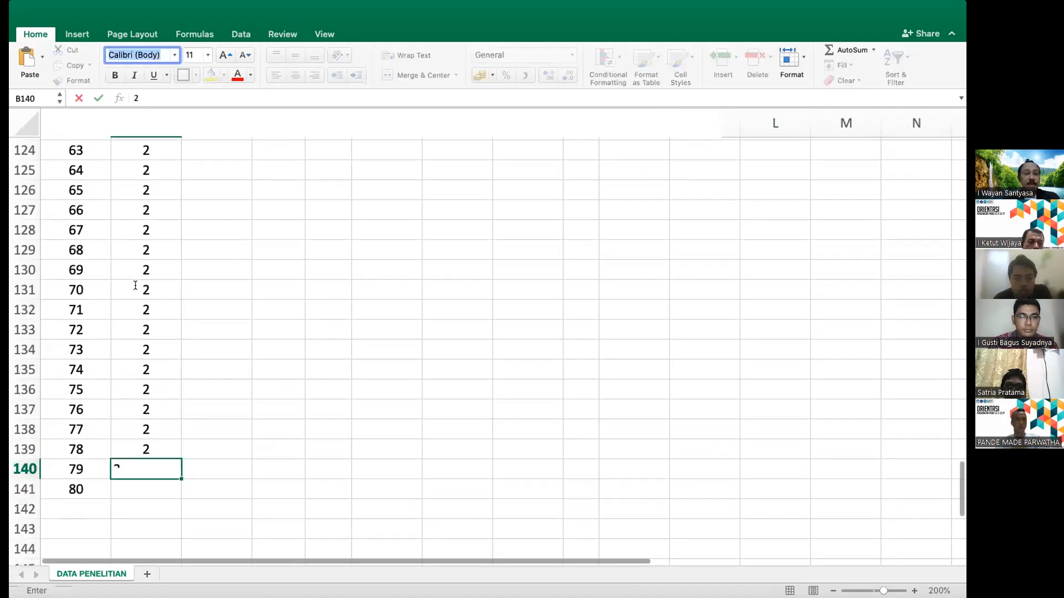
key(Return)
text(2)
key(Return)
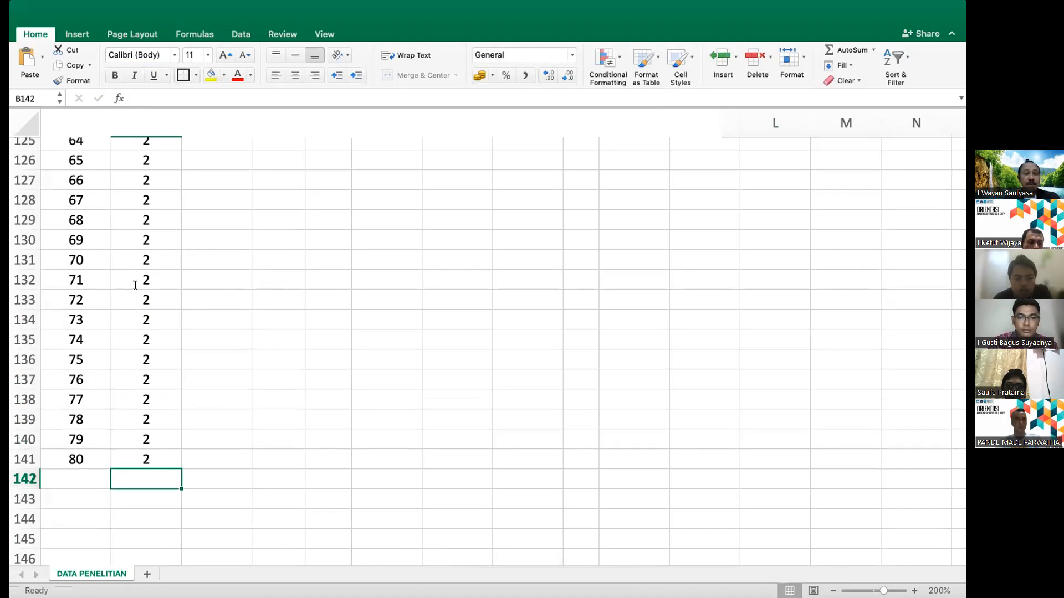
Review the GB column from the end of the list up to the 11 and 12 cell boxes
scroll(320, 175, up, 8)
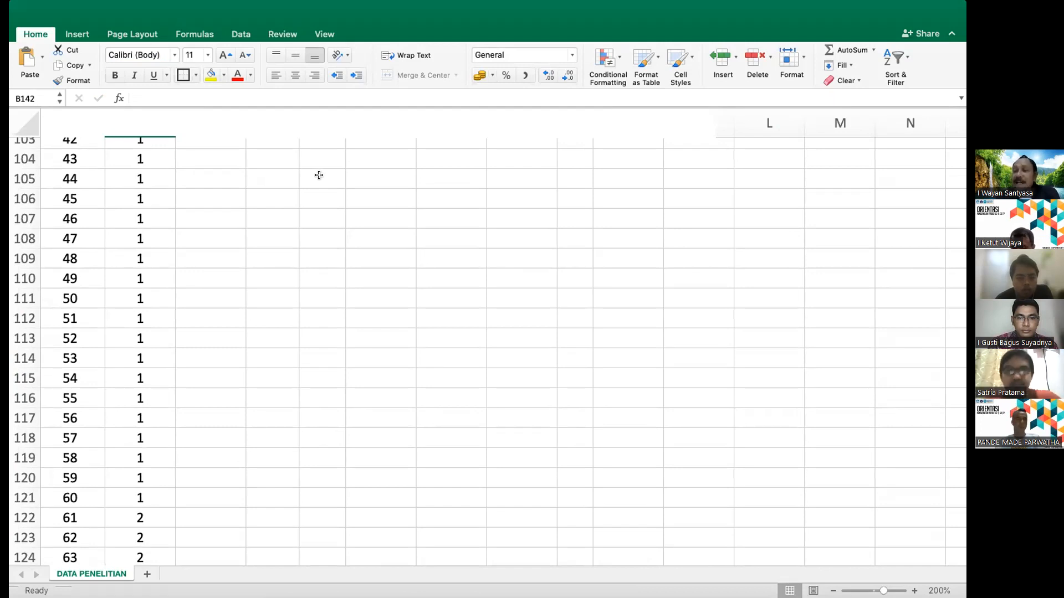
scroll(319, 175, up, 10)
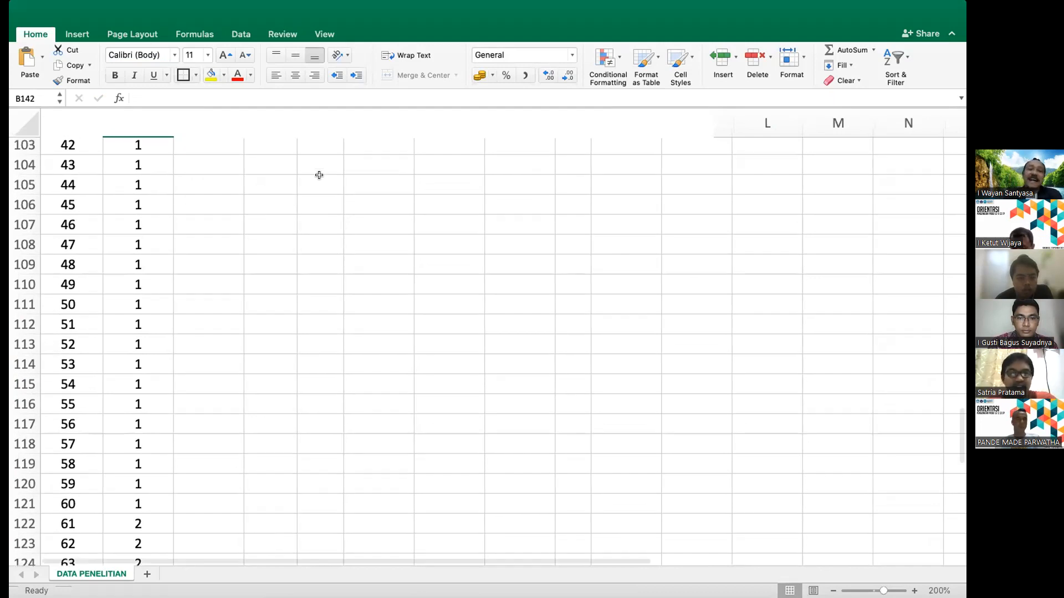
scroll(319, 175, up, 1)
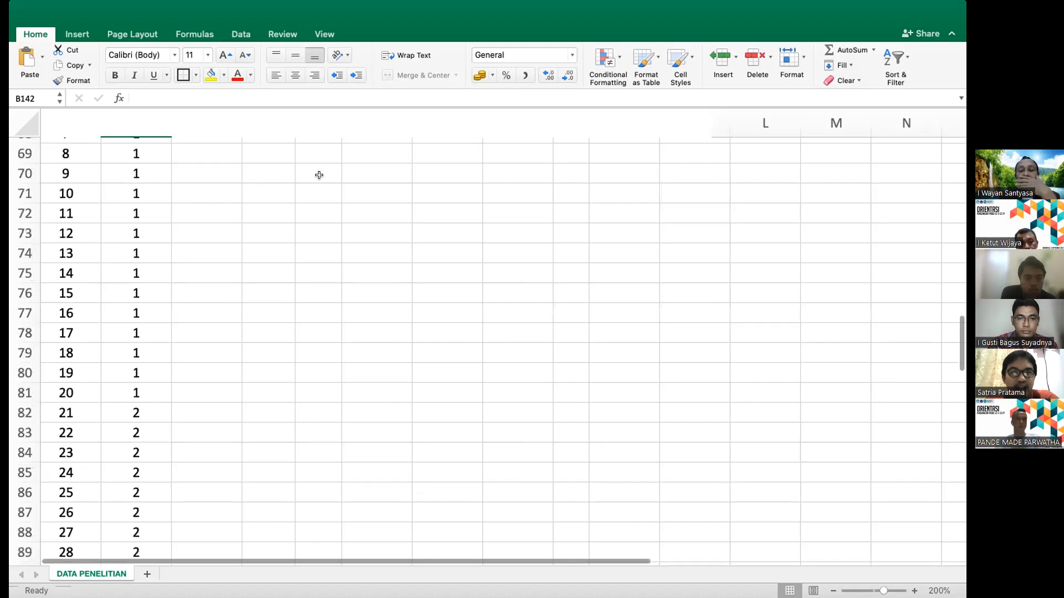
scroll(319, 175, up, 6)
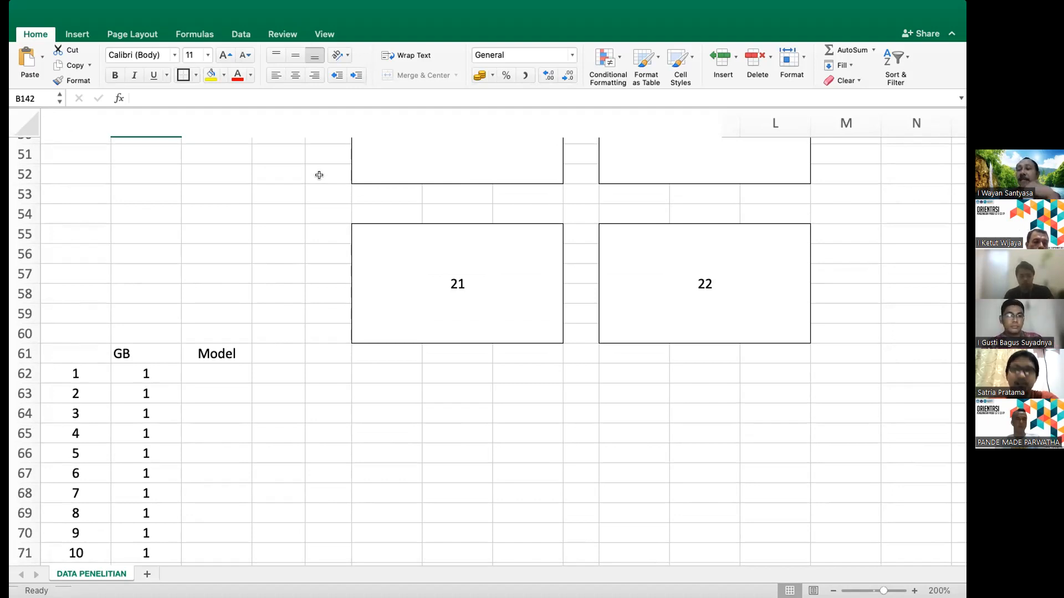
scroll(319, 175, up, 5)
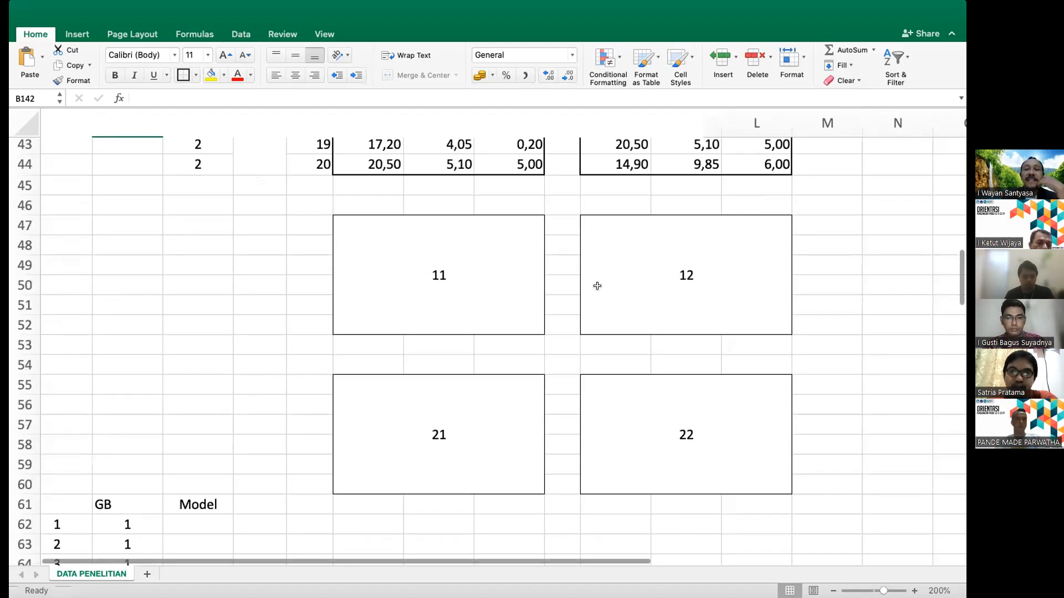
click(480, 295)
click(628, 291)
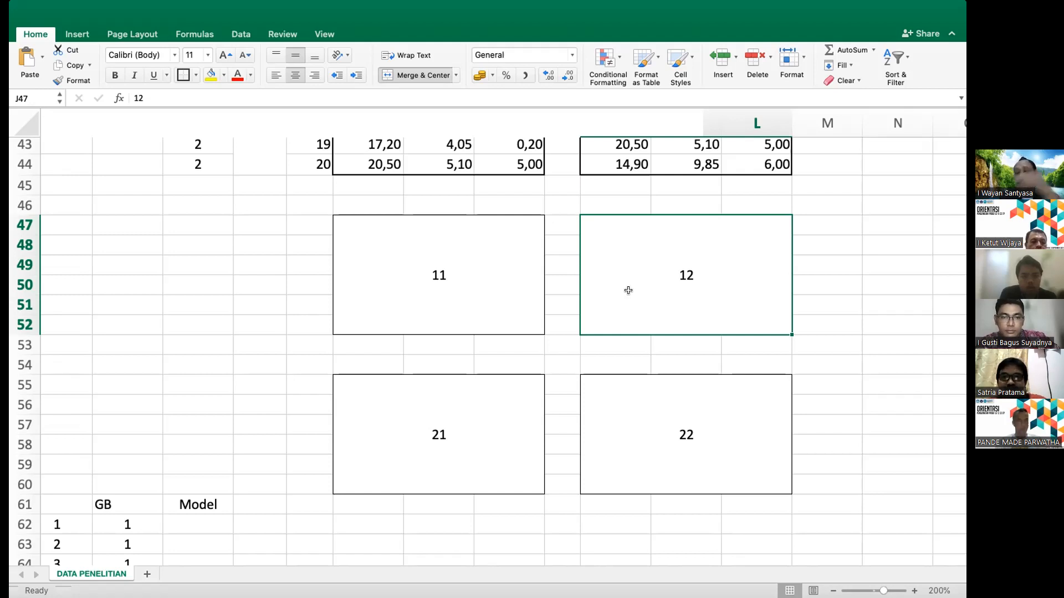
Enter 1 in the Model column for numbers 1 to 6, cells C62 to C67
scroll(627, 290, down, 8)
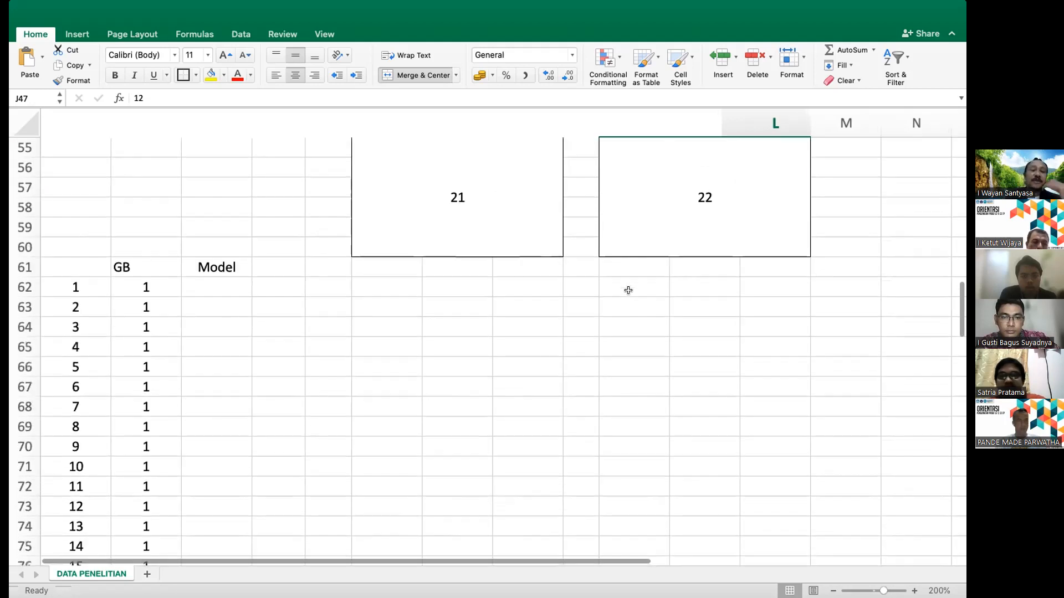
click(201, 204)
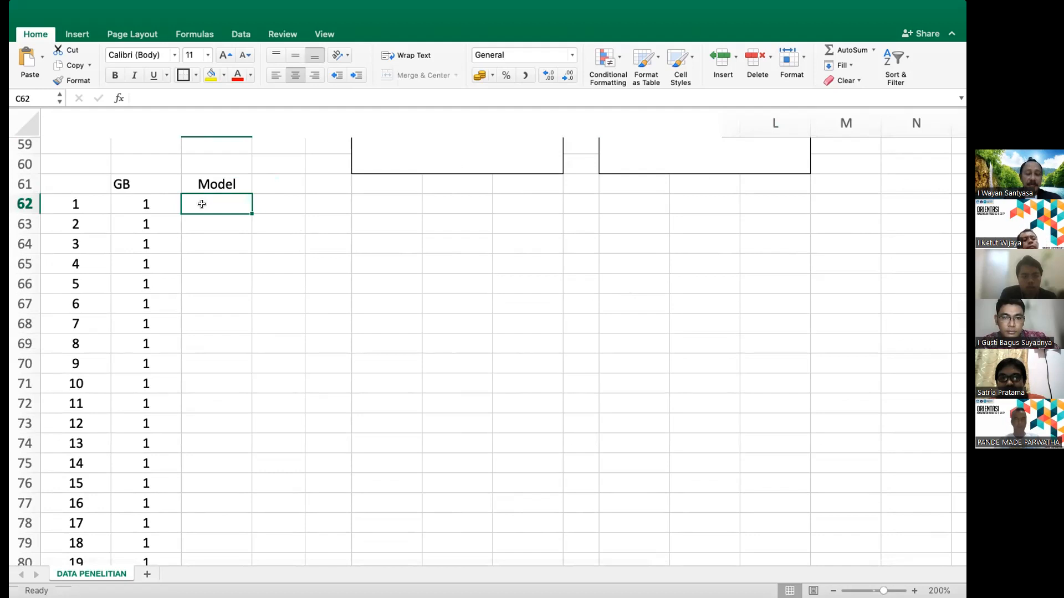
text(1)
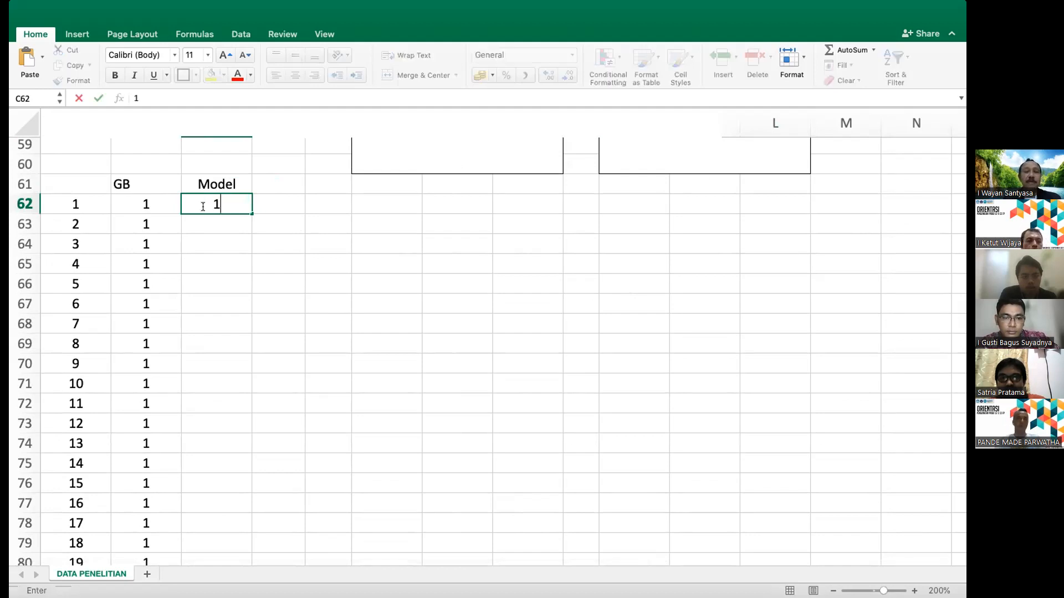
key(Return)
text(1)
key(Return)
text(1)
key(Return)
text(1)
key(Return)
text(1)
key(Return)
text(1)
key(Return)
Fill the Model value 1 from C67 down to number 40 in cell C101
click(235, 307)
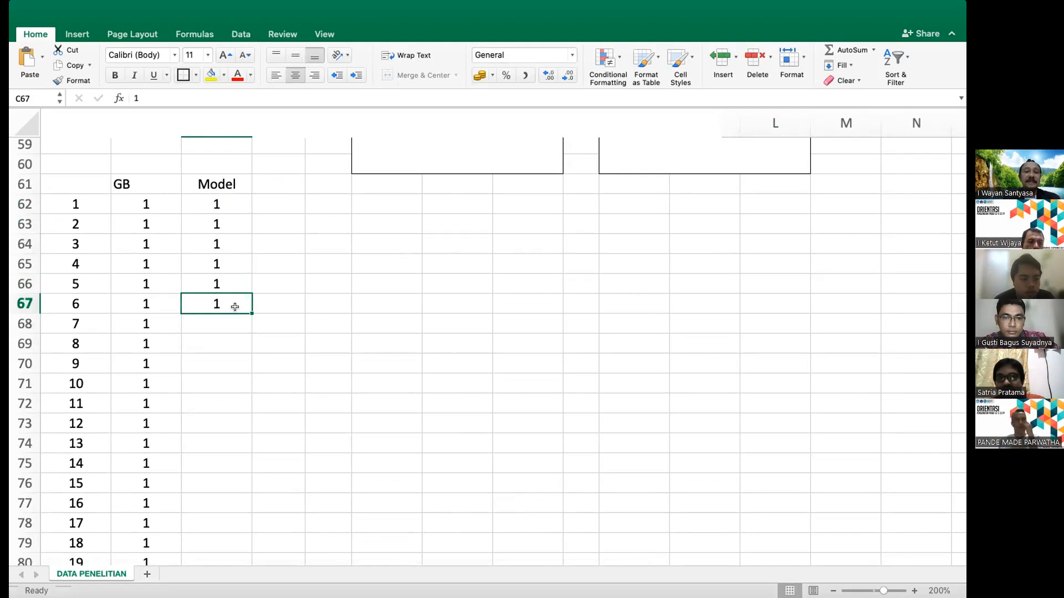
drag(247, 312, 261, 497)
scroll(262, 500, down, 5)
scroll(262, 500, down, 1)
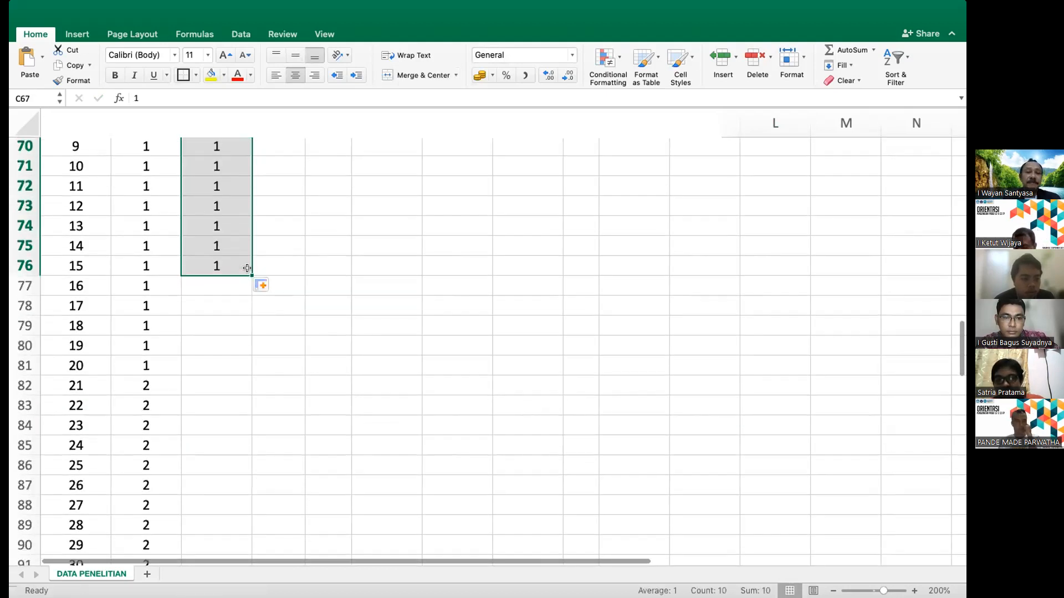
drag(252, 275, 248, 476)
scroll(300, 407, down, 2)
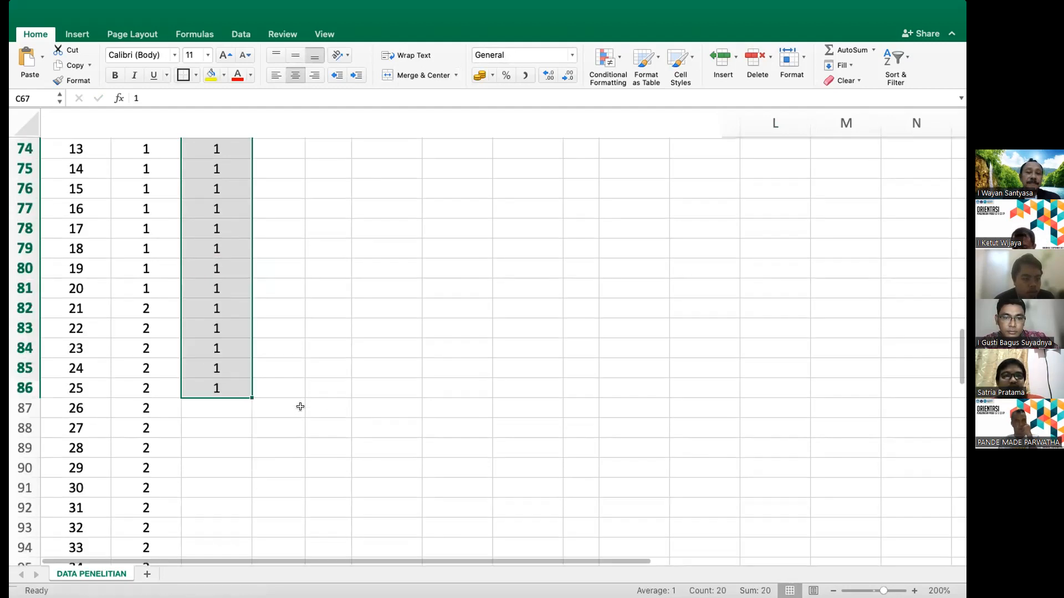
scroll(300, 407, down, 3)
drag(248, 276, 252, 489)
scroll(254, 487, down, 3)
scroll(254, 487, down, 2)
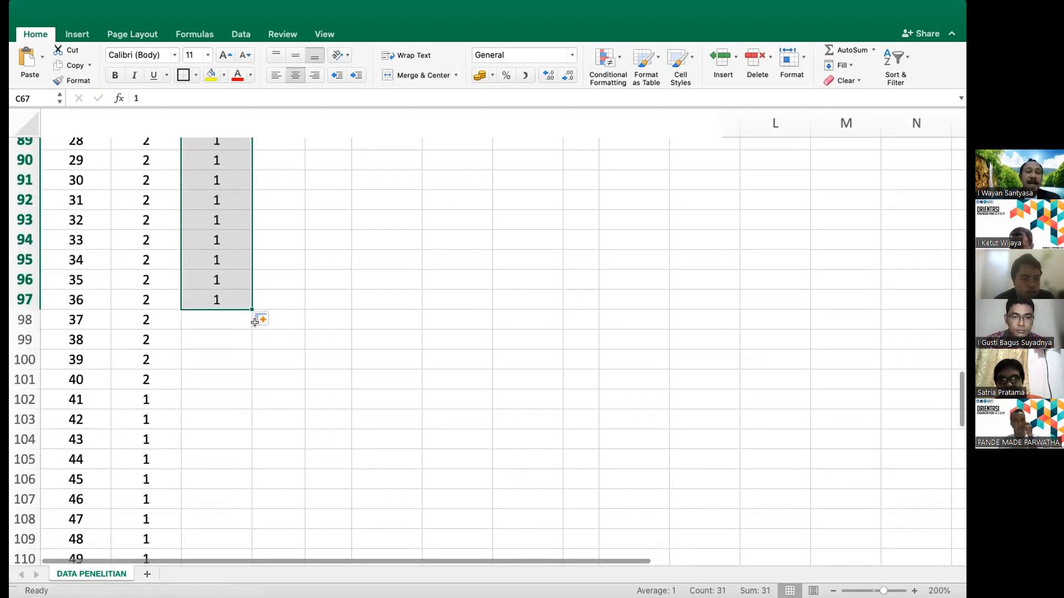
drag(246, 307, 254, 381)
scroll(330, 361, down, 1)
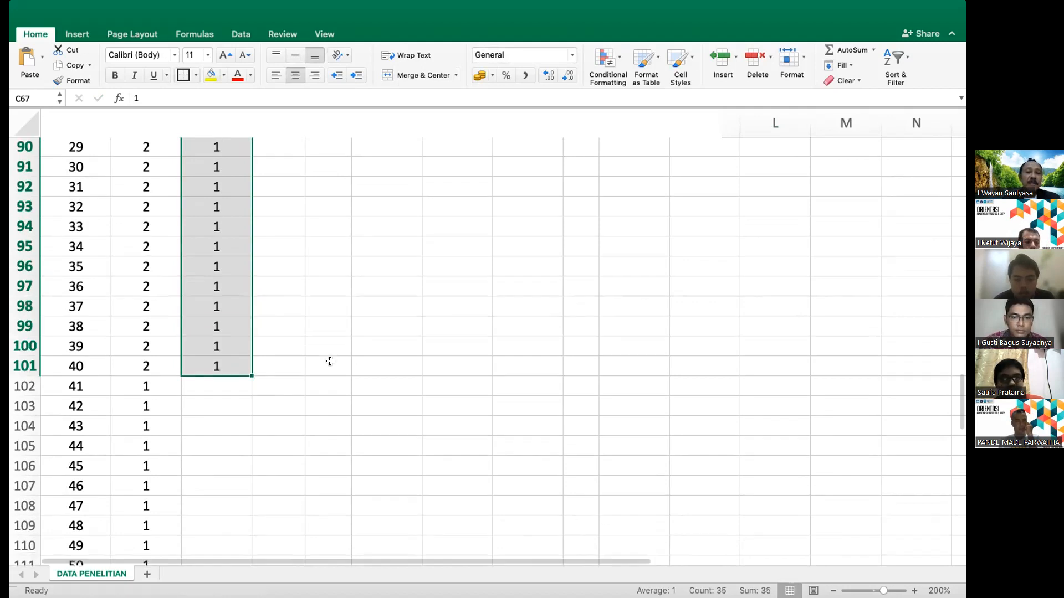
Enter 2 in the Model column for numbers 41 to 44, cells C102 to C105
scroll(330, 361, down, 2)
click(209, 299)
text(2)
key(Return)
text(2)
key(Return)
text(2)
key(Return)
text(2)
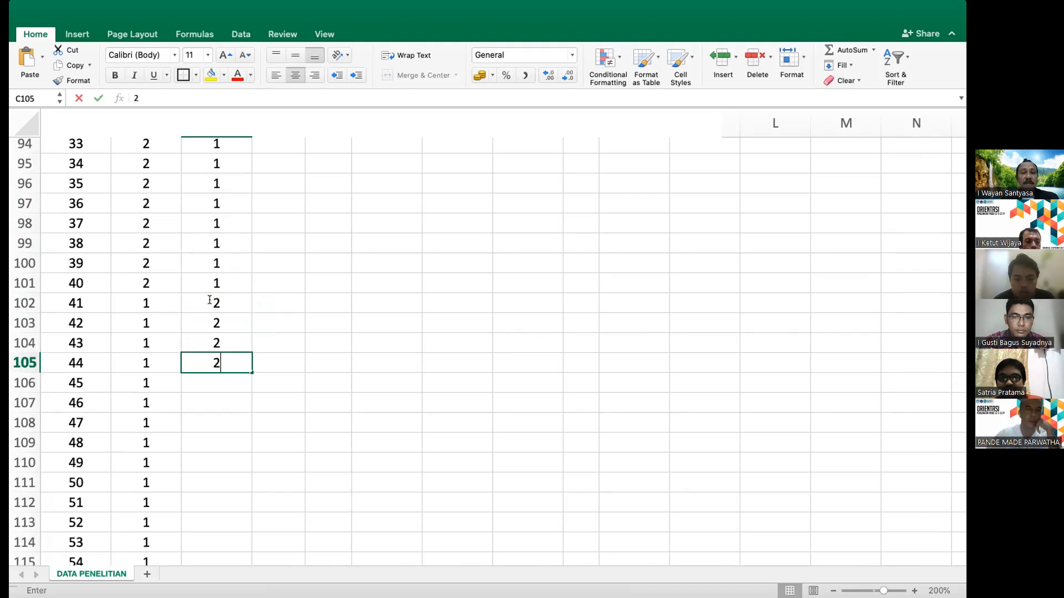
click(318, 318)
Fill the Model value 2 from C105 down to number 52 in cell C113
scroll(318, 318, down, 3)
click(244, 287)
drag(244, 287, 259, 438)
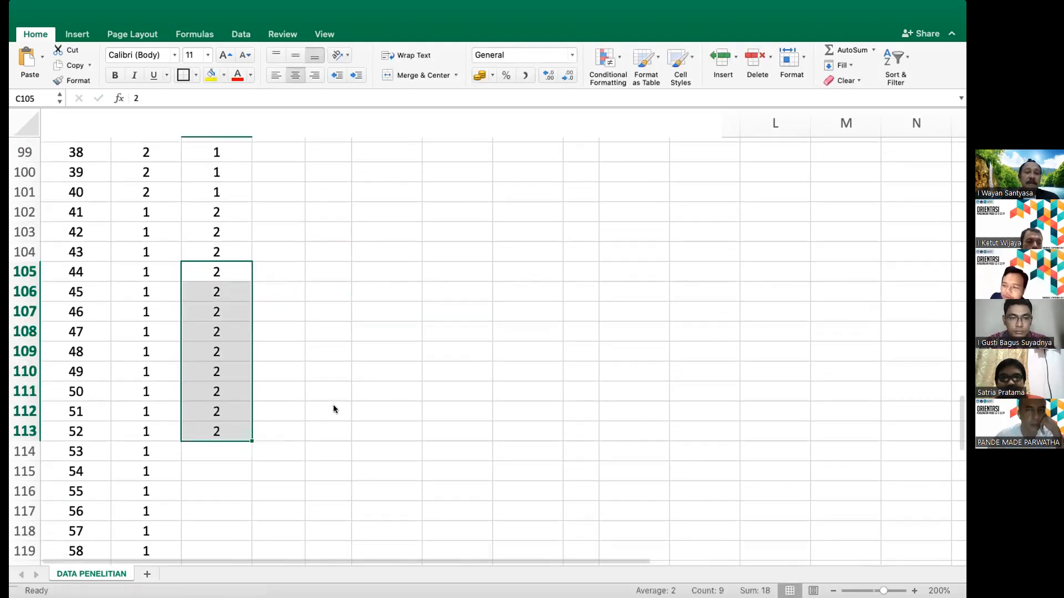
Check the start of the list and extend the Model value 2 from C113 down to number 80 in cell C141
scroll(334, 407, down, 5)
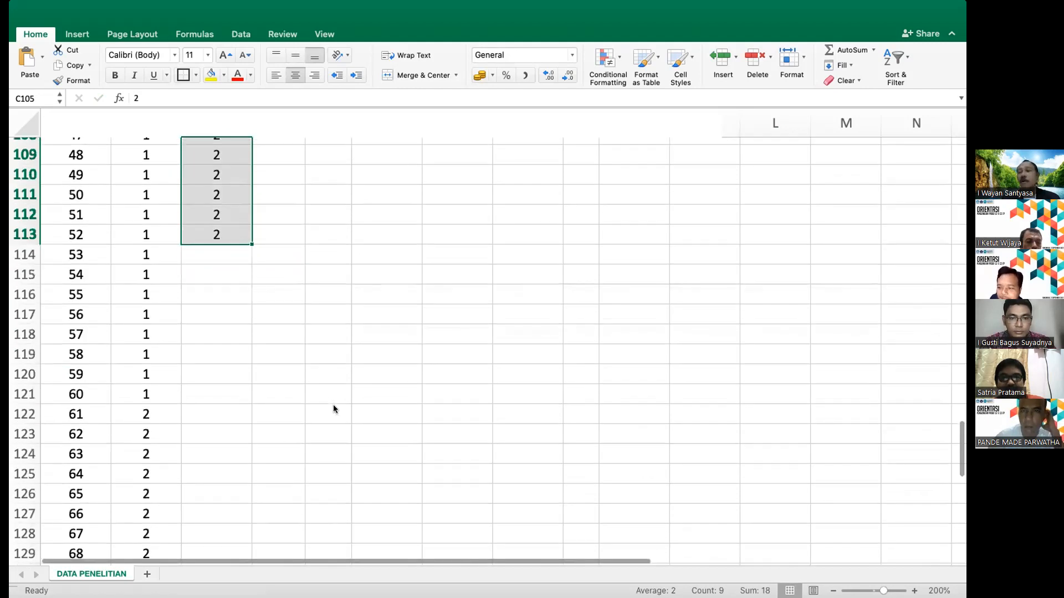
scroll(333, 407, up, 20)
scroll(137, 424, down, 1)
scroll(137, 424, down, 6)
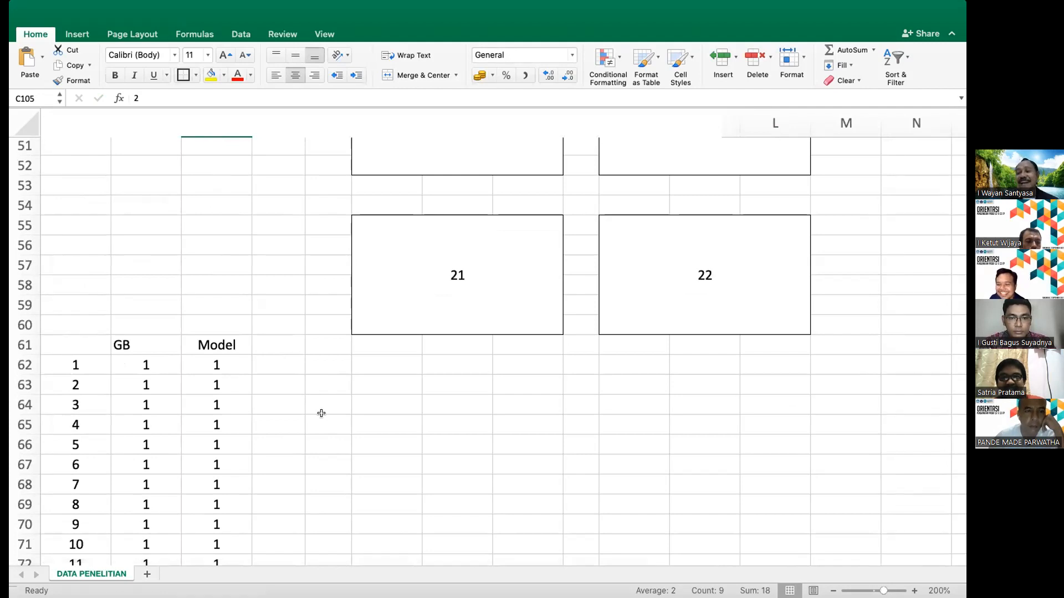
scroll(321, 414, down, 20)
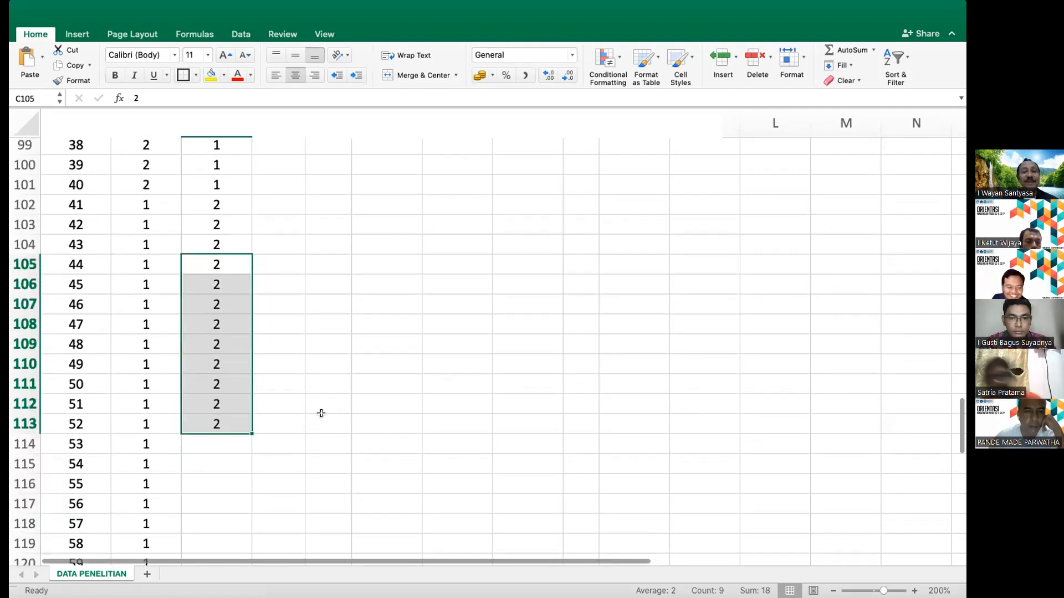
scroll(321, 413, down, 5)
scroll(274, 365, up, 1)
drag(247, 202, 255, 394)
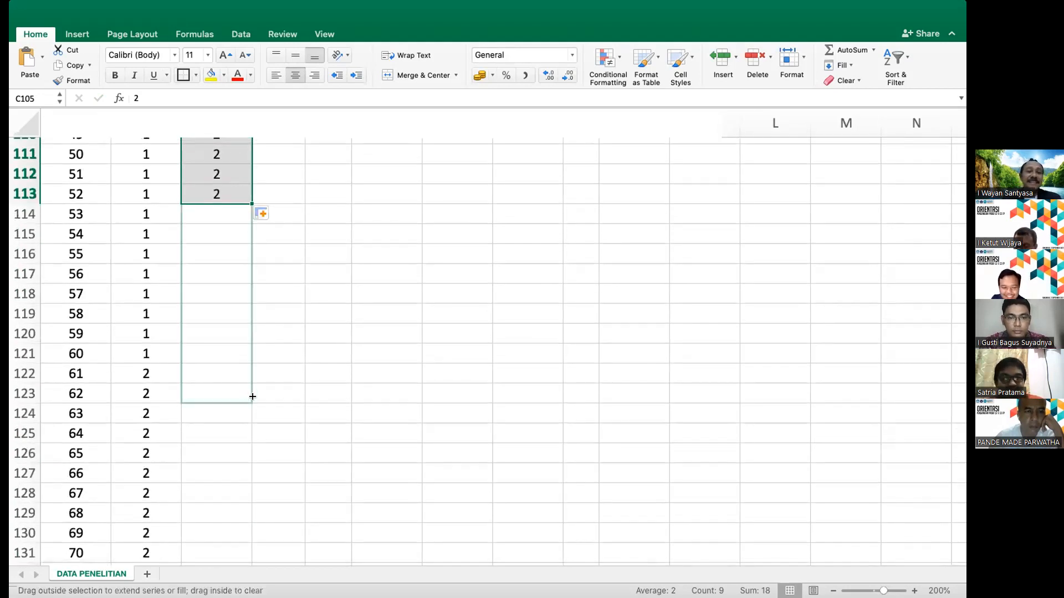
scroll(265, 276, down, 3)
drag(264, 276, 253, 452)
scroll(313, 435, down, 3)
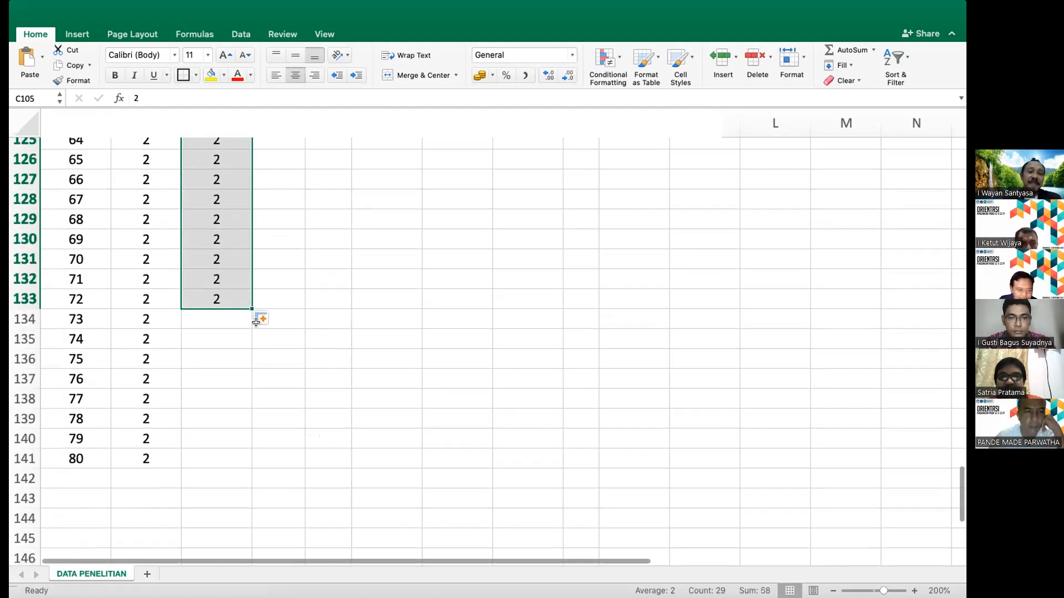
drag(252, 309, 262, 462)
Add the column headings Crit, Creat and Collab beside Model in cells D61, E61 and F61
scroll(415, 386, up, 4)
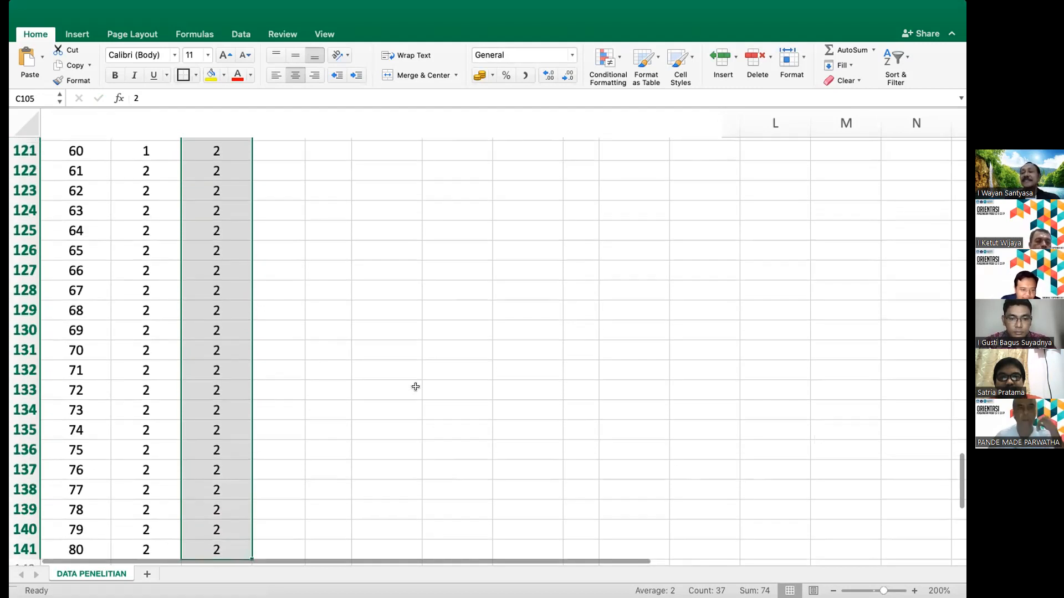
scroll(416, 387, up, 15)
scroll(415, 386, up, 9)
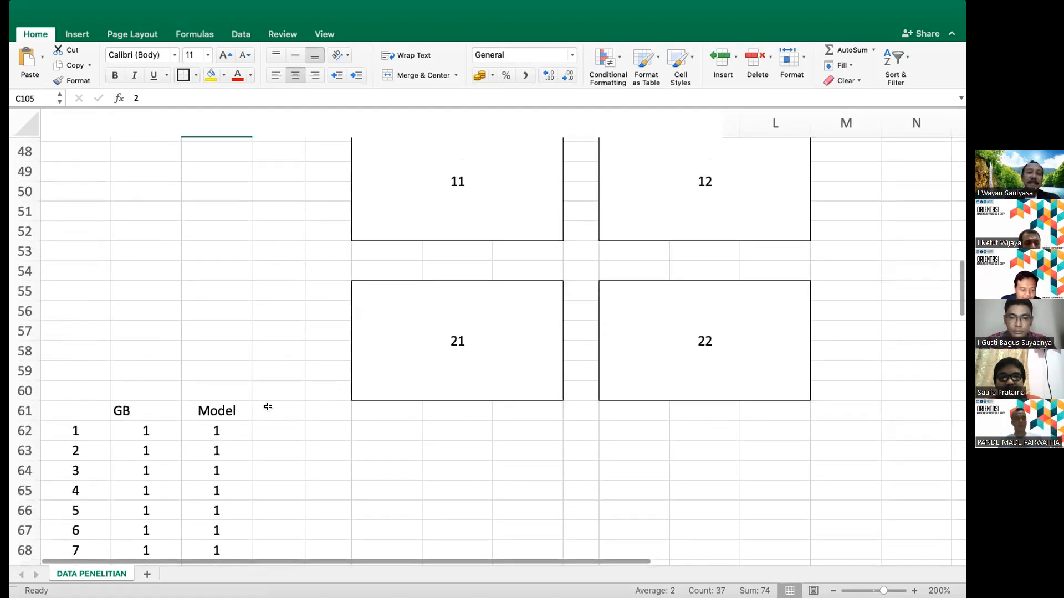
click(268, 409)
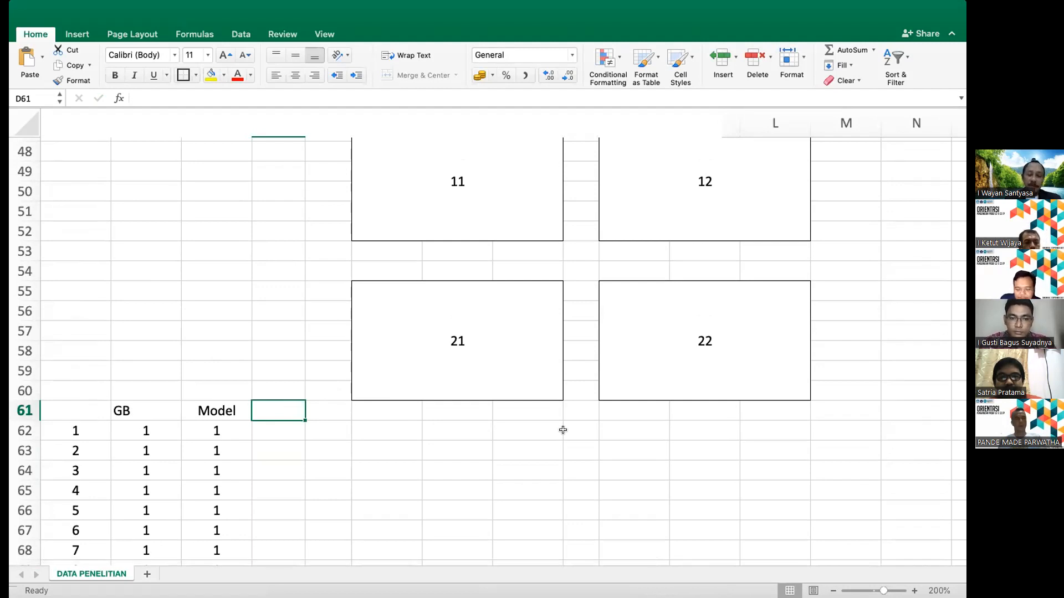
text(Crit)
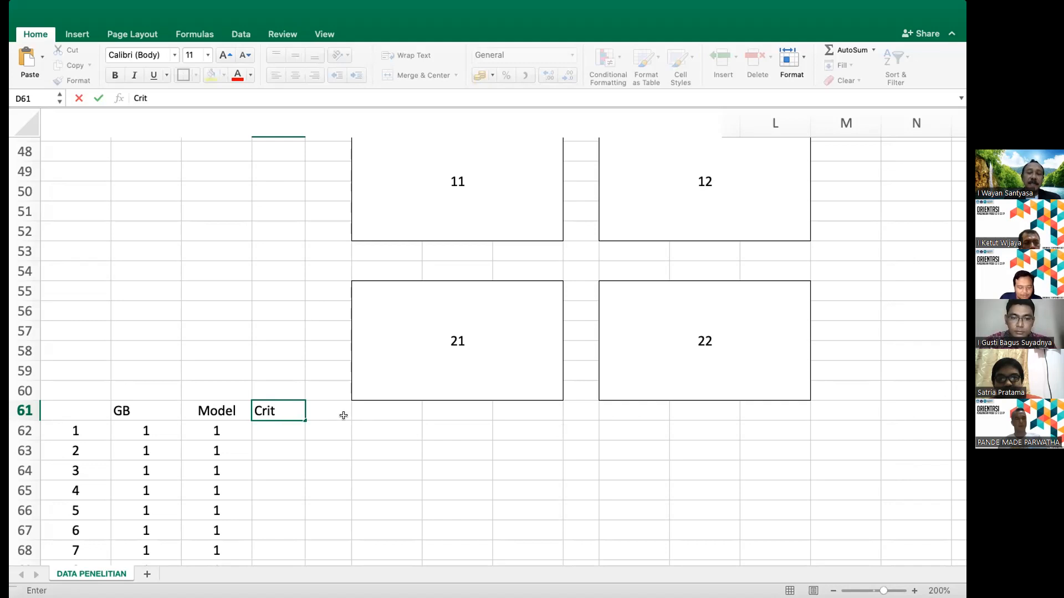
click(344, 416)
text(Creat)
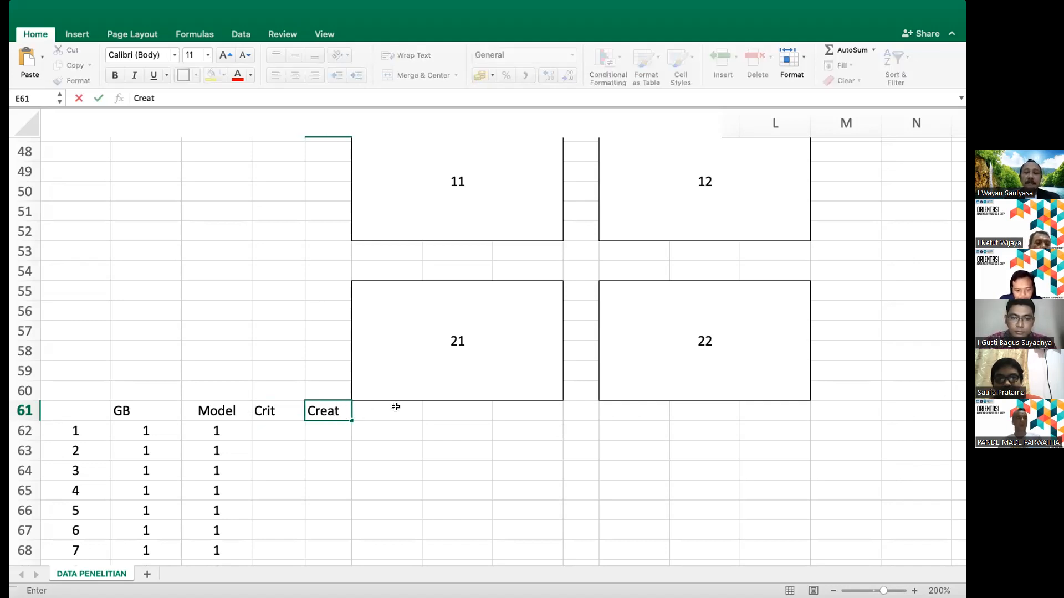
click(396, 406)
text(Collab)
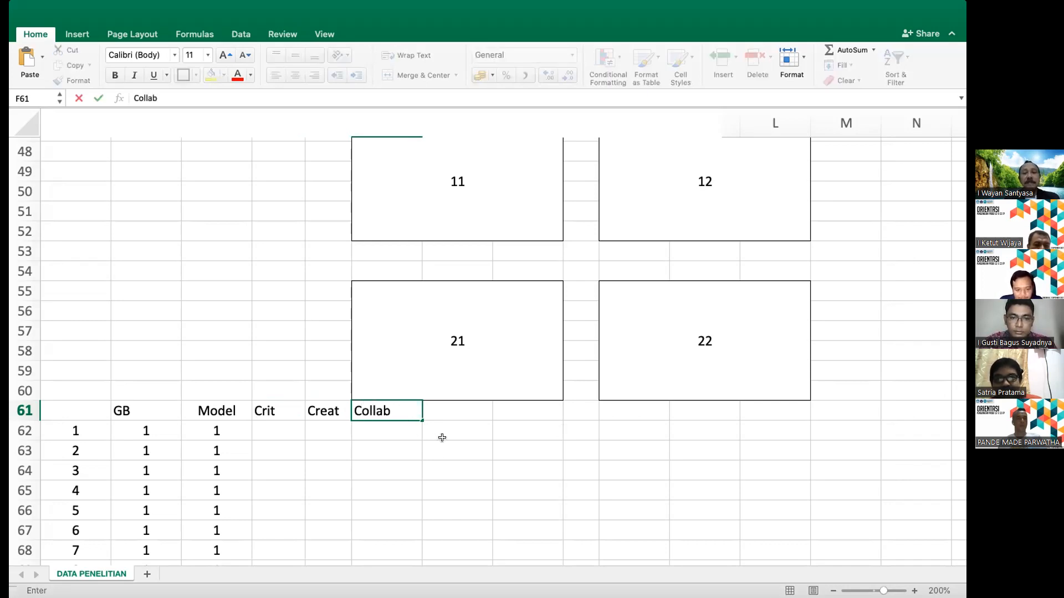
click(447, 461)
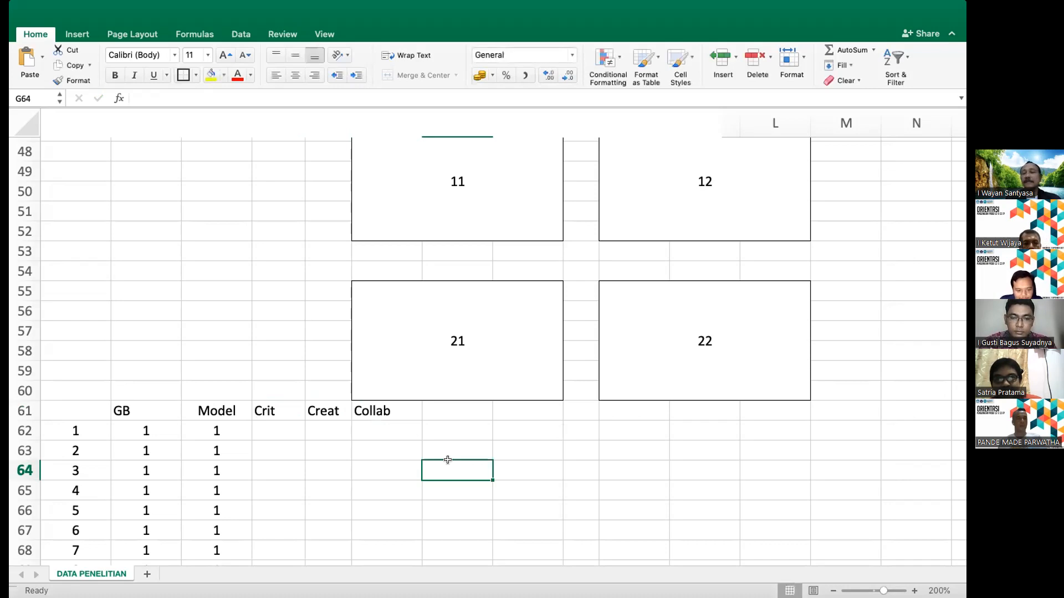
Copy the 20 rows of PBL Critical, Creative and Collabotaive scores for Gaya Belajar FI, cells F3 to H22
scroll(448, 460, up, 10)
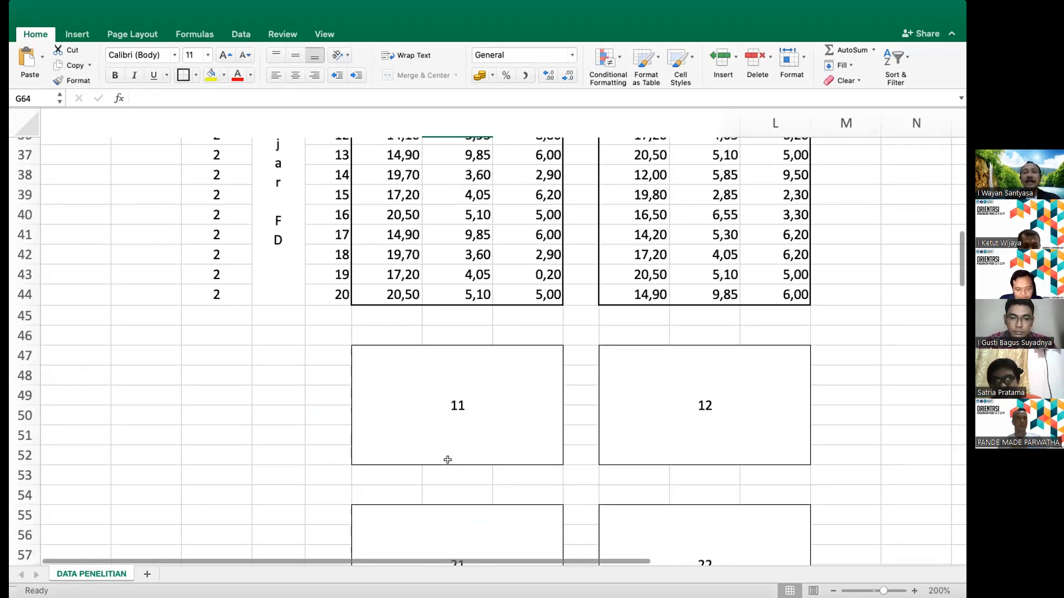
scroll(448, 460, down, 1)
scroll(448, 460, up, 6)
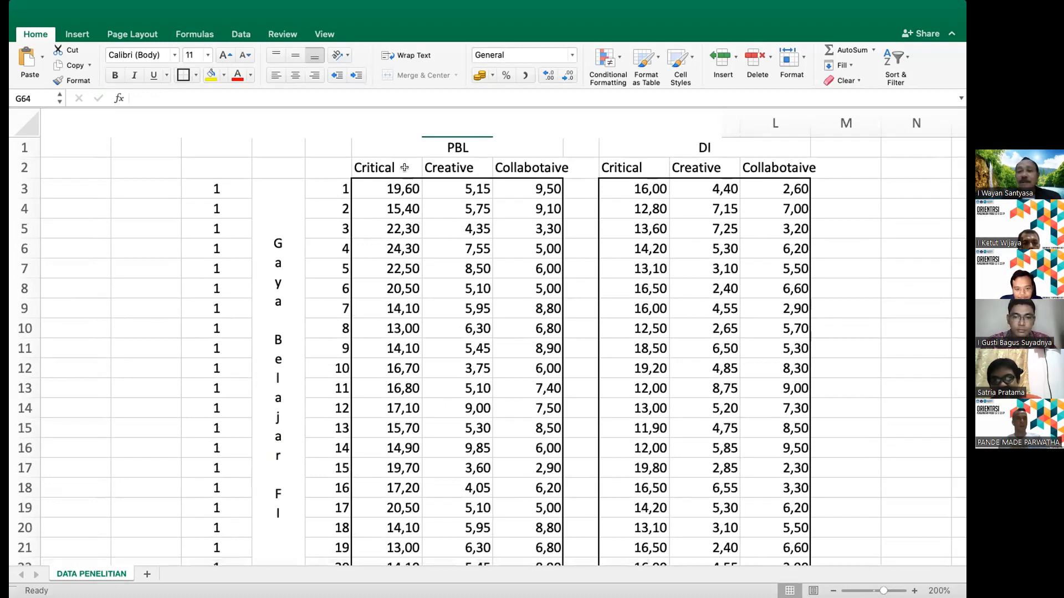
click(382, 181)
key(shift+Right)
key(shift+Right)
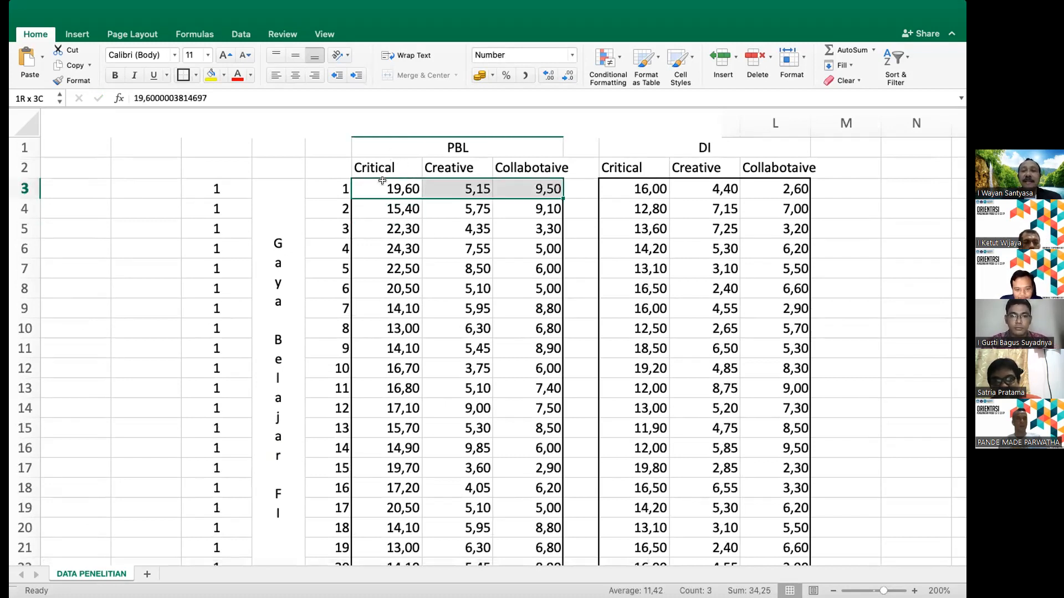
key(shift+Down)
key(shift+Down)
key(shift+Down)
key(shift+Down)
key(shift+Down)
key(shift+Down)
key(shift+Down)
key(shift+Down)
key(shift+Down)
key(shift+Down)
key(shift+Down)
key(shift+Down)
key(shift+Down)
key(shift+Down)
key(shift+Down)
key(shift+Down)
key(shift+Down)
key(shift+Down)
key(shift+Down)
key(shift+Down)
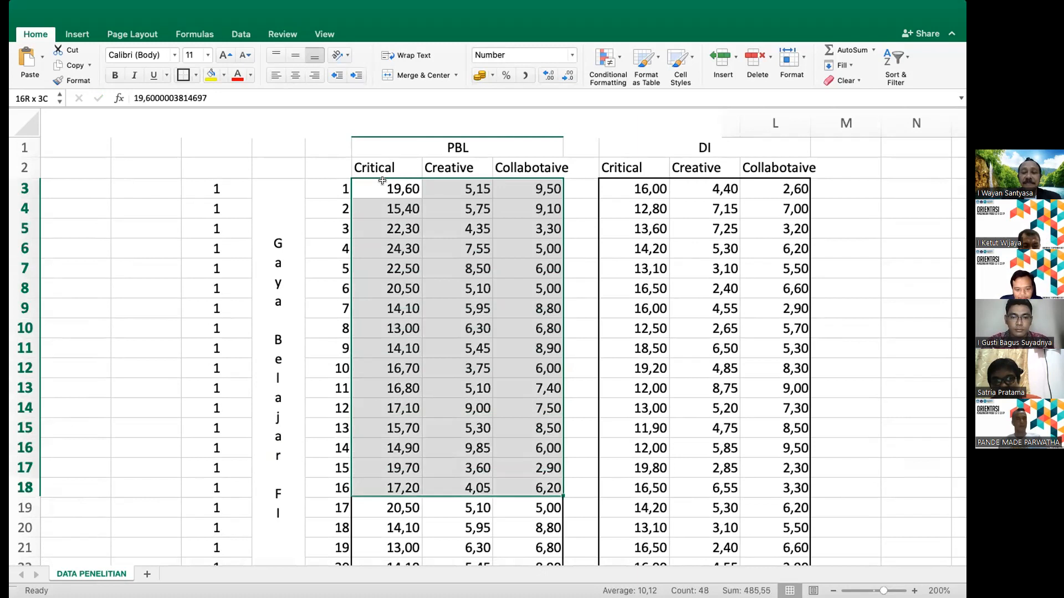
key(shift+Up)
key(shift+Up)
key(shift+Up)
key(shift+Down)
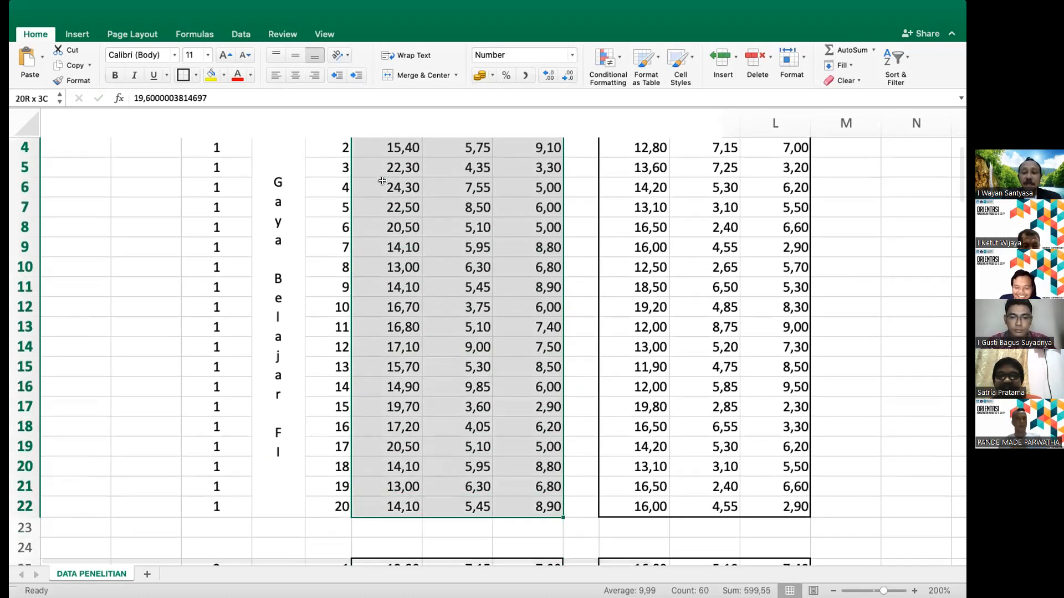
key(super+c)
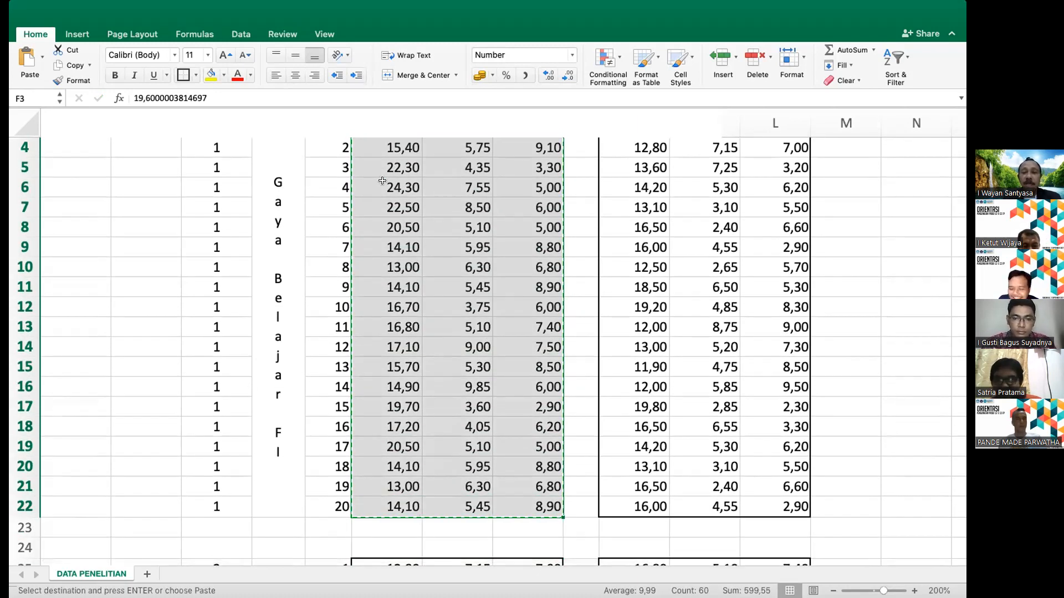
Paste the copied PBL scores under Crit, Creat and Collab, starting at cell D62
scroll(383, 180, down, 7)
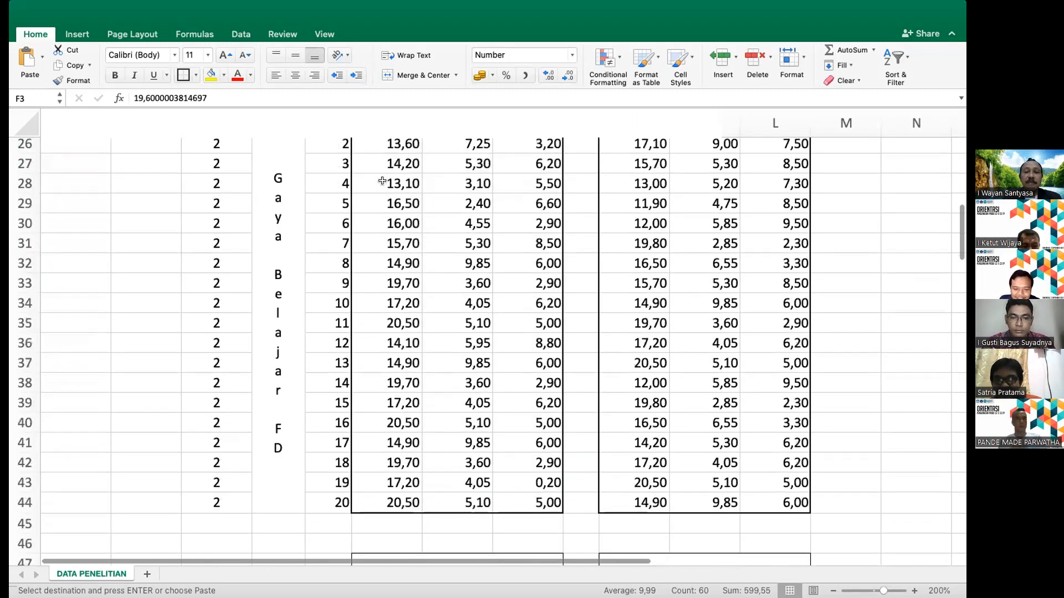
scroll(382, 181, down, 1)
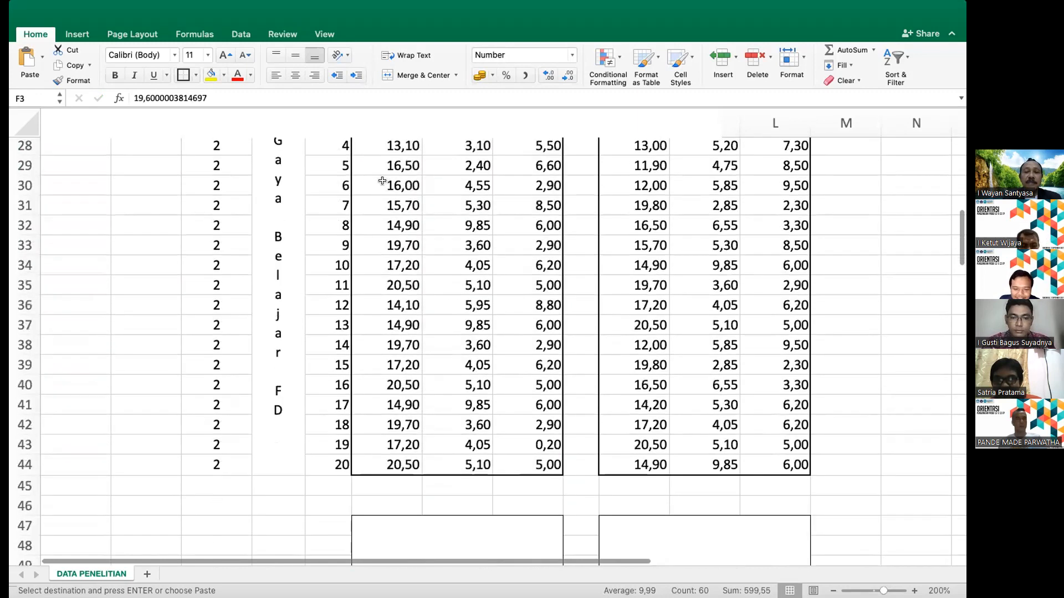
scroll(382, 181, down, 2)
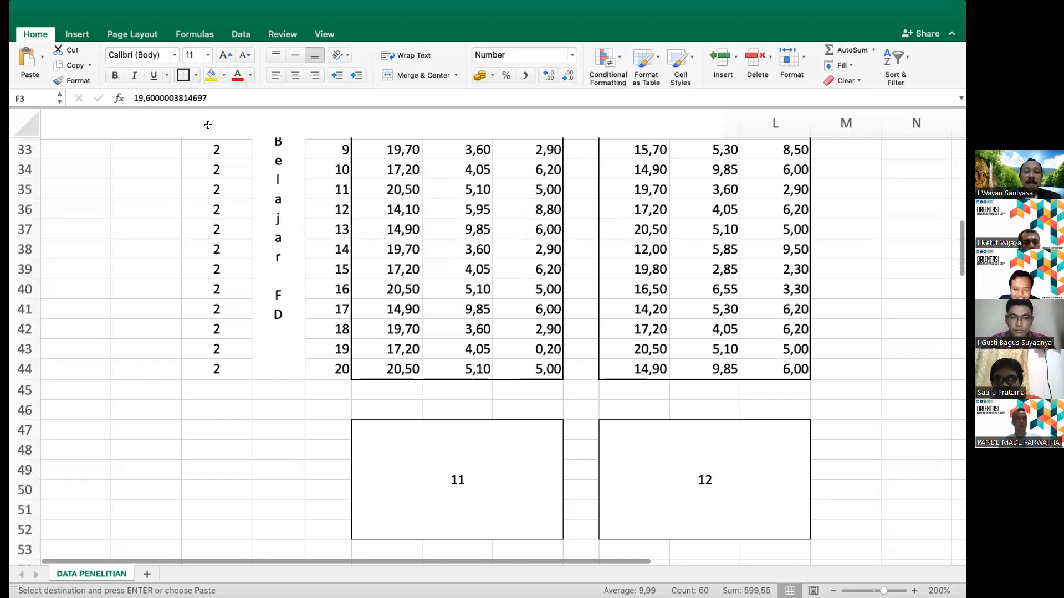
scroll(211, 175, down, 1)
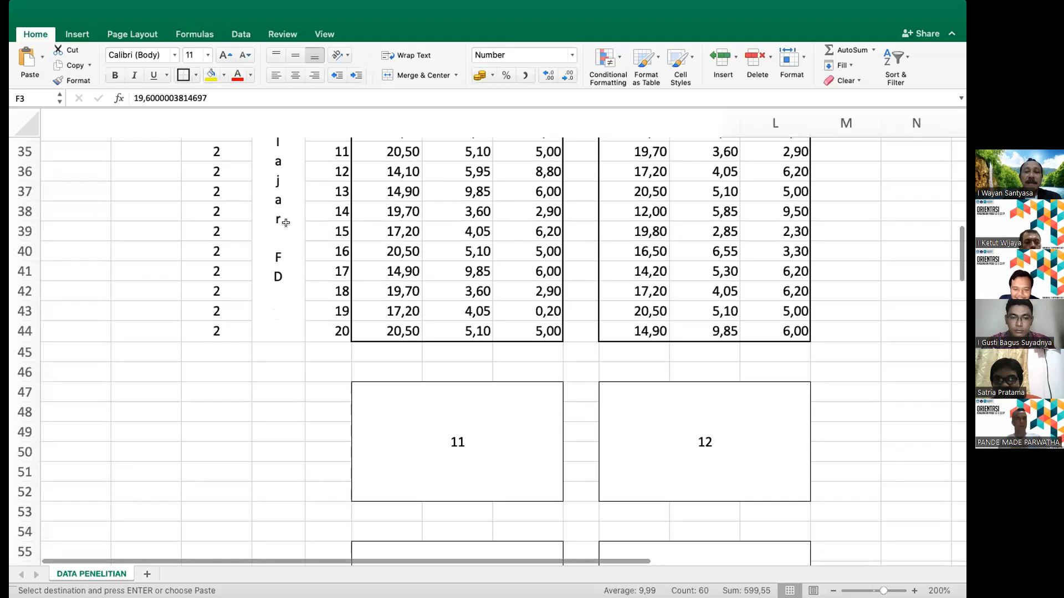
scroll(255, 229, down, 10)
click(257, 218)
key(super+v)
key(Escape)
click(457, 282)
Select the pasted scores for numbers 1 to 20, cells D62 to F81, and remove their cell borders
click(257, 218)
key(shift+Right)
key(shift+Right)
key(shift+Left)
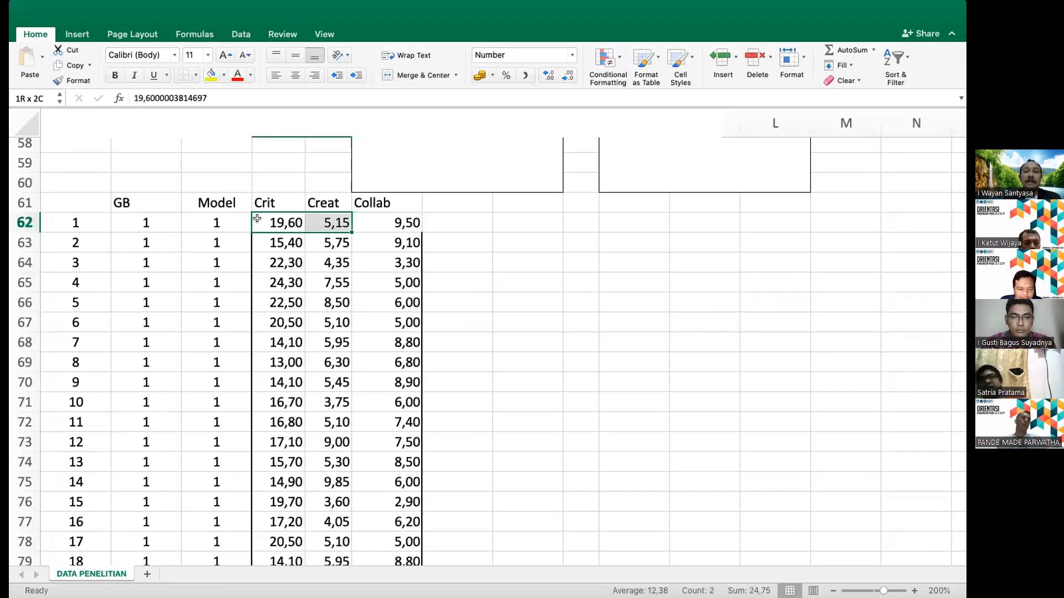
key(shift+Right)
key(shift+Down)
key(shift+Down)
key(shift+Down)
key(shift+Down)
key(shift+Down)
key(shift+Down)
key(shift+Down)
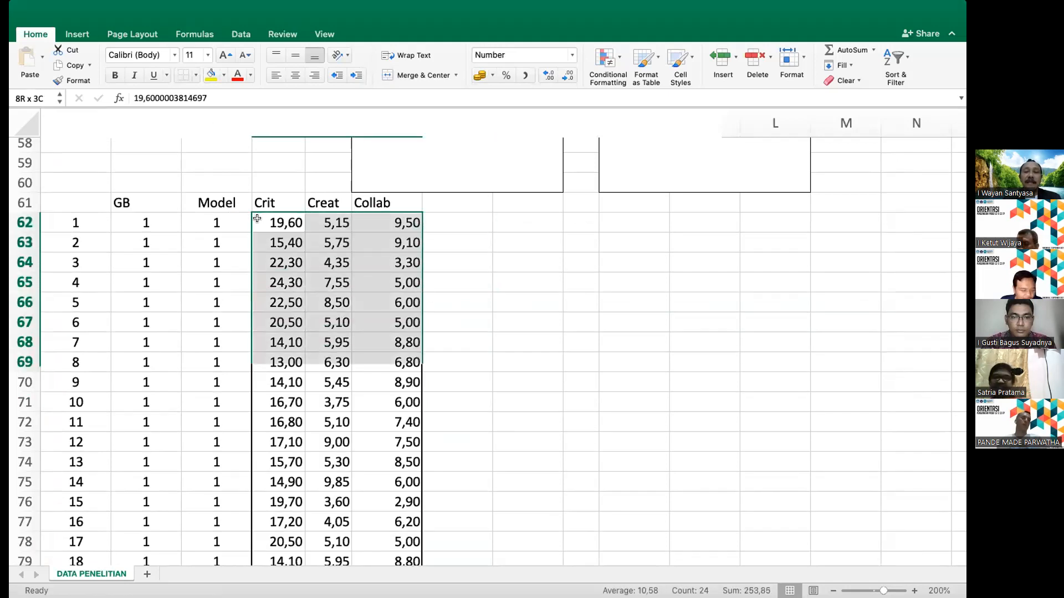
key(shift+Down)
key(shift+Down)
key(shift+Down)
key(shift+Down)
key(shift+Down)
key(shift+Down)
key(shift+Down)
key(shift+Down)
key(shift+Down)
key(shift+Down)
key(shift+Down)
key(shift+Down)
key(shift+Down)
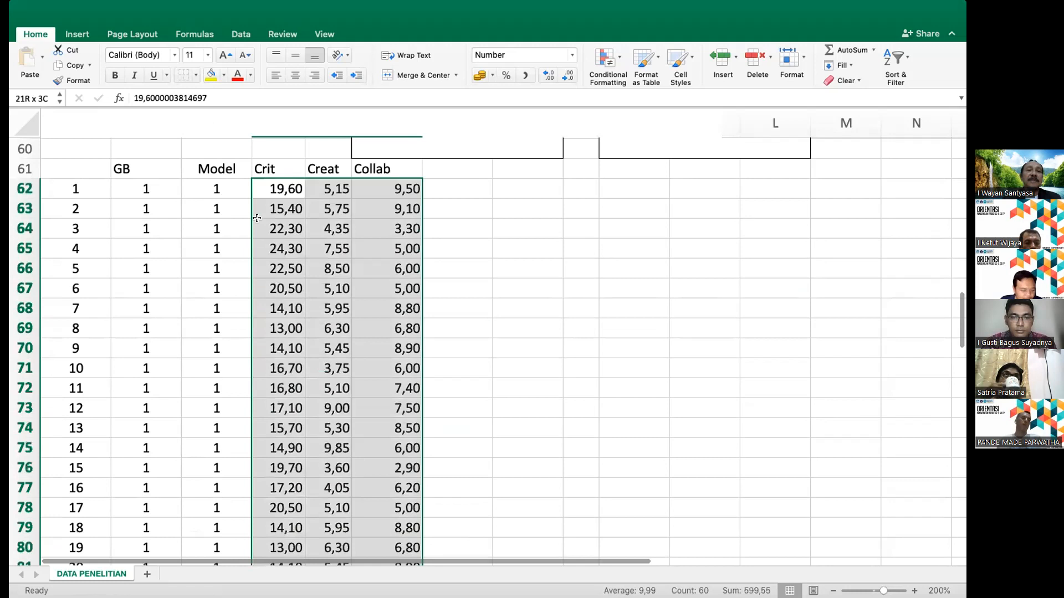
key(shift+Down)
key(shift+Down)
key(shift+Down)
scroll(528, 331, up, 3)
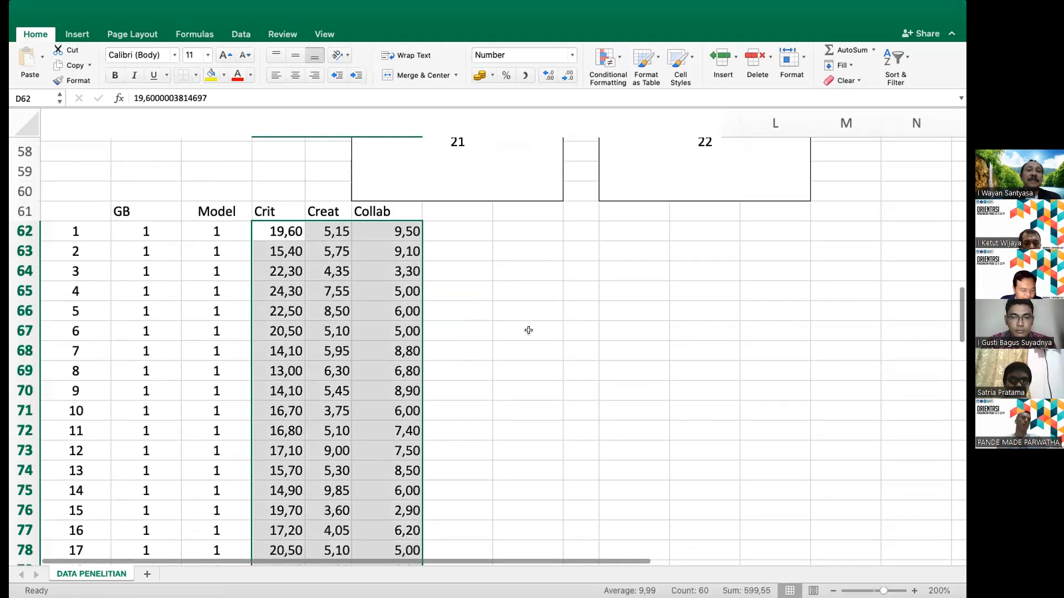
Check the 11 and 21 cell boxes and locate the PBL scores for Gaya Belajar FD above them
click(481, 350)
scroll(508, 385, up, 6)
scroll(508, 386, up, 3)
click(506, 414)
scroll(501, 304, down, 5)
scroll(501, 304, down, 1)
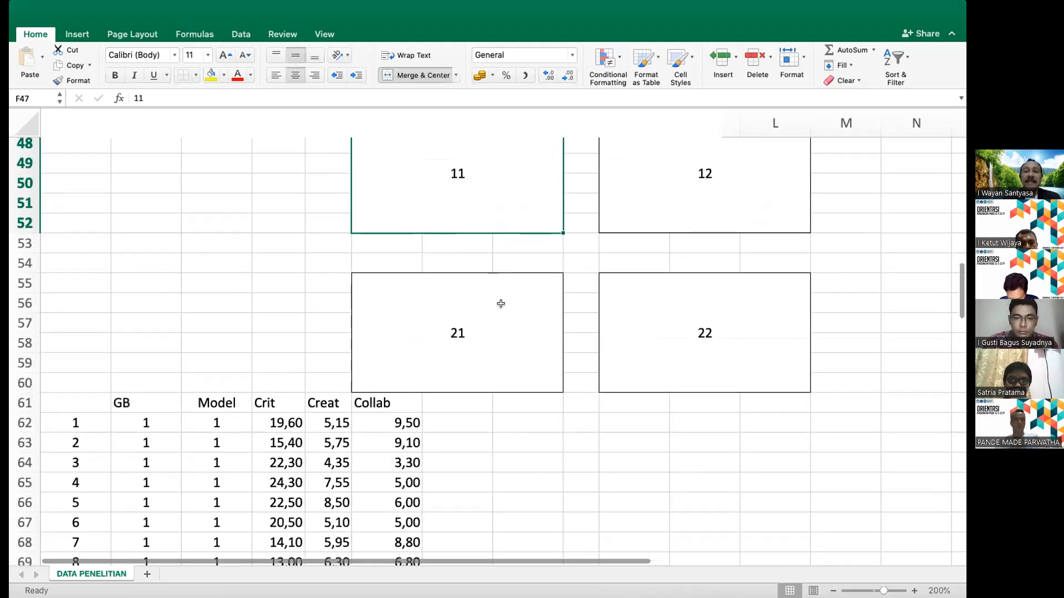
click(501, 303)
scroll(386, 257, up, 8)
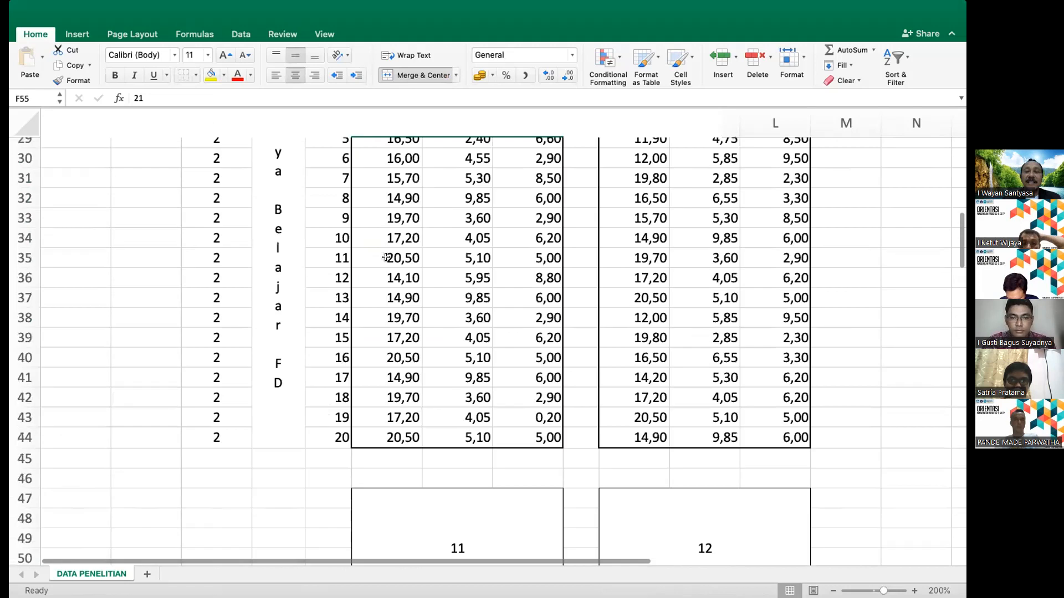
Copy the 20 rows of PBL Critical, Creative and Collabotaive scores for Gaya Belajar FD, cells F25 to H44
scroll(386, 257, up, 1)
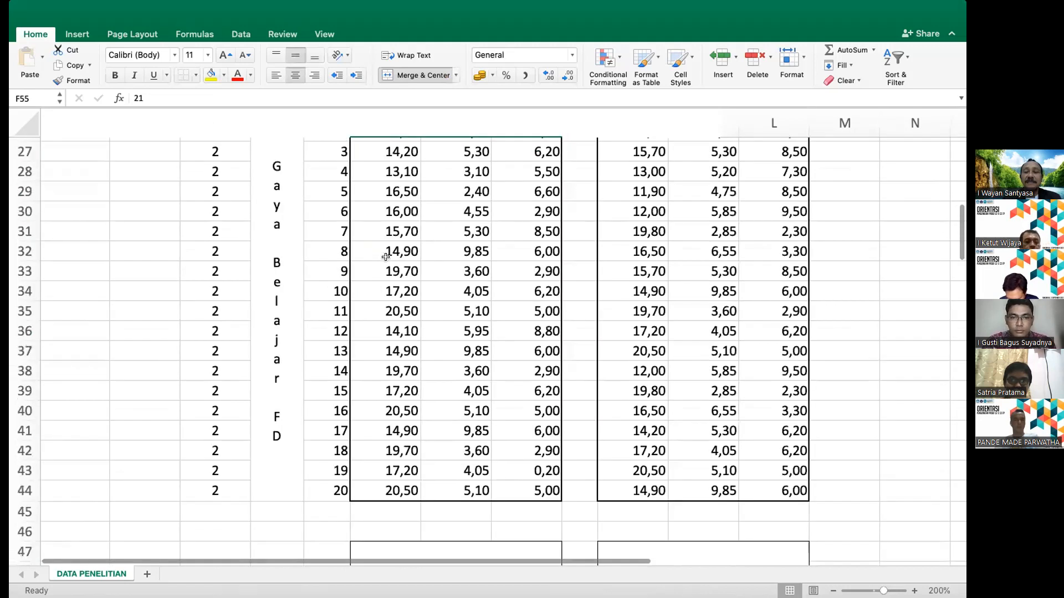
scroll(386, 257, up, 1)
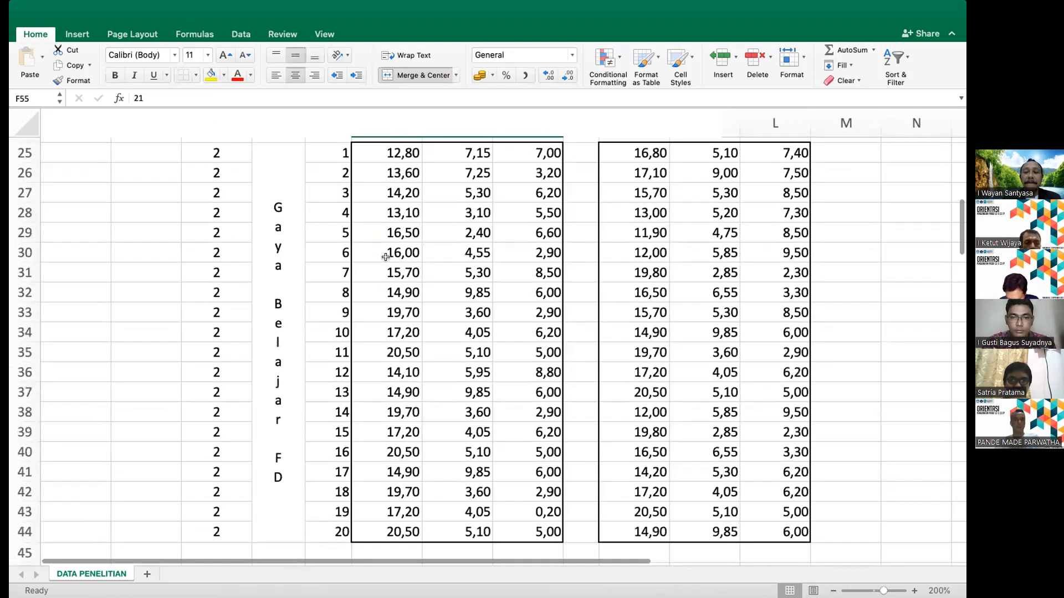
scroll(385, 257, up, 1)
drag(387, 163, 526, 228)
key(super+c)
Paste the copied PBL scores for Gaya Belajar FD into the data list, starting at cell D82 beside number 21
scroll(385, 257, down, 10)
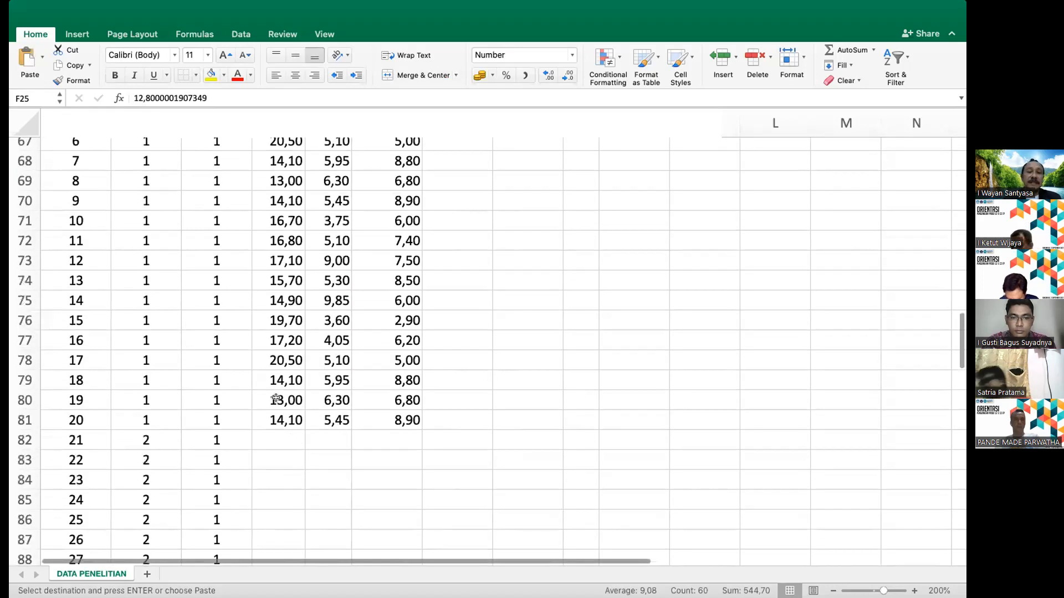
scroll(276, 398, down, 1)
click(277, 397)
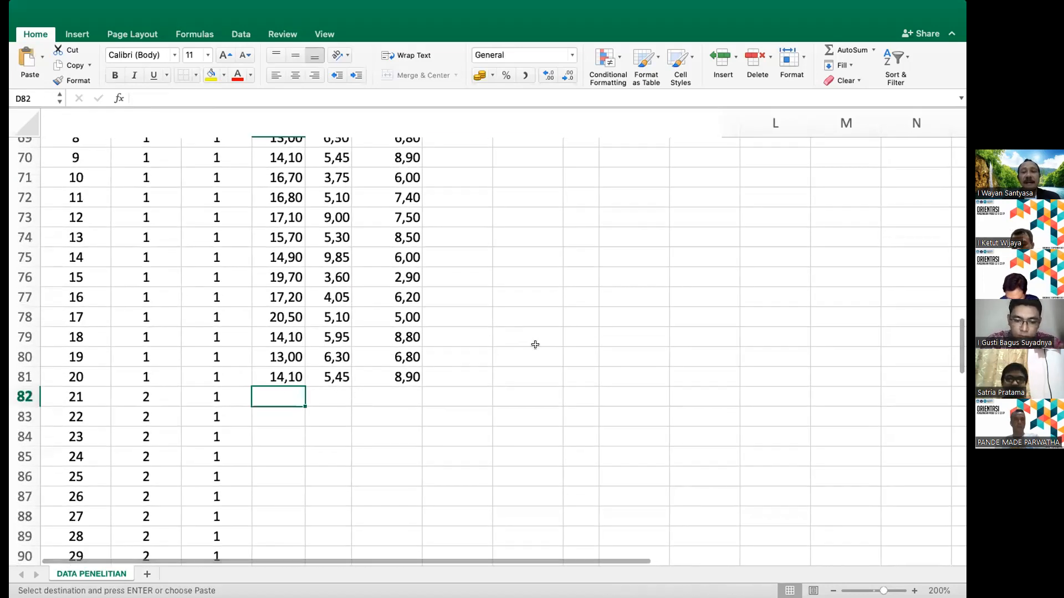
key(super+v)
Copy the 20 rows of DI Critical, Creative and Collabotaive scores for Gaya Belajar FI, cells J3 to L22
scroll(535, 344, up, 6)
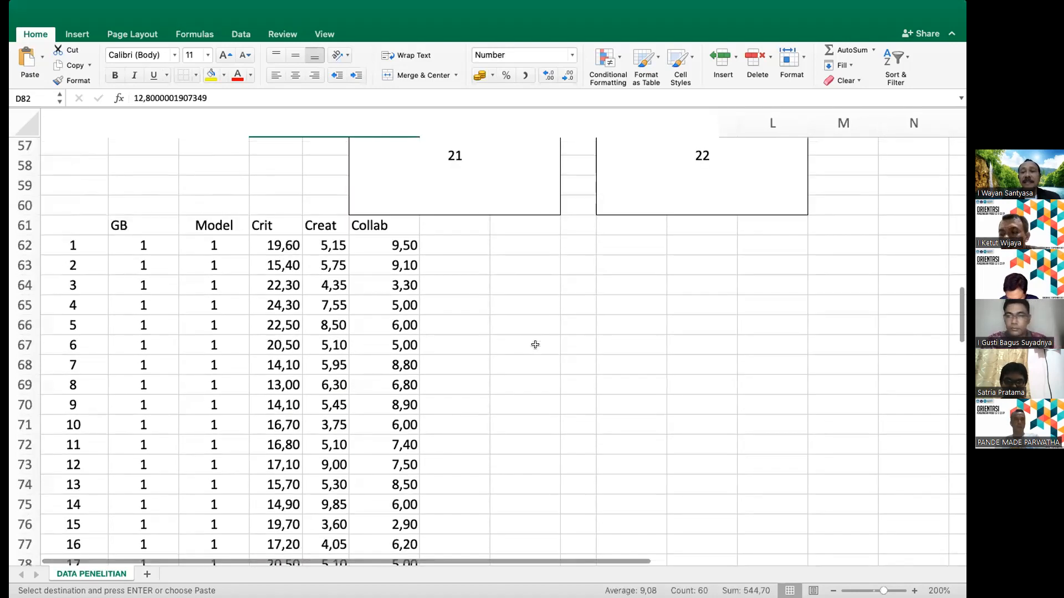
scroll(539, 190, up, 4)
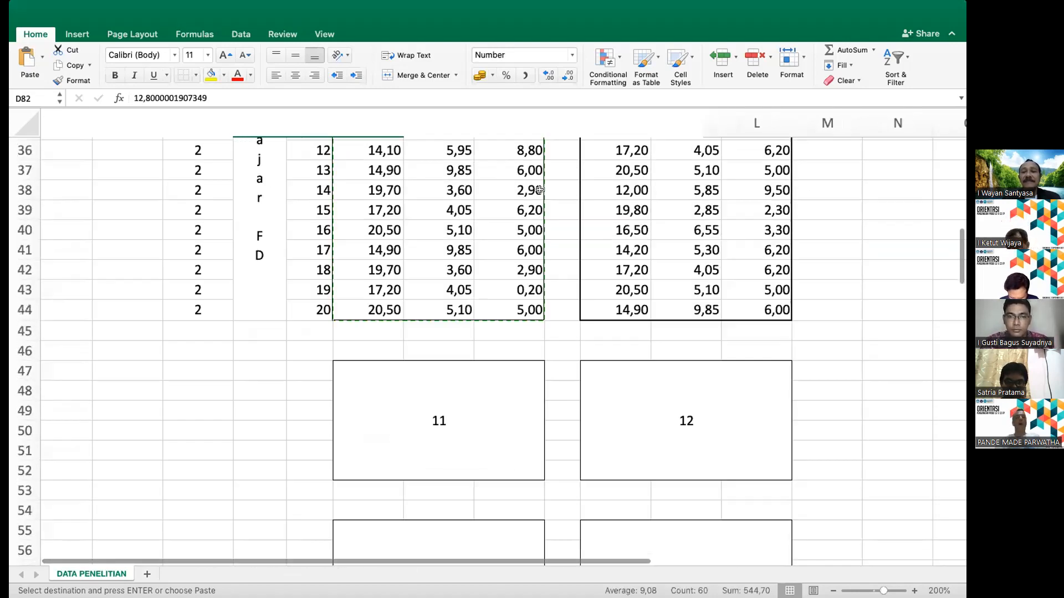
scroll(539, 190, up, 2)
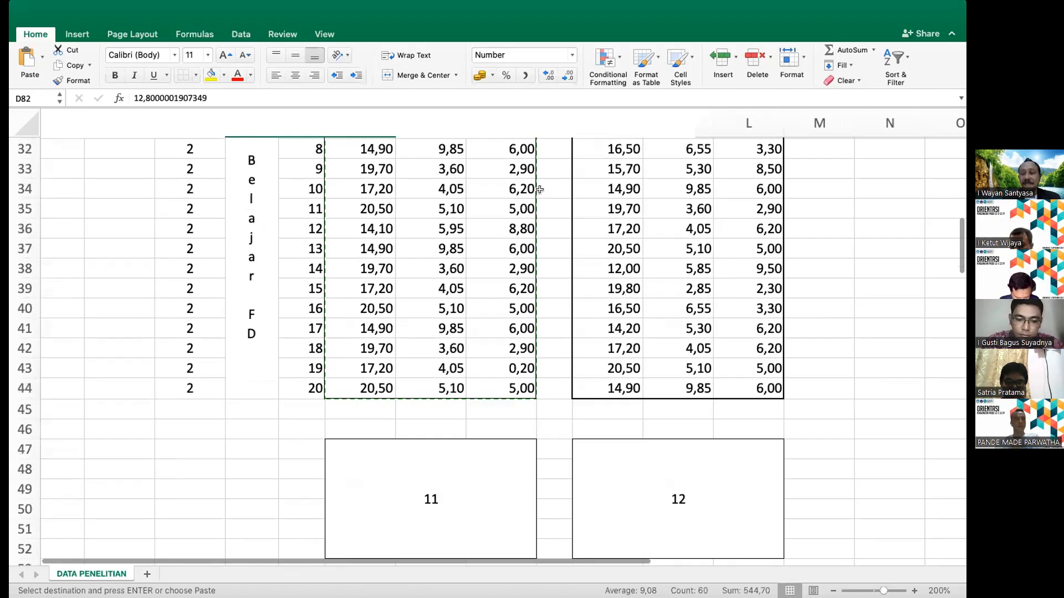
scroll(540, 190, up, 3)
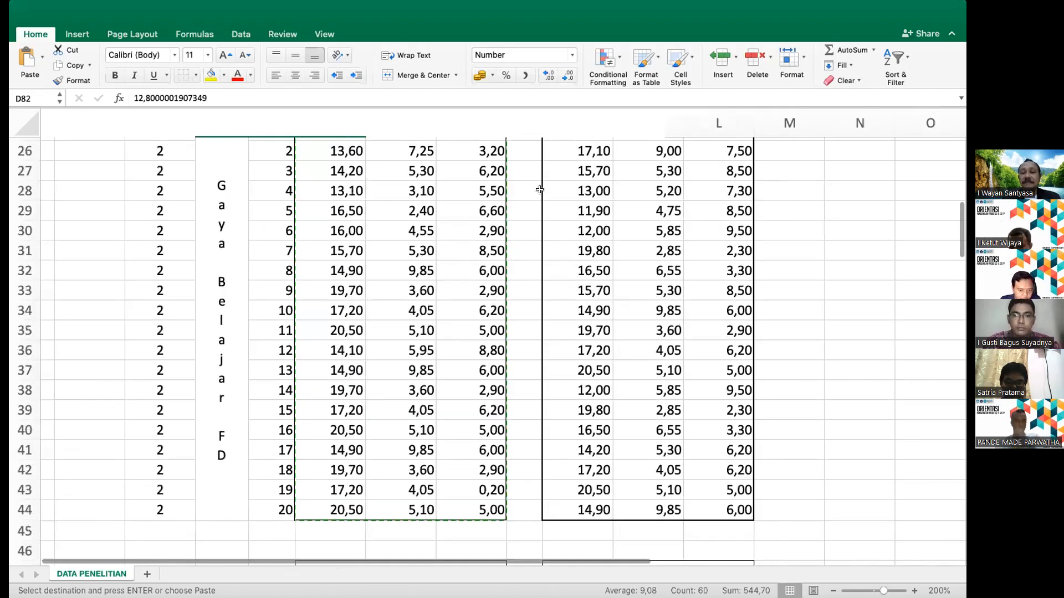
scroll(540, 190, up, 10)
click(540, 189)
key(shift+Right)
key(shift+Right)
key(shift+Down)
key(shift+Down)
key(shift+Down)
key(shift+Down)
key(shift+Down)
key(shift+Down)
key(shift+Down)
key(shift+Down)
key(shift+Down)
key(shift+Down)
key(shift+Down)
key(shift+Down)
key(shift+Down)
key(shift+Down)
key(shift+Down)
key(shift+Down)
key(shift+Down)
key(shift+Down)
key(shift+Down)
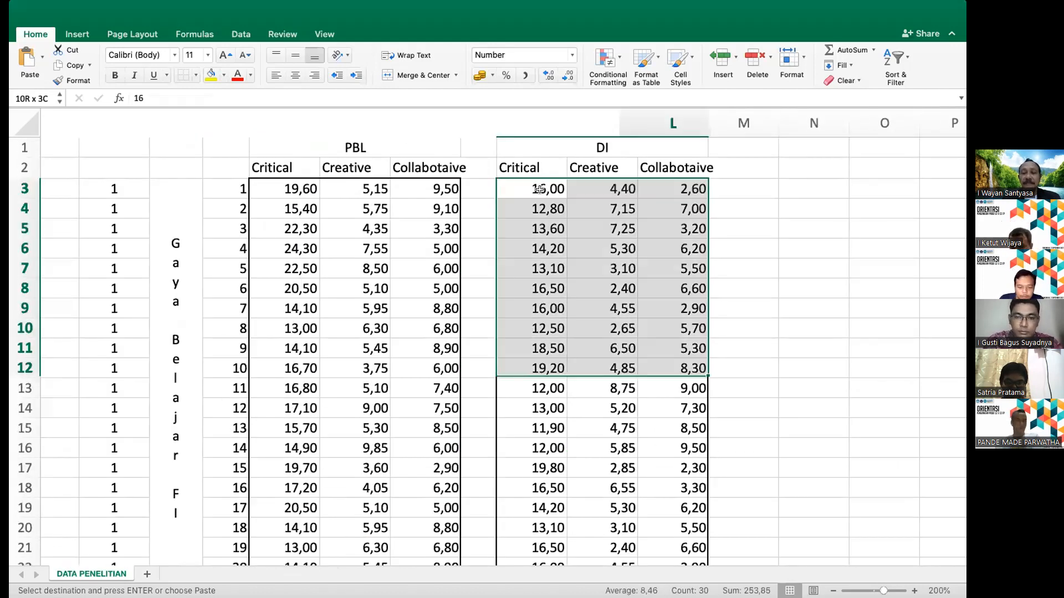
key(super+c)
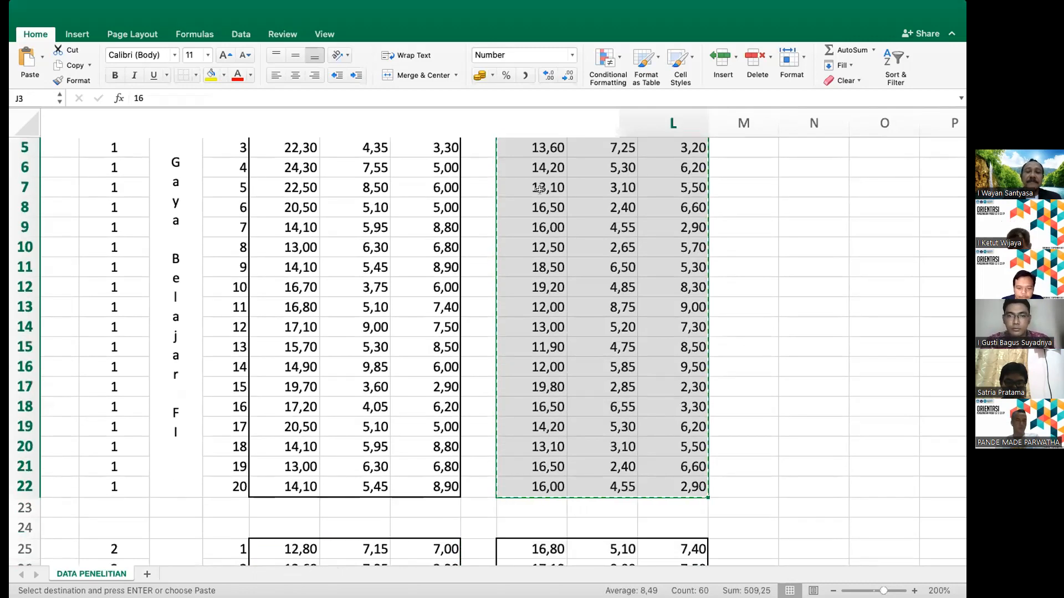
Paste the copied DI scores for Gaya Belajar FI into the data list, starting at cell D102 beside number 41
scroll(539, 190, down, 7)
scroll(539, 189, down, 10)
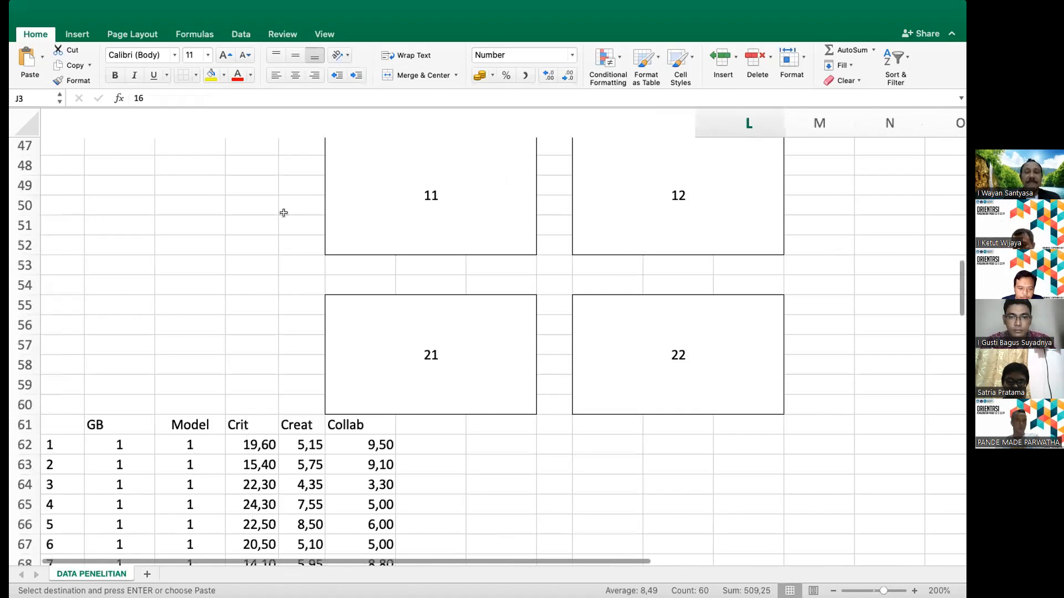
scroll(570, 212, down, 7)
scroll(572, 212, down, 3)
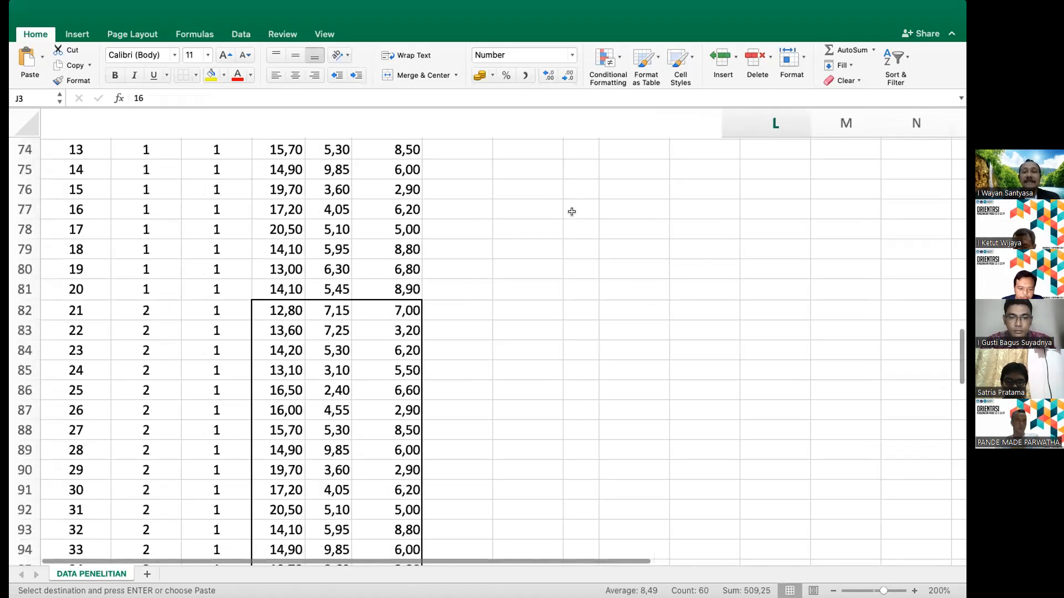
Copy the 20 rows of DI Critical, Creative and Collabotaive scores for Gaya Belajar FD, cells J25 to L44
scroll(570, 212, up, 10)
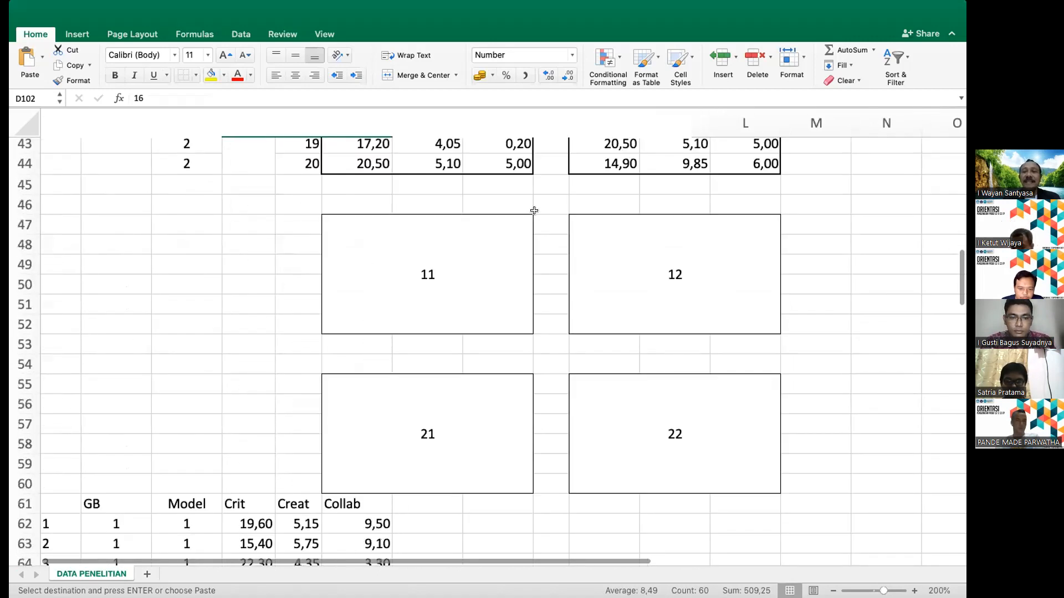
scroll(534, 211, up, 5)
scroll(534, 211, up, 1)
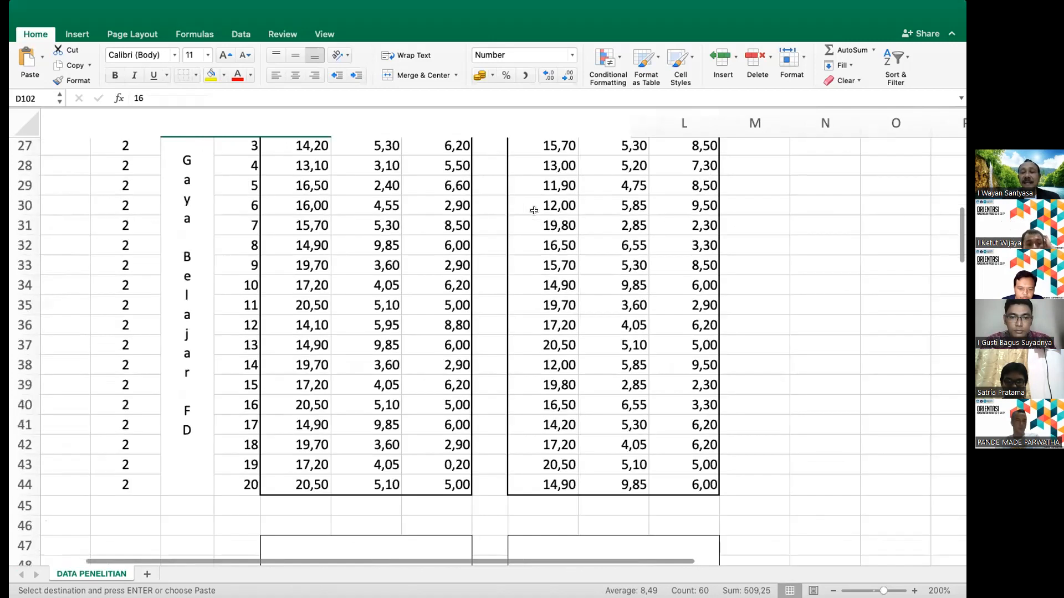
scroll(535, 210, up, 2)
drag(534, 210, 664, 387)
key(super+c)
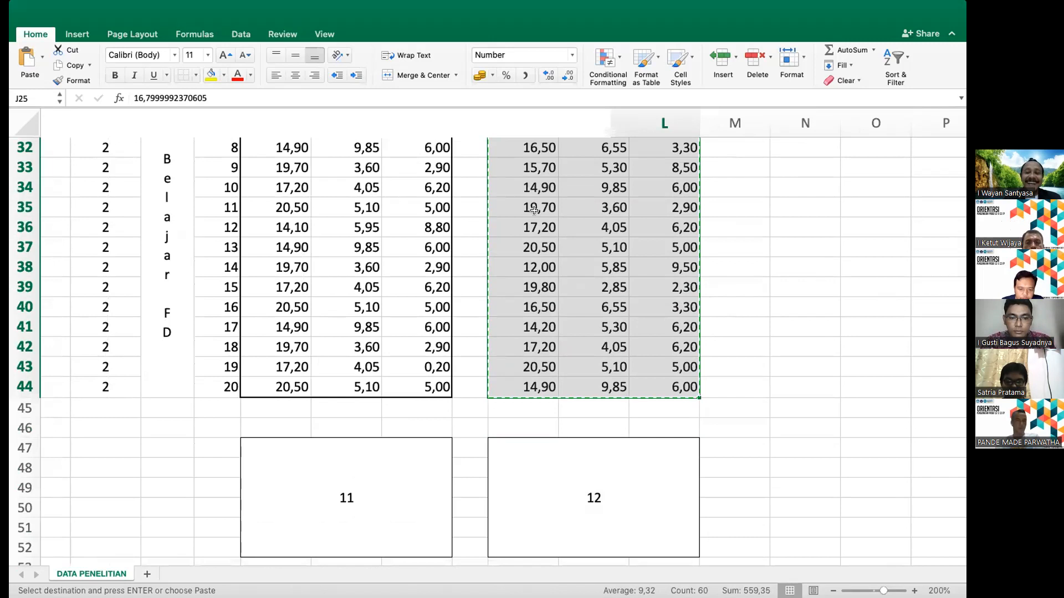
Paste the copied DI scores for Gaya Belajar FD into the data list, starting at cell D122 beside number 61
scroll(534, 210, down, 10)
scroll(535, 210, left, 2)
scroll(534, 211, down, 15)
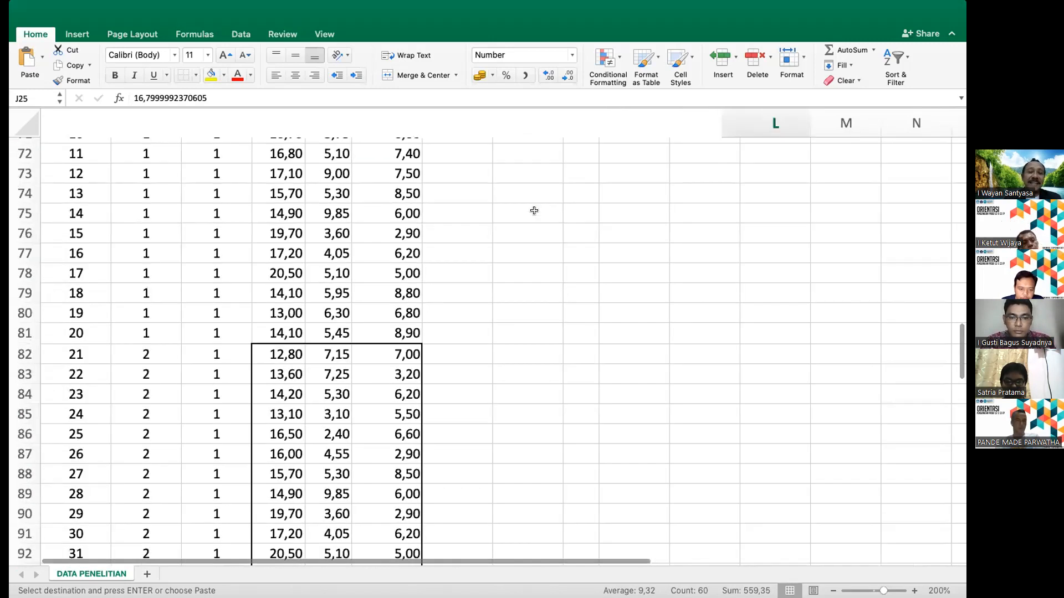
click(259, 235)
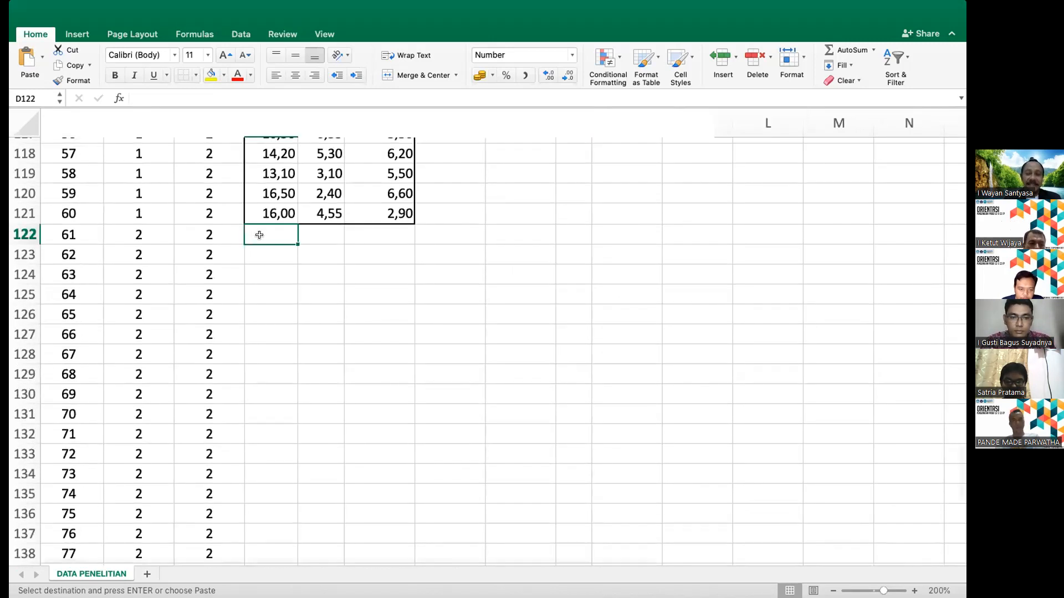
key(super+v)
Select the pasted scores for numbers 21 to 80, cells D82 to F141, and remove their cell borders
scroll(438, 320, down, 1)
scroll(439, 322, down, 3)
scroll(440, 322, up, 9)
scroll(598, 356, up, 3)
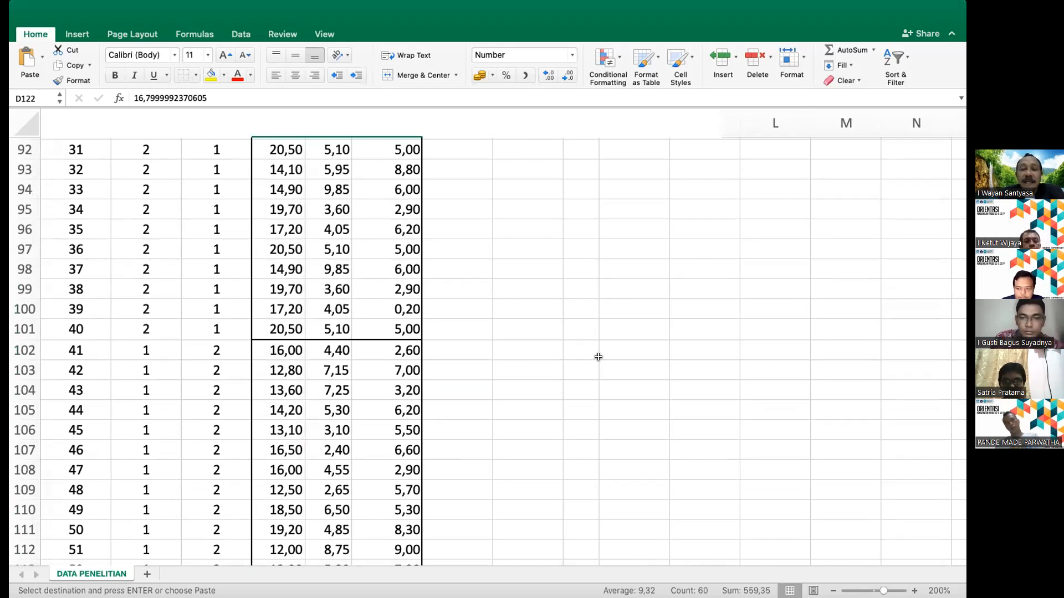
scroll(513, 354, up, 8)
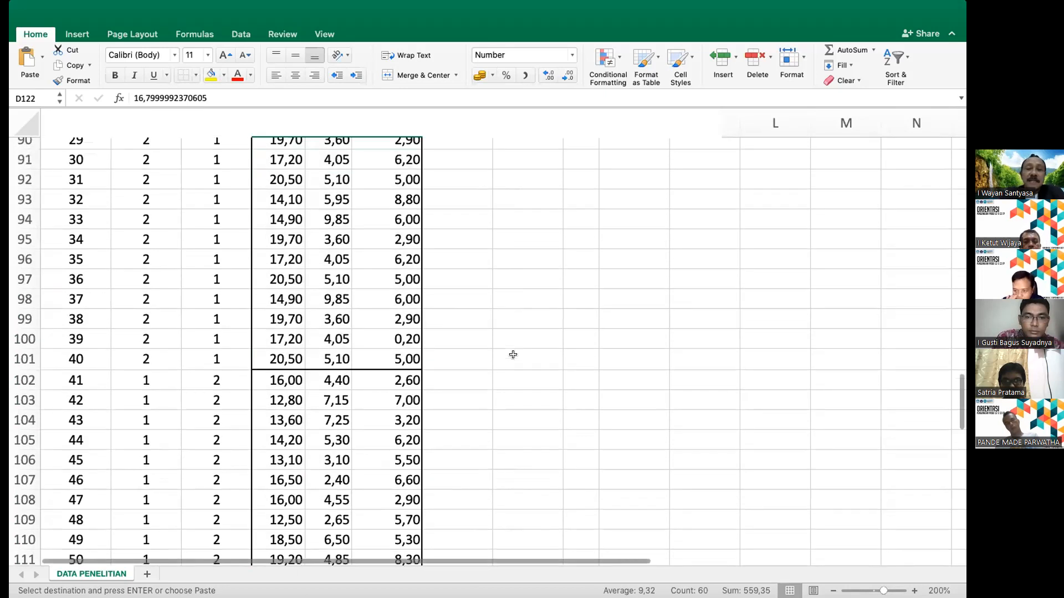
scroll(498, 353, down, 1)
scroll(299, 338, down, 1)
drag(285, 336, 333, 336)
key(shift+Right)
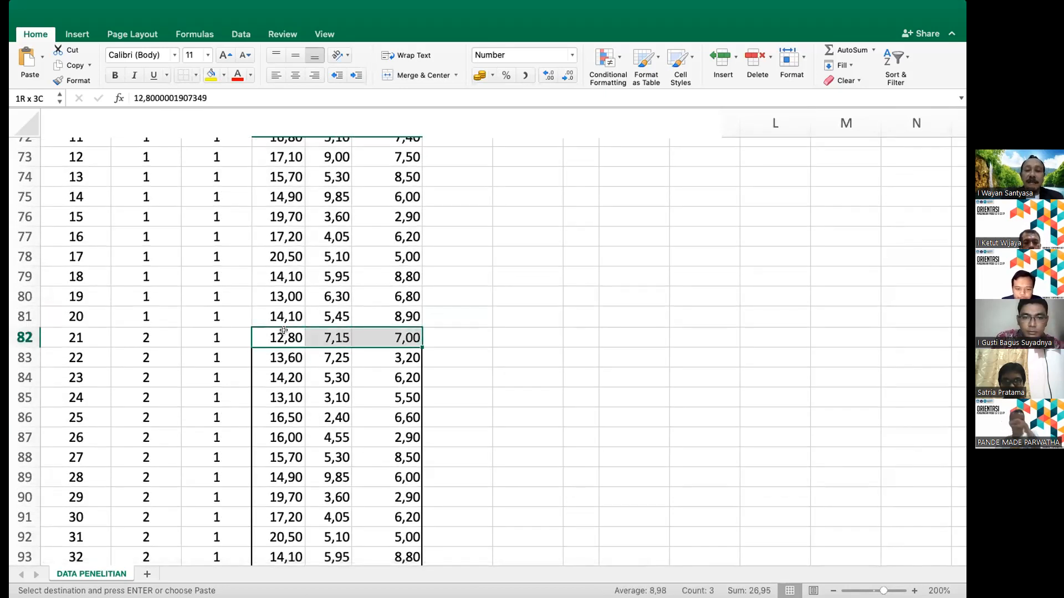
key(shift+Down)
key(shift+Down)
key(shift+Down)
key(shift+Down)
key(shift+Down)
key(shift+Down)
key(shift+Down)
key(shift+Down)
key(shift+Down)
key(shift+Down)
key(shift+Down)
key(shift+Down)
key(shift+Down)
key(shift+Down)
key(shift+Down)
key(shift+Down)
key(shift+Down)
key(shift+Down)
key(shift+Down)
key(shift+Down)
key(shift+Down)
key(shift+Down)
key(shift+Down)
key(shift+Down)
key(shift+Down)
key(shift+Down)
key(shift+Down)
key(shift+Down)
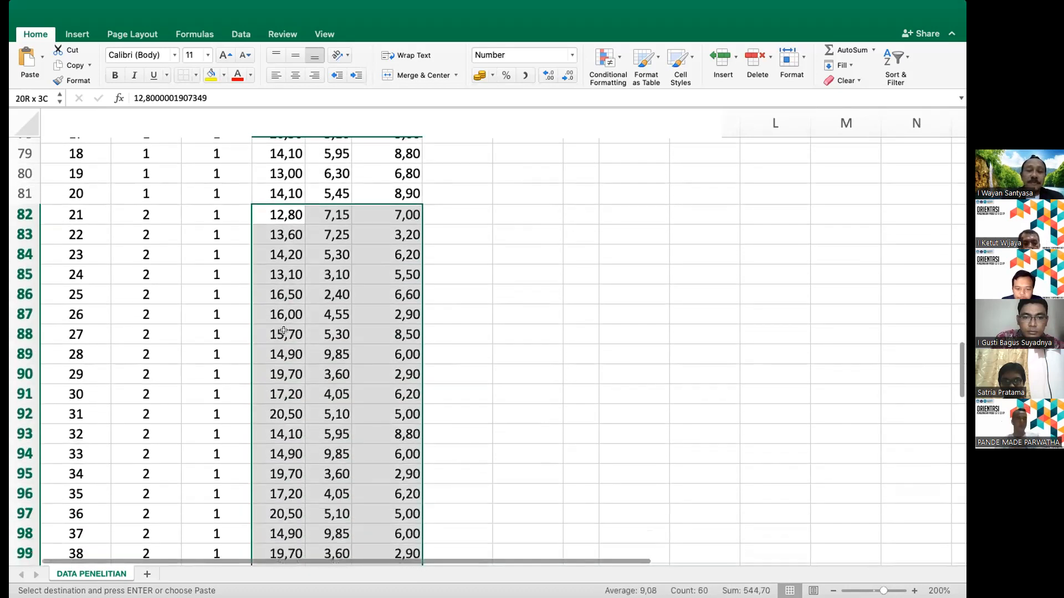
key(shift+Down)
key(shift+Down)
key(shift+Down)
key(shift+Down)
key(shift+Down)
key(shift+Down)
key(shift+Down)
key(shift+Down)
key(shift+Down)
key(shift+Down)
key(shift+Down)
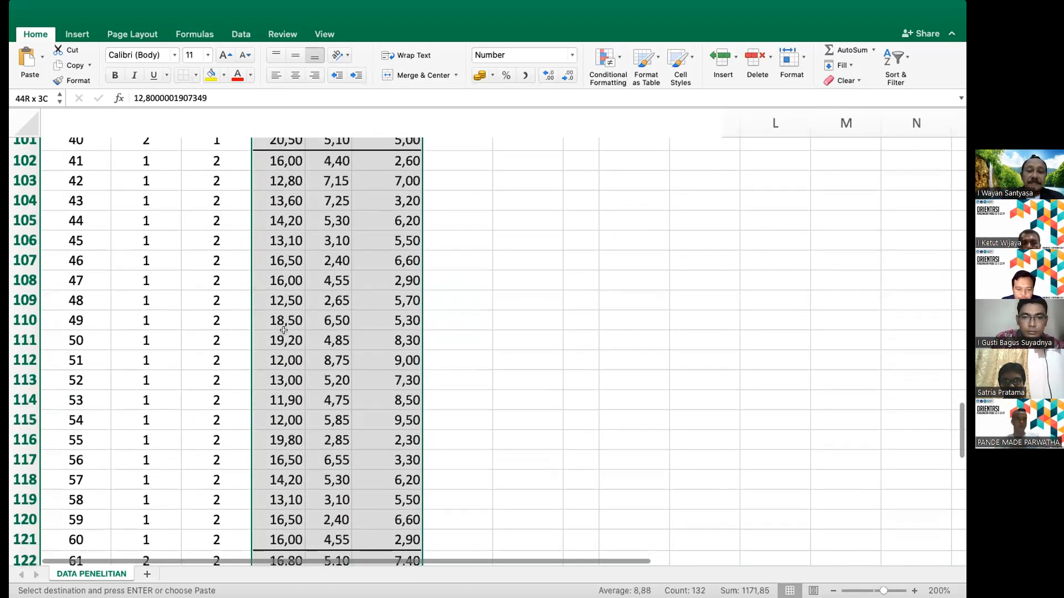
key(shift+Down)
key(shift+Down)
key(shift+Down)
key(shift+Down)
key(shift+Down)
key(shift+Down)
key(shift+Down)
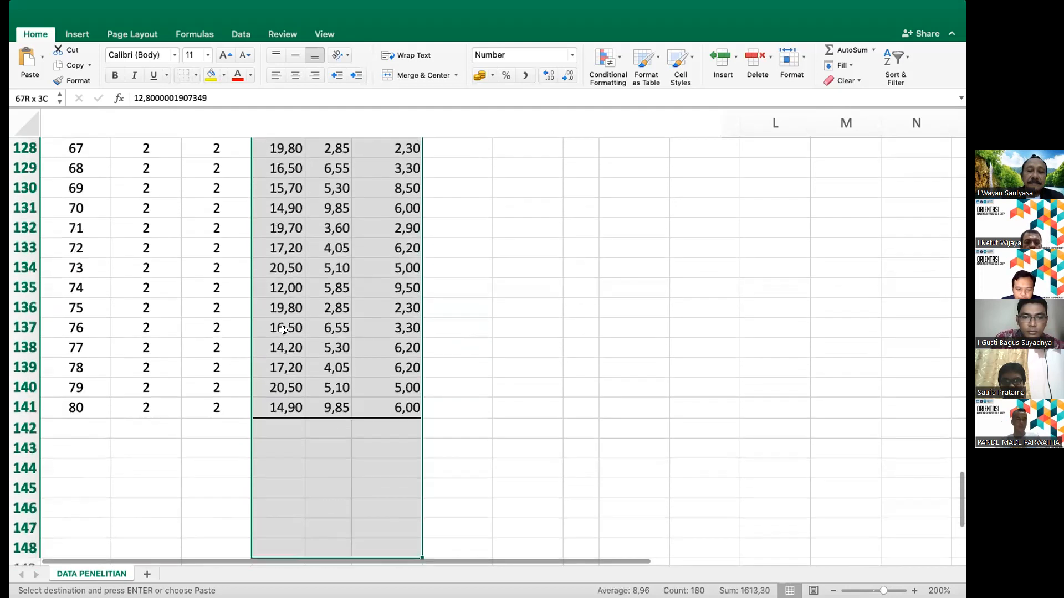
key(shift+Up)
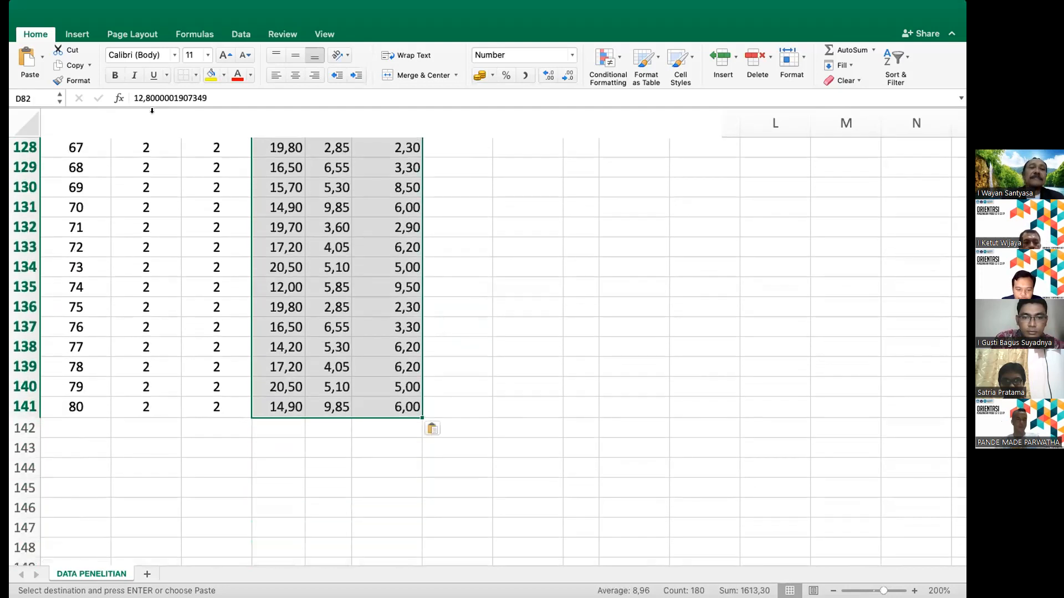
key(Return)
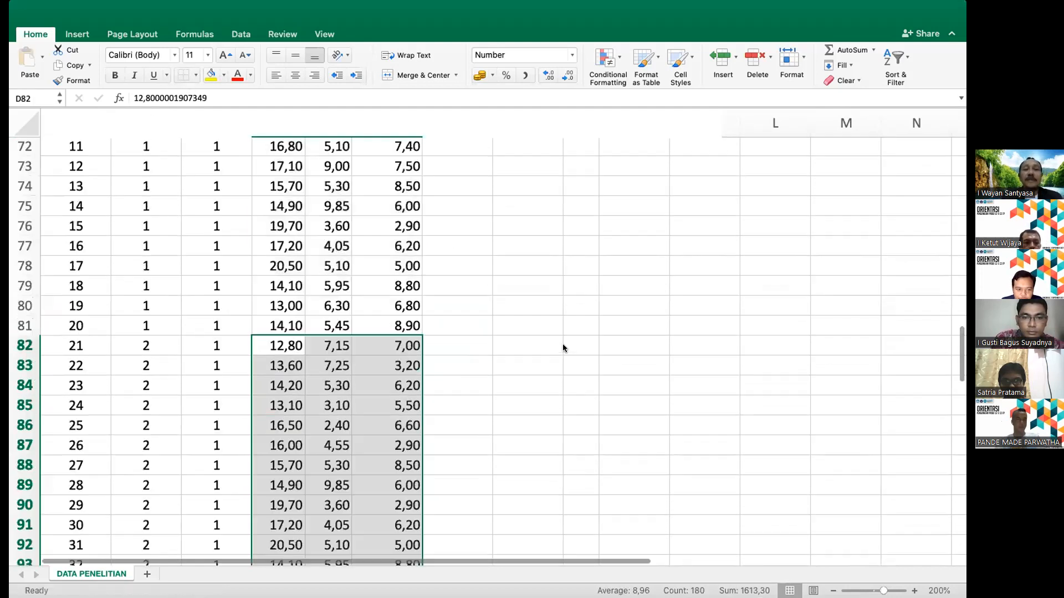
click(518, 356)
Review the data list down to number 80 and back up to its headings in row 61
scroll(519, 355, down, 10)
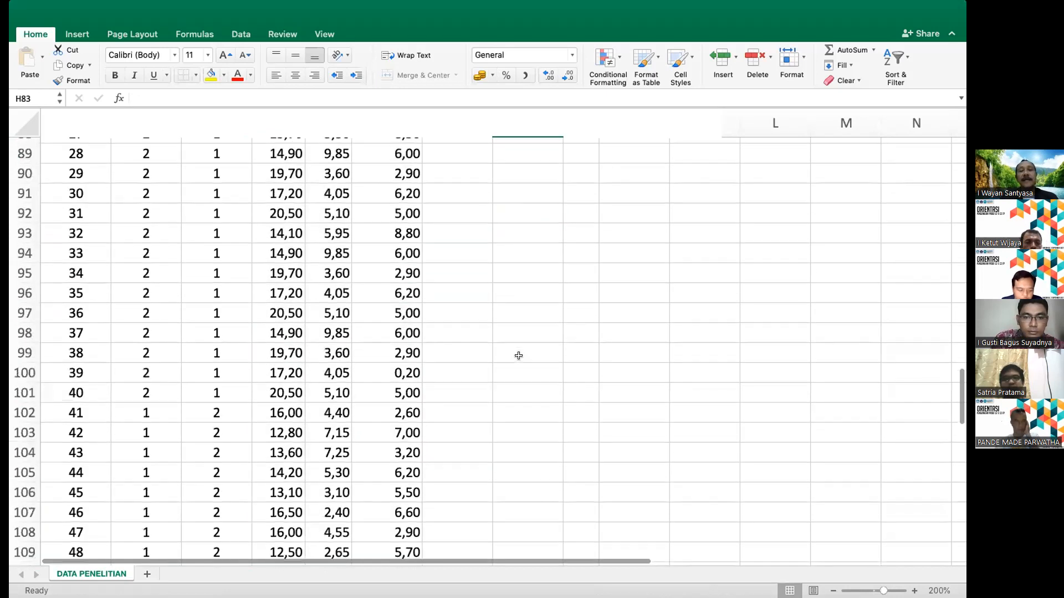
scroll(518, 356, down, 8)
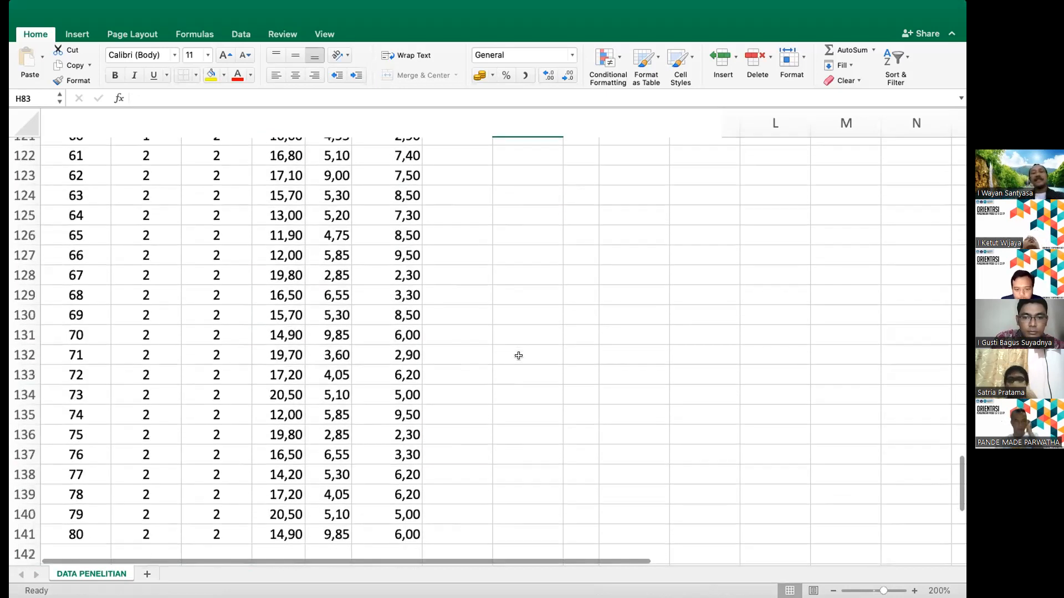
scroll(519, 356, up, 9)
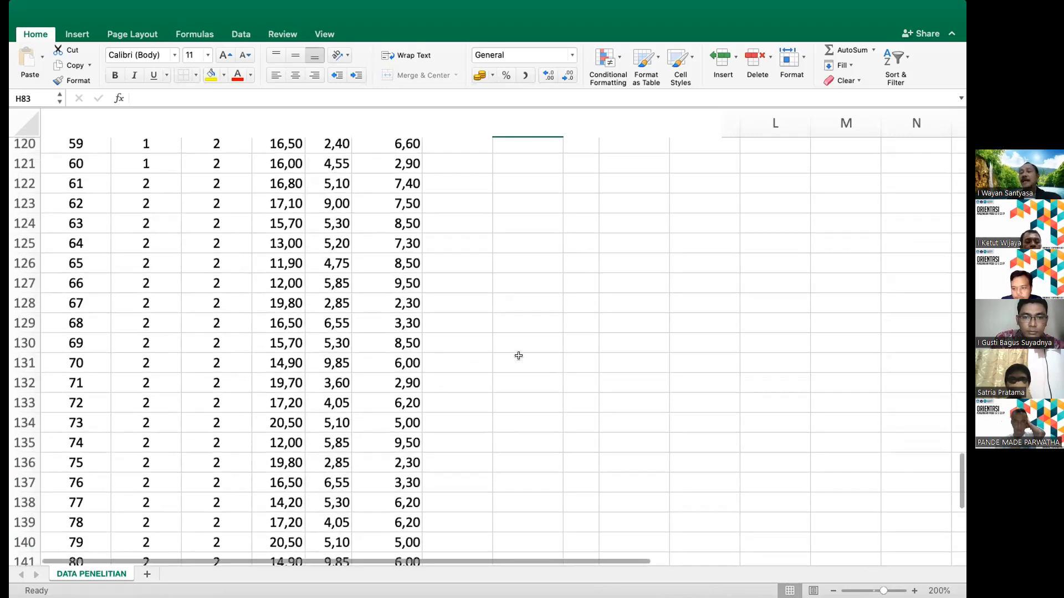
scroll(518, 356, up, 14)
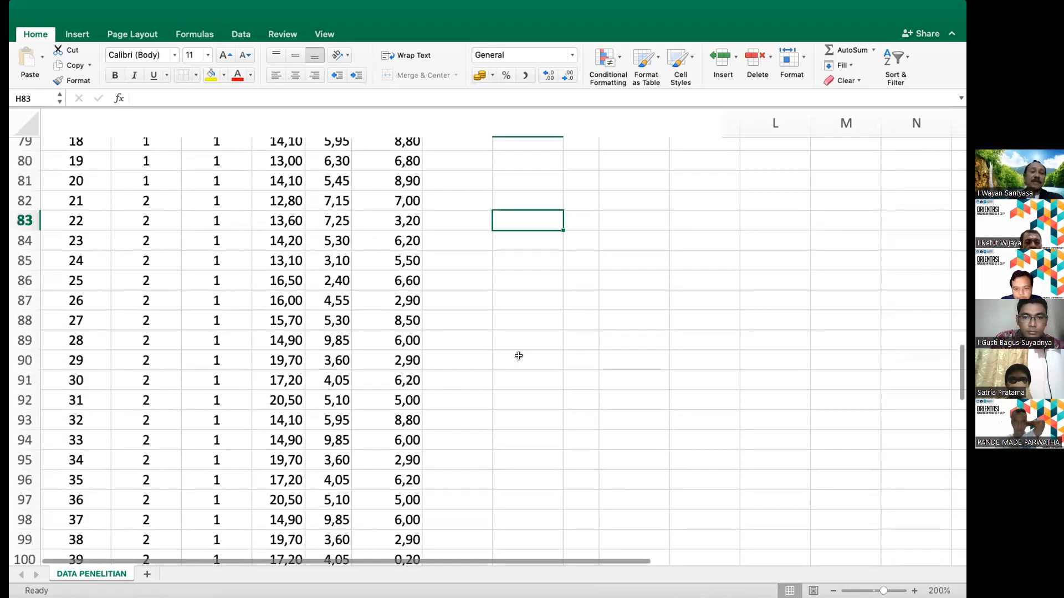
scroll(518, 355, up, 4)
Examine the GB and Model headings against the 11, 12, 21 and 22 cell boxes above the data list
click(125, 493)
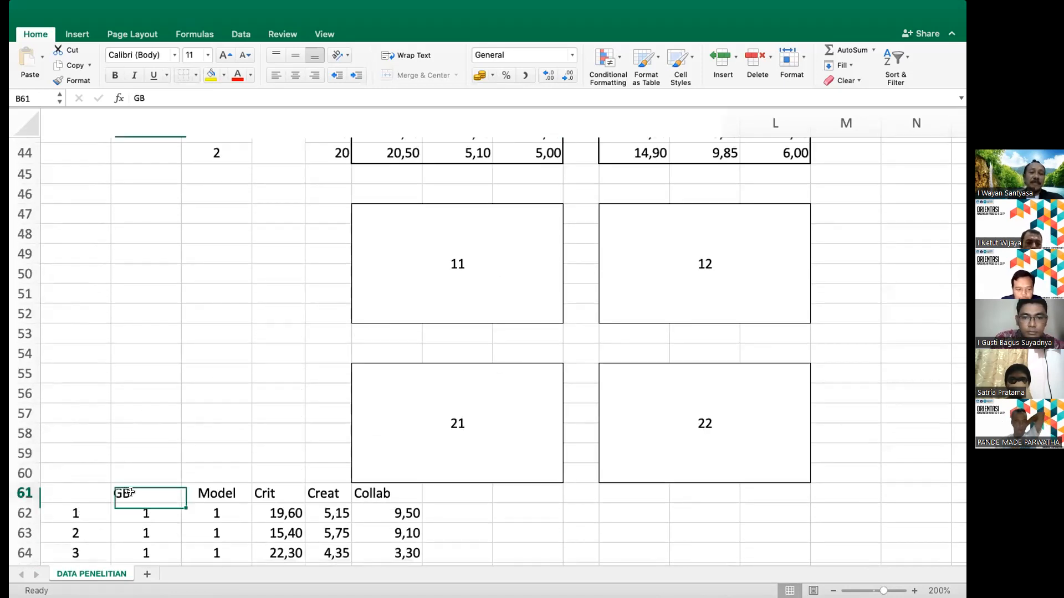
click(209, 492)
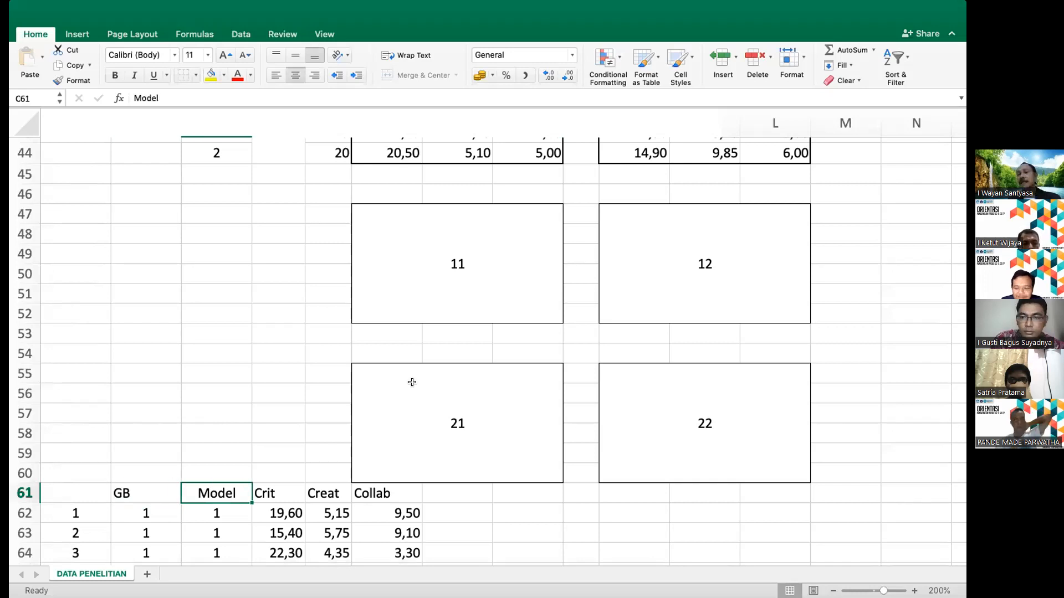
click(481, 271)
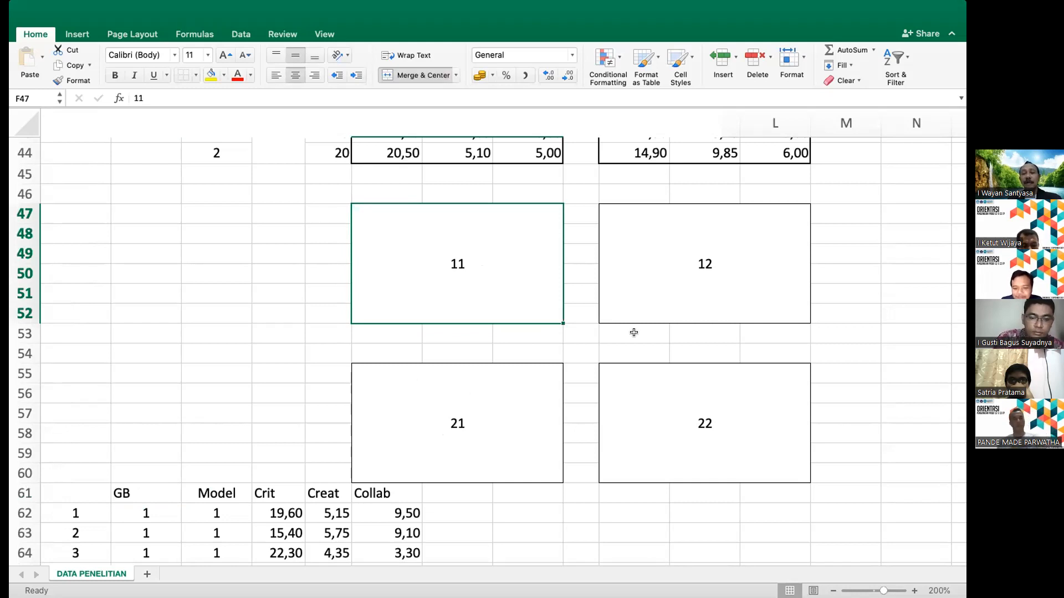
click(709, 445)
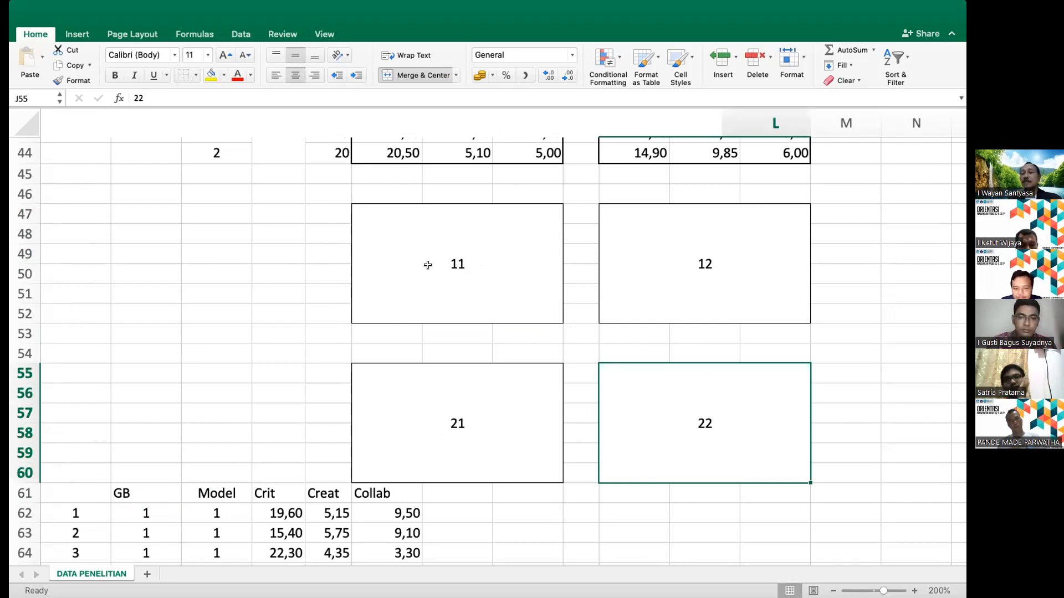
click(683, 255)
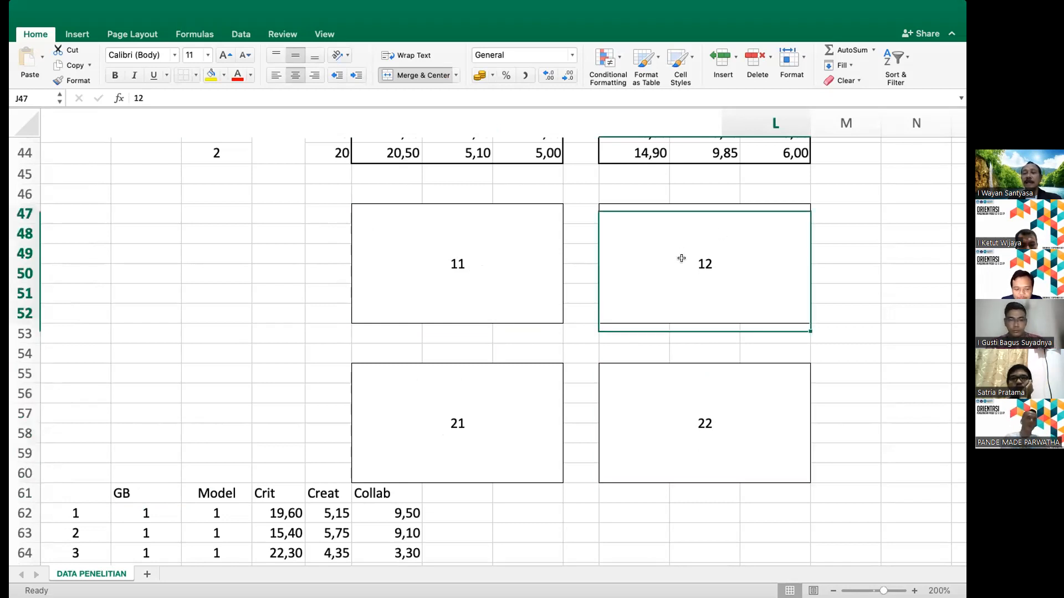
click(421, 404)
click(676, 435)
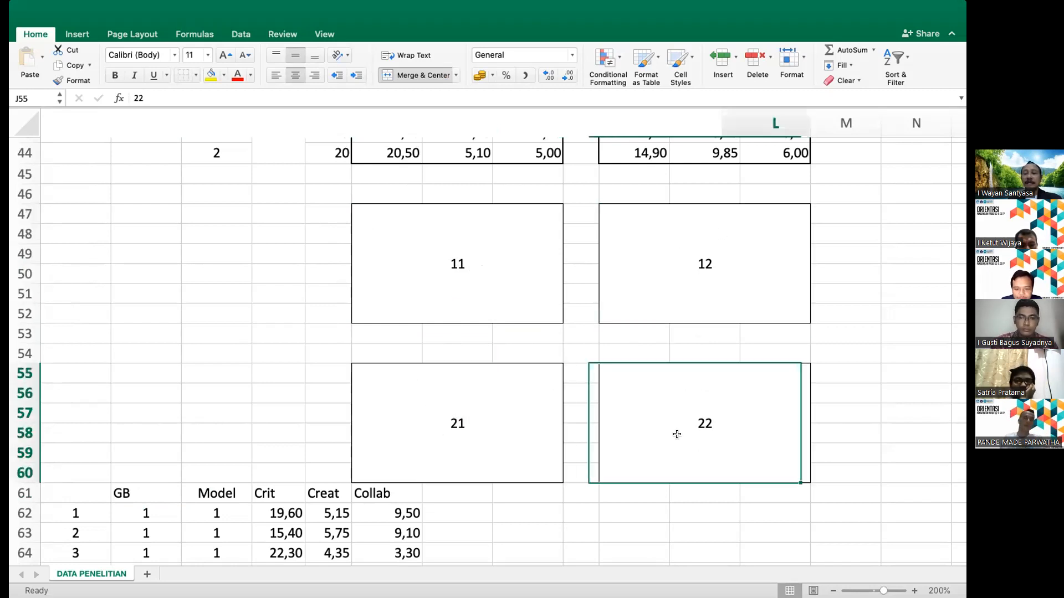
click(663, 276)
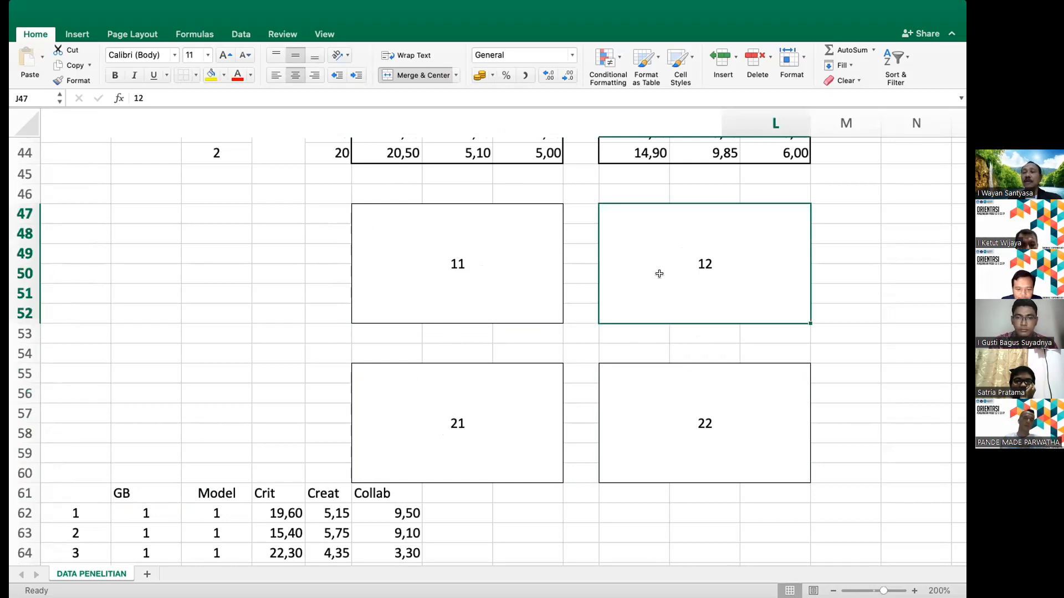
click(484, 405)
click(635, 416)
click(481, 230)
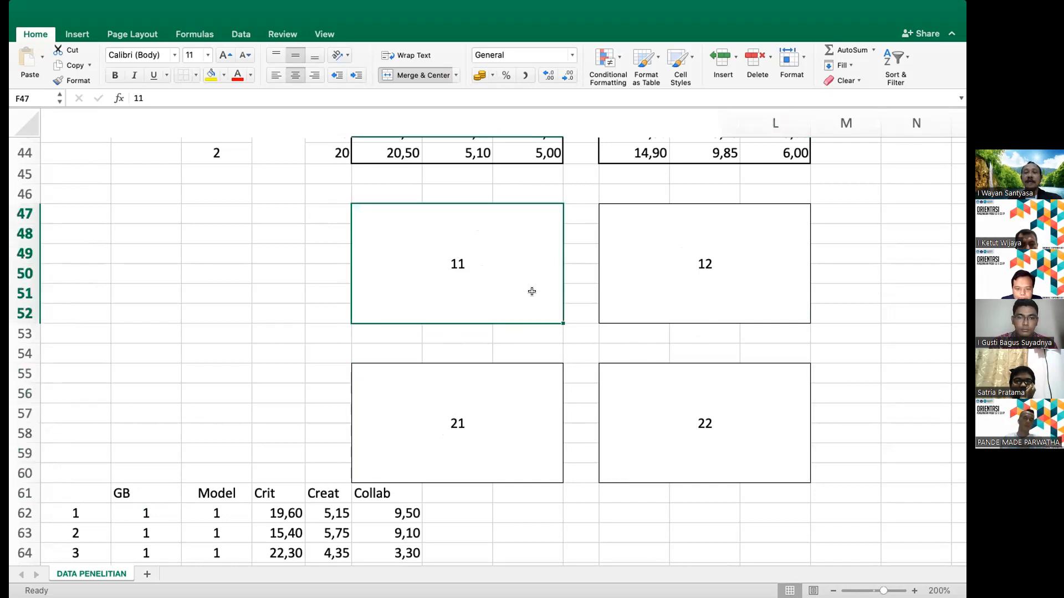
scroll(532, 292, up, 2)
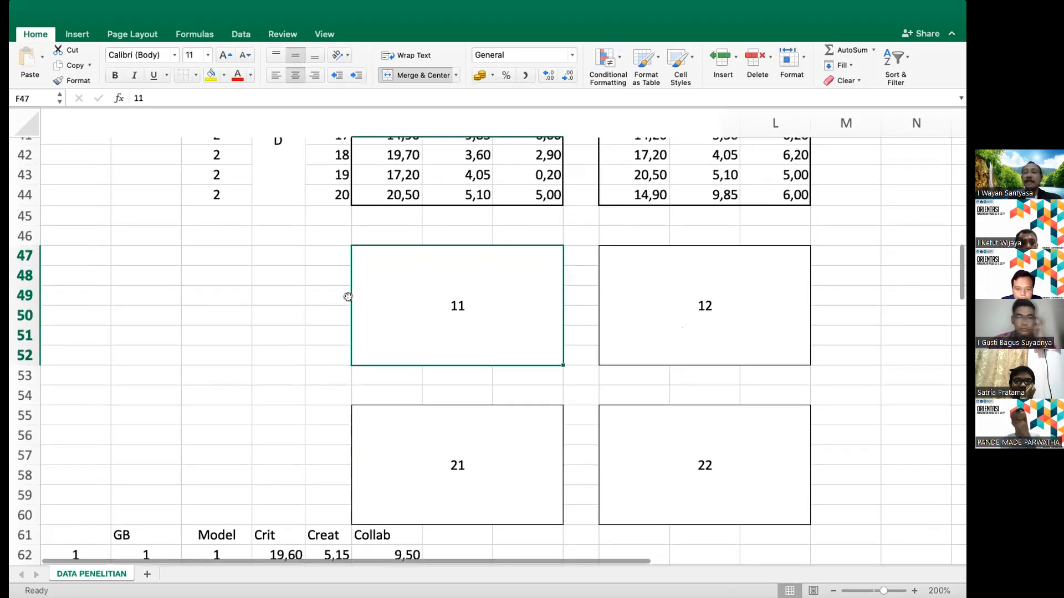
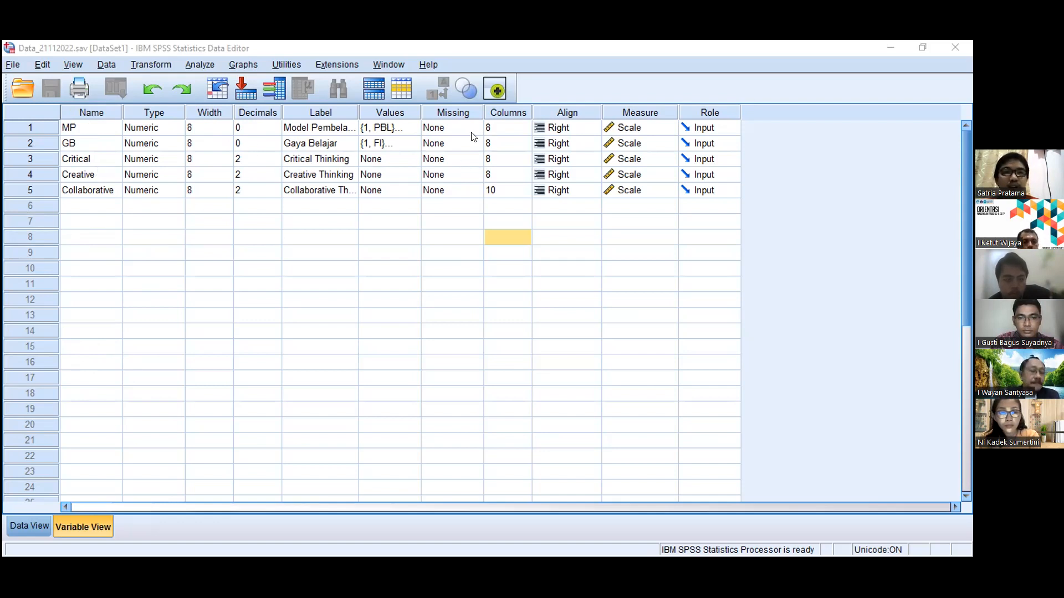
In SPSS Statistics, open the value labels of the MP variable in Data_21112022.sav
click(394, 131)
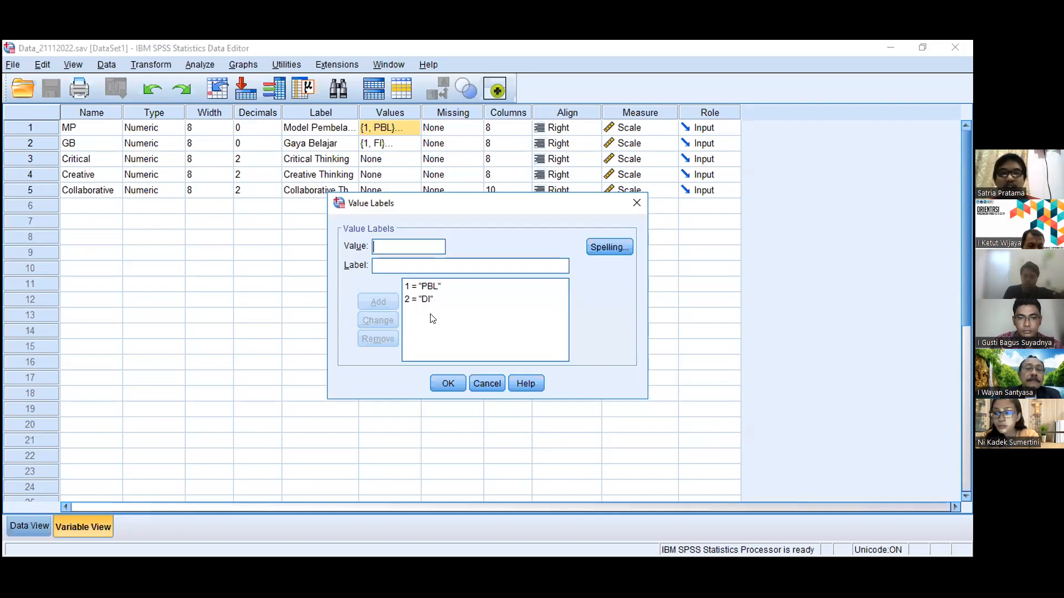
Review the value labels defined for the MP and GB variables
click(487, 384)
click(413, 143)
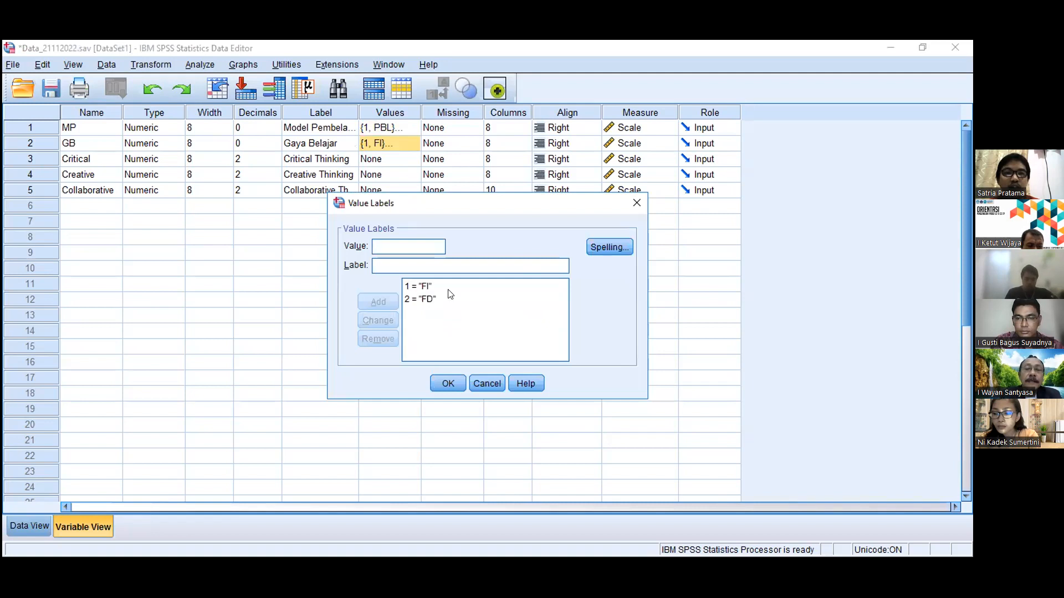
click(435, 382)
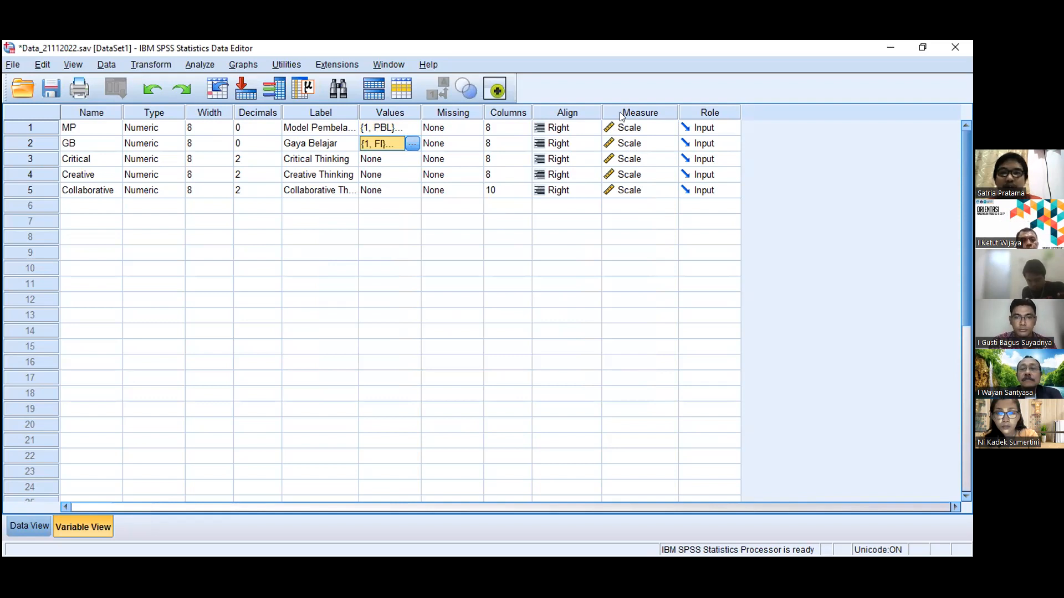
Inspect the available measurement levels for the MP variable and the alignment and measure choices of an empty variable row
click(641, 127)
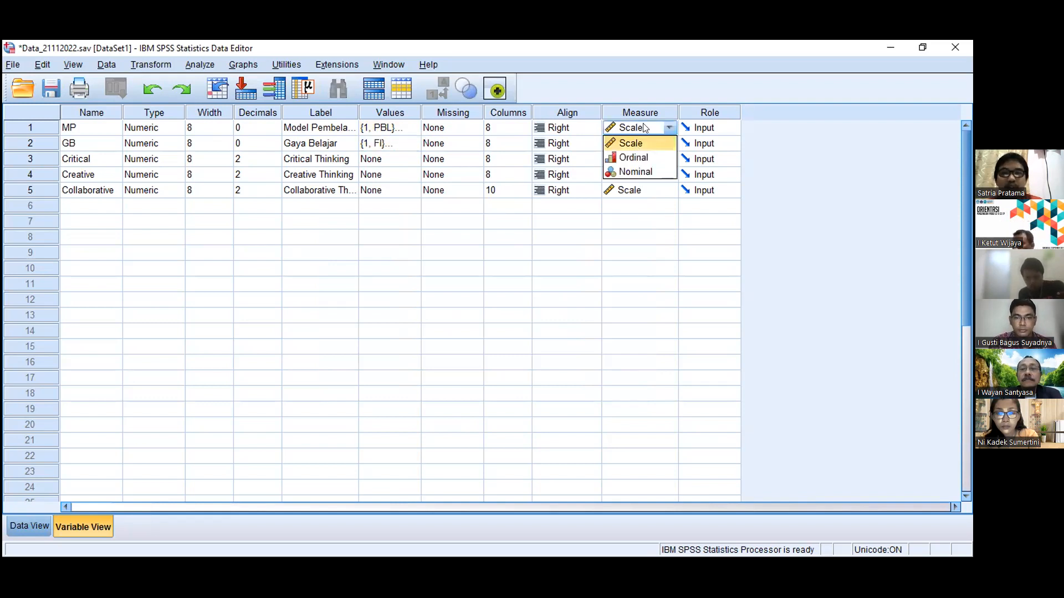
click(637, 222)
click(573, 236)
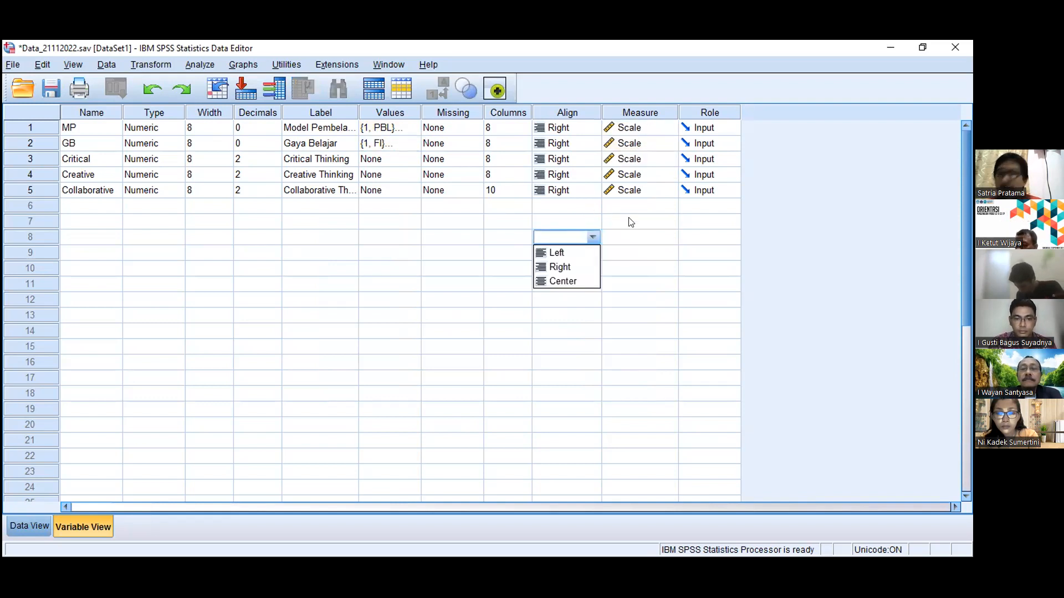
click(646, 235)
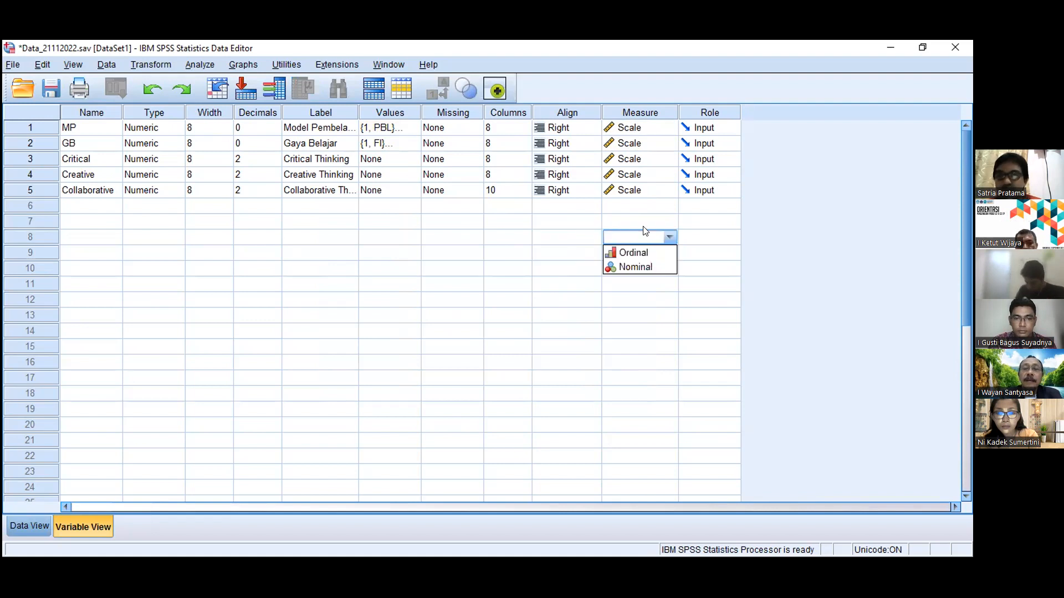
click(629, 132)
click(540, 238)
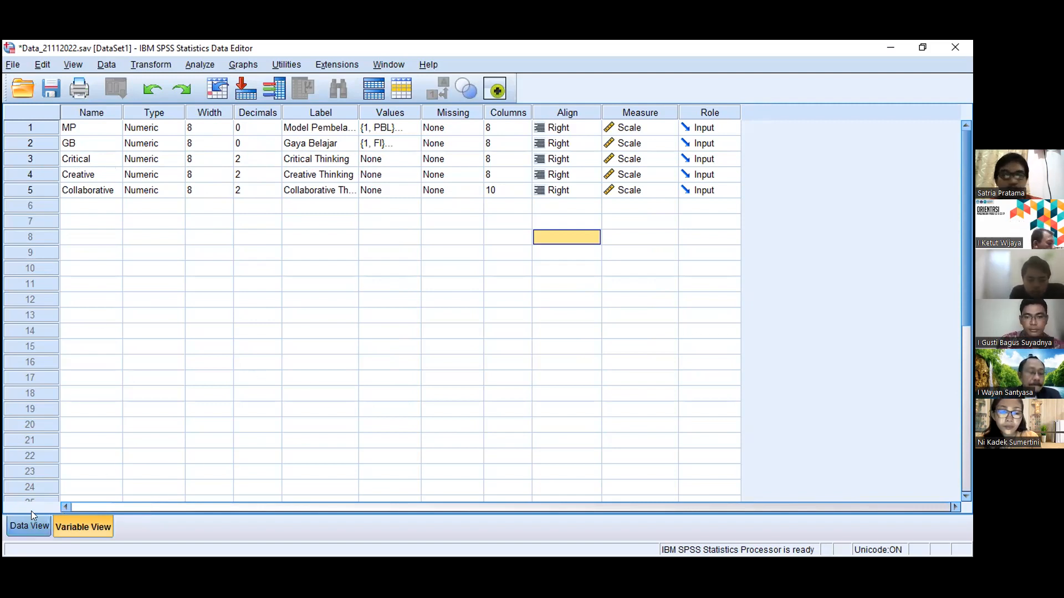
Examine the MP and GB group codes and the three thinking scores across all cases in the data view
click(21, 526)
scroll(260, 308, down, 2)
scroll(261, 308, up, 2)
scroll(260, 307, down, 4)
scroll(260, 307, up, 4)
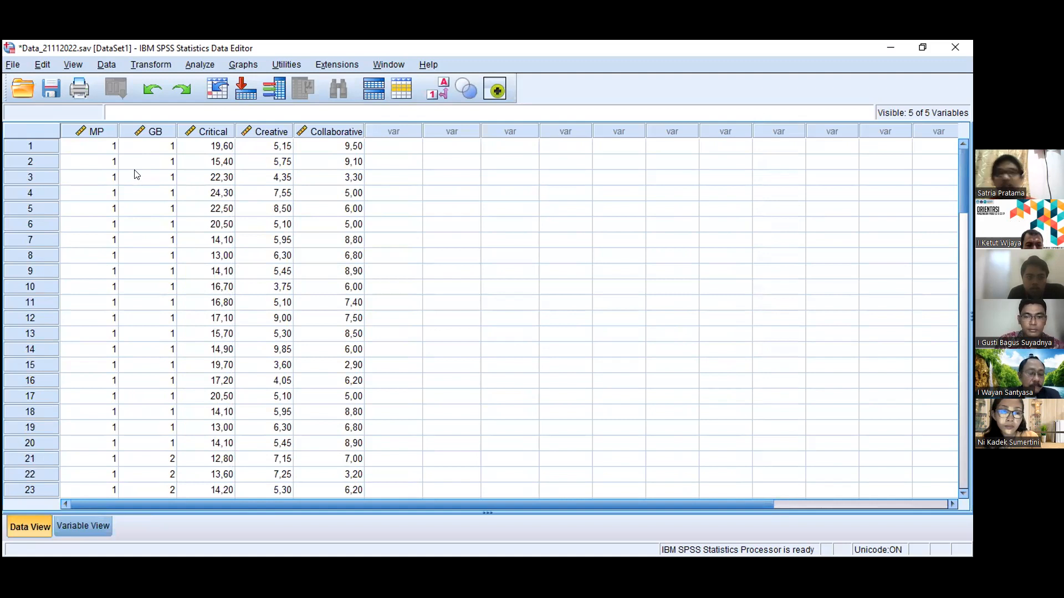
click(103, 147)
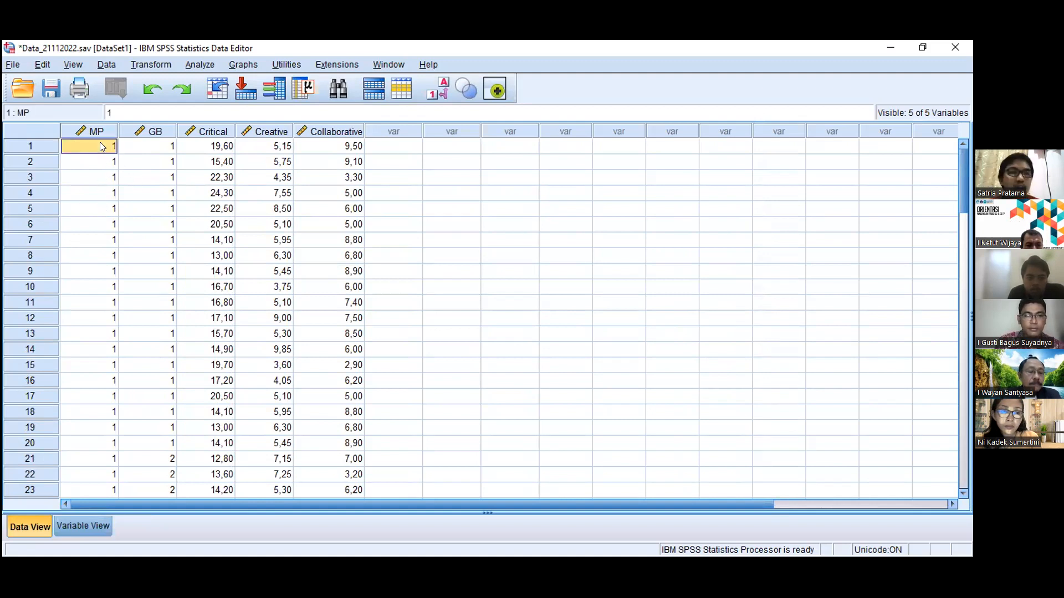
click(151, 151)
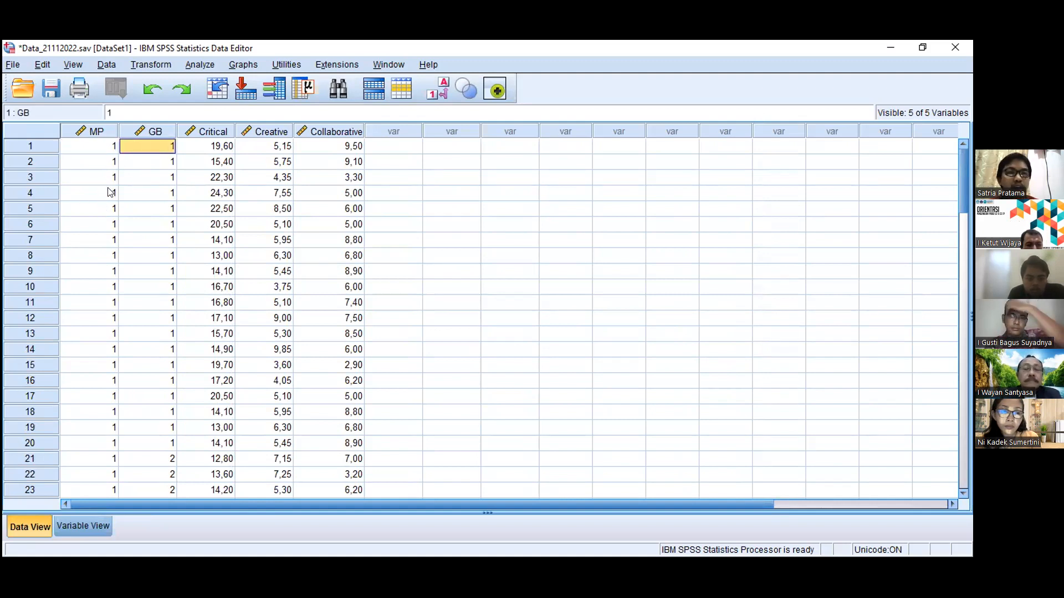
scroll(131, 237, down, 3)
scroll(142, 235, down, 1)
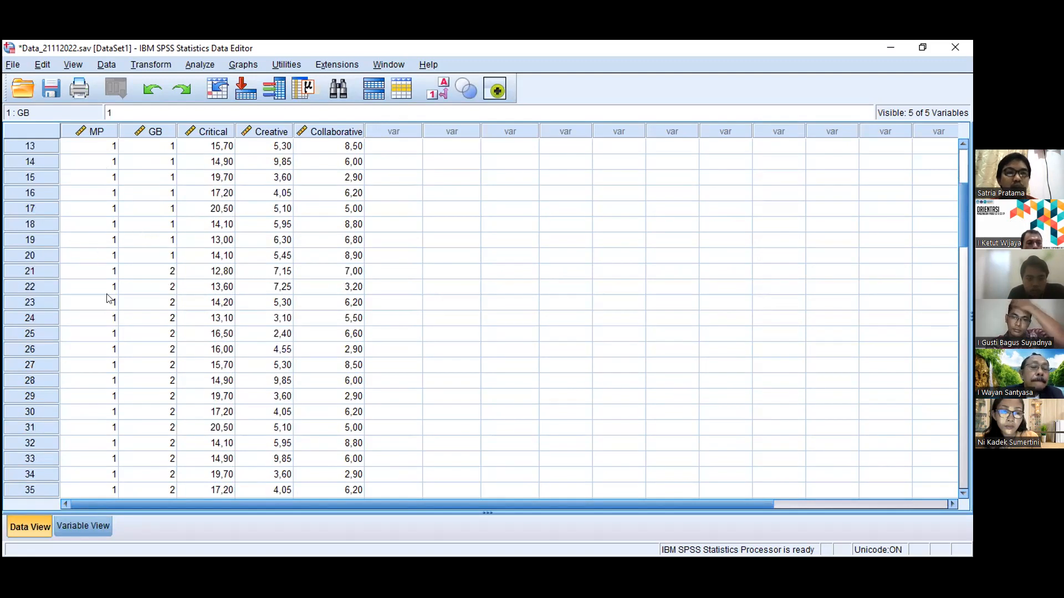
scroll(159, 277, down, 1)
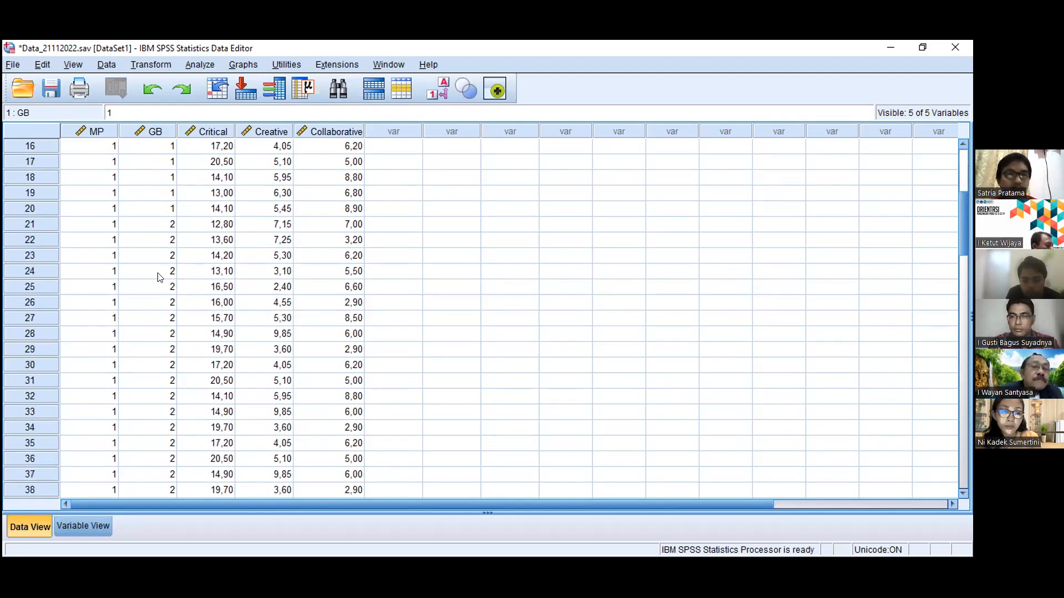
scroll(164, 239, down, 4)
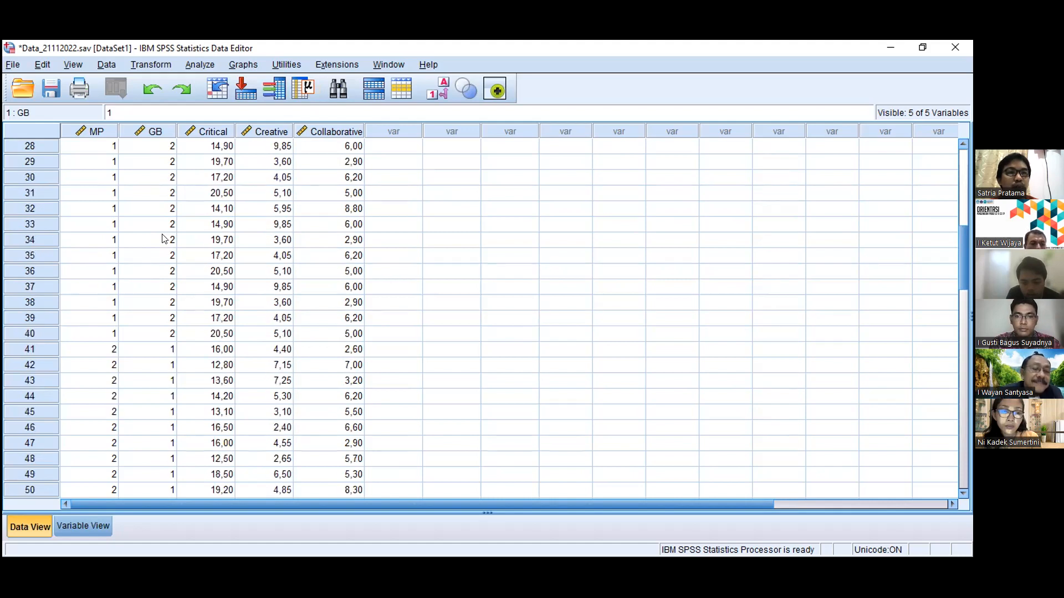
scroll(61, 271, down, 2)
scroll(141, 263, down, 8)
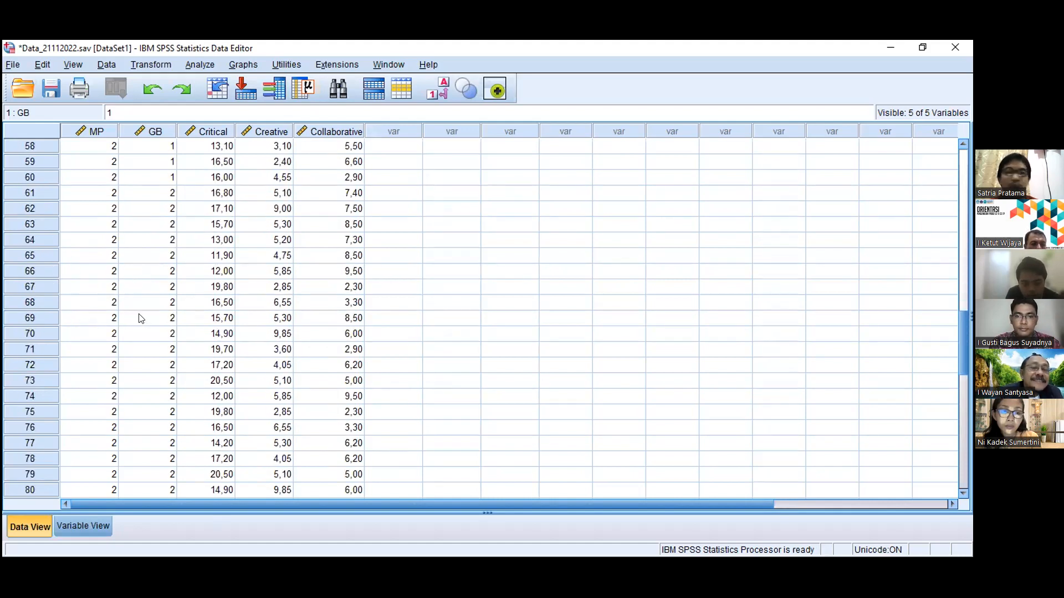
scroll(145, 320, down, 3)
scroll(148, 322, up, 2)
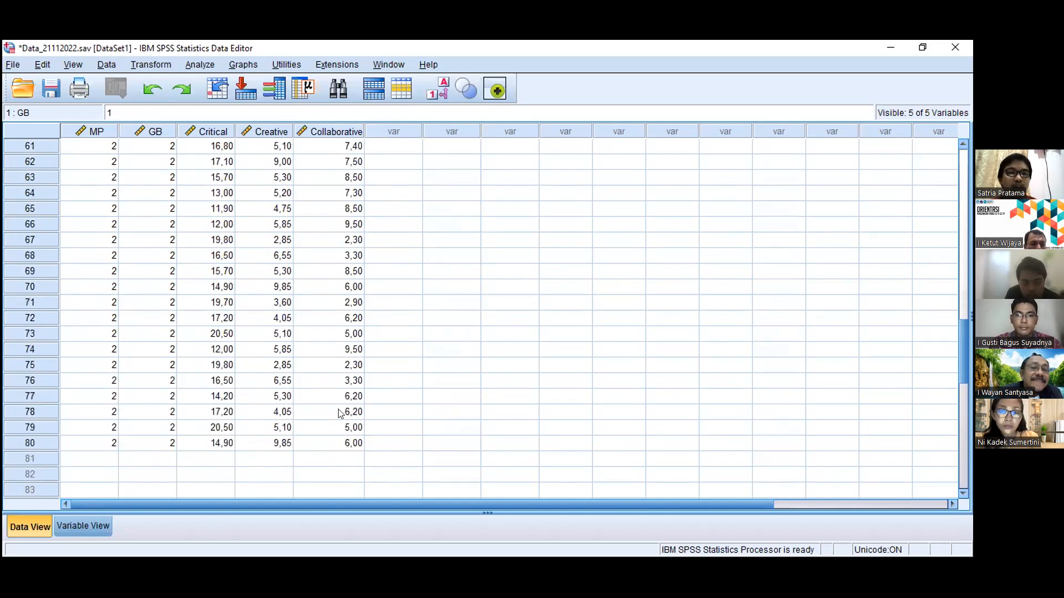
scroll(283, 377, up, 16)
scroll(287, 352, up, 4)
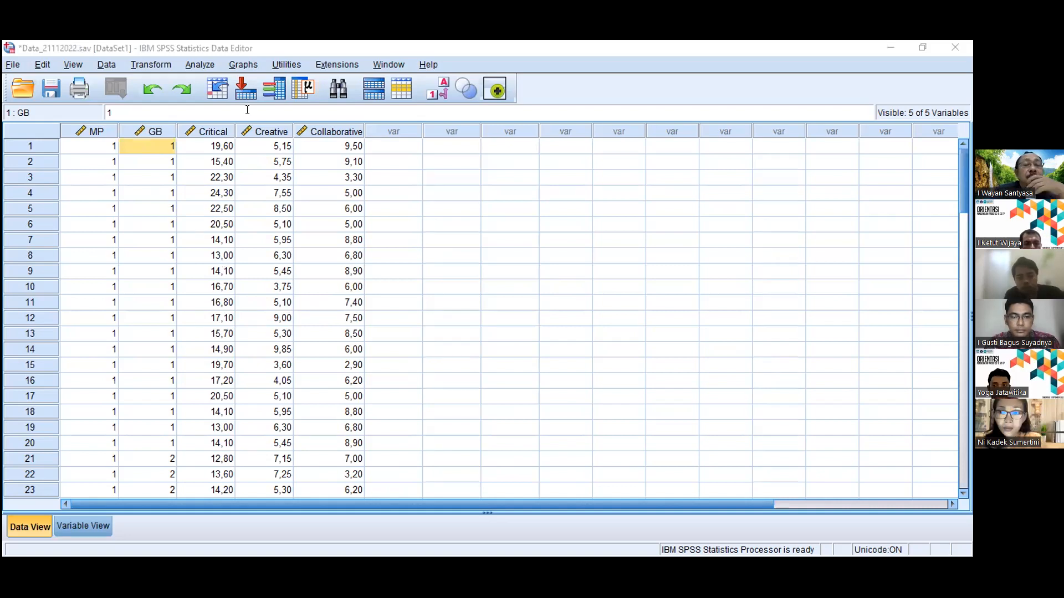
Start an Explore descriptive analysis and assign Model Pembelajaran to its factor list
click(197, 67)
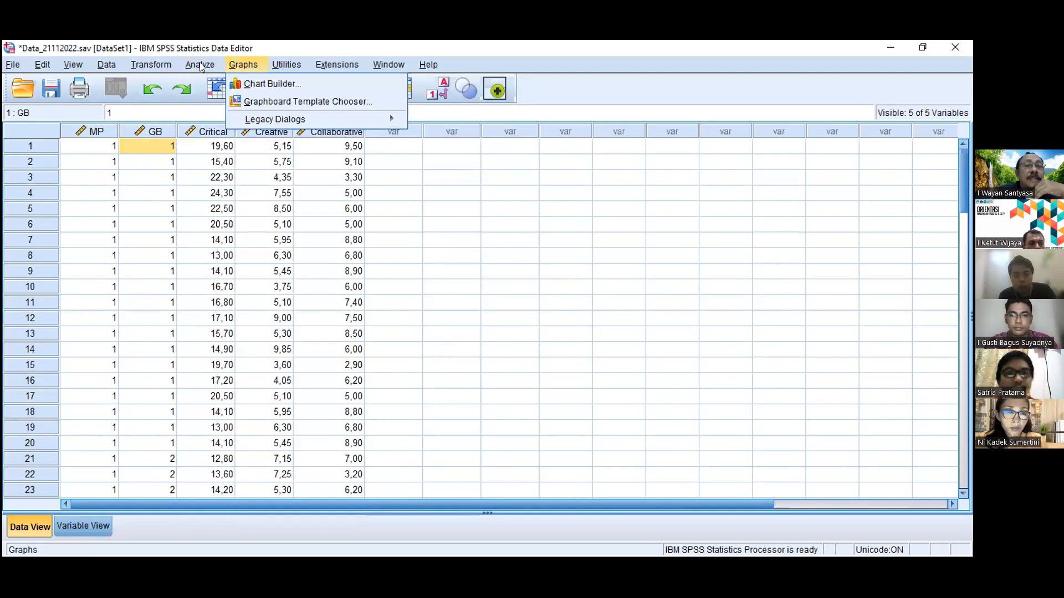
click(201, 66)
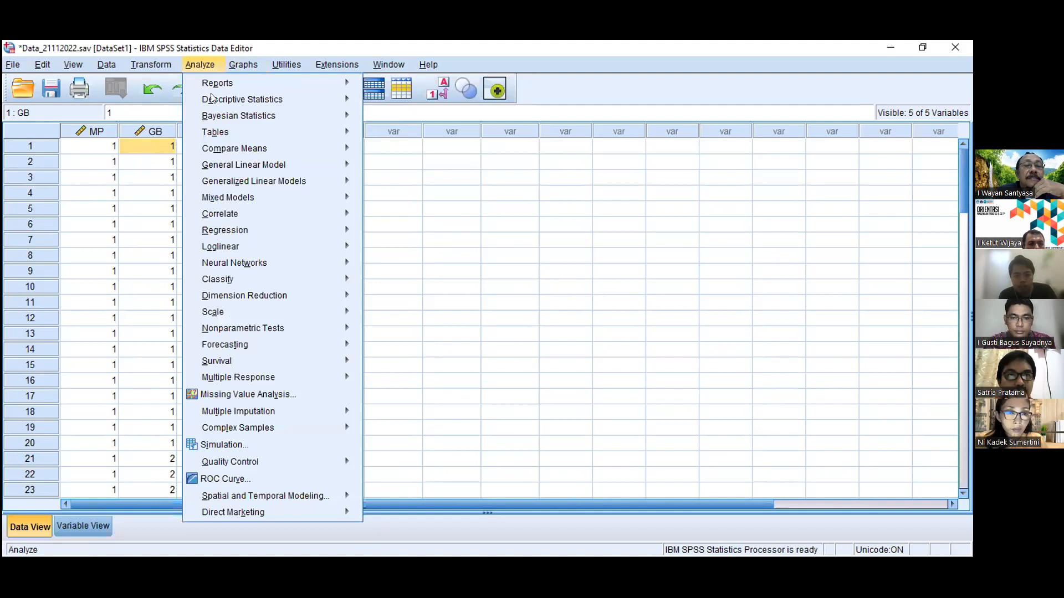
mouse_move(213, 102)
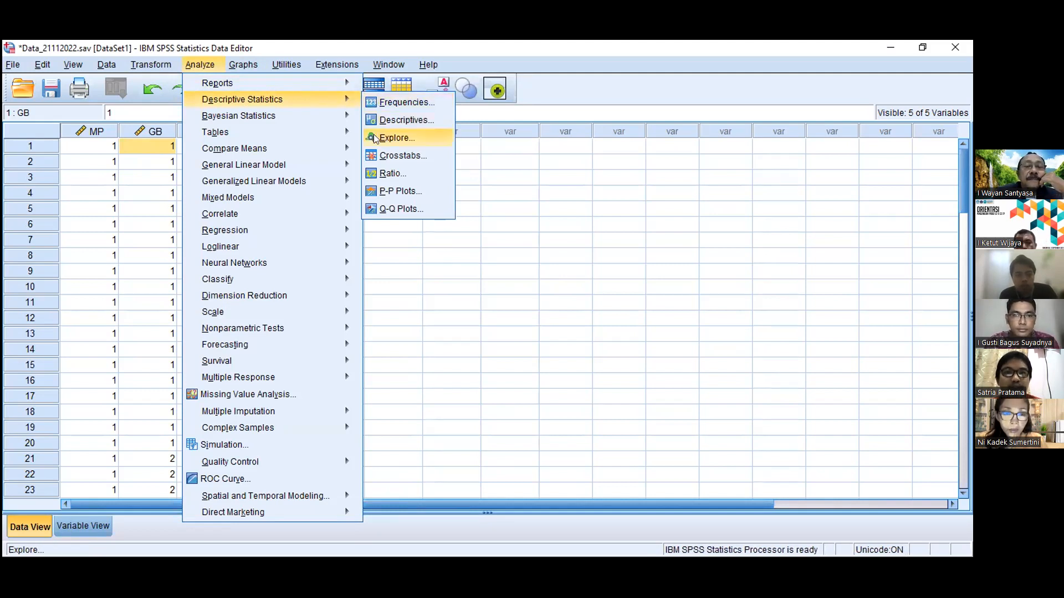
click(396, 138)
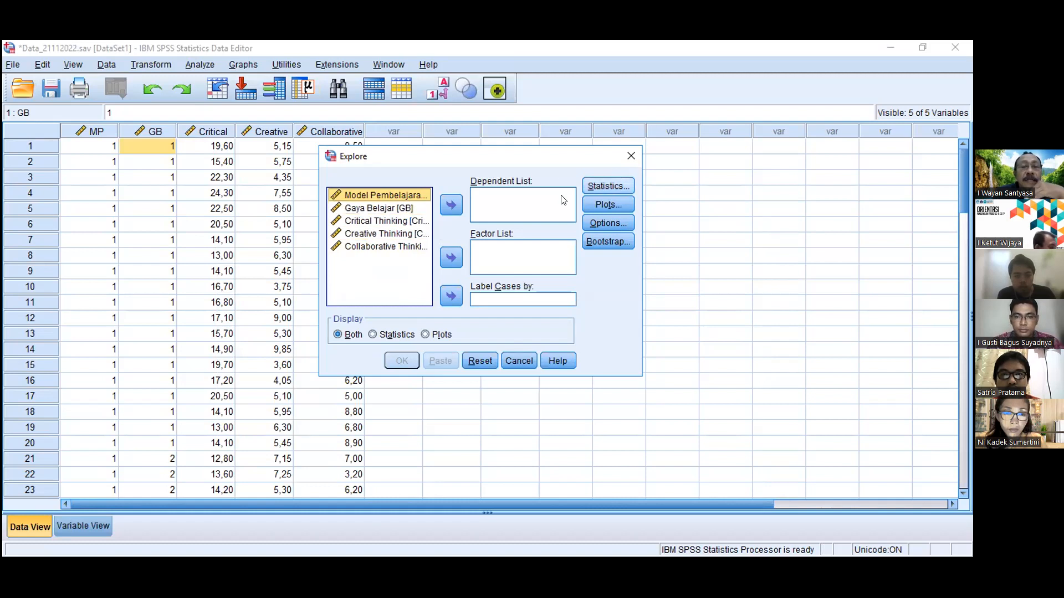
click(380, 221)
click(383, 195)
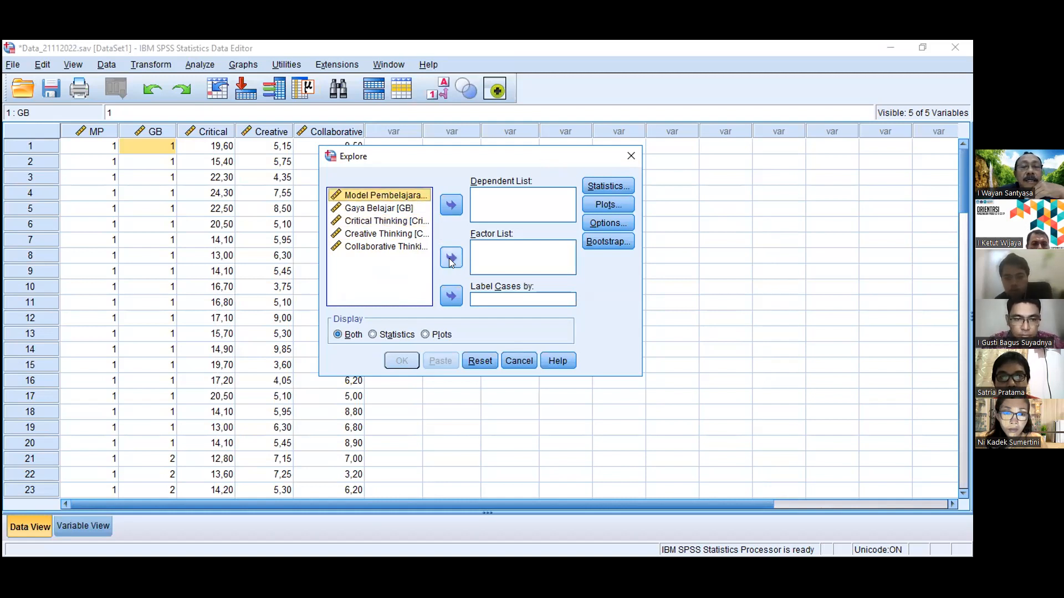
click(451, 259)
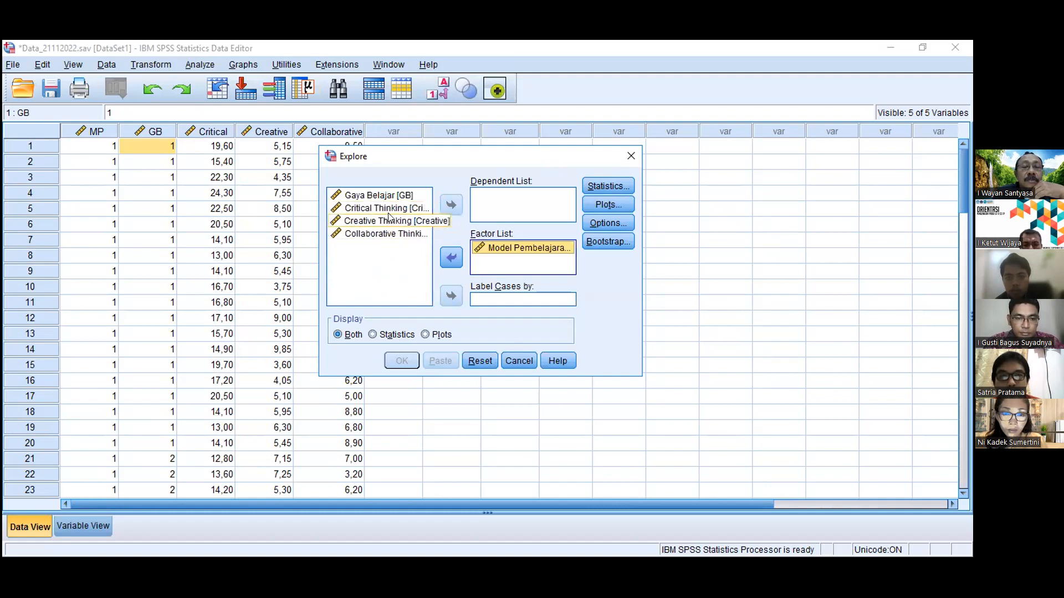
Assign Gaya Belajar [GB] as the variable that labels cases in the Explore analysis
click(381, 195)
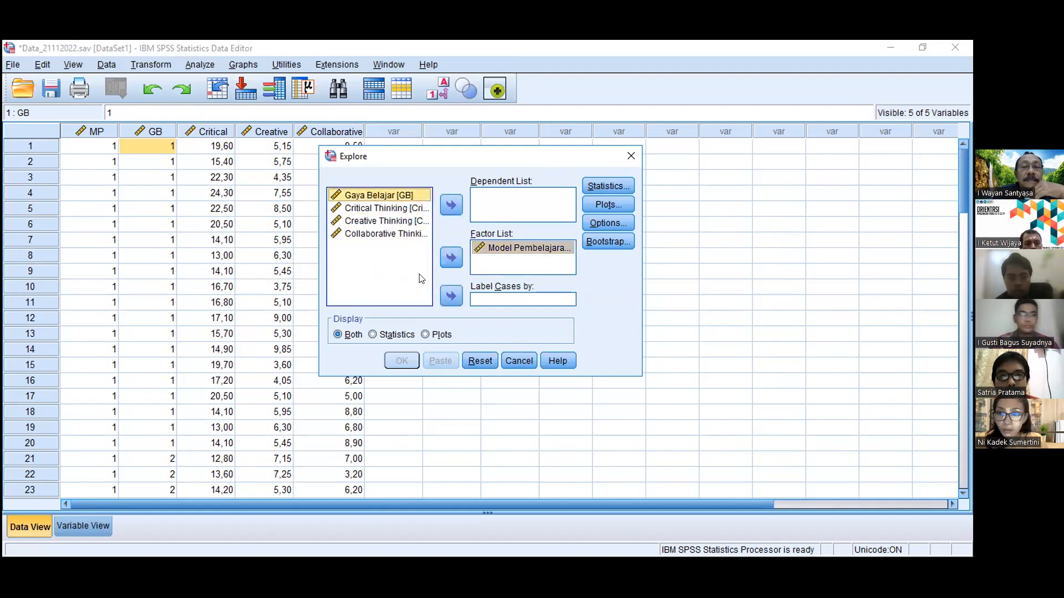
click(450, 258)
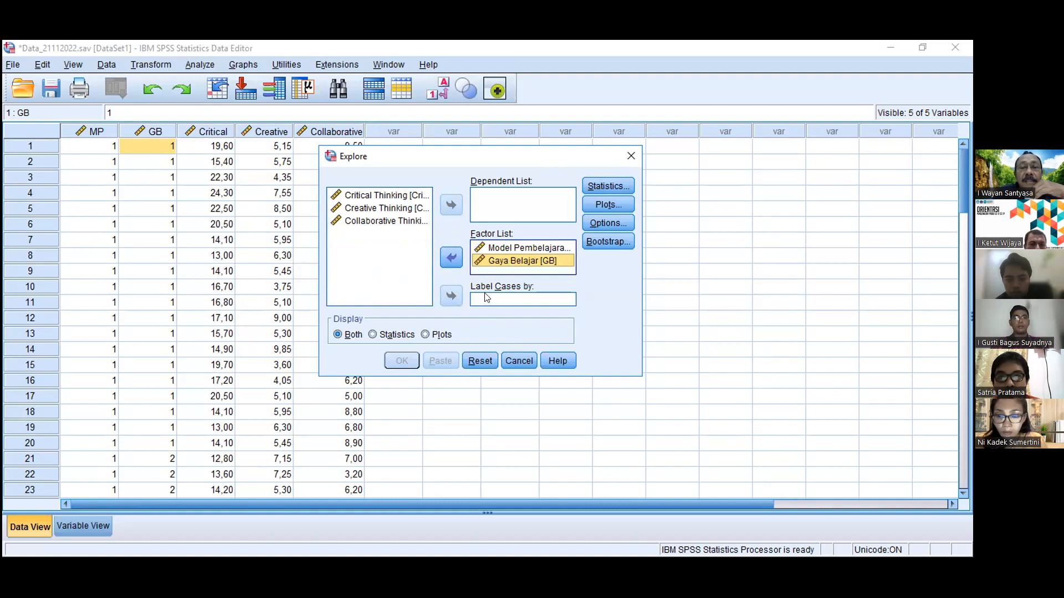
click(452, 257)
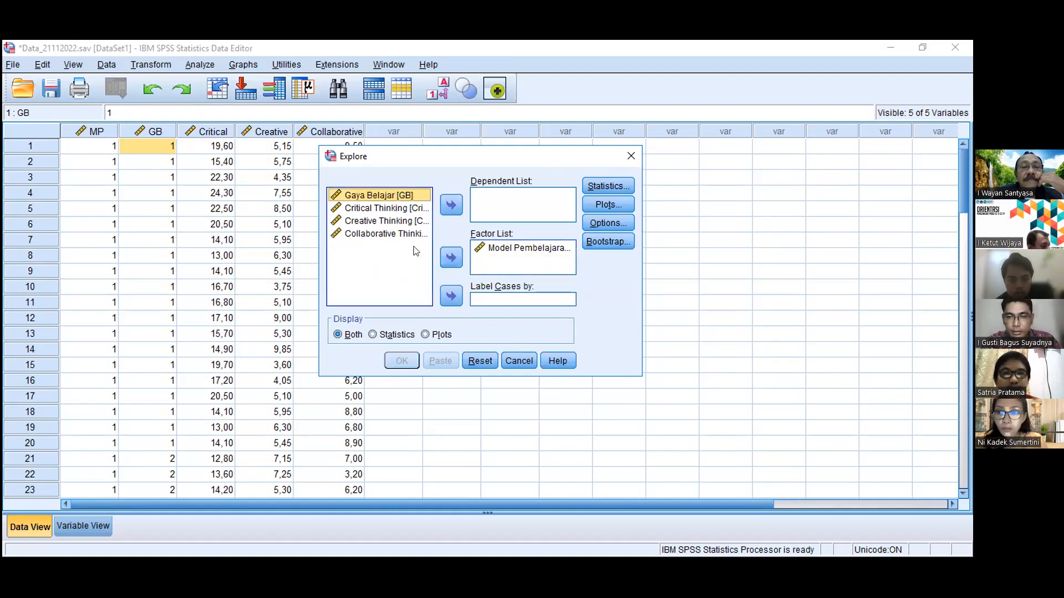
click(452, 297)
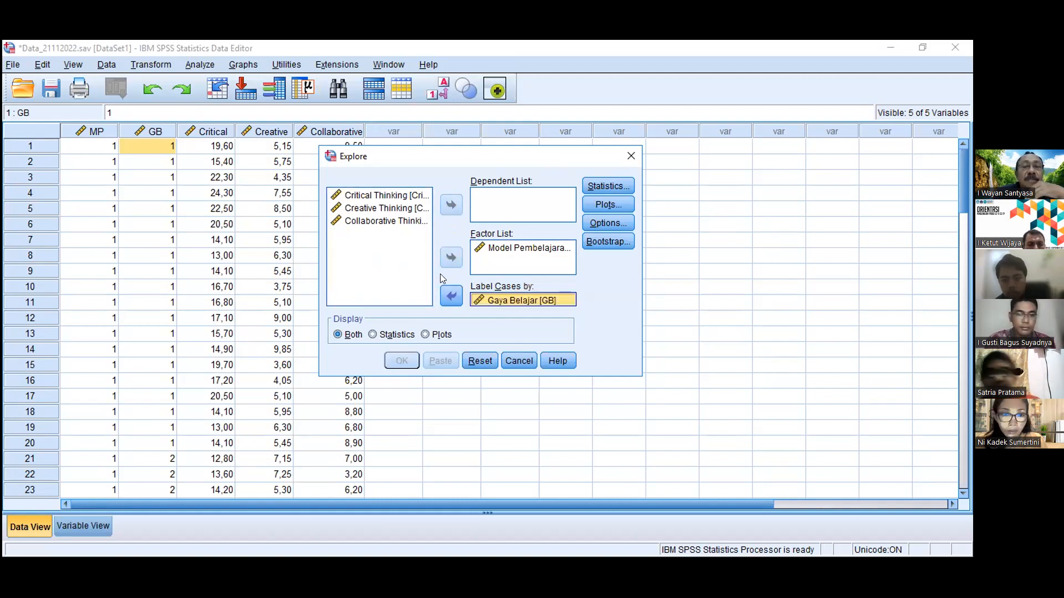
Add Critical Thinking, Creative Thinking and Collaborative Thinking to the dependent list of the Explore analysis
click(359, 197)
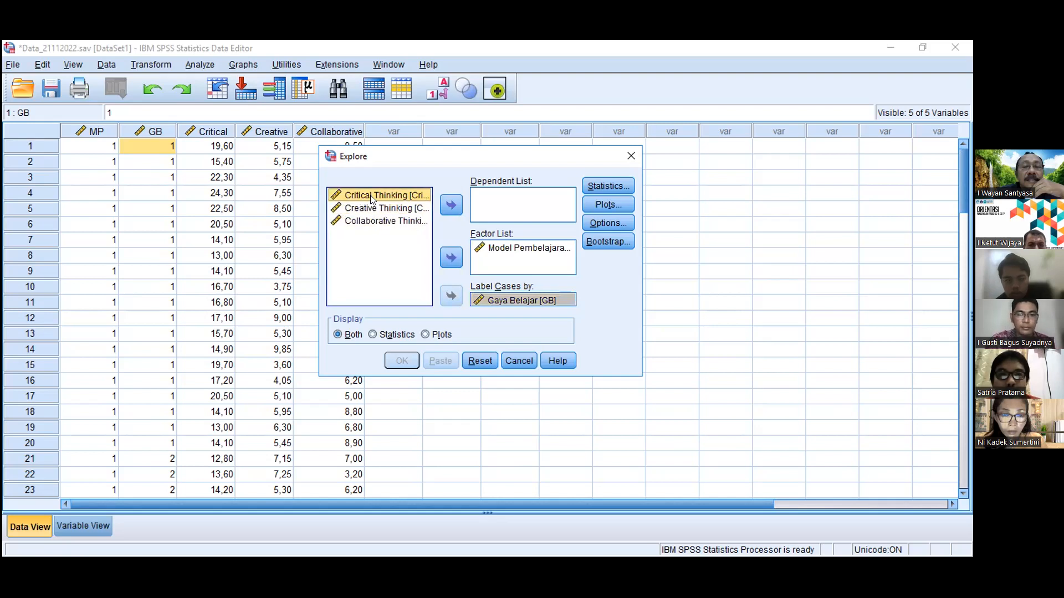
click(451, 205)
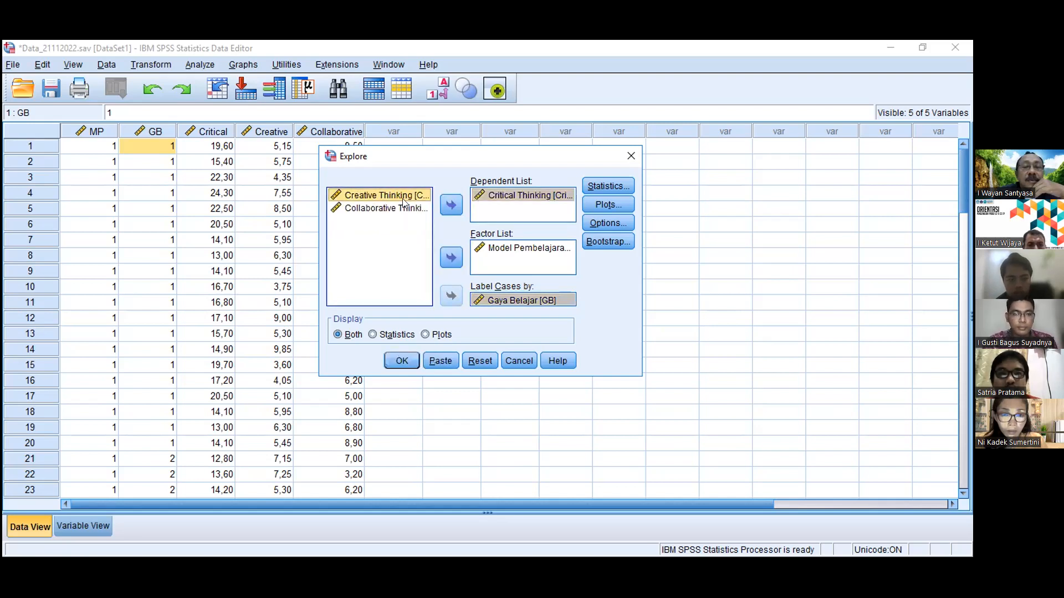
click(451, 205)
click(392, 198)
click(449, 206)
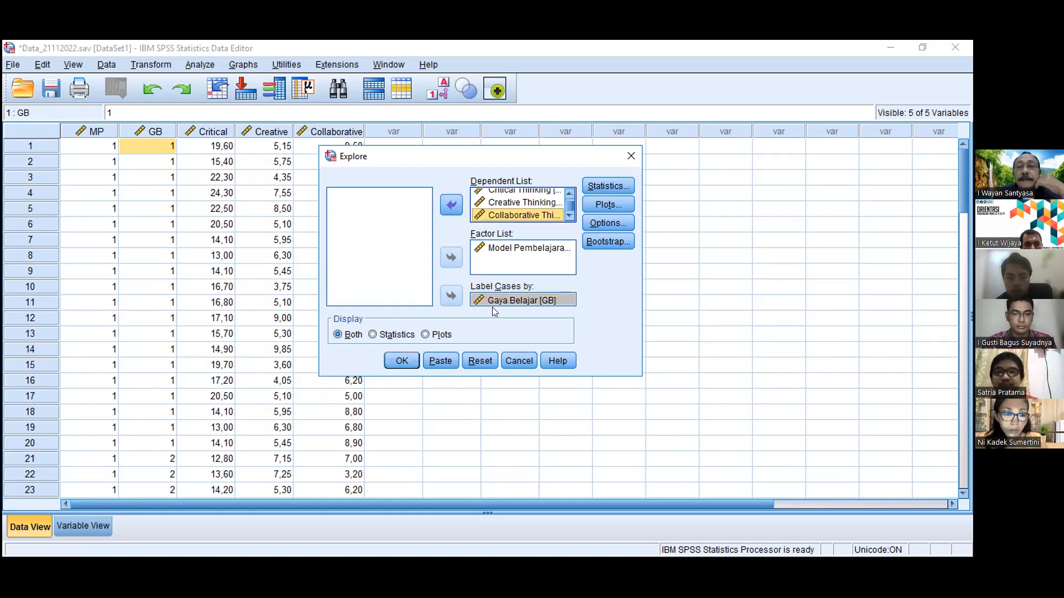
click(568, 193)
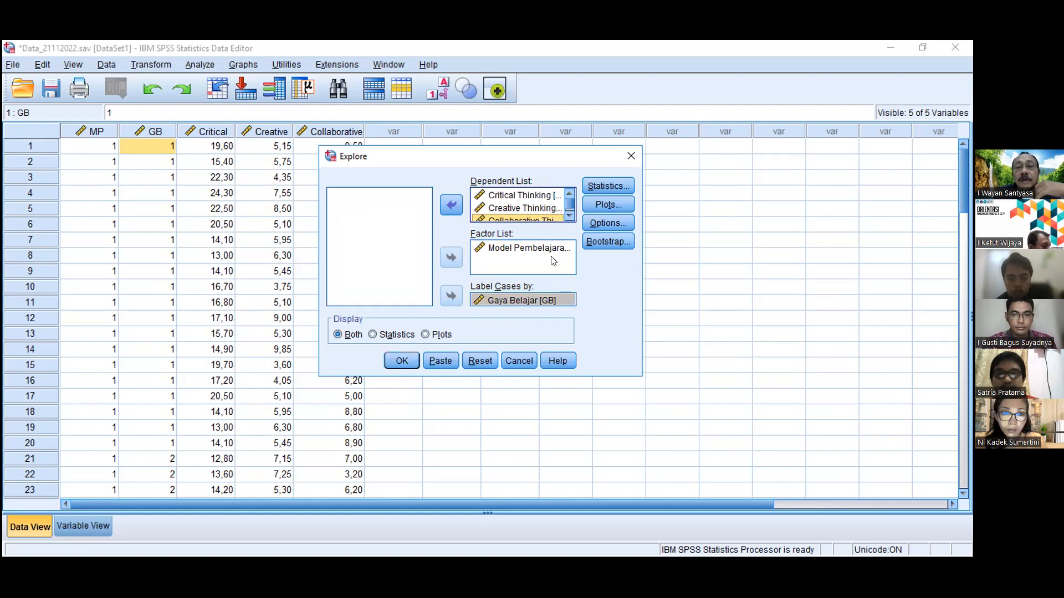
Review the missing-values options of the Explore analysis, leaving Exclude cases listwise selected
click(608, 224)
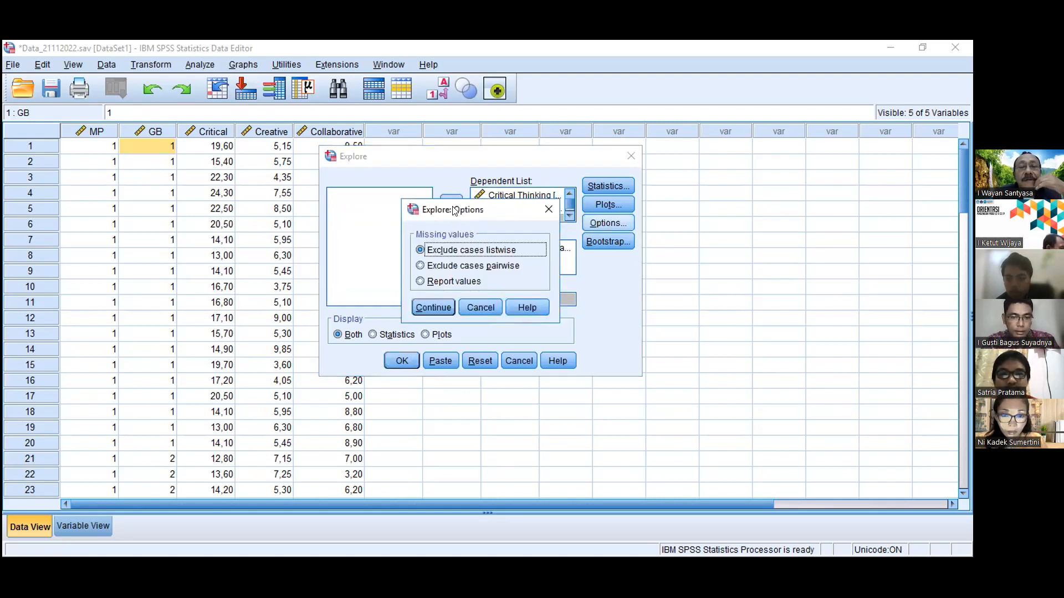
drag(454, 211, 650, 289)
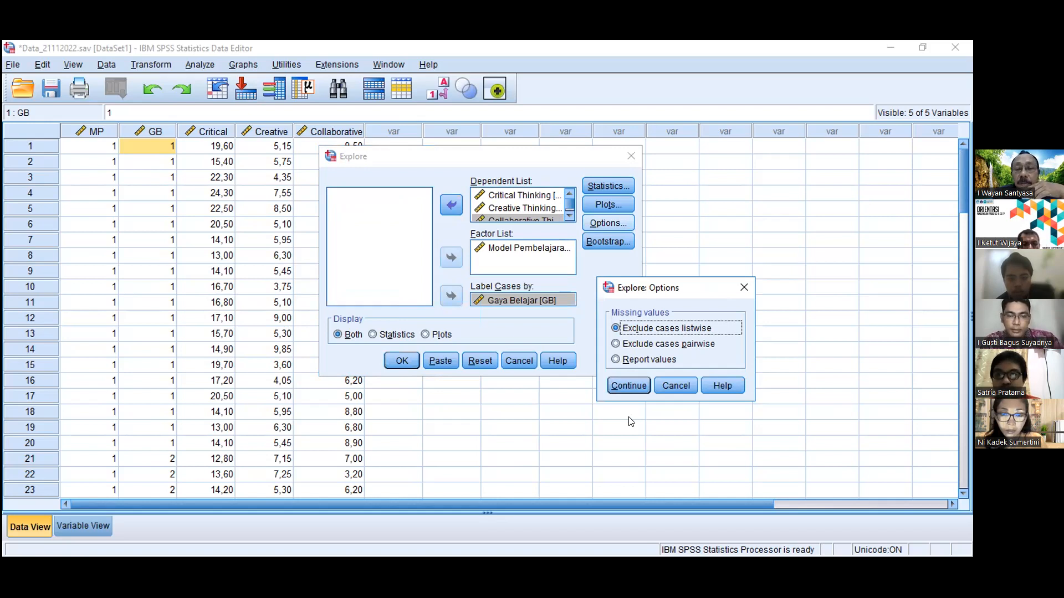
click(675, 387)
click(618, 387)
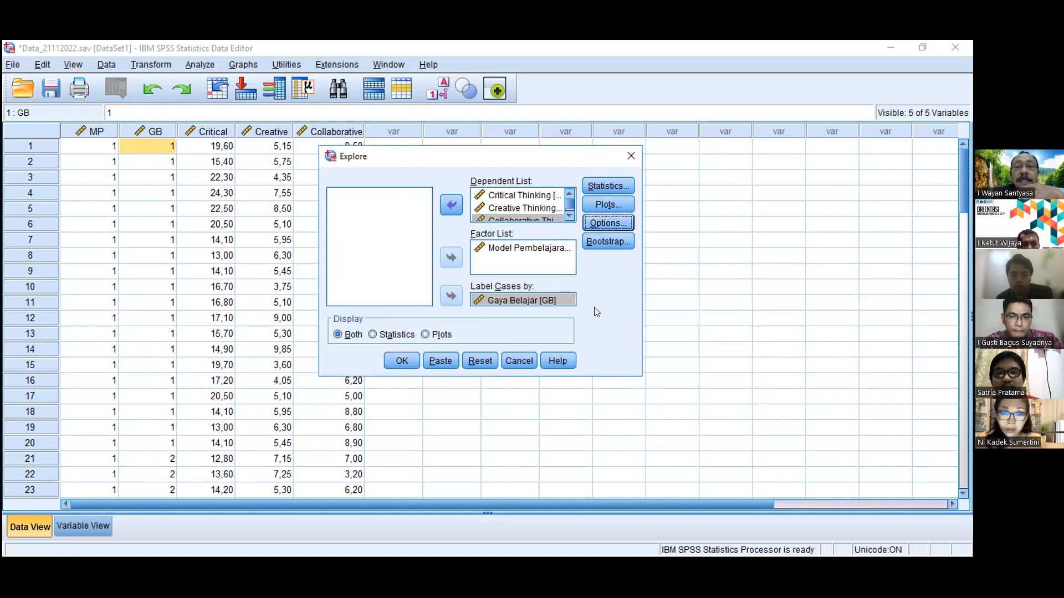
Accept Descriptives with a 95% confidence interval for the mean as the Explore statistics
click(612, 186)
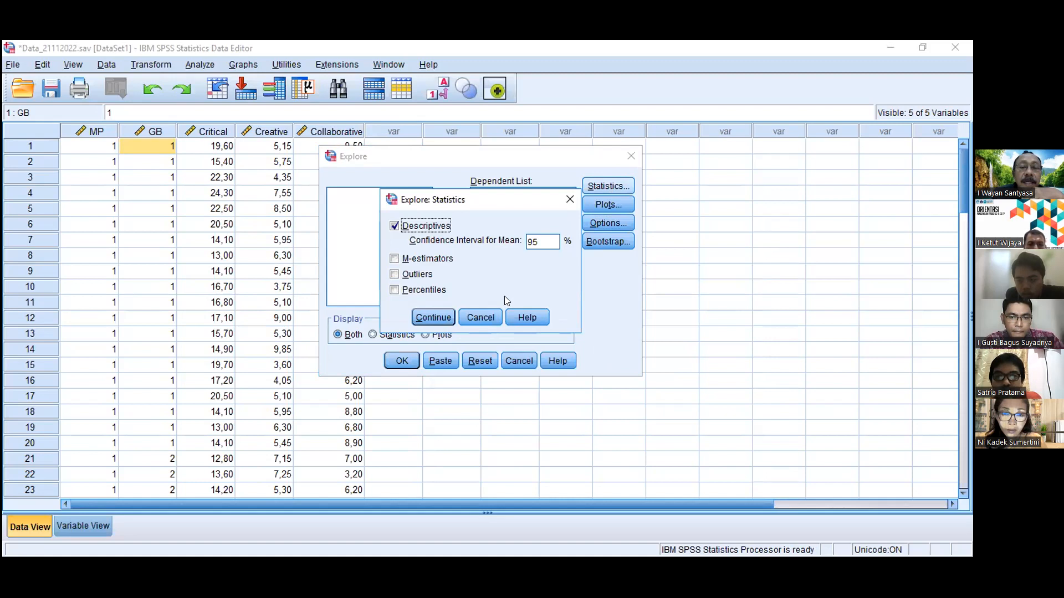
click(433, 317)
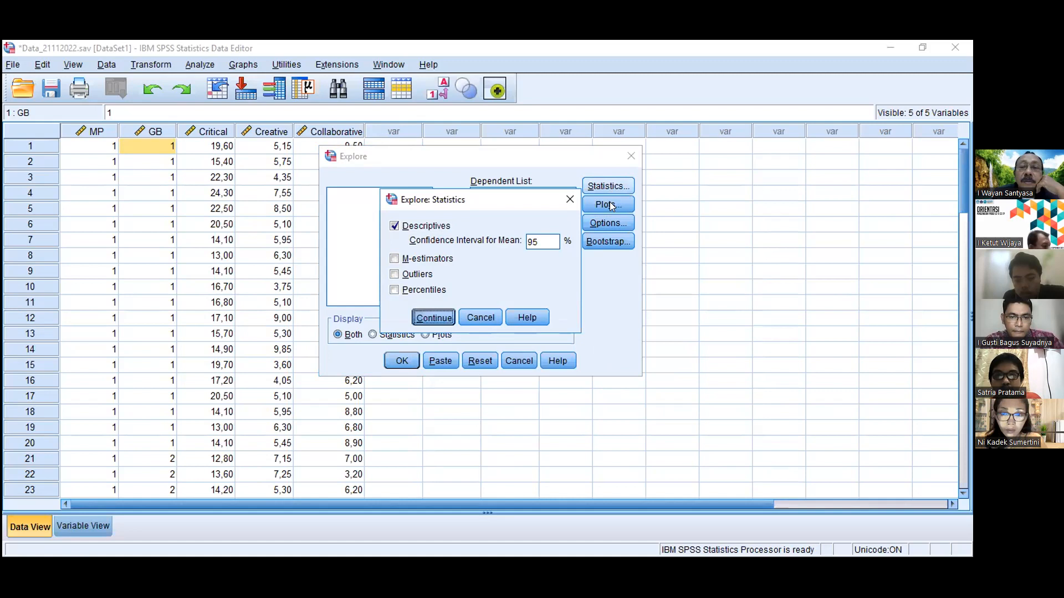
key(Return)
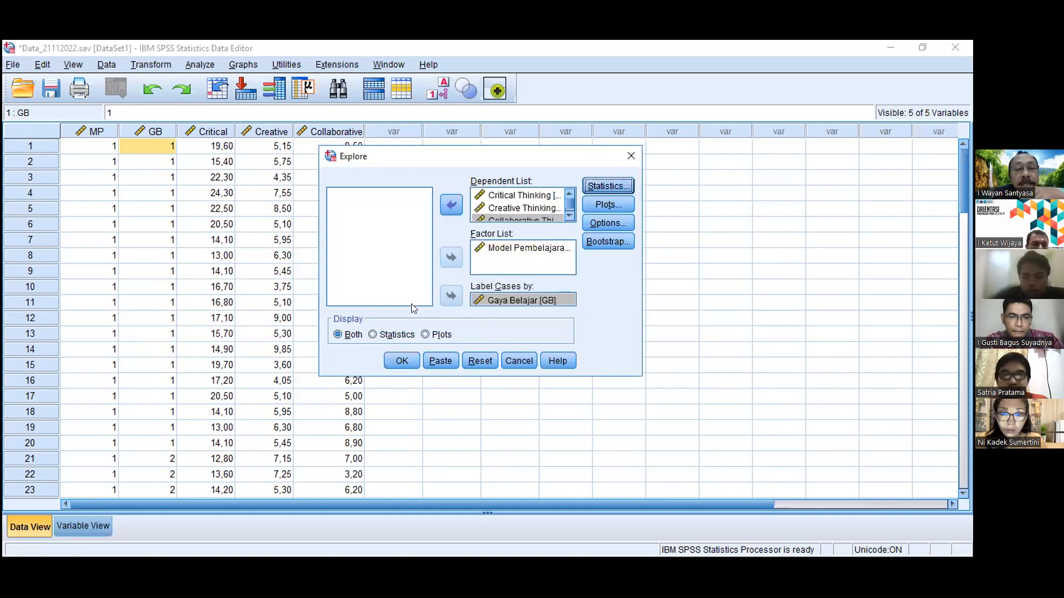
Set the Explore plots to normality plots with tests only, without boxplots or stem-and-leaf, and run the analysis
key(alt+t)
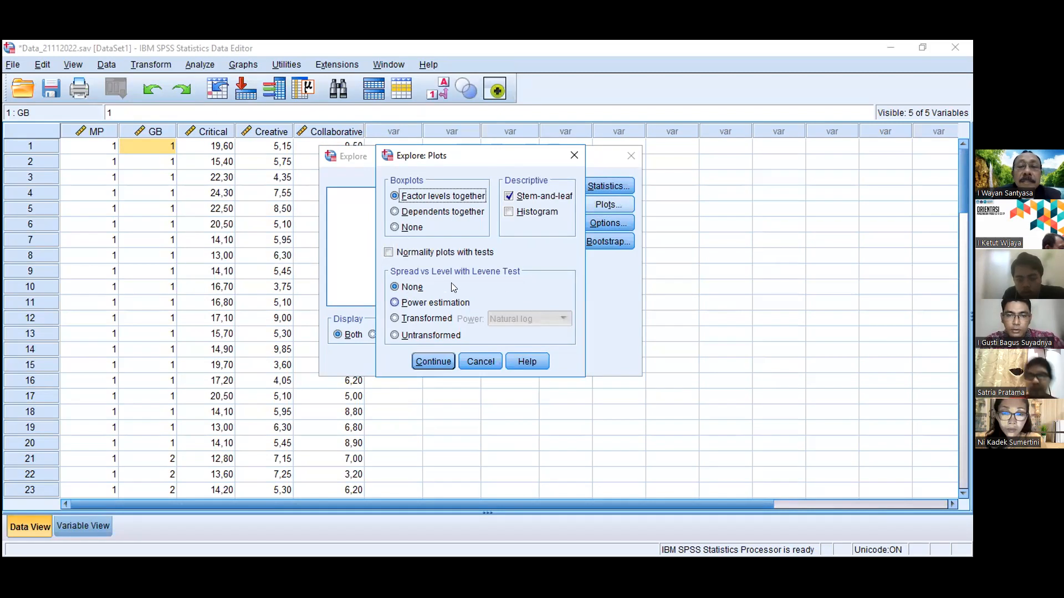
click(508, 196)
click(509, 196)
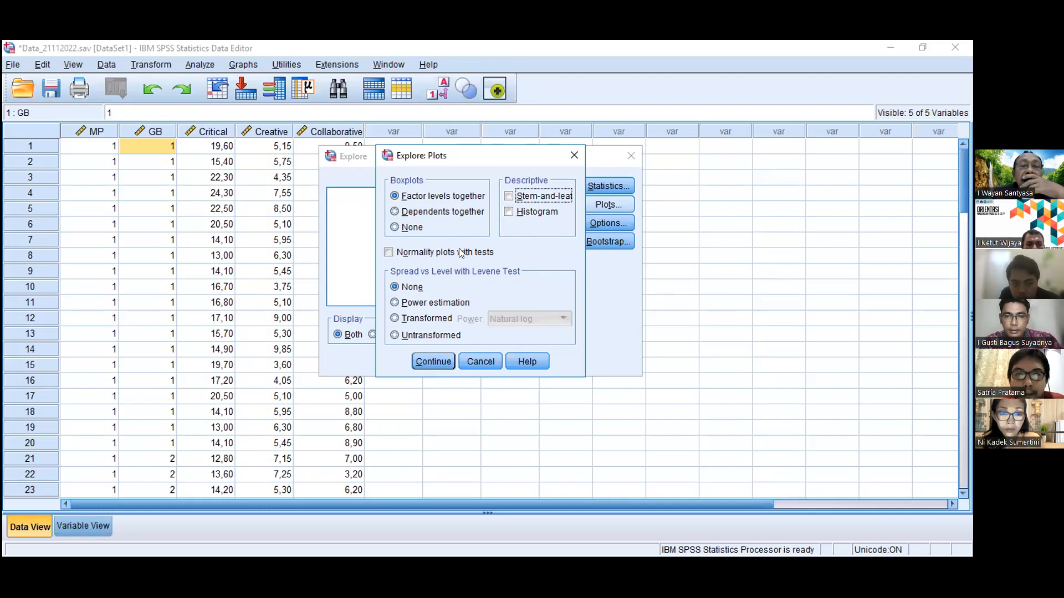
click(395, 228)
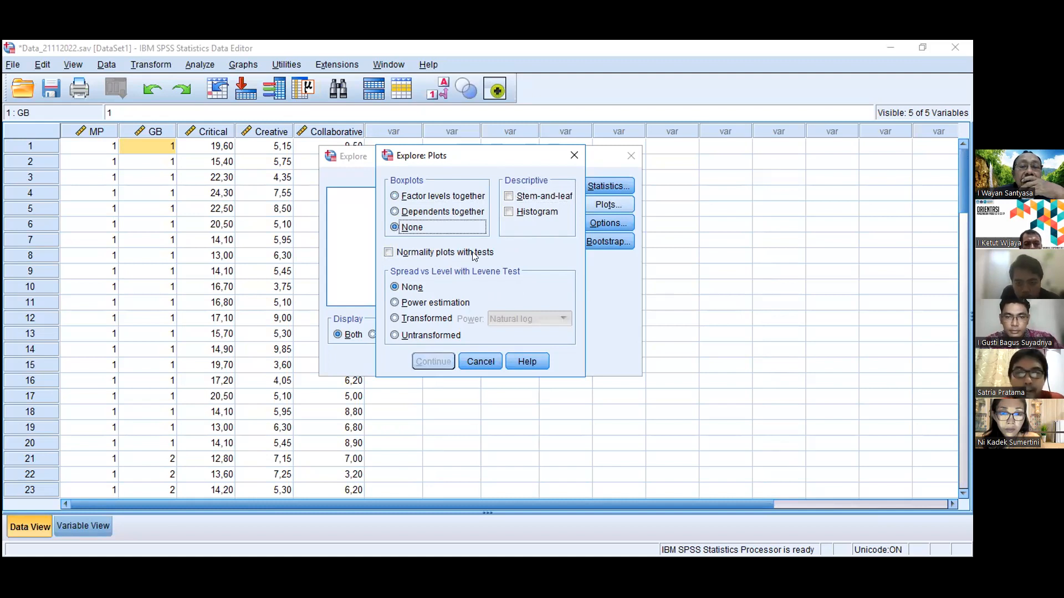
click(388, 253)
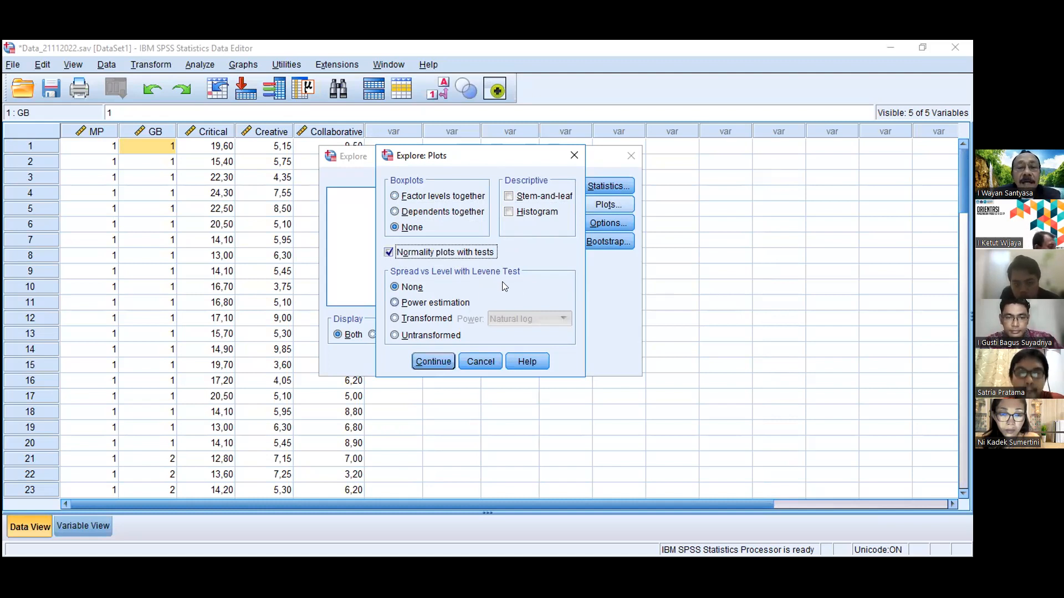
click(438, 361)
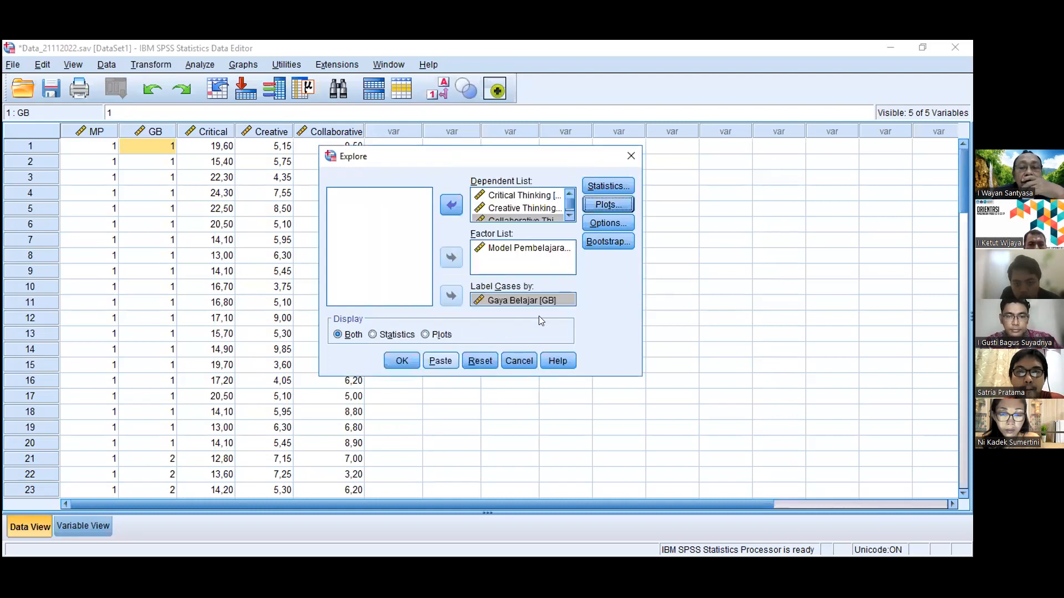
click(396, 355)
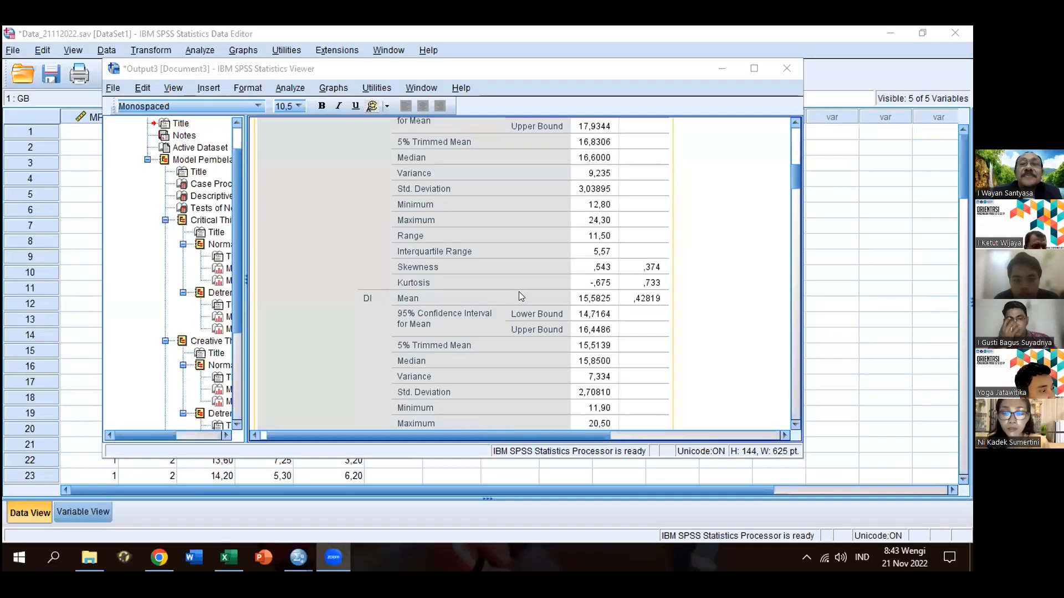
Reposition the output window and examine the Case Processing Summary and the Descriptives for the three thinking variables by learning model
click(220, 70)
drag(220, 70, 179, 110)
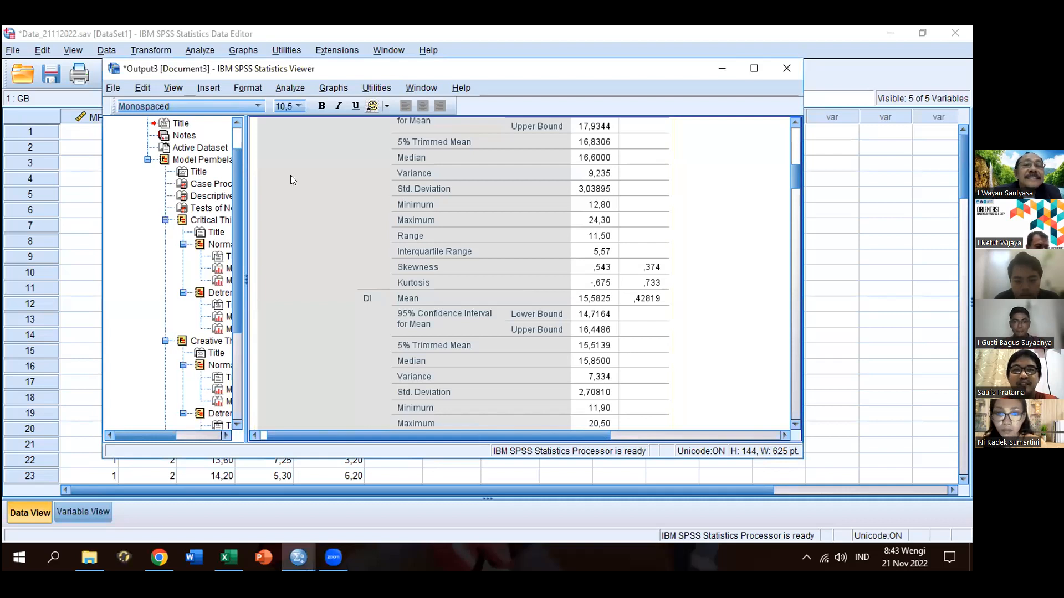
scroll(608, 280, up, 3)
scroll(609, 281, down, 5)
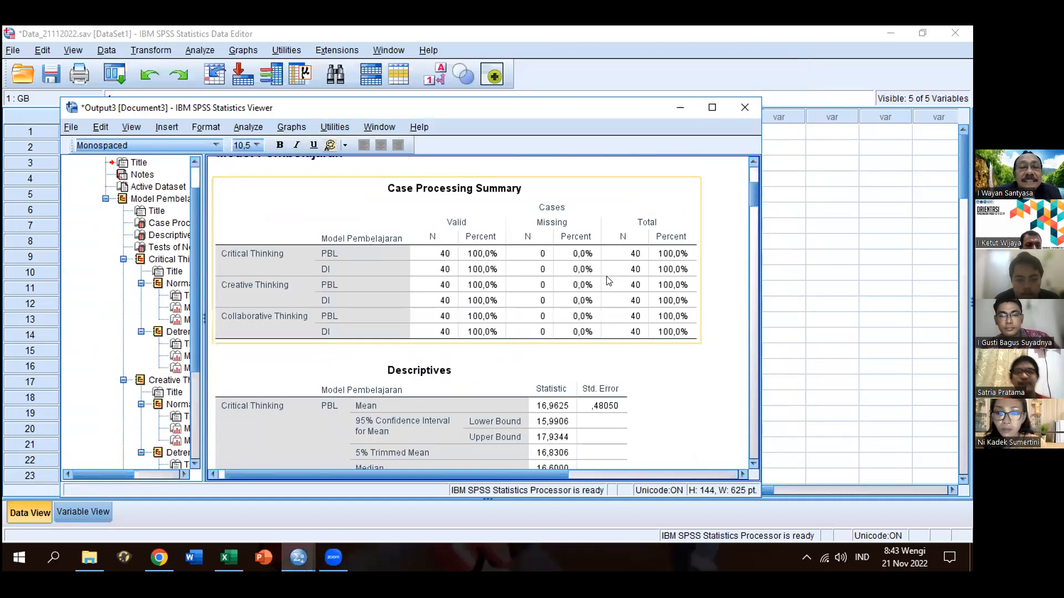
scroll(609, 281, up, 1)
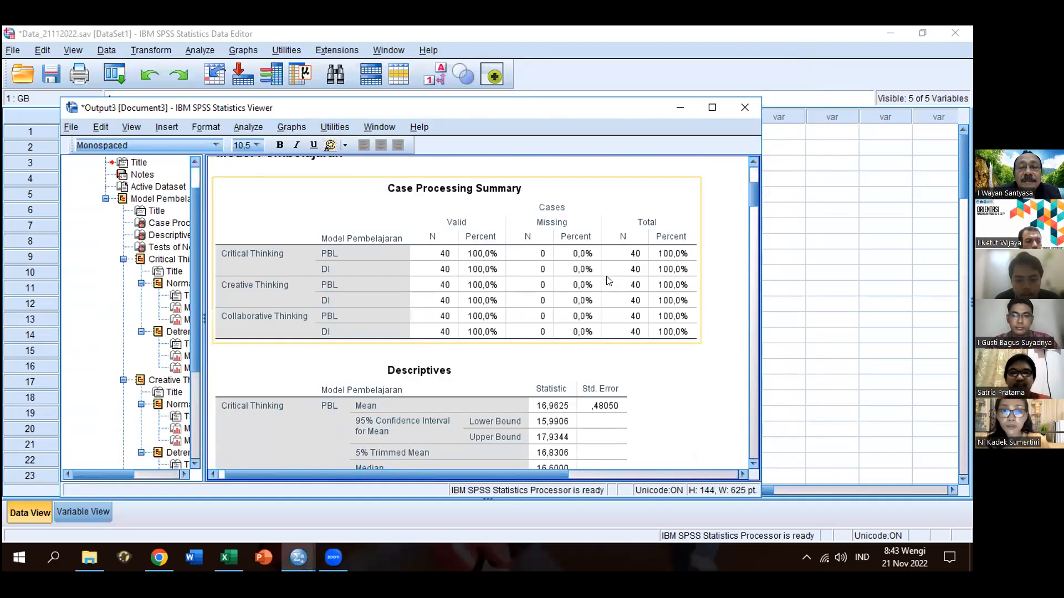
click(663, 376)
scroll(646, 392, down, 3)
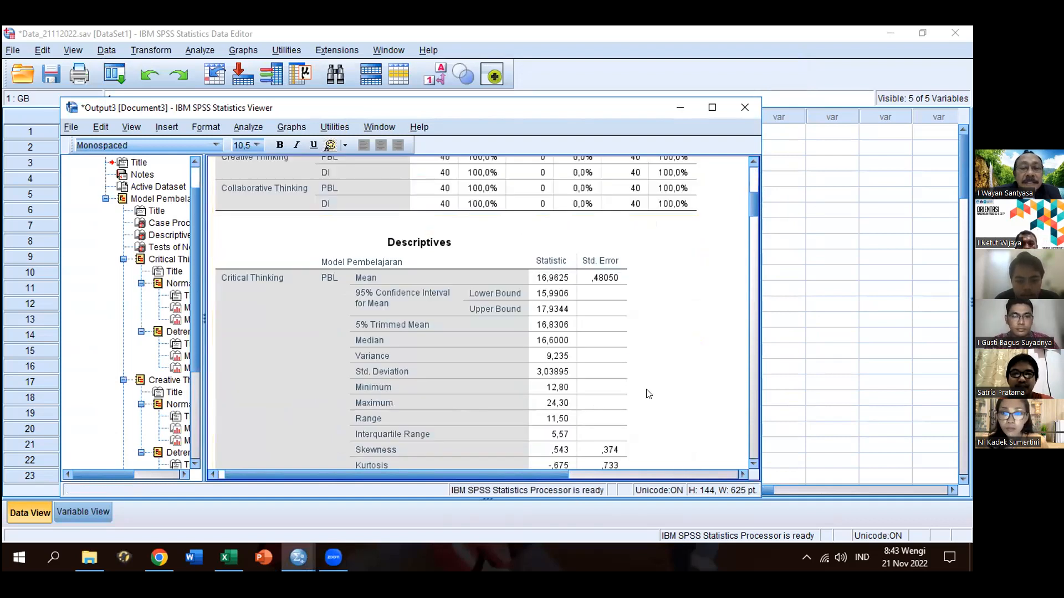
scroll(648, 391, down, 6)
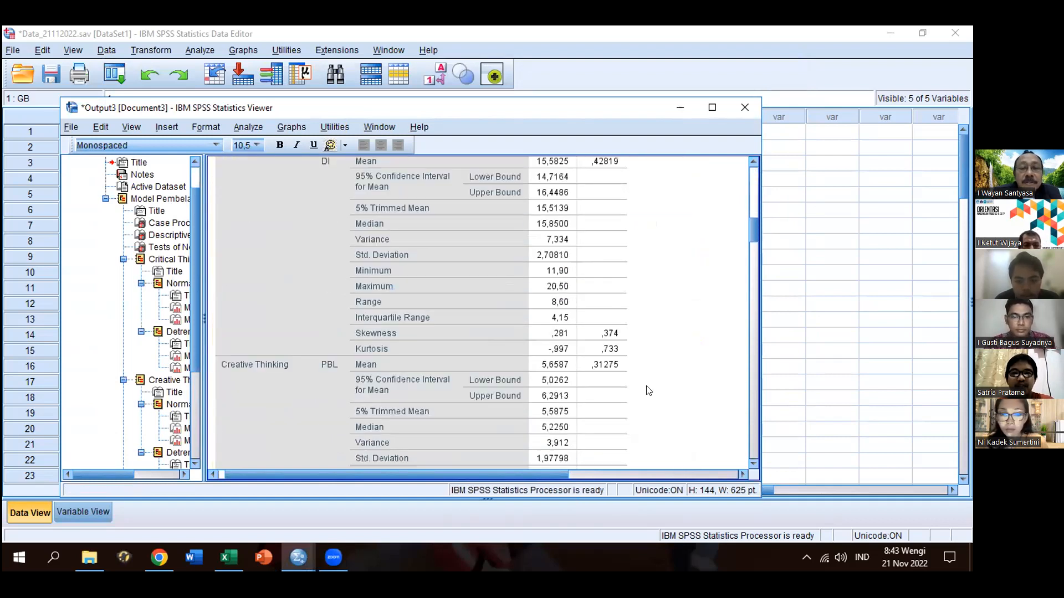
scroll(648, 390, down, 7)
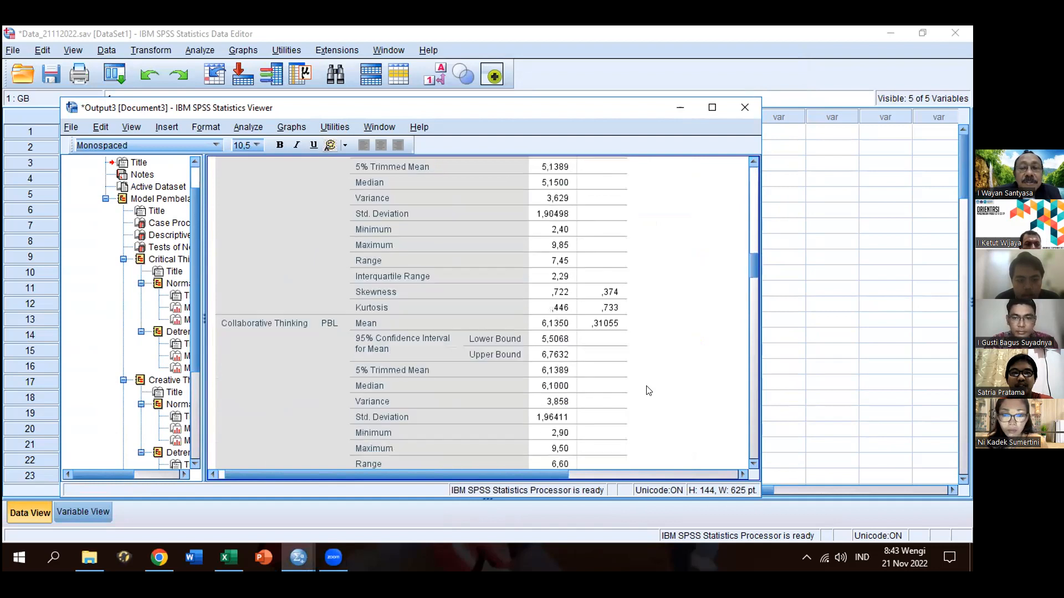
scroll(648, 391, down, 5)
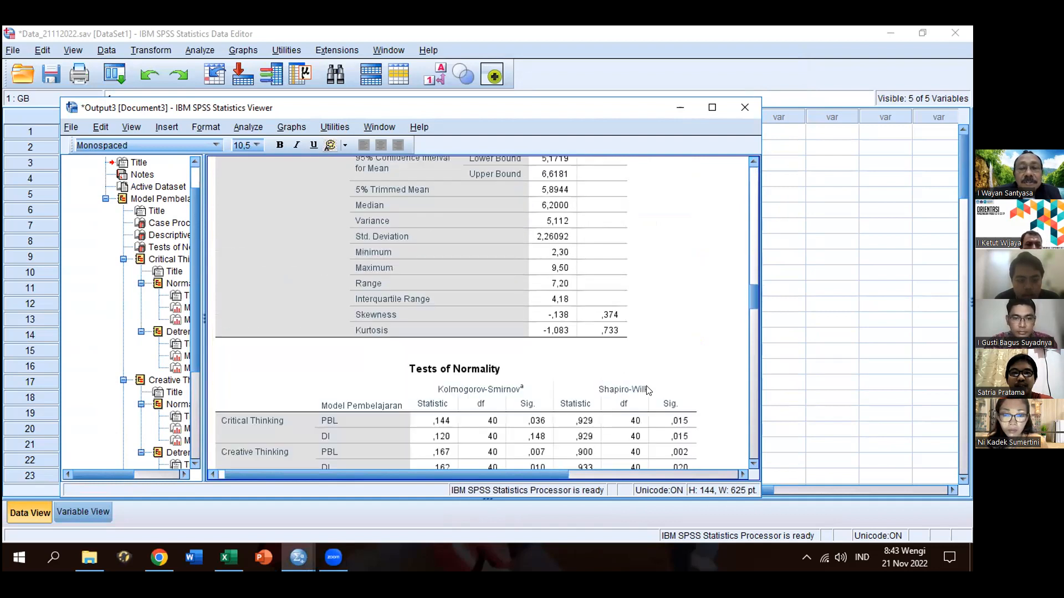
Examine the Tests of Normality table and the Normal Q-Q Plot of Critical Thinking for PBL
click(648, 390)
scroll(648, 391, down, 1)
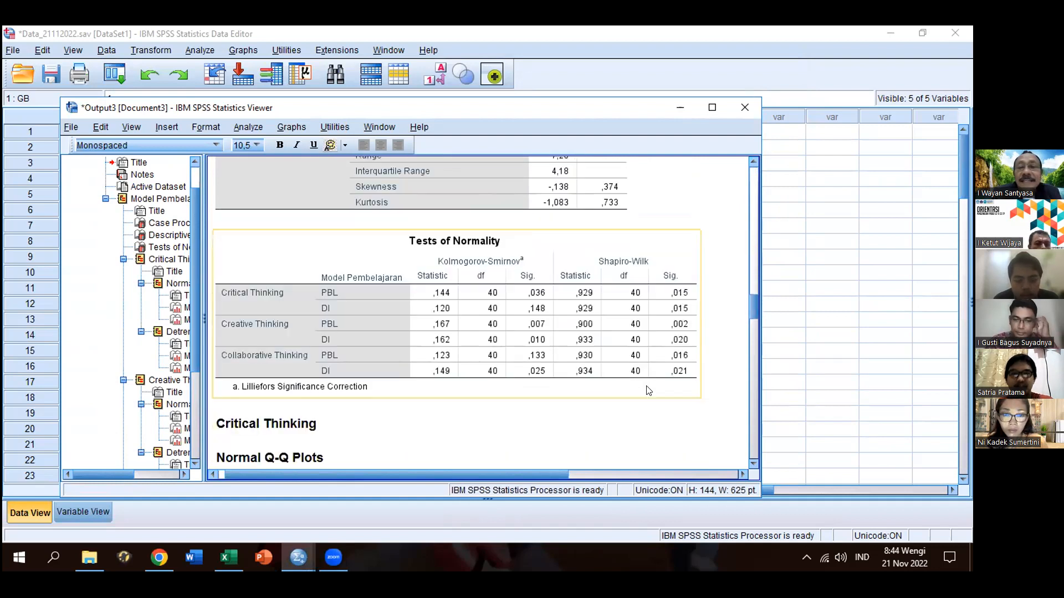
scroll(649, 391, down, 1)
click(648, 392)
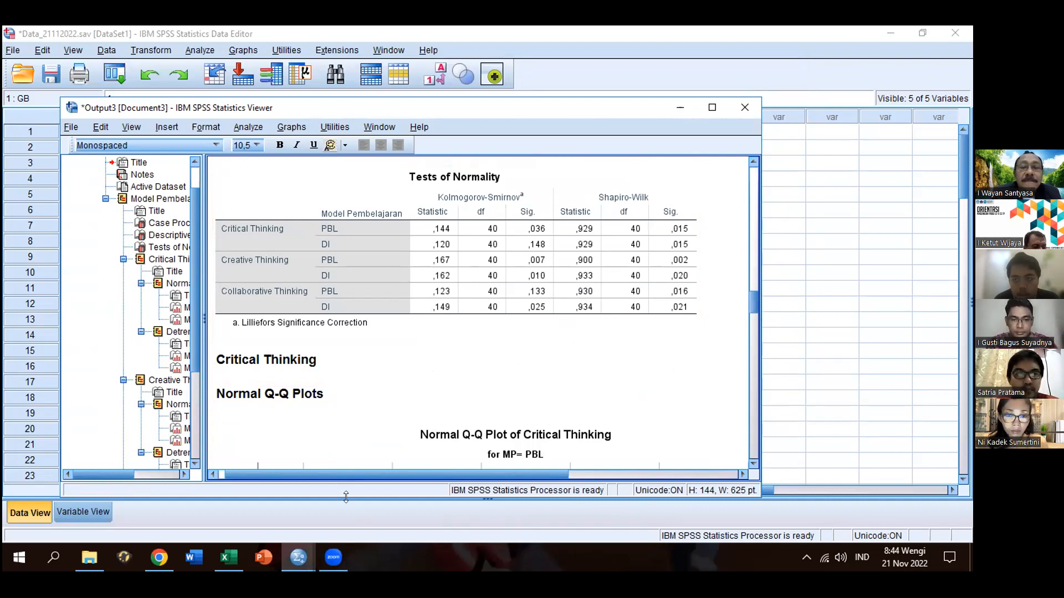
click(459, 363)
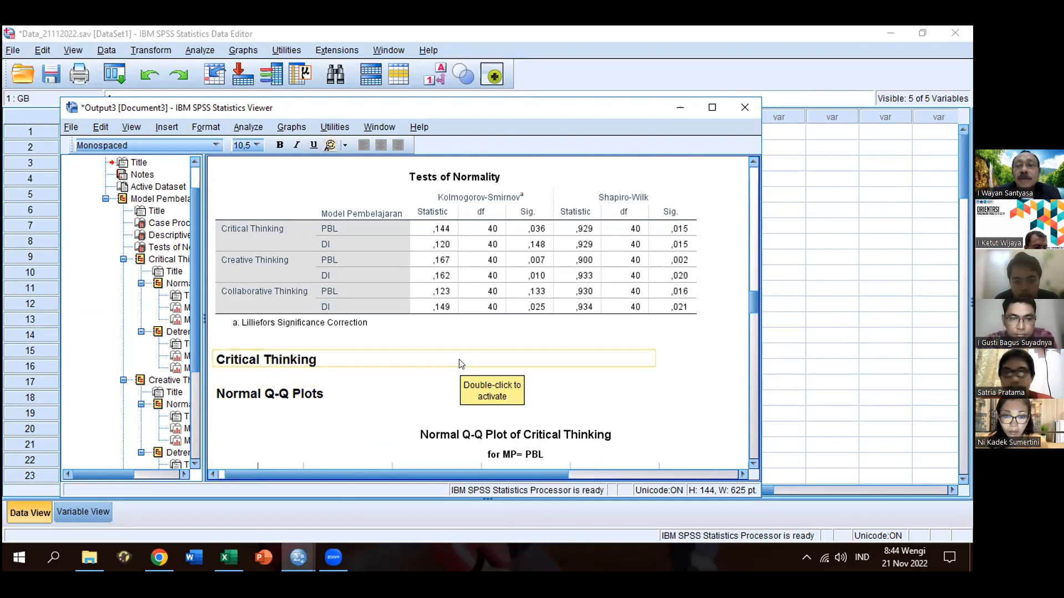
click(308, 55)
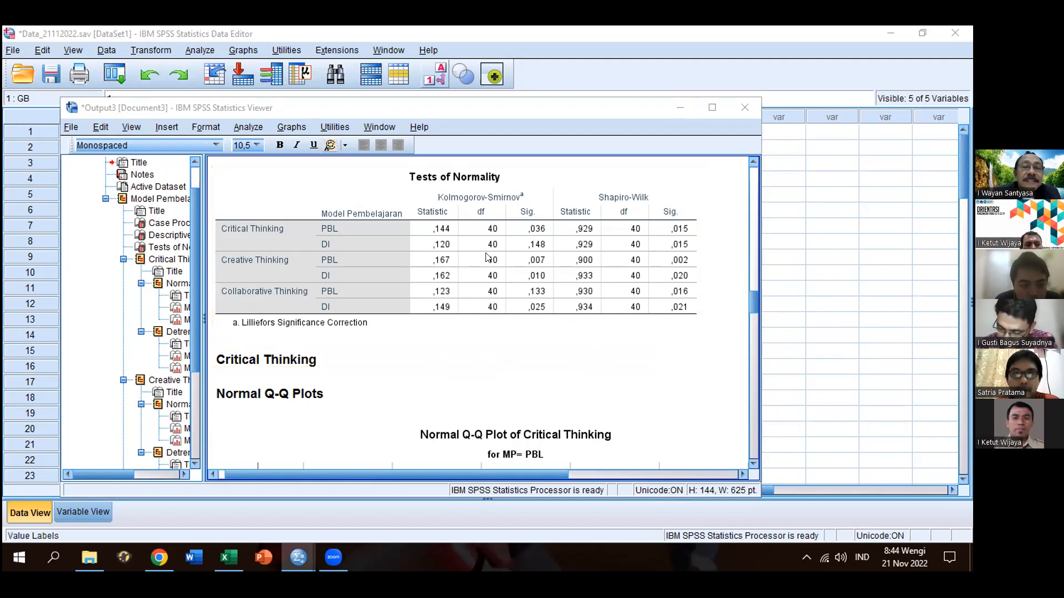
scroll(495, 265, down, 3)
scroll(495, 265, down, 3)
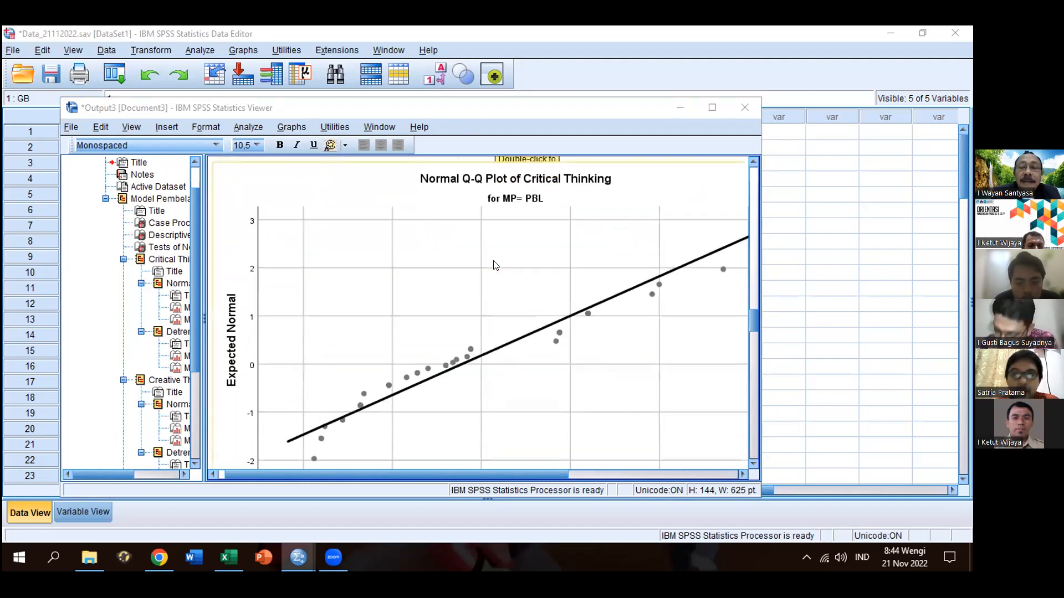
scroll(495, 266, up, 8)
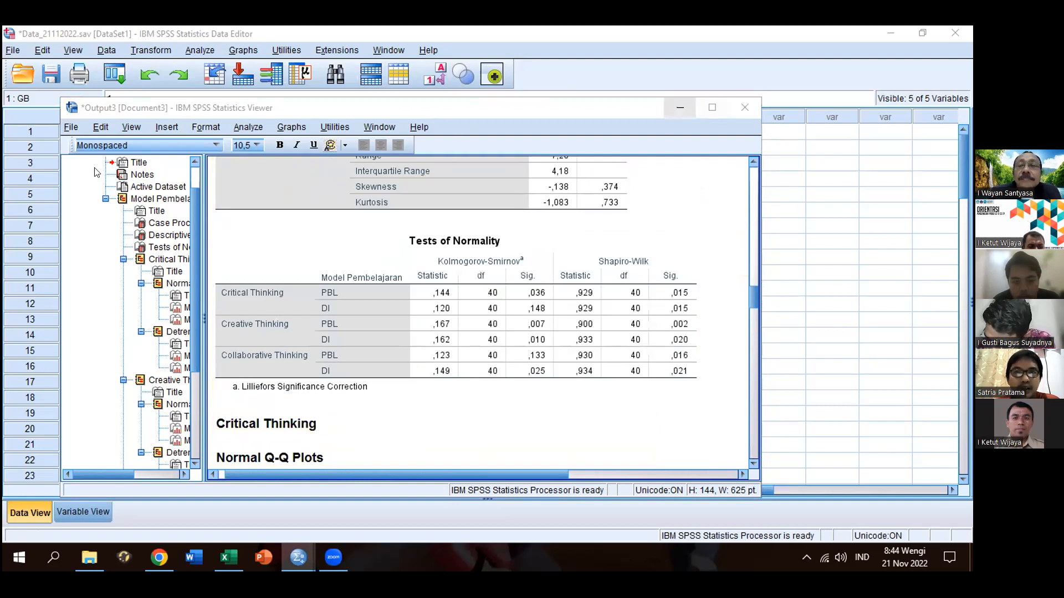
Rerun the Explore analysis from the dataset with normality plots turned off and Spread vs Level with Levene Test set to Power estimation
click(27, 164)
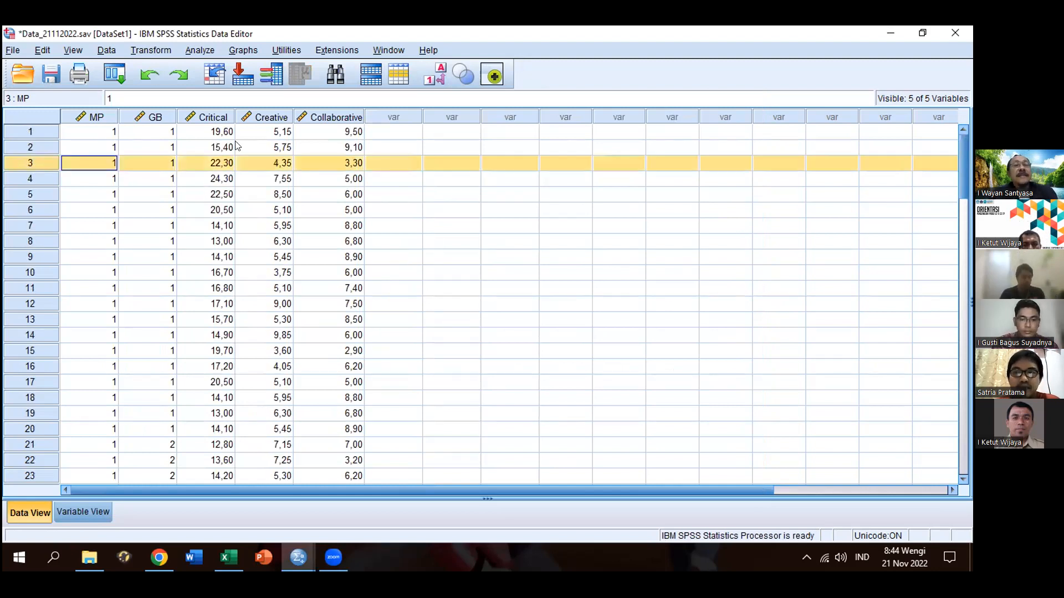
click(205, 53)
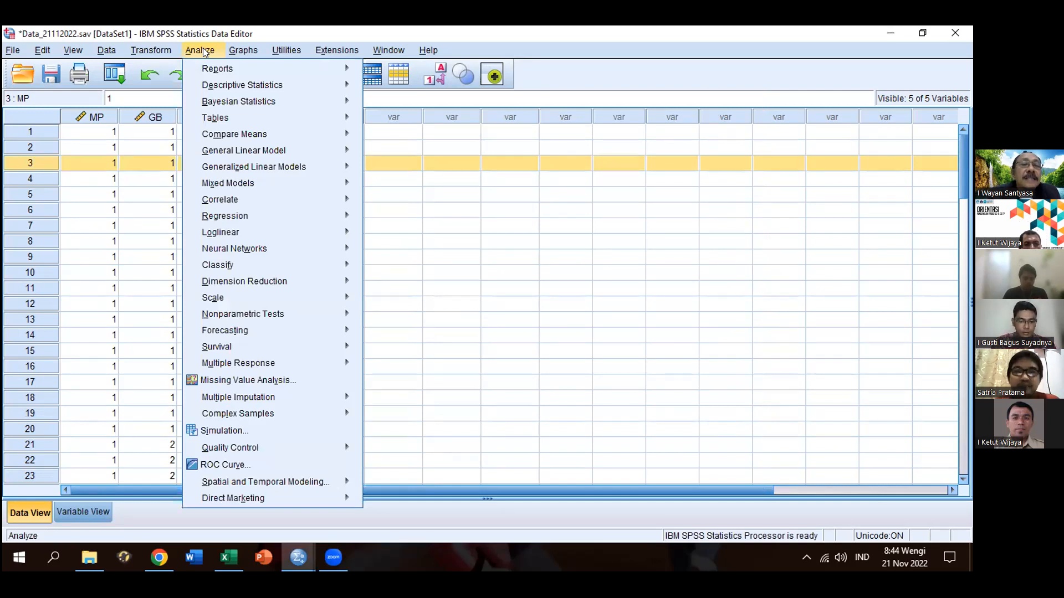
mouse_move(269, 87)
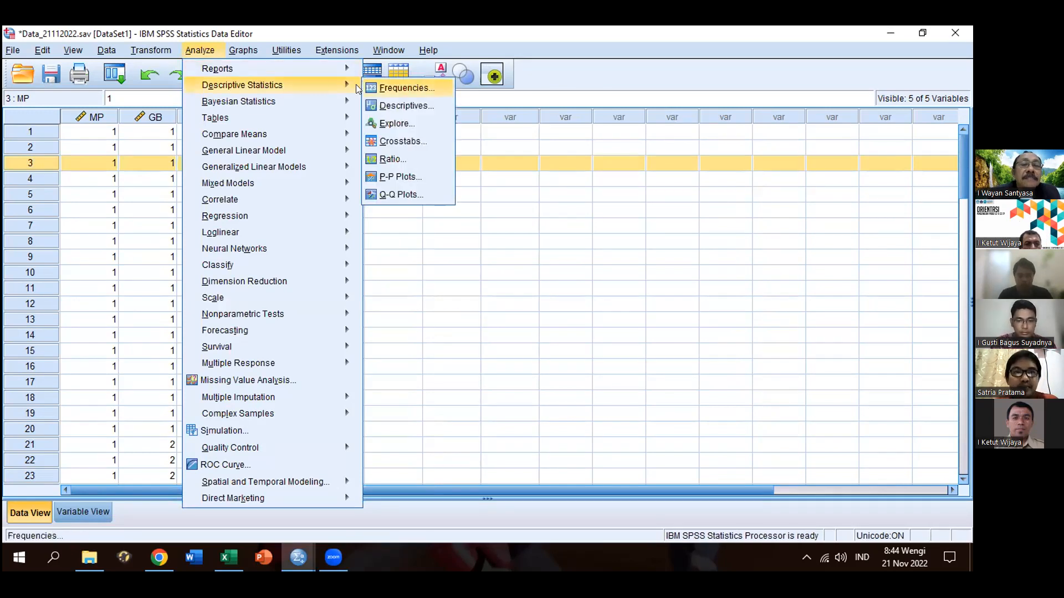
click(407, 122)
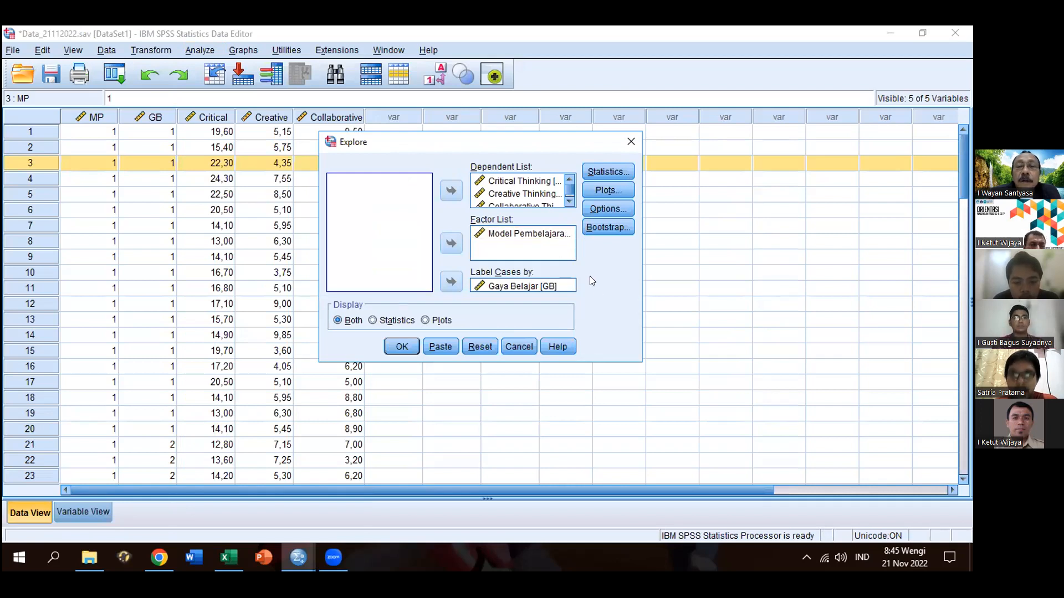
click(600, 185)
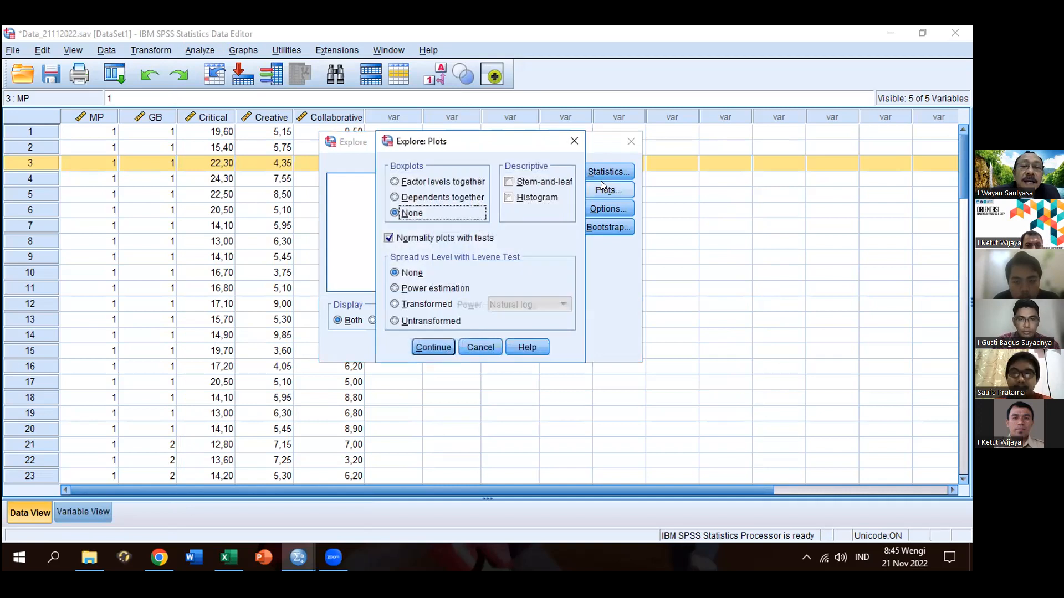
click(386, 239)
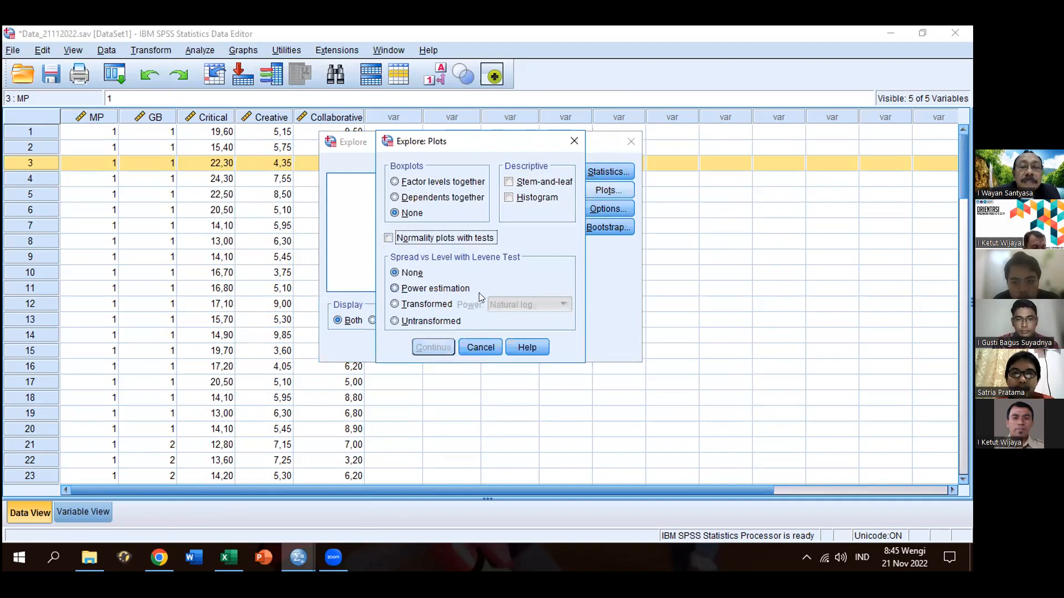
click(401, 290)
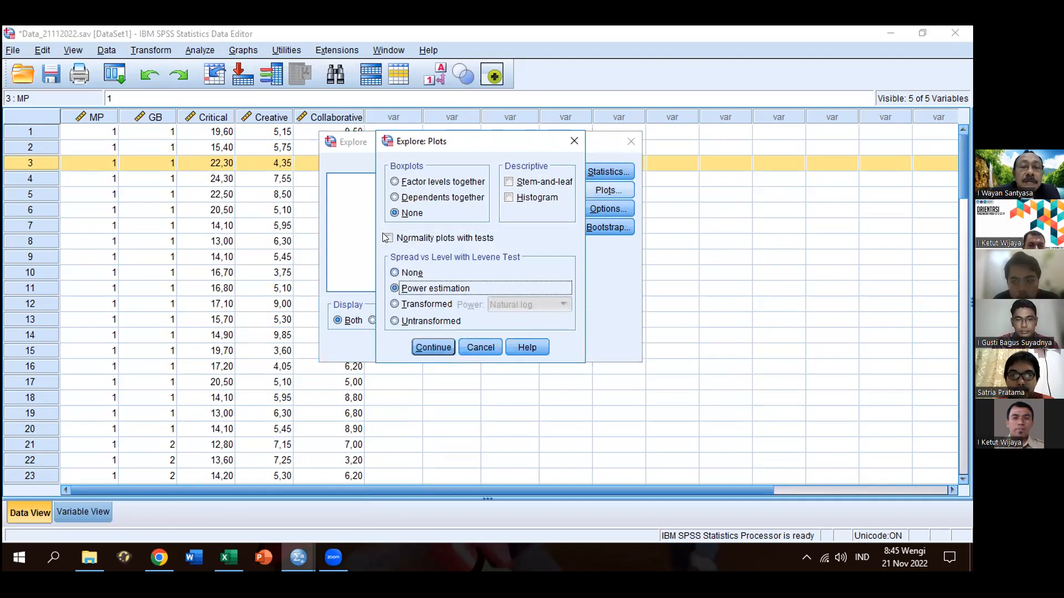
click(381, 100)
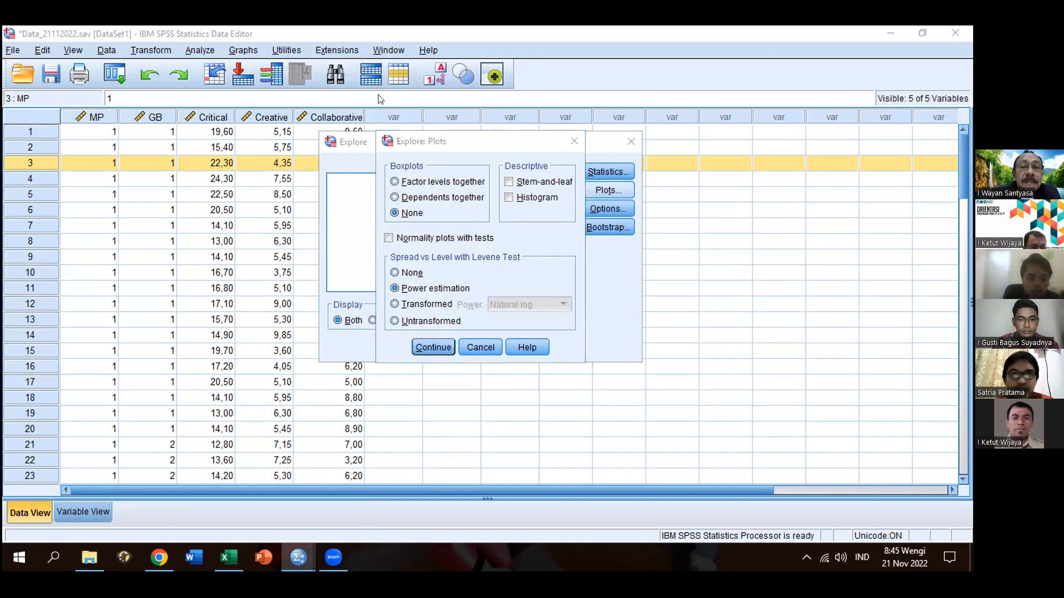
click(429, 345)
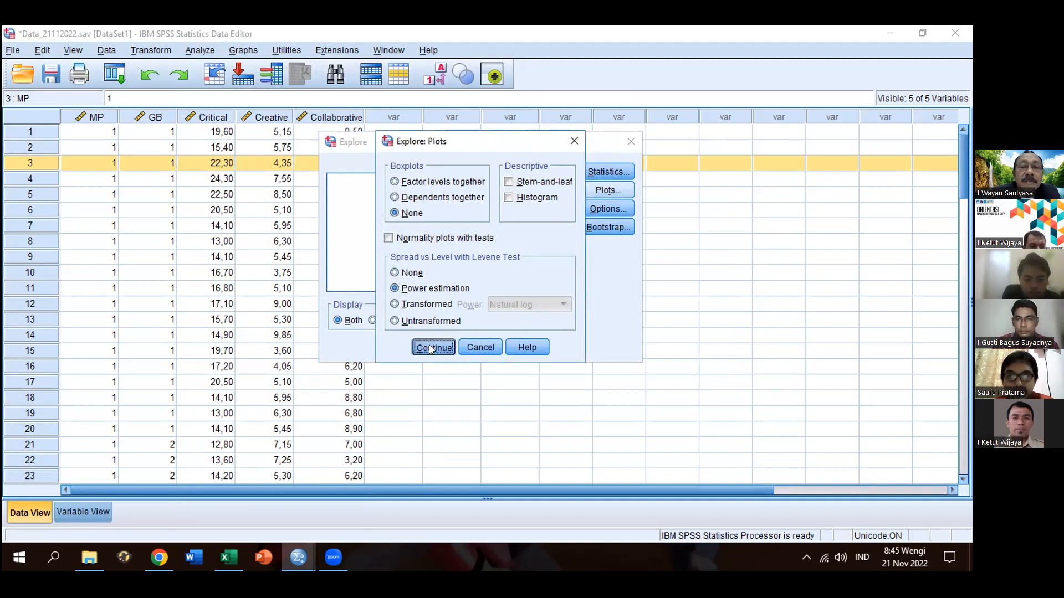
click(429, 344)
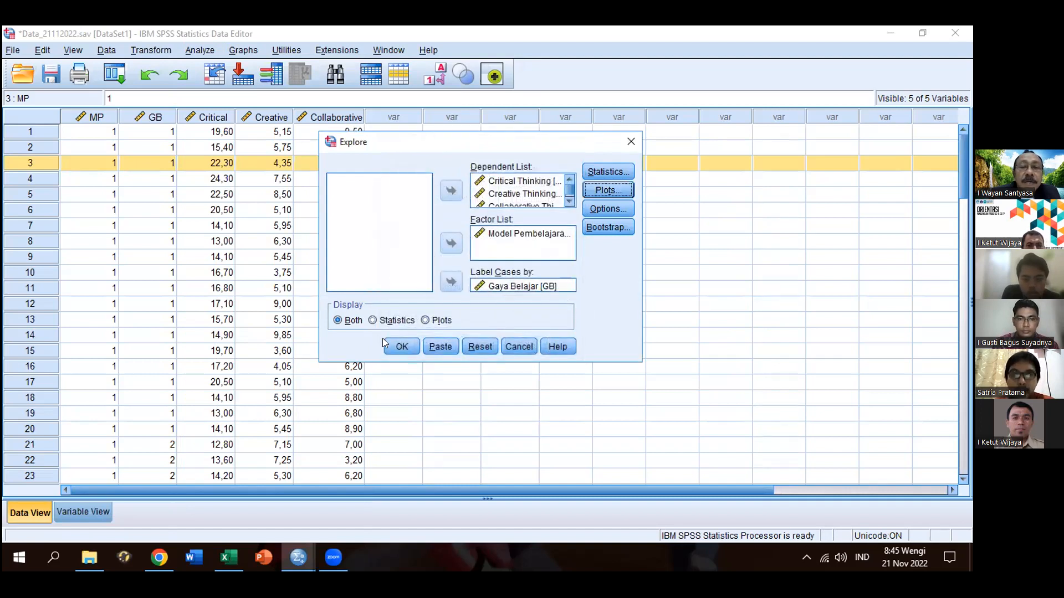
click(406, 347)
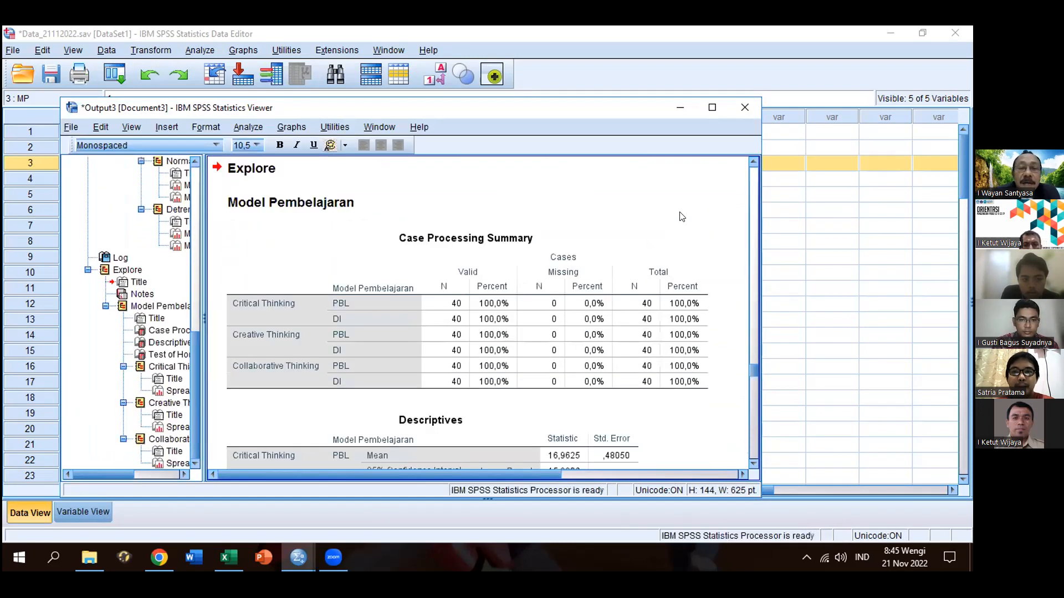
Review the new Explore output down to the Test of Homogeneity of Variance table for the three thinking variables
scroll(682, 217, up, 5)
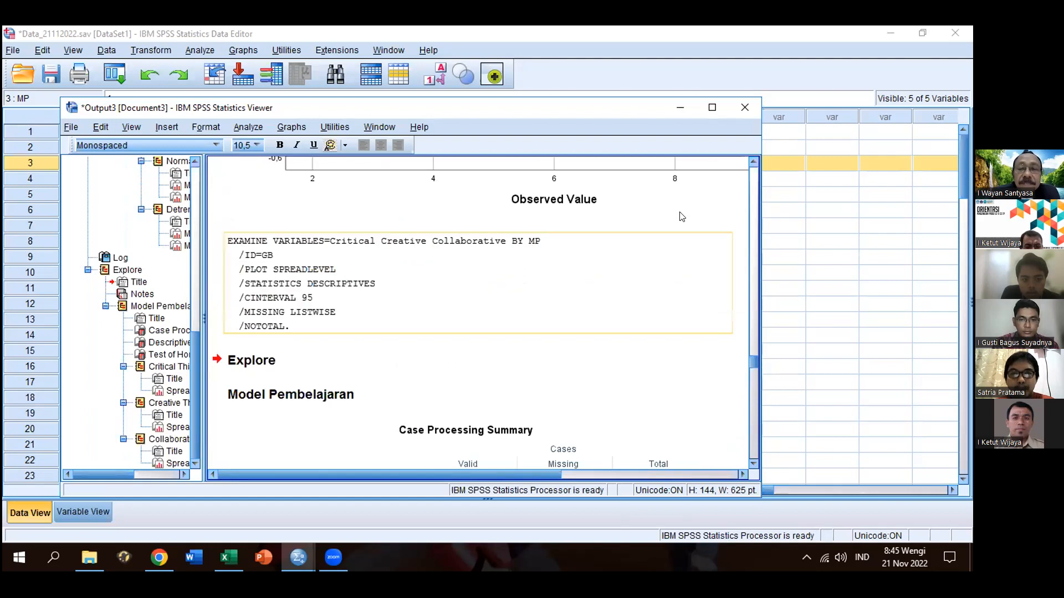
scroll(682, 216, down, 20)
scroll(681, 216, down, 10)
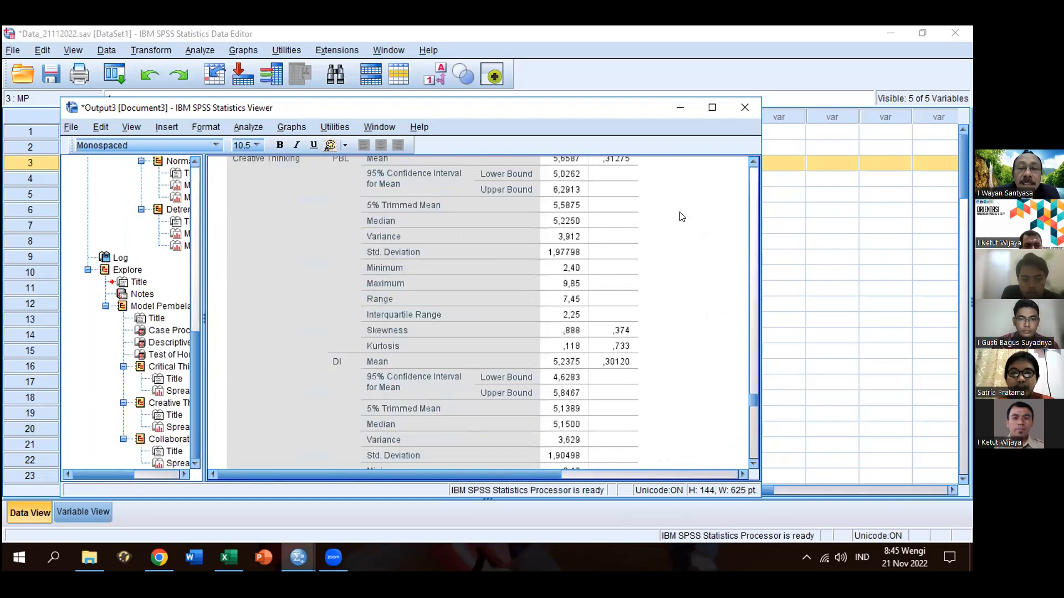
scroll(689, 224, down, 10)
scroll(744, 445, up, 2)
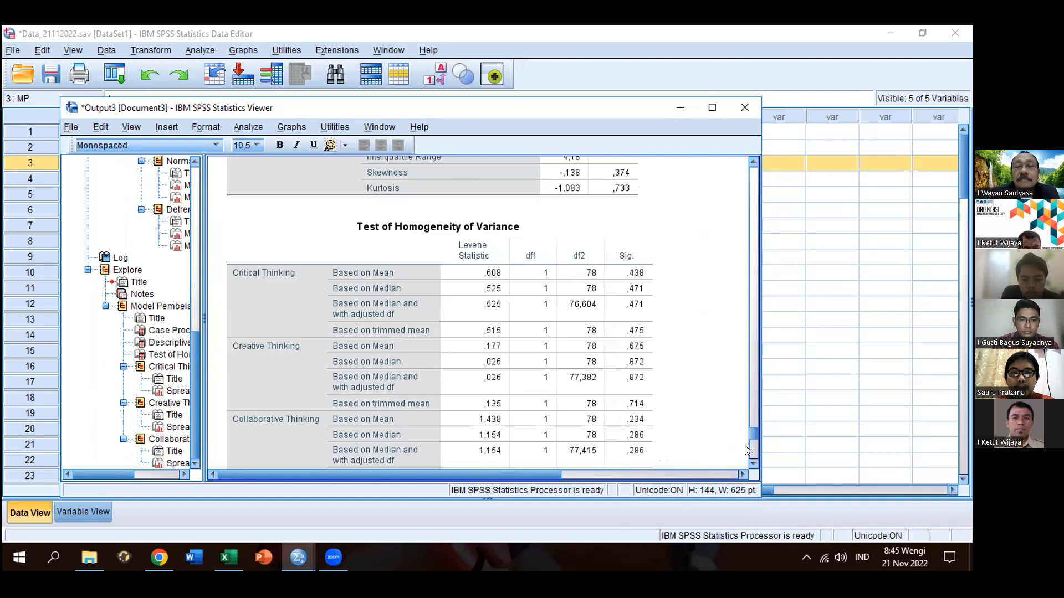
scroll(711, 439, down, 3)
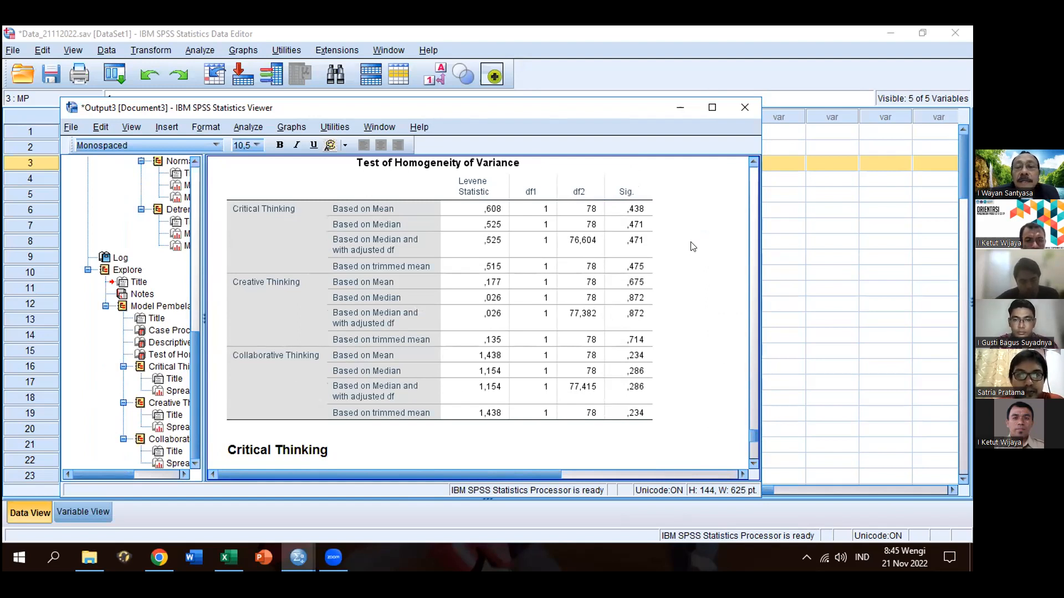
click(605, 348)
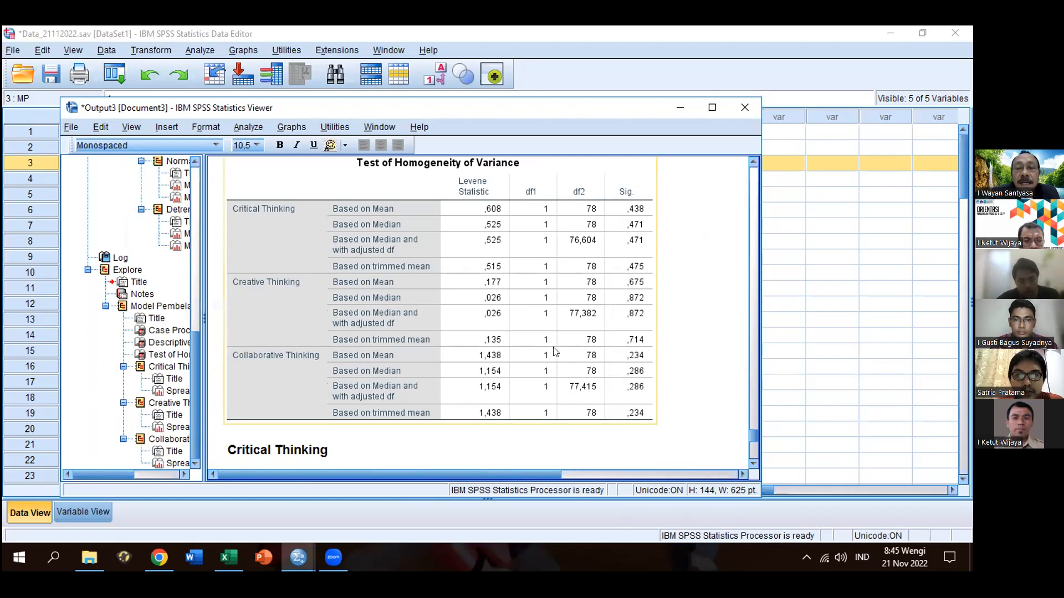
Examine the Levene results in the Test of Homogeneity of Variance table for the three thinking variables and return to the dataset
click(333, 83)
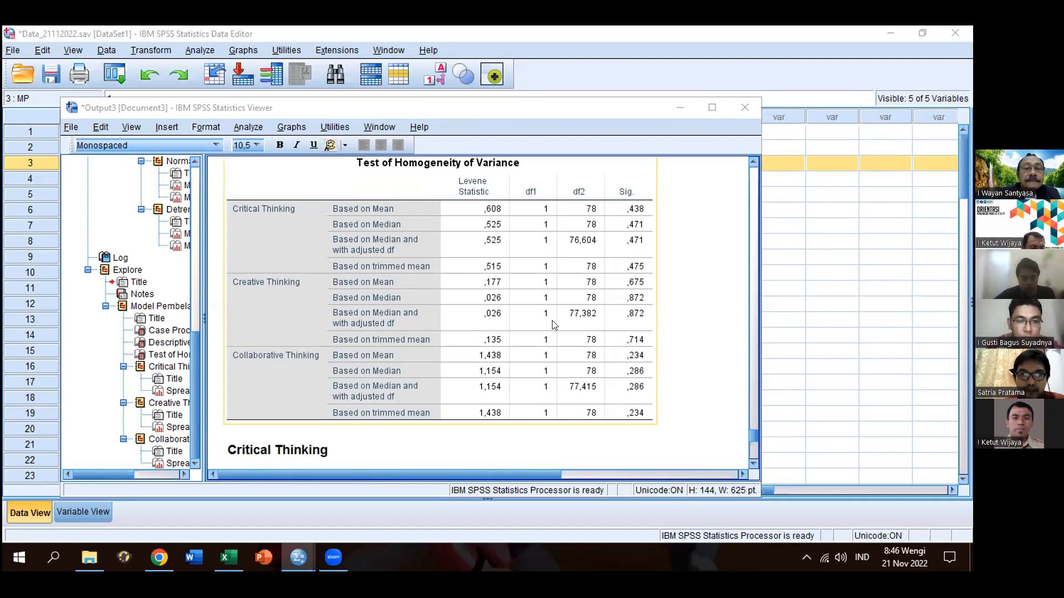
scroll(546, 305, down, 3)
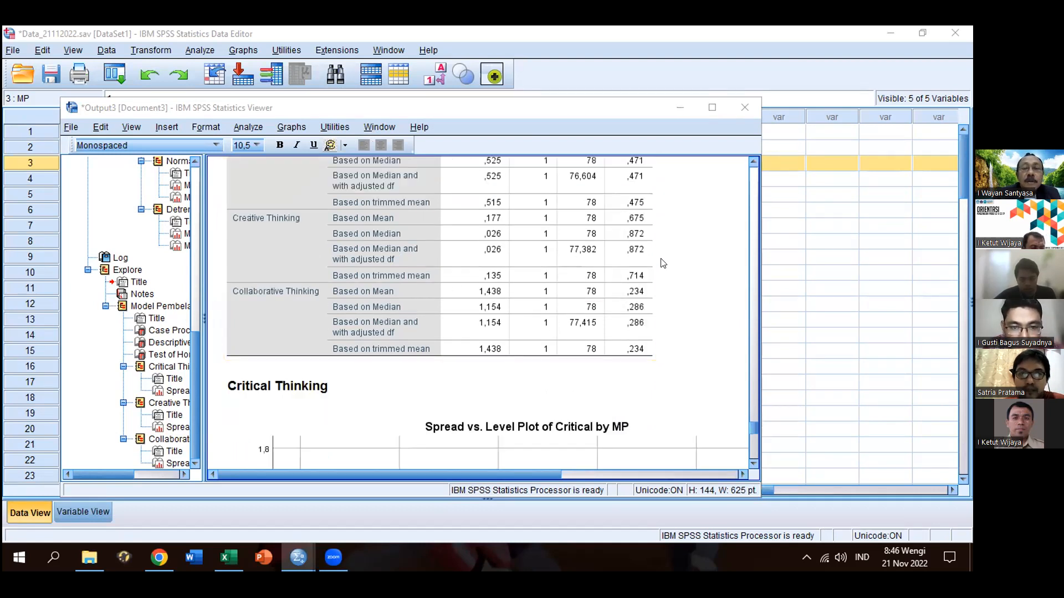
scroll(663, 260, up, 5)
scroll(662, 261, down, 2)
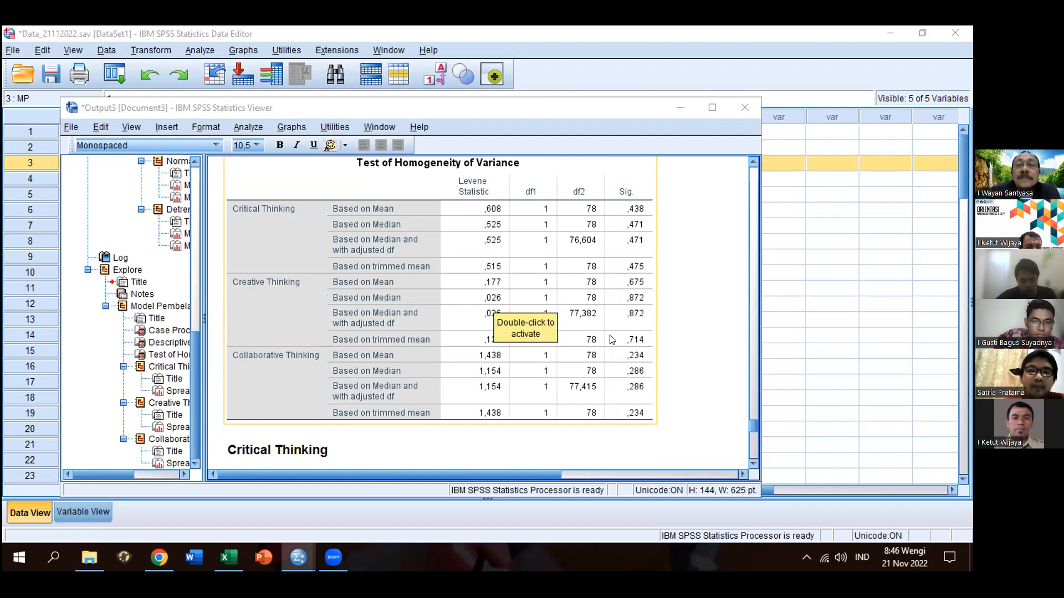
click(488, 283)
drag(519, 316, 468, 322)
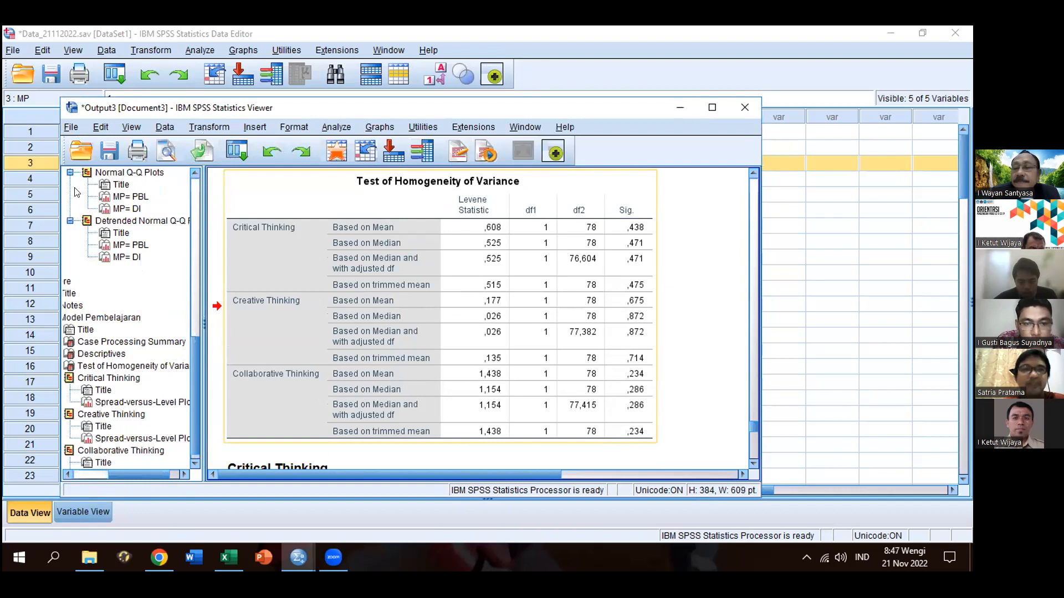
click(41, 274)
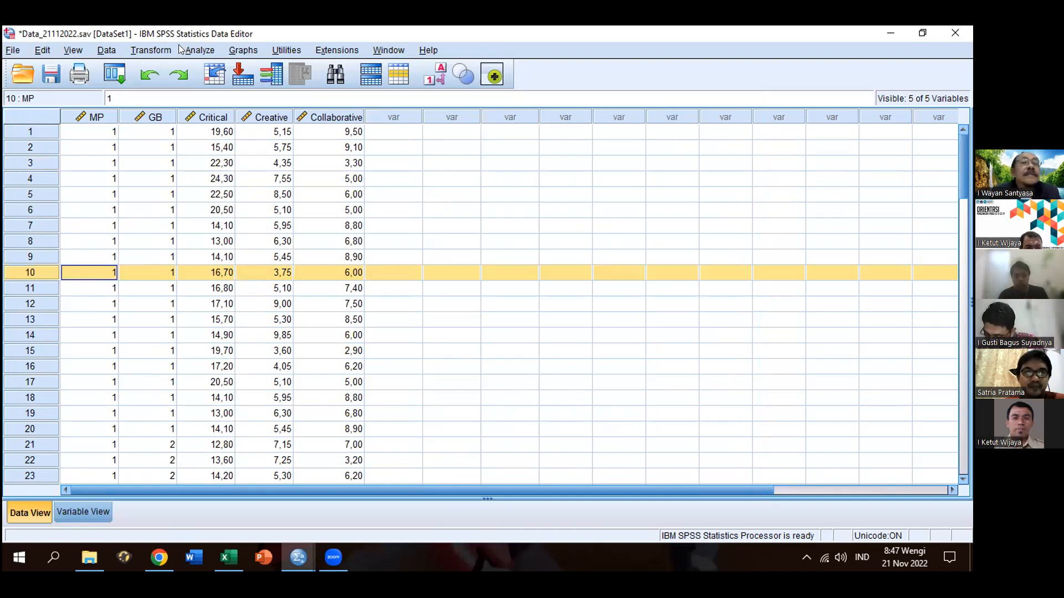
click(203, 51)
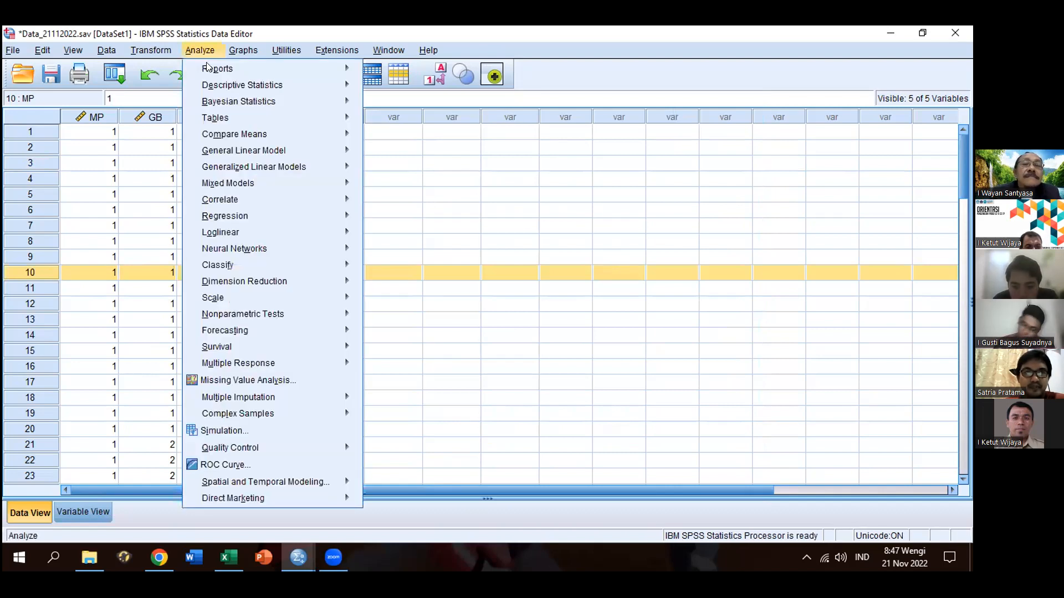
mouse_move(215, 82)
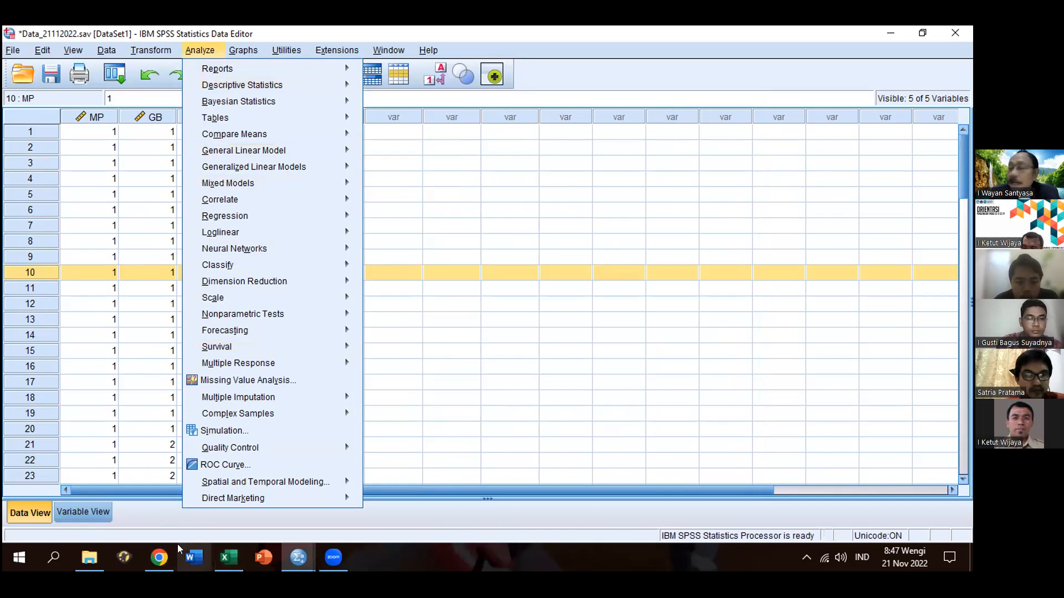
mouse_move(359, 177)
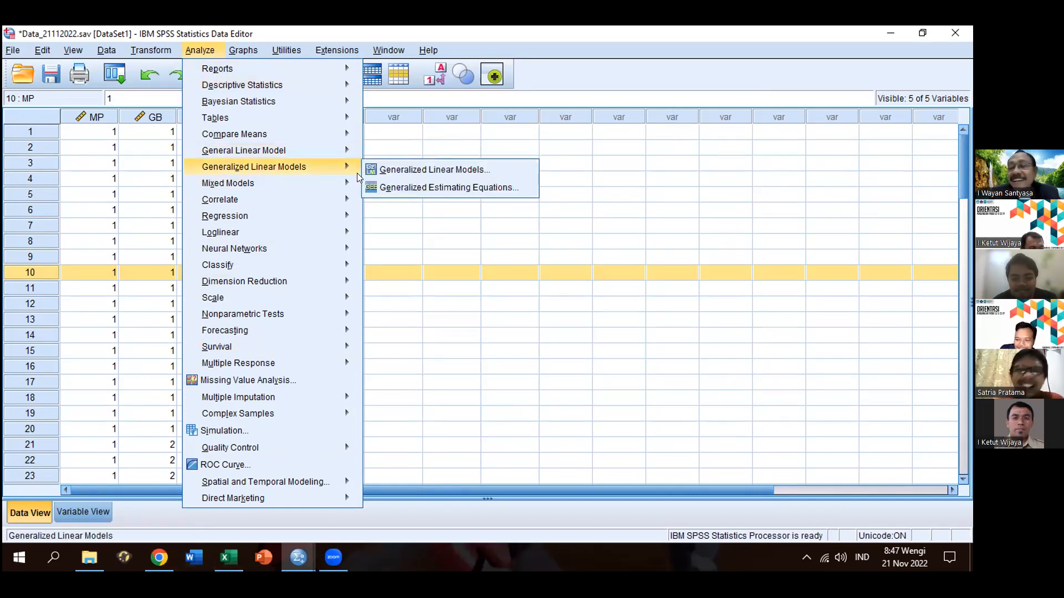
mouse_move(328, 101)
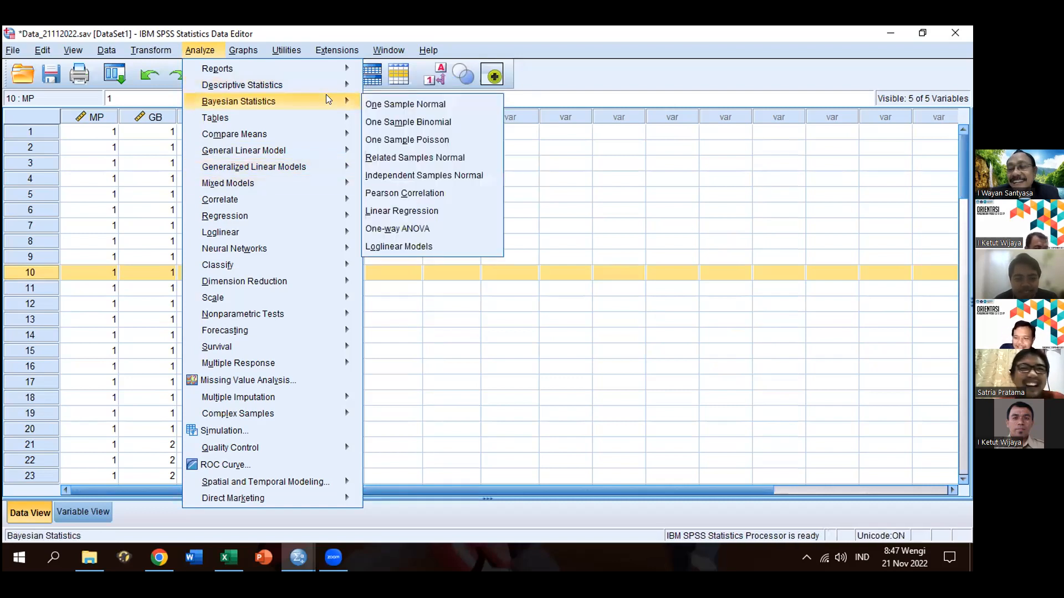
mouse_move(316, 83)
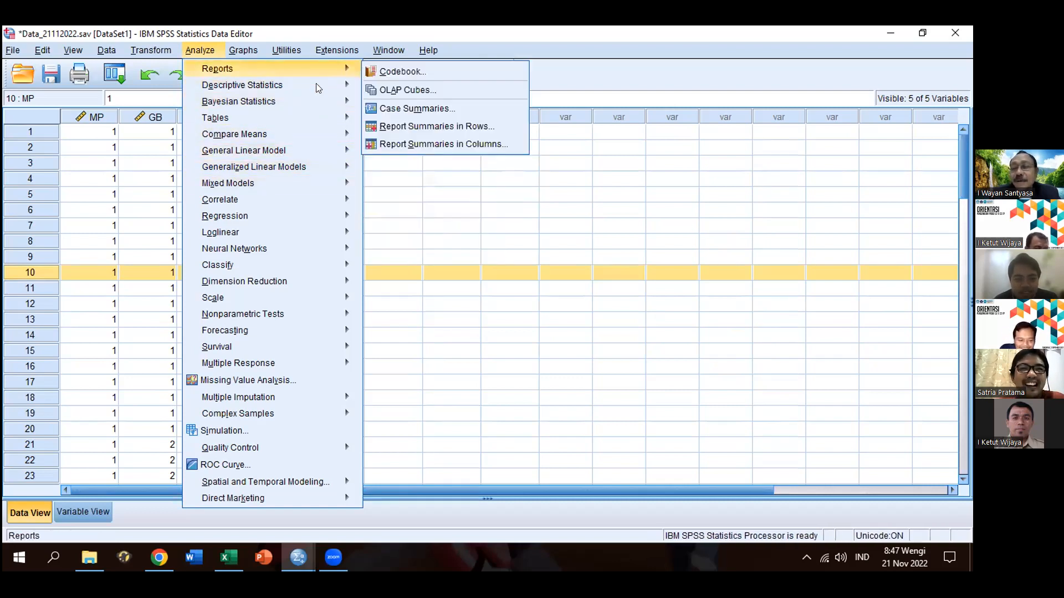
click(222, 35)
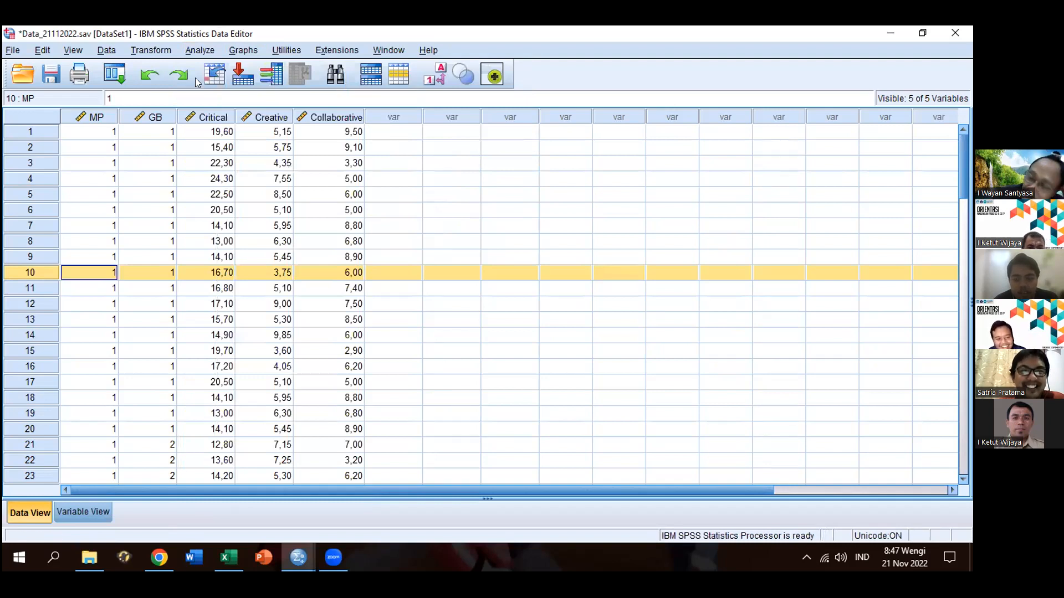
Run a two-tailed Pearson bivariate correlation on Critical Thinking, Creative Thinking and Collaborative Thinking with significant correlations flagged
click(198, 43)
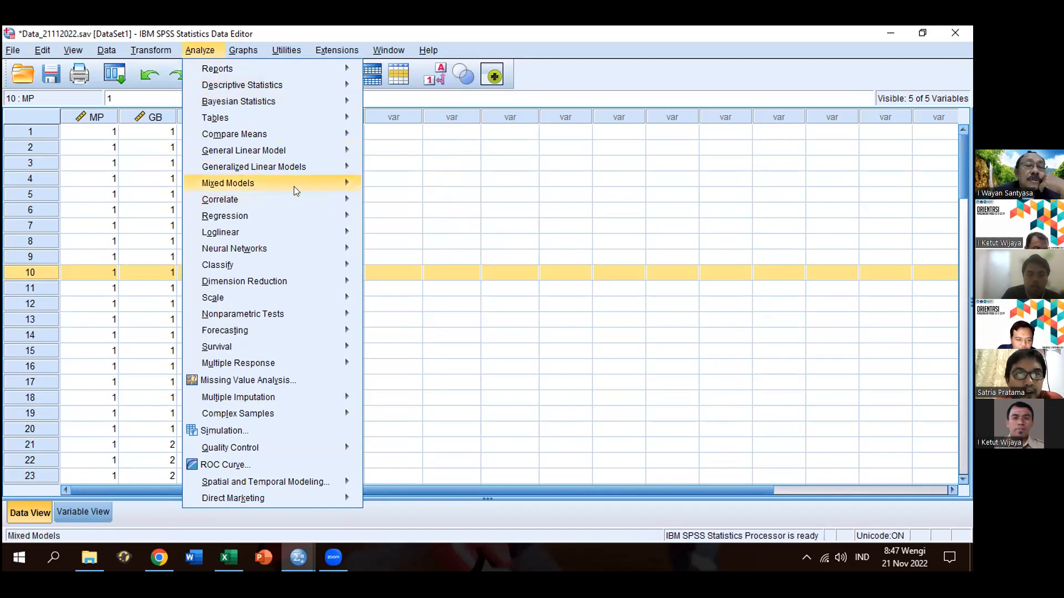
mouse_move(294, 171)
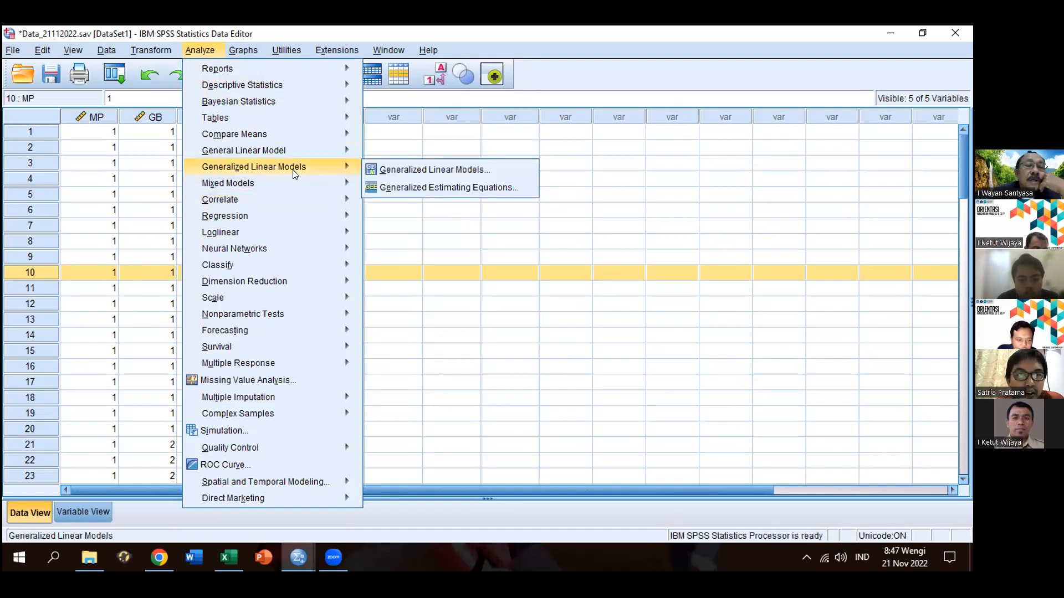
mouse_move(294, 201)
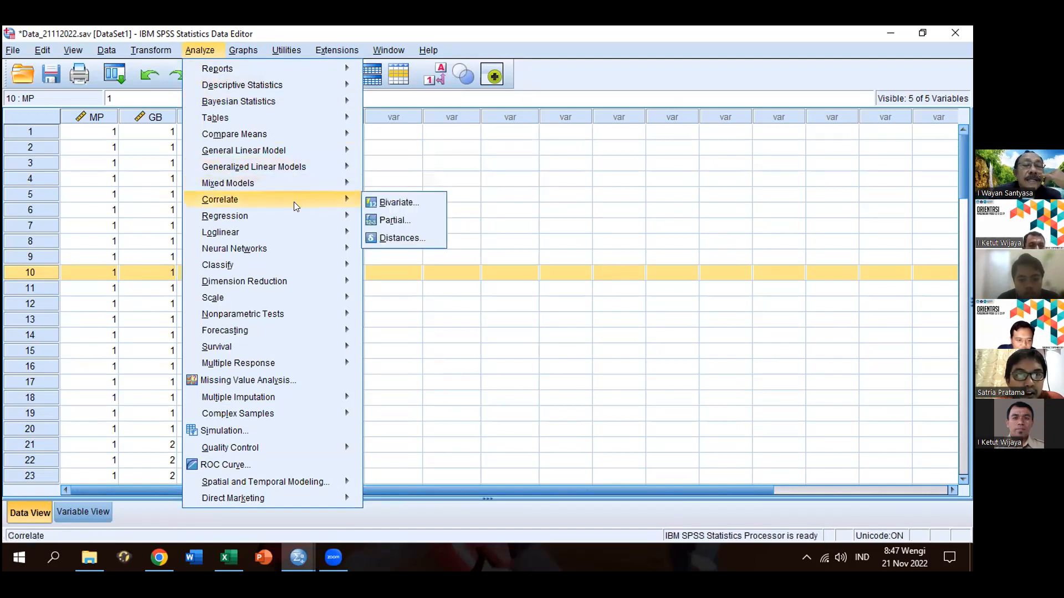
click(382, 204)
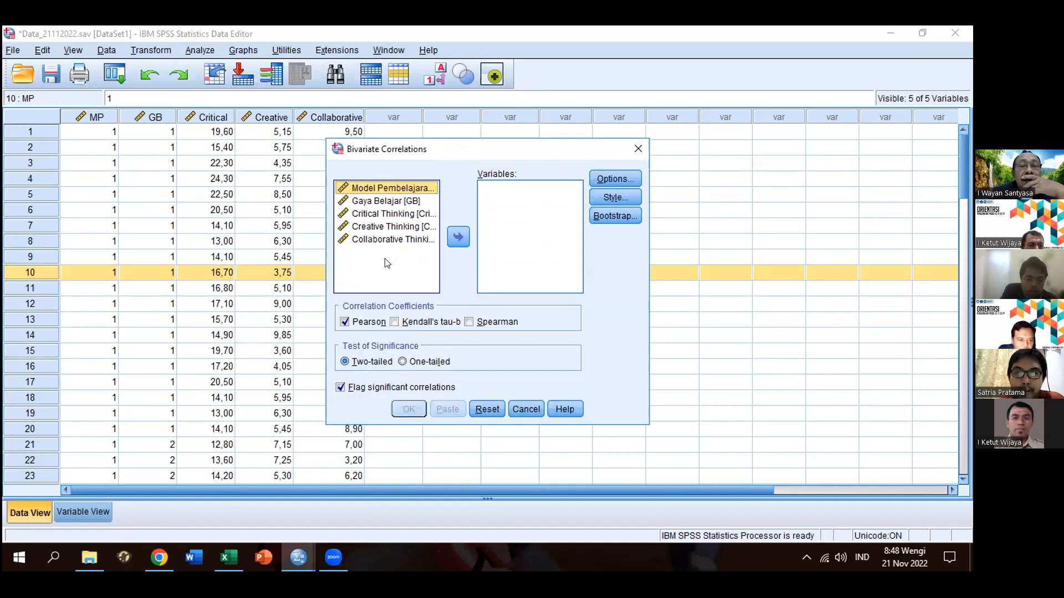
click(386, 216)
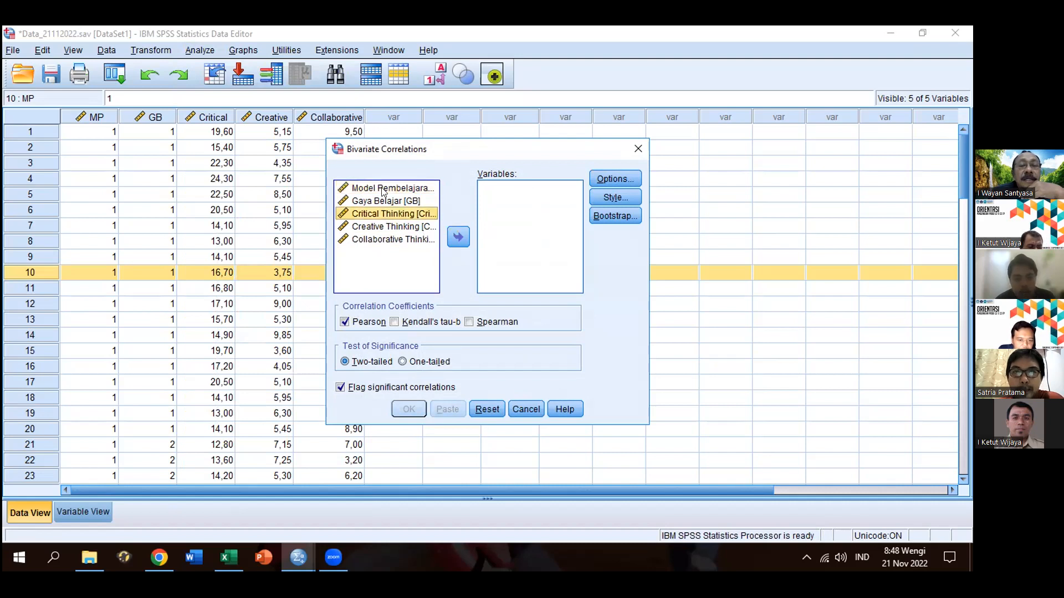
click(458, 237)
click(460, 239)
click(460, 239)
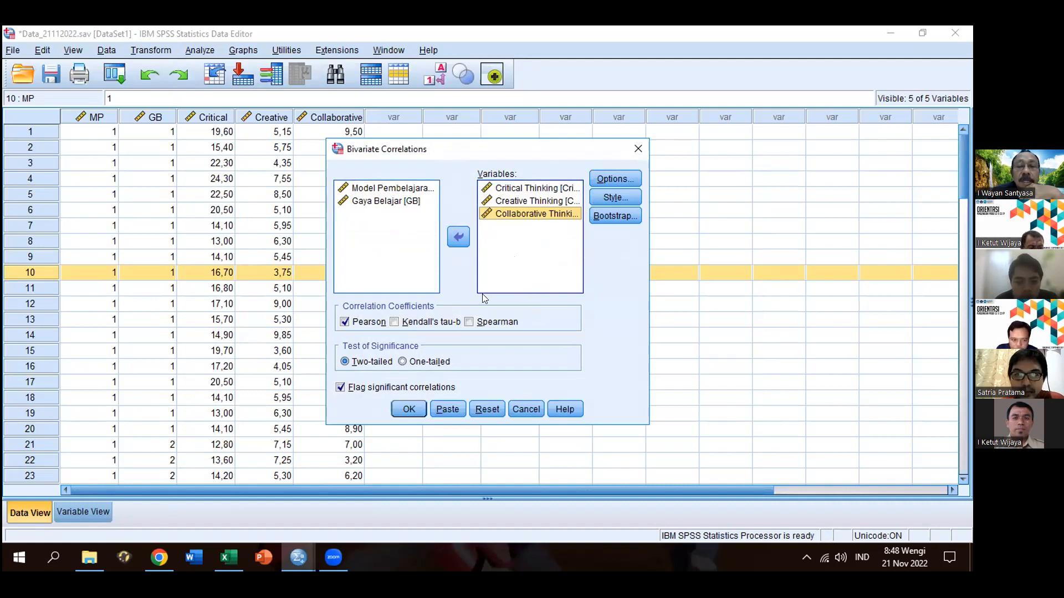
click(404, 409)
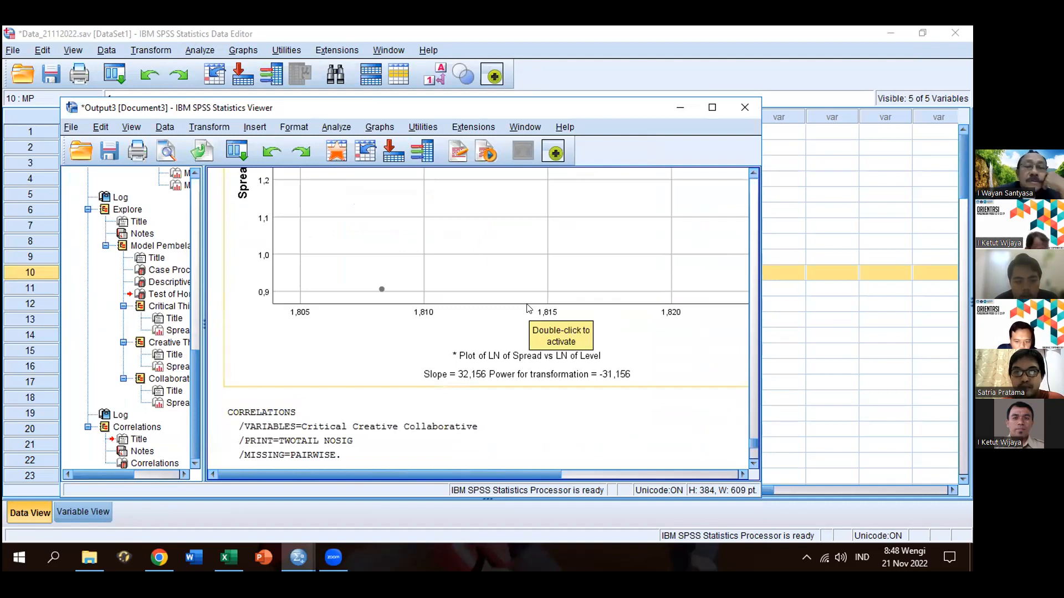
Review the output from the Spread vs. Level Plot of Collaborative by MP down to the new Correlations section
scroll(529, 308, up, 8)
scroll(529, 309, down, 5)
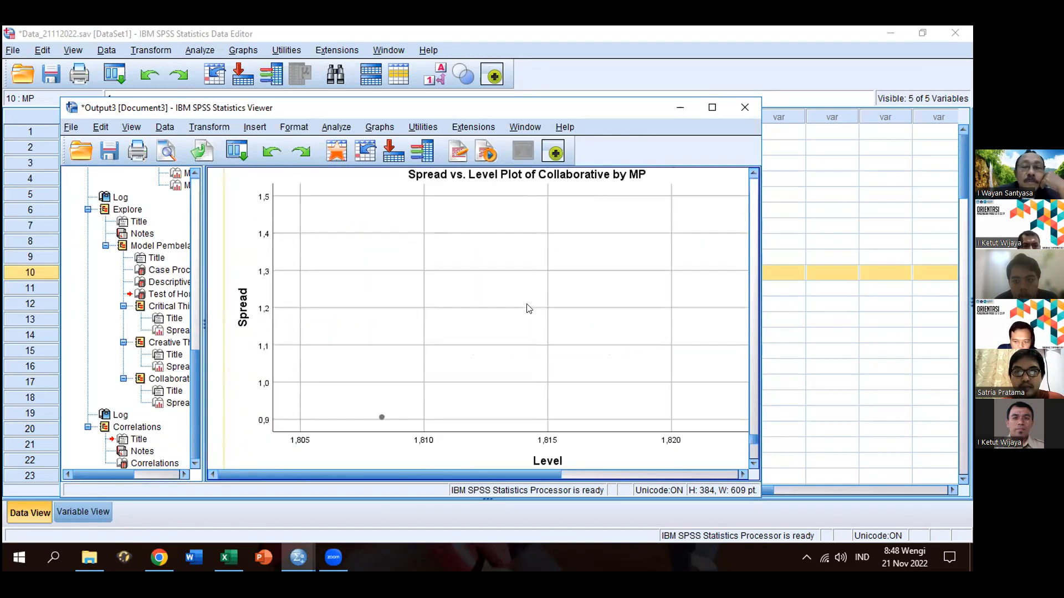
scroll(529, 309, down, 6)
scroll(526, 308, up, 2)
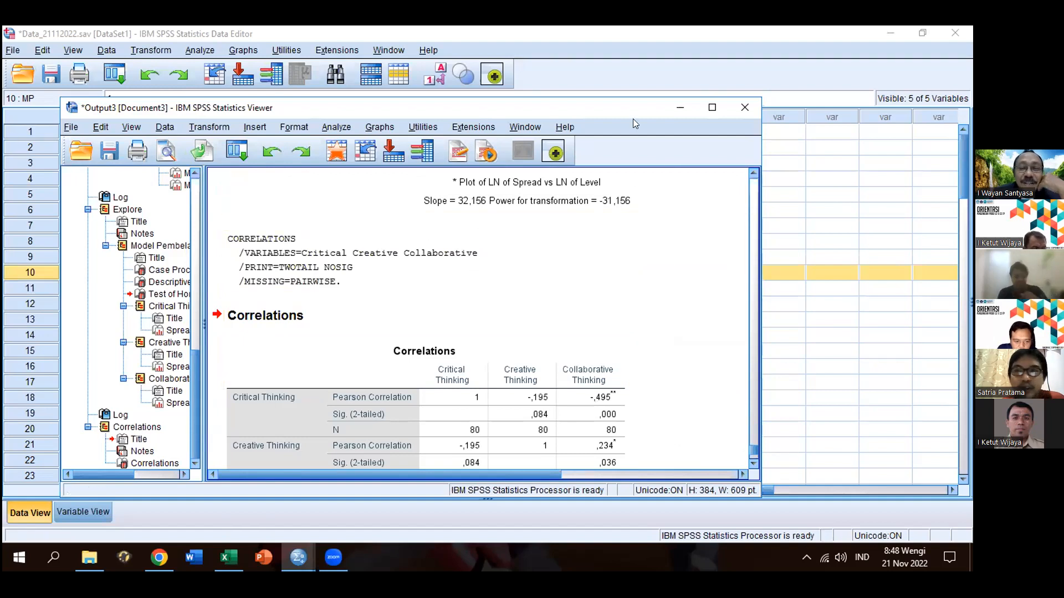
click(193, 58)
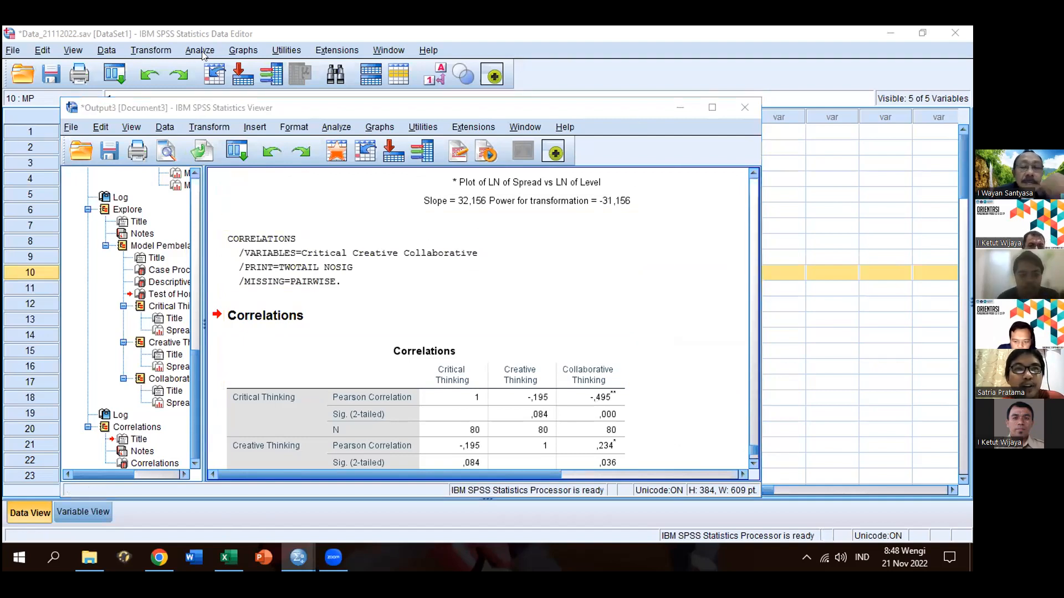
click(199, 51)
mouse_move(257, 54)
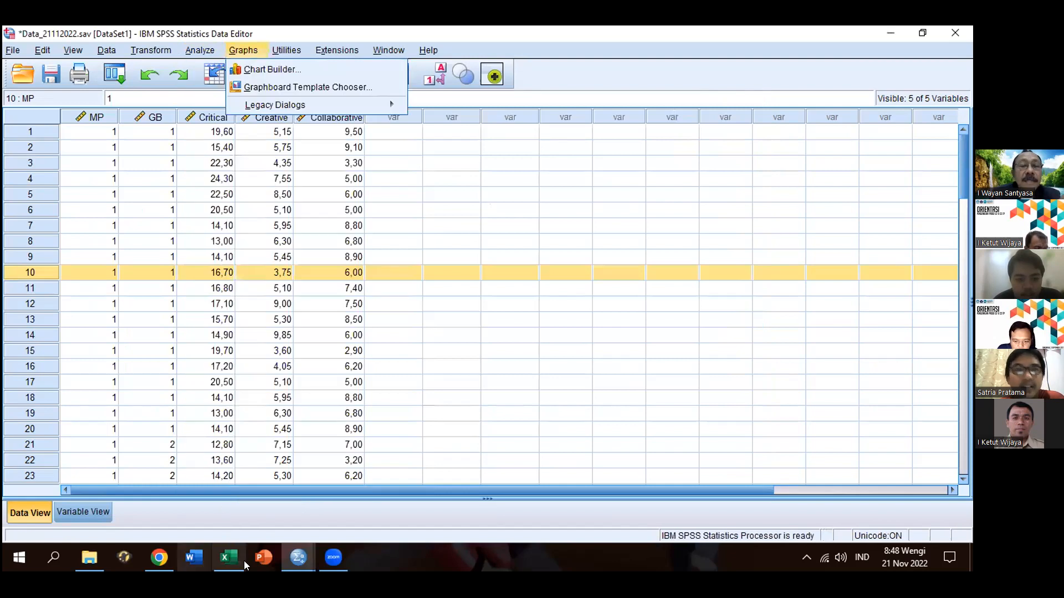
click(298, 557)
click(380, 491)
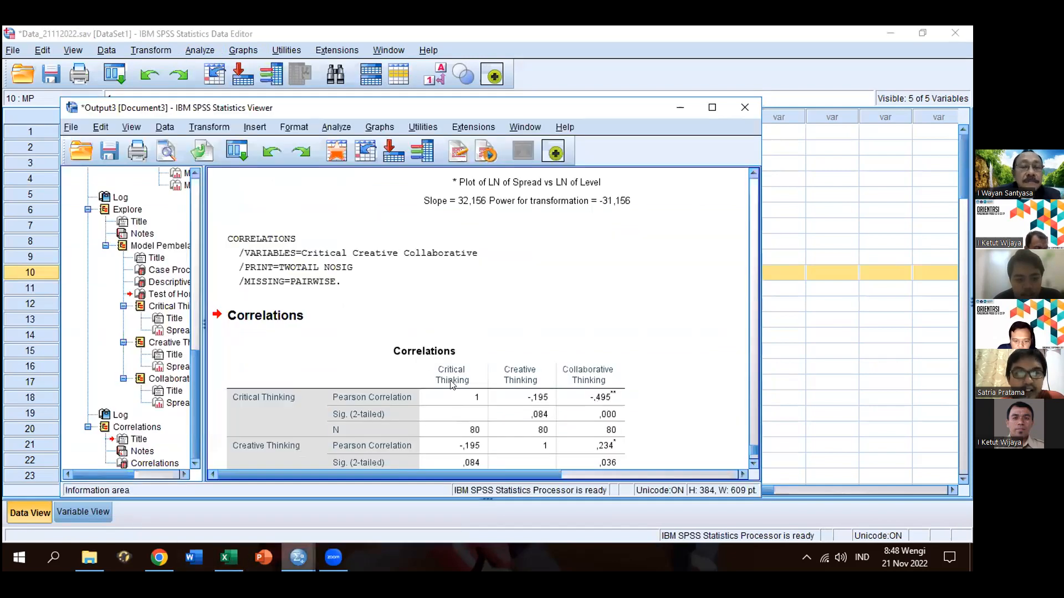
Examine the Pearson coefficients and two-tailed significance values in the Correlations table for the three thinking variables
scroll(440, 285, down, 3)
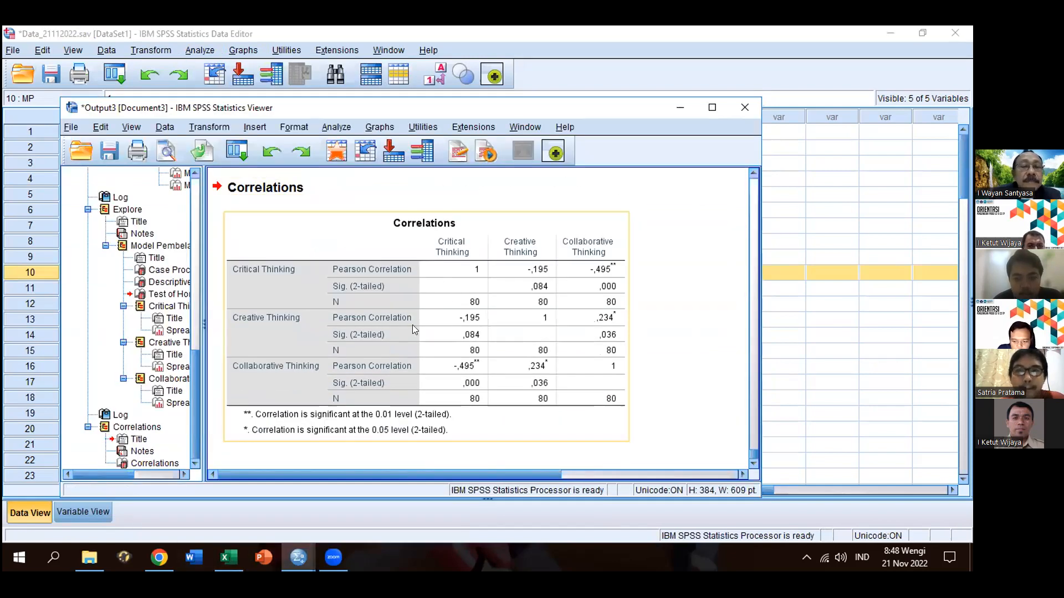
drag(540, 440, 650, 407)
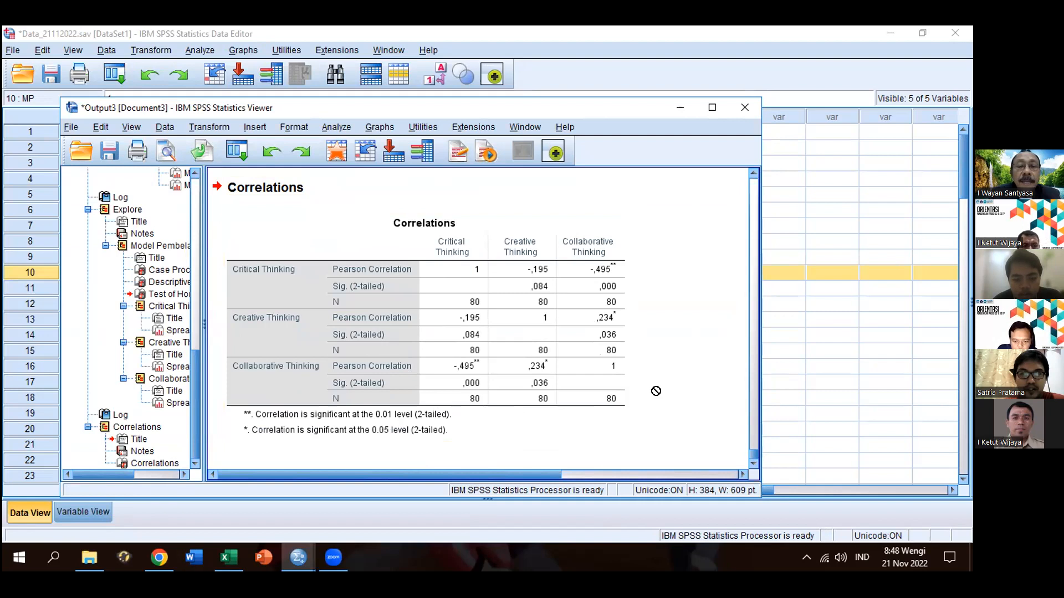
drag(655, 391, 593, 430)
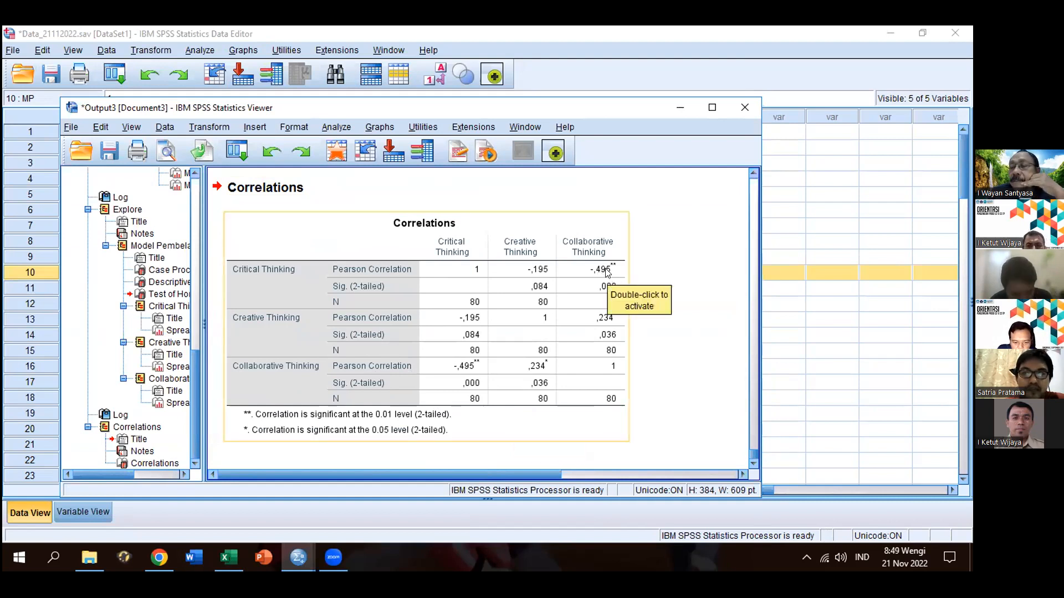
drag(608, 273, 631, 354)
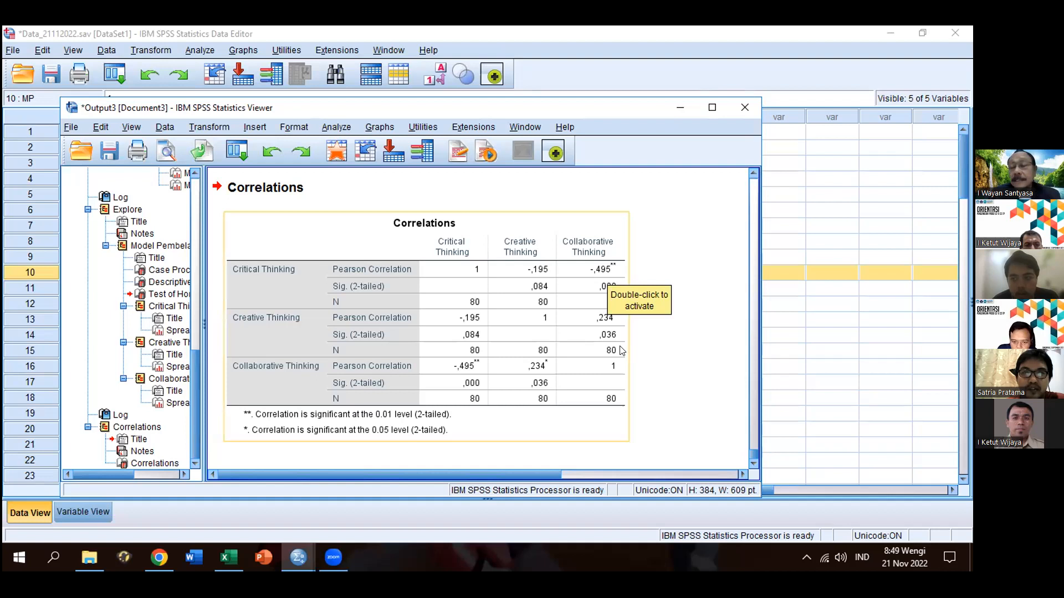
drag(620, 350, 644, 373)
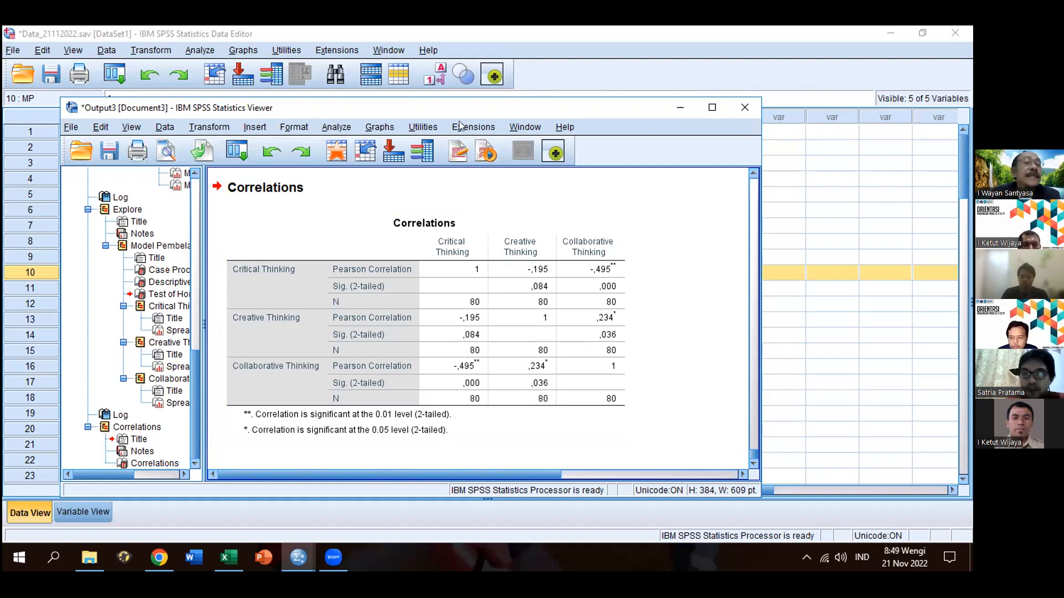
Return to the dataset and start a multivariate General Linear Model with Critical, Creative and Collaborative Thinking as dependent variables
click(363, 83)
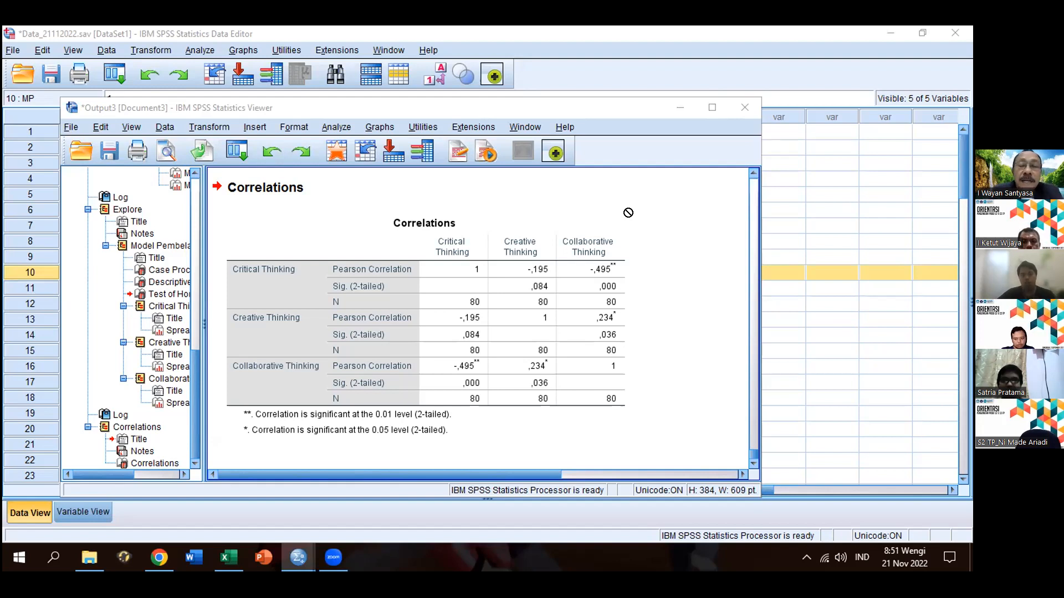
click(29, 224)
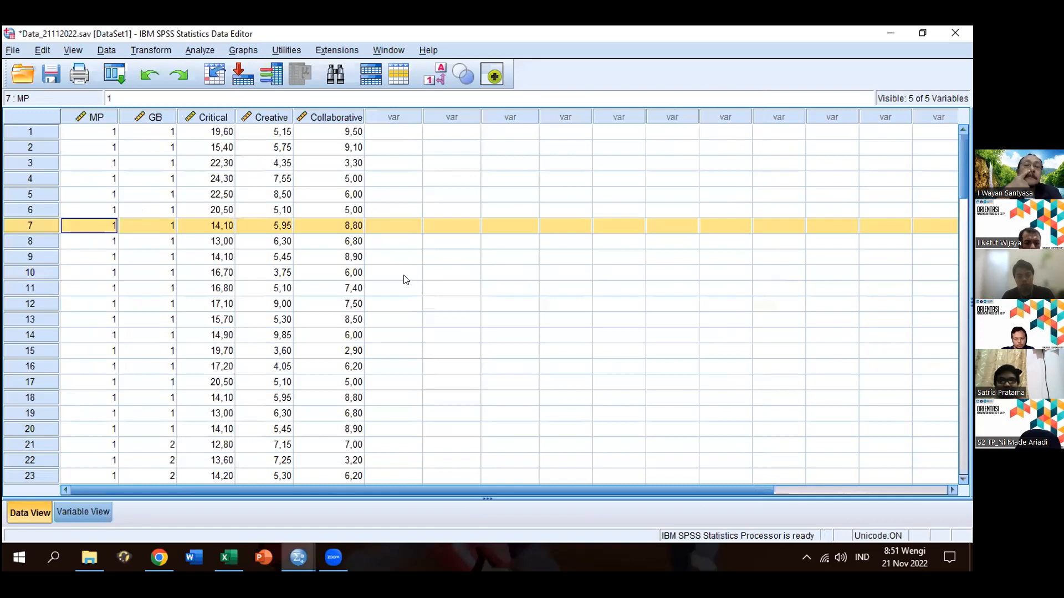
click(194, 50)
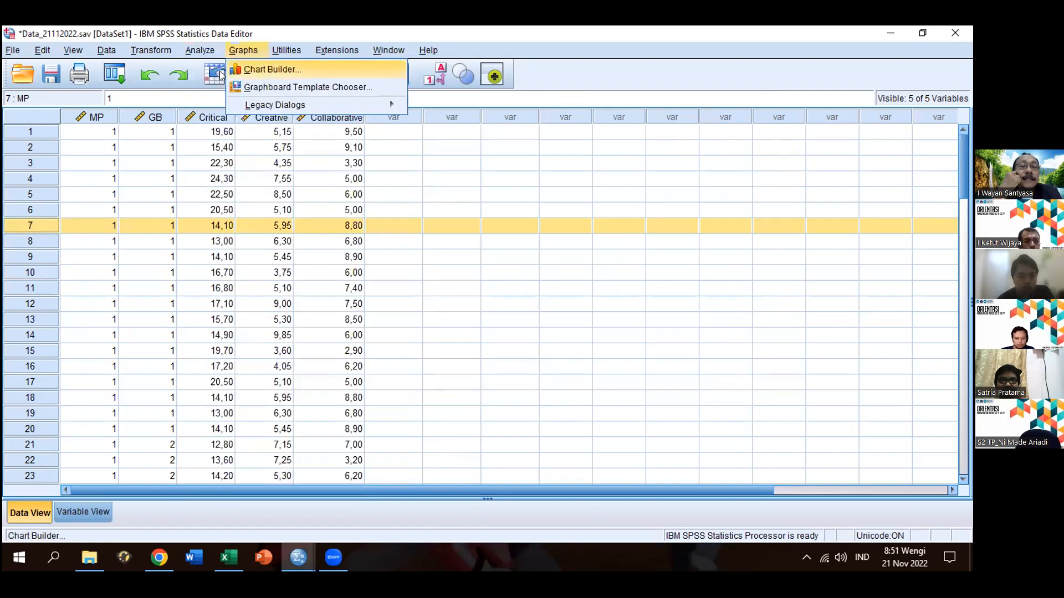
mouse_move(246, 150)
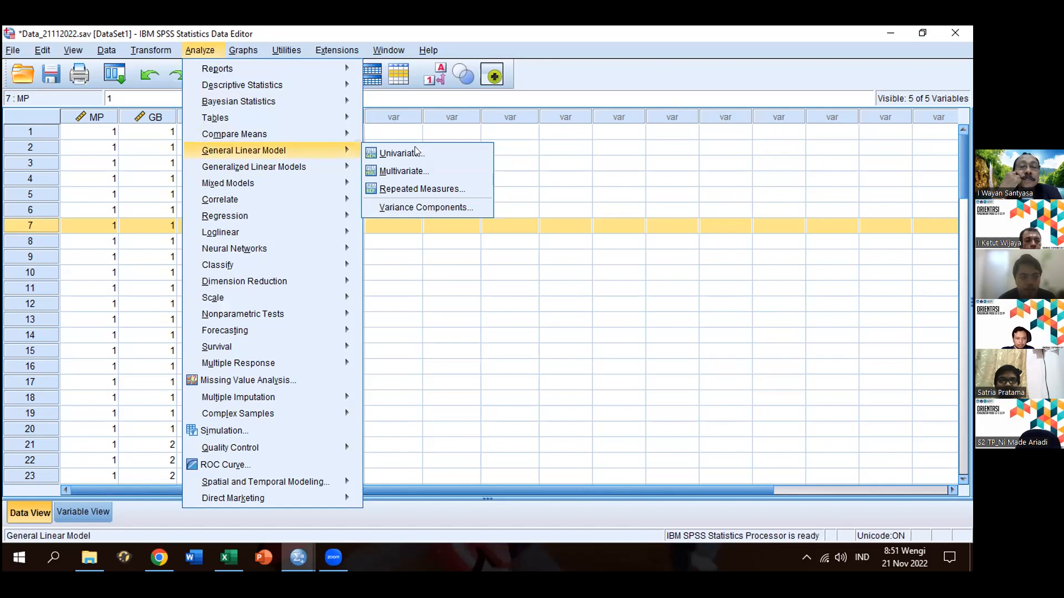
click(448, 169)
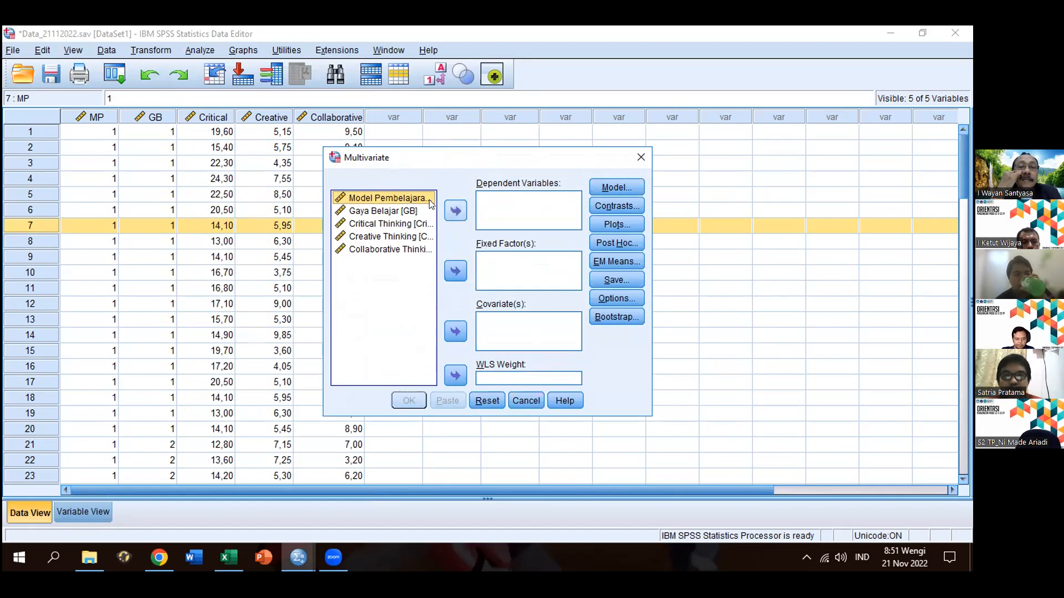
click(454, 212)
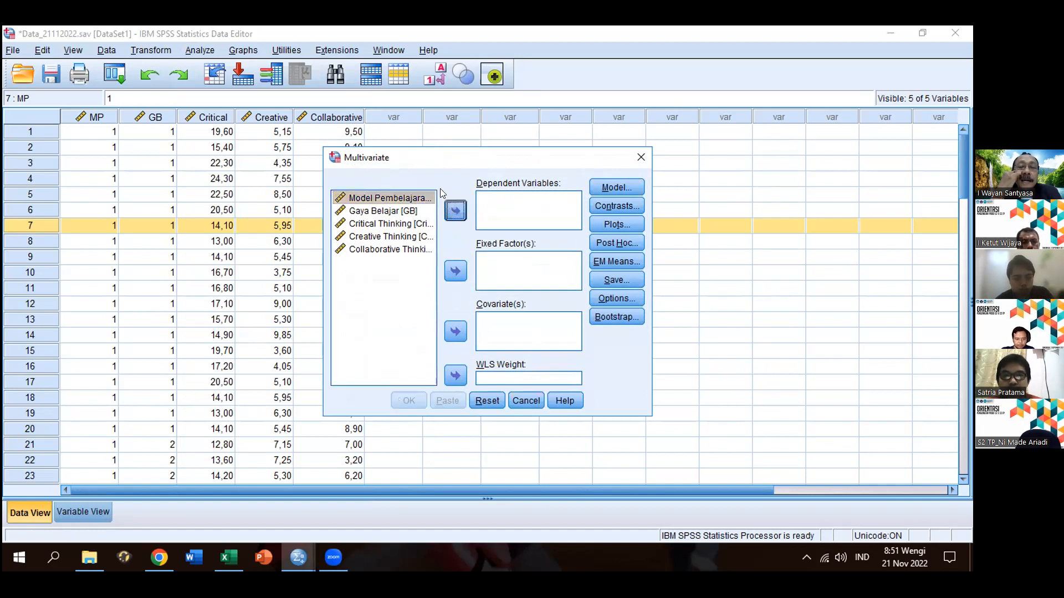
click(414, 198)
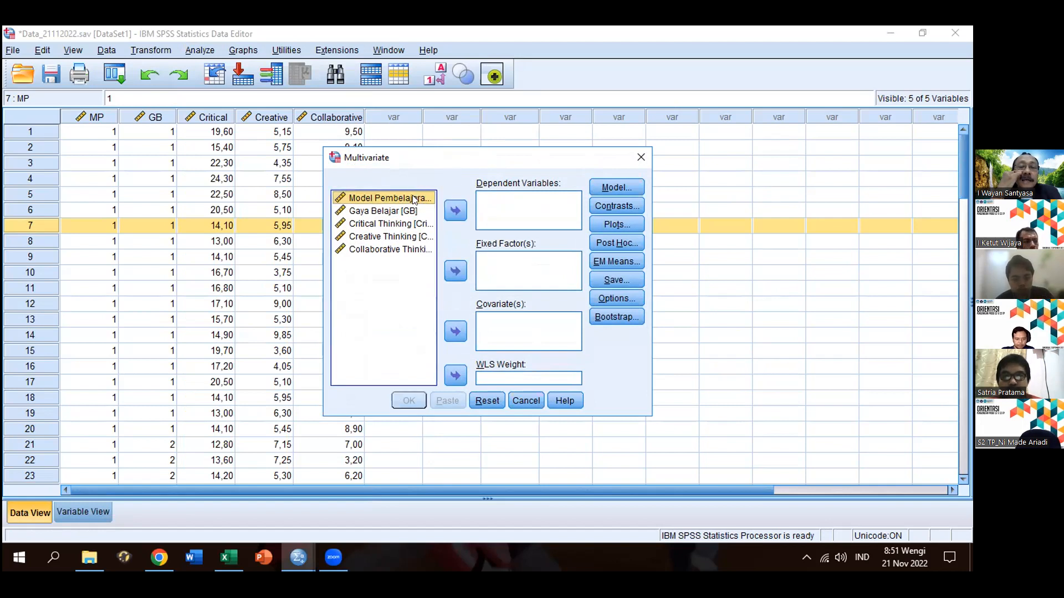
click(424, 223)
click(454, 211)
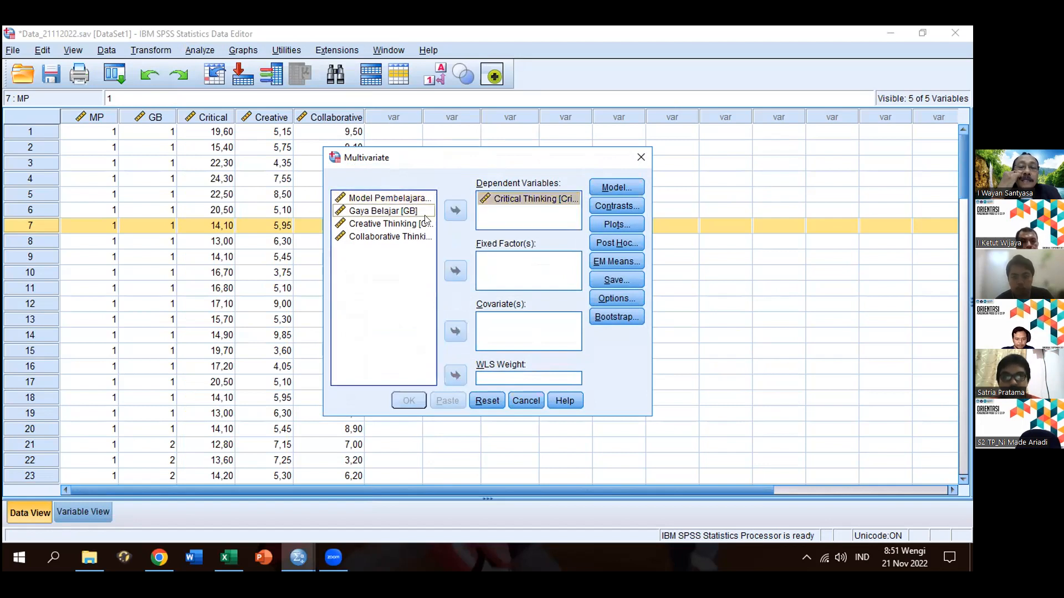
click(451, 209)
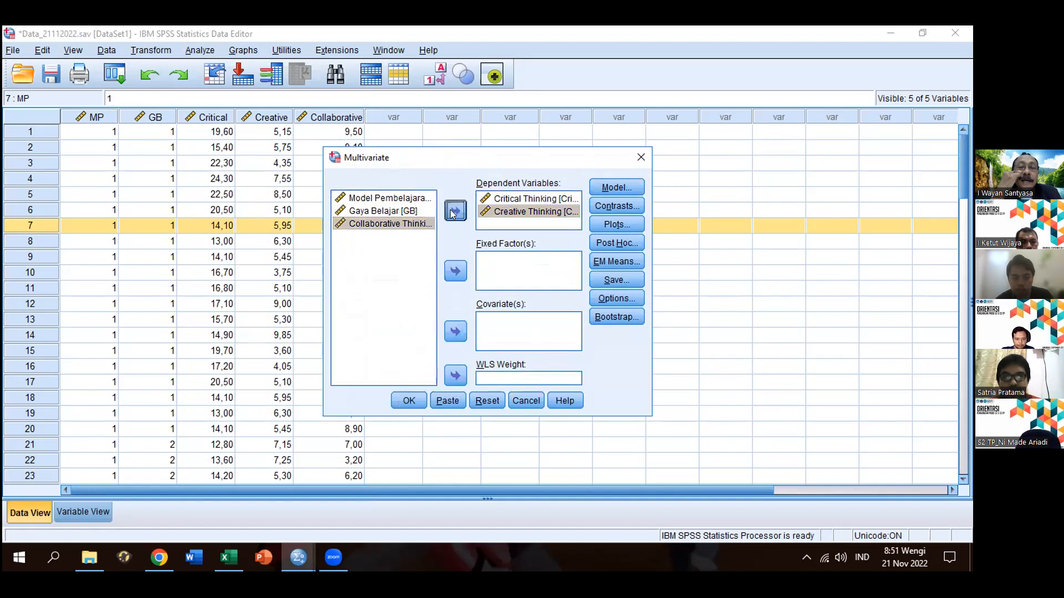
double_click(407, 229)
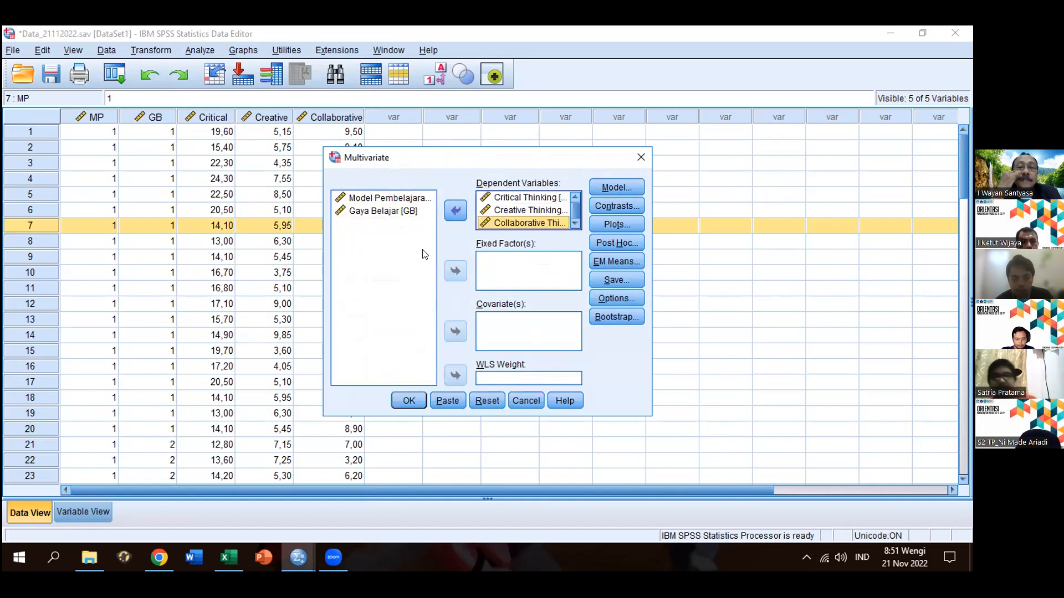
Assign Model Pembelajaran and Gaya Belajar as the fixed factors and check the contrast settings, keeping None for both
click(407, 199)
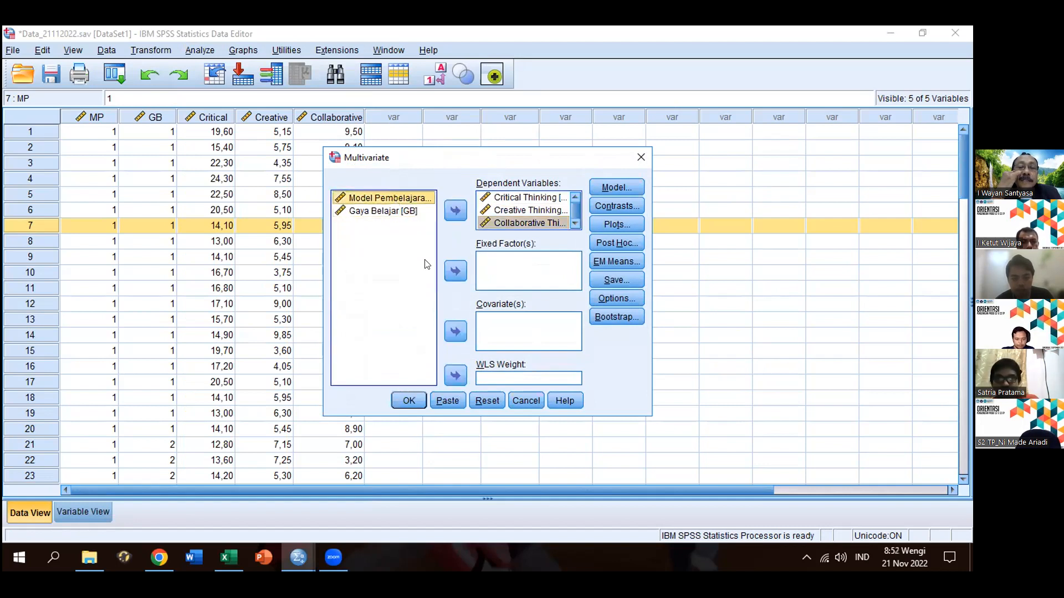
click(456, 273)
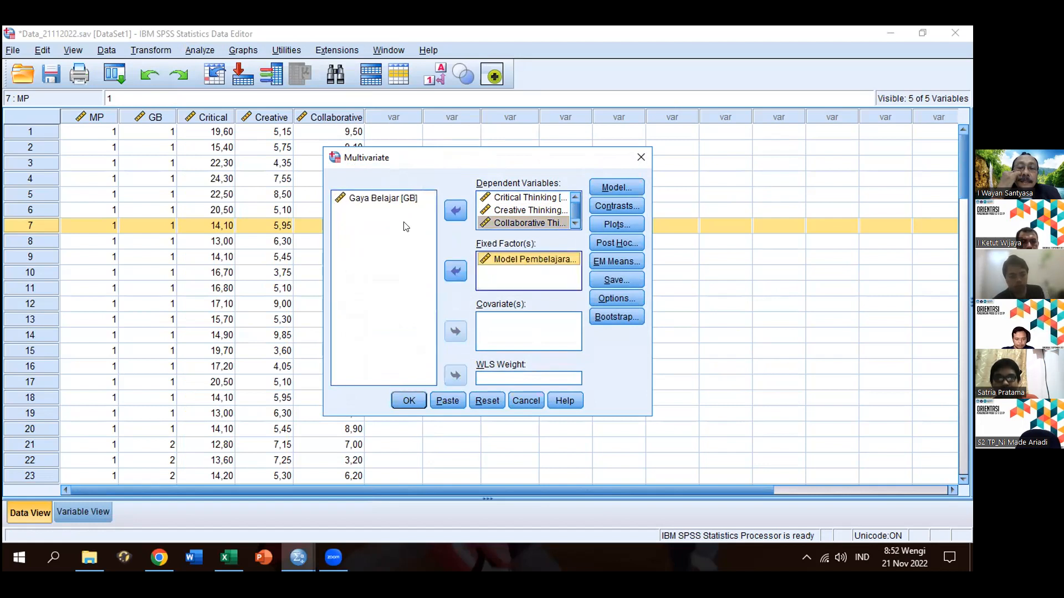
click(397, 203)
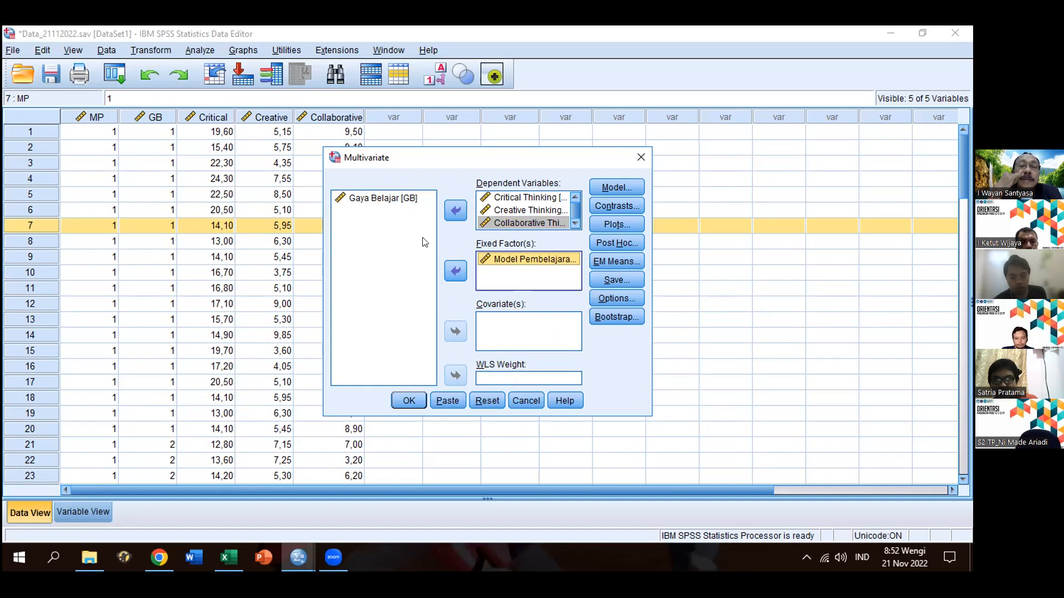
click(389, 199)
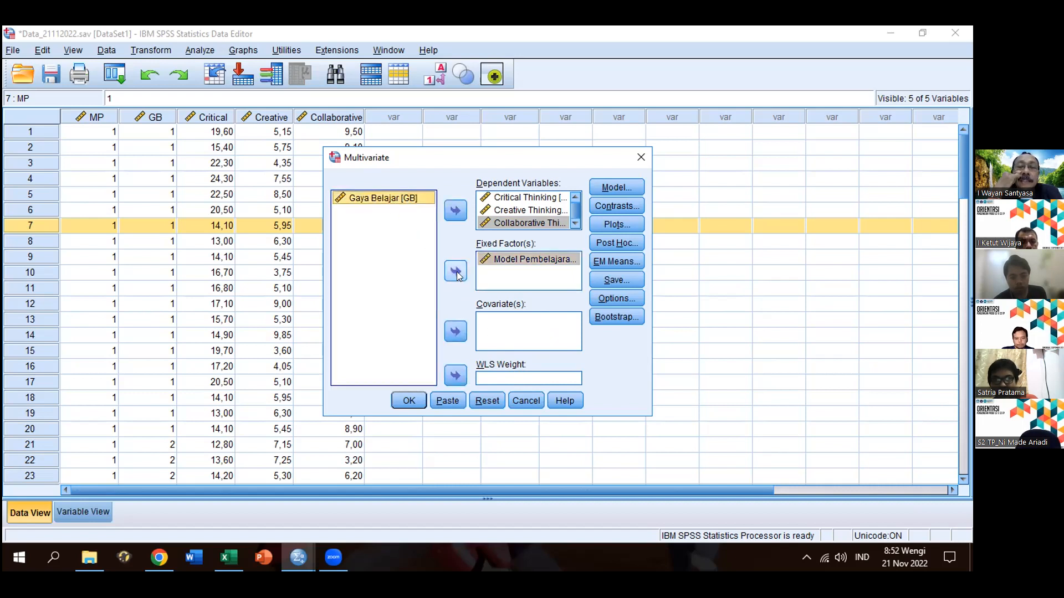
click(455, 272)
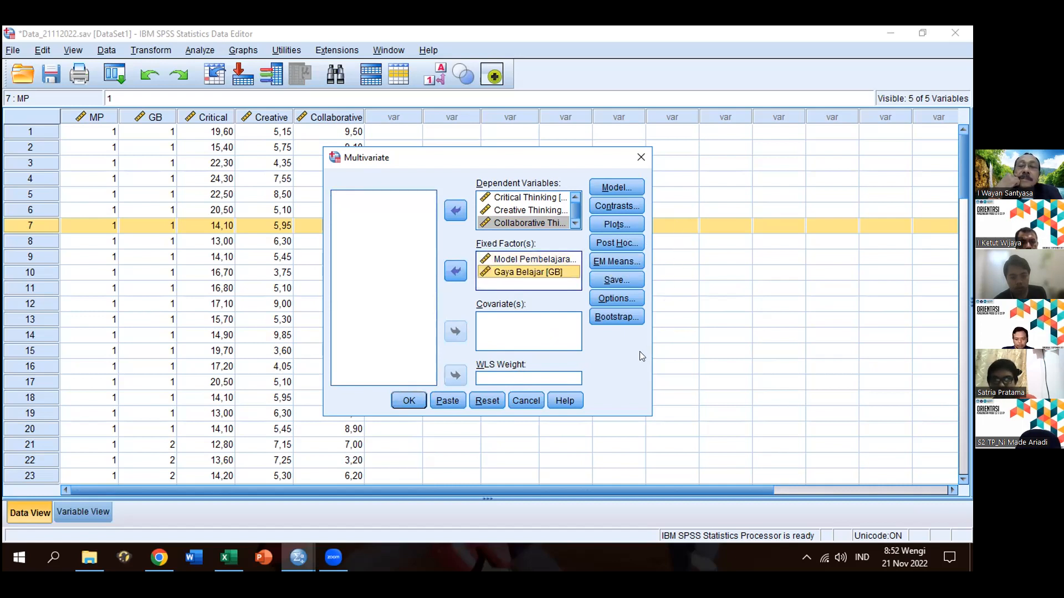
click(623, 207)
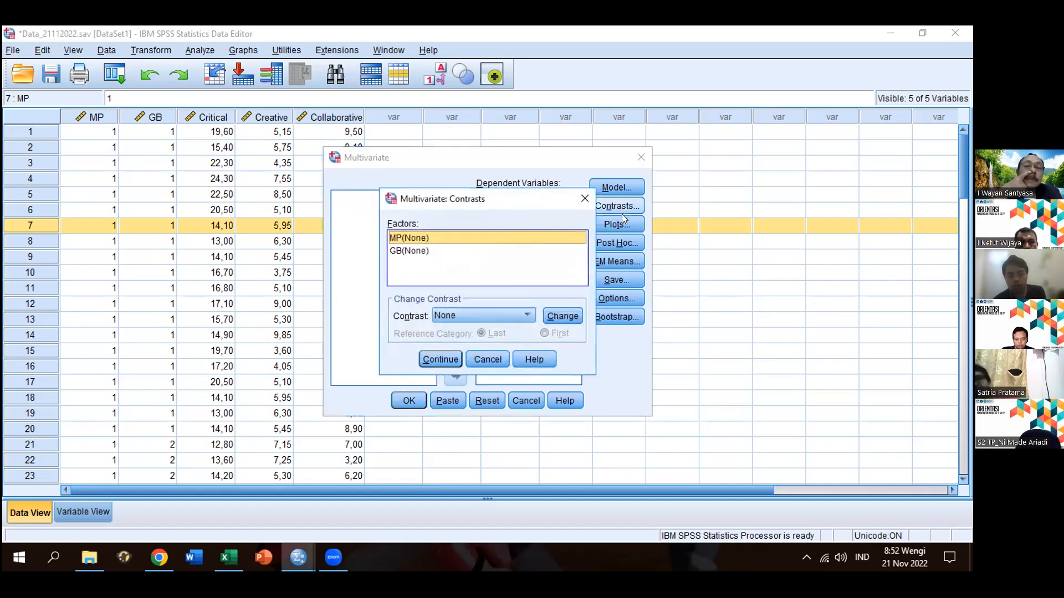
click(451, 360)
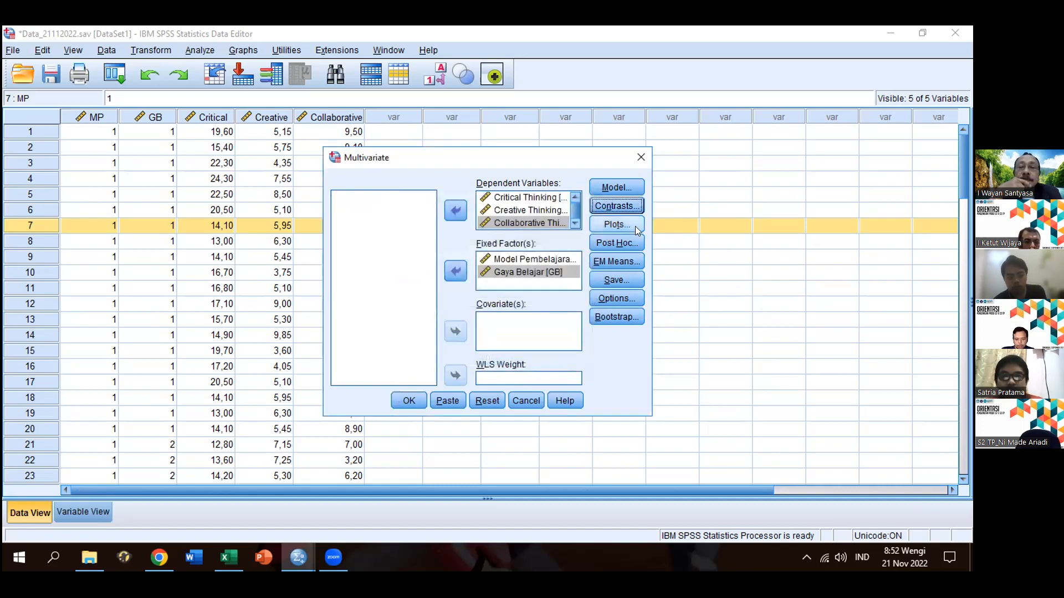
Add a GB*MP profile plot with GB on the horizontal axis and MP as separate lines
click(628, 223)
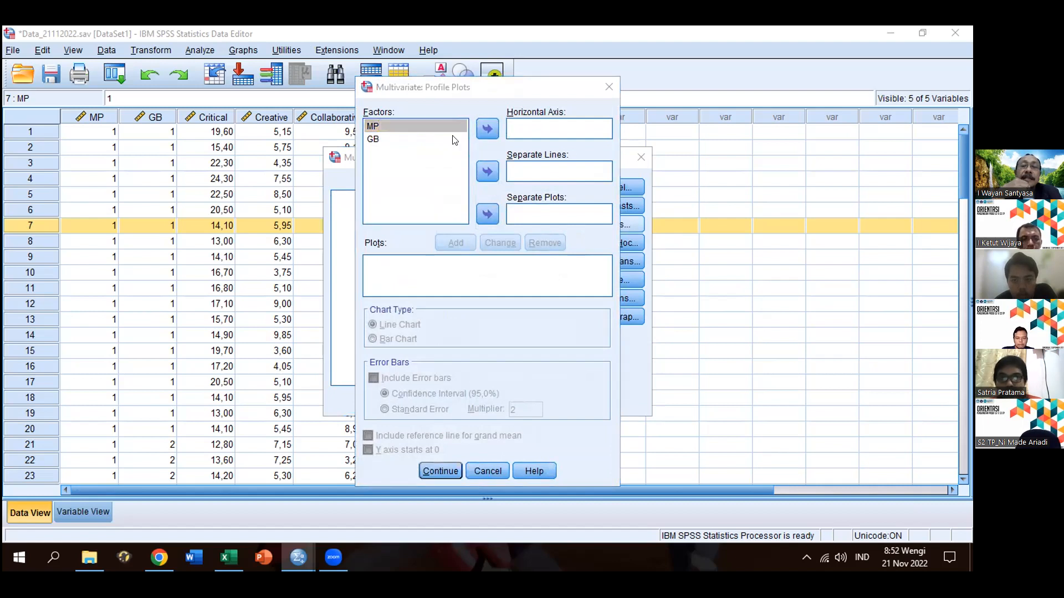
click(487, 172)
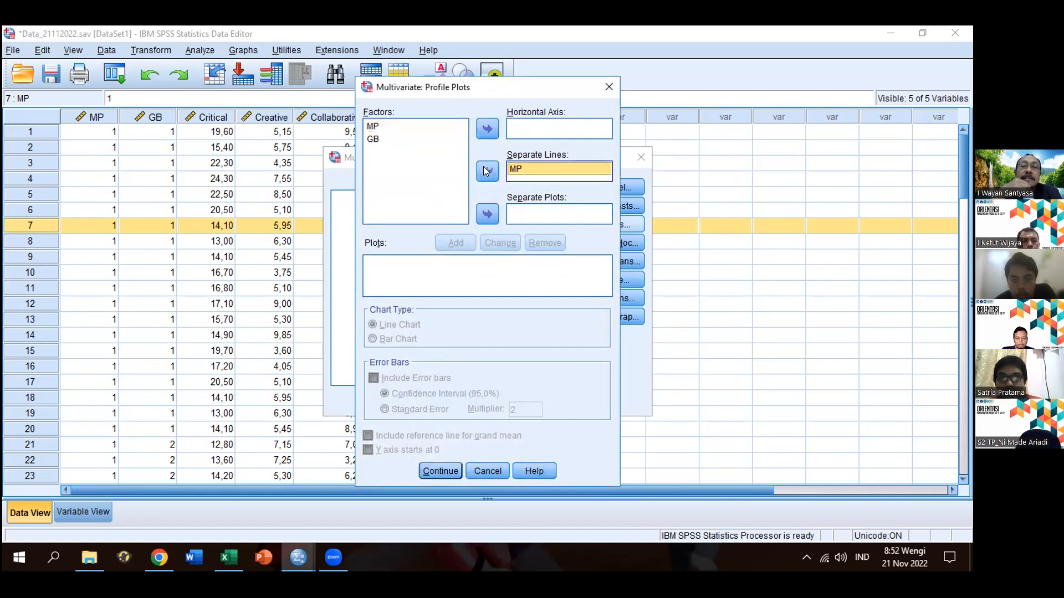
click(385, 140)
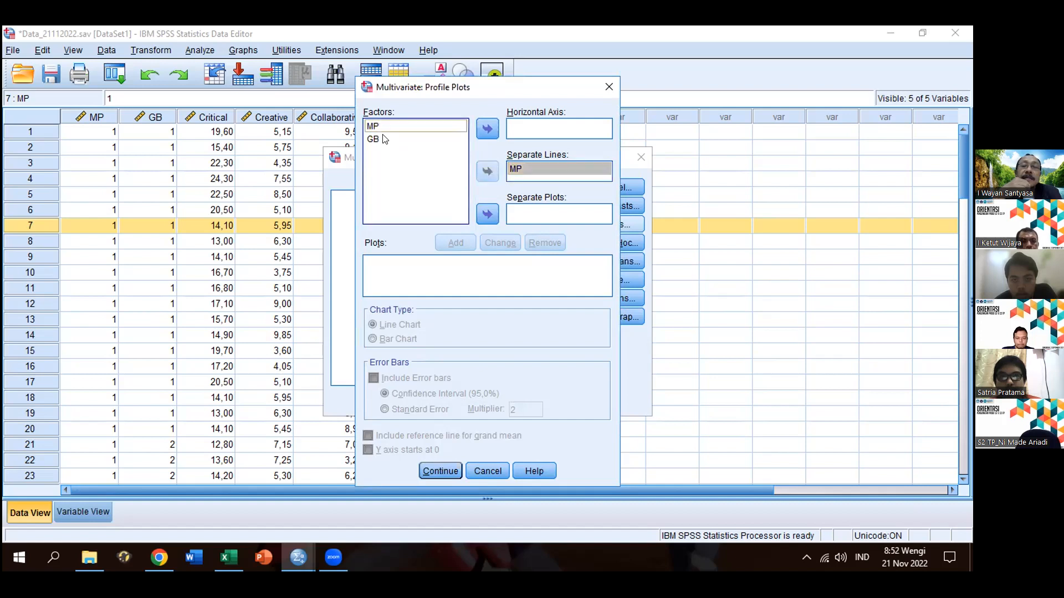
click(385, 138)
click(488, 129)
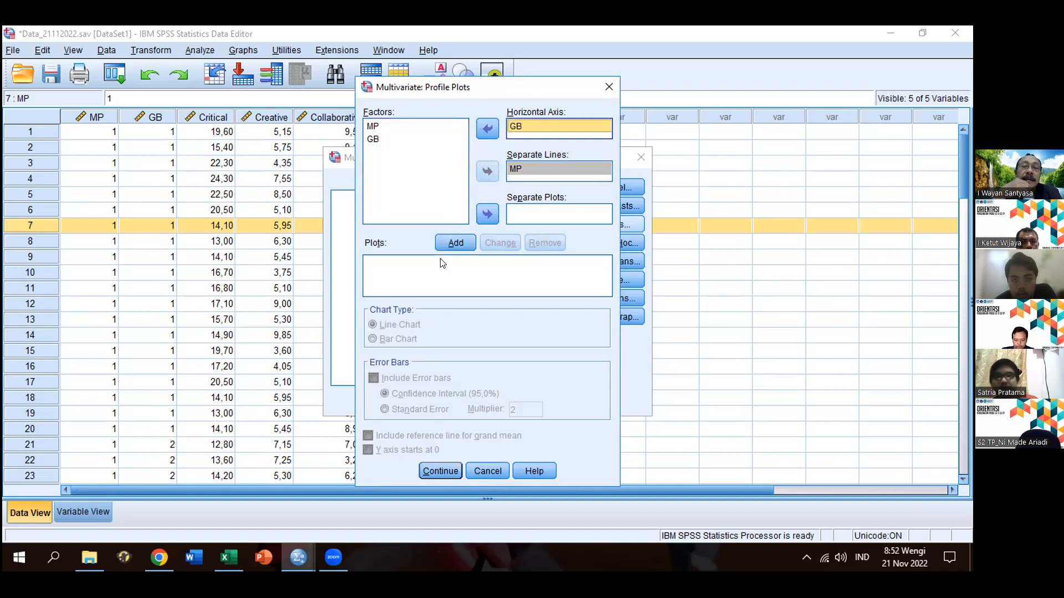
click(459, 240)
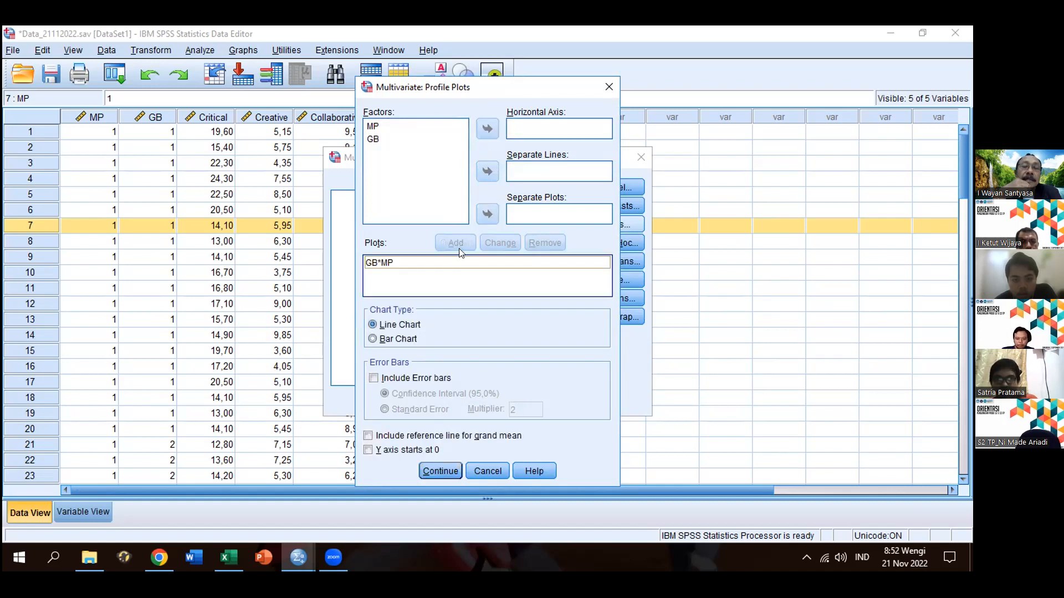
click(382, 263)
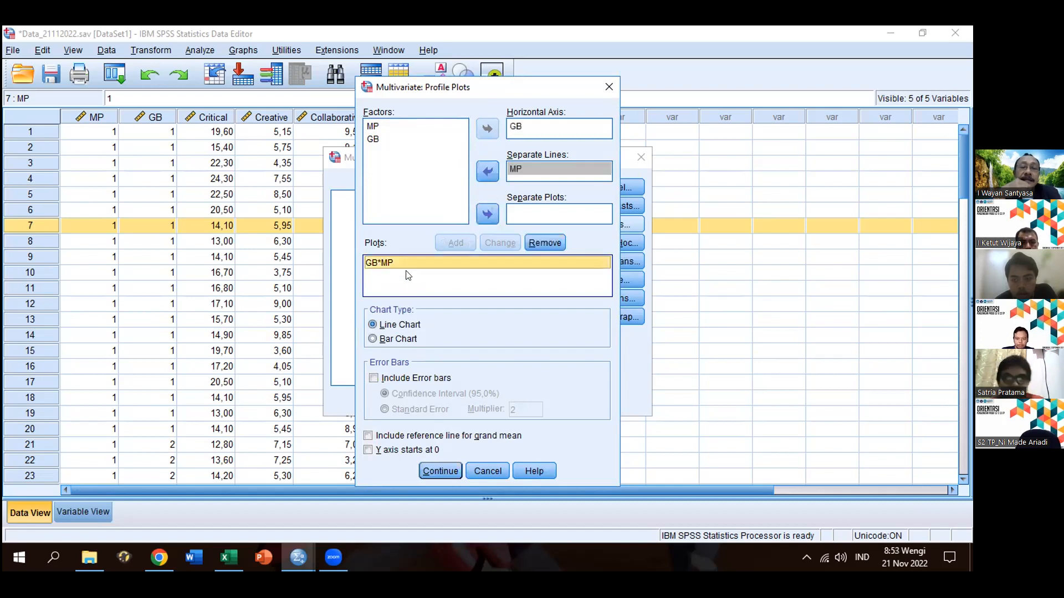
click(431, 472)
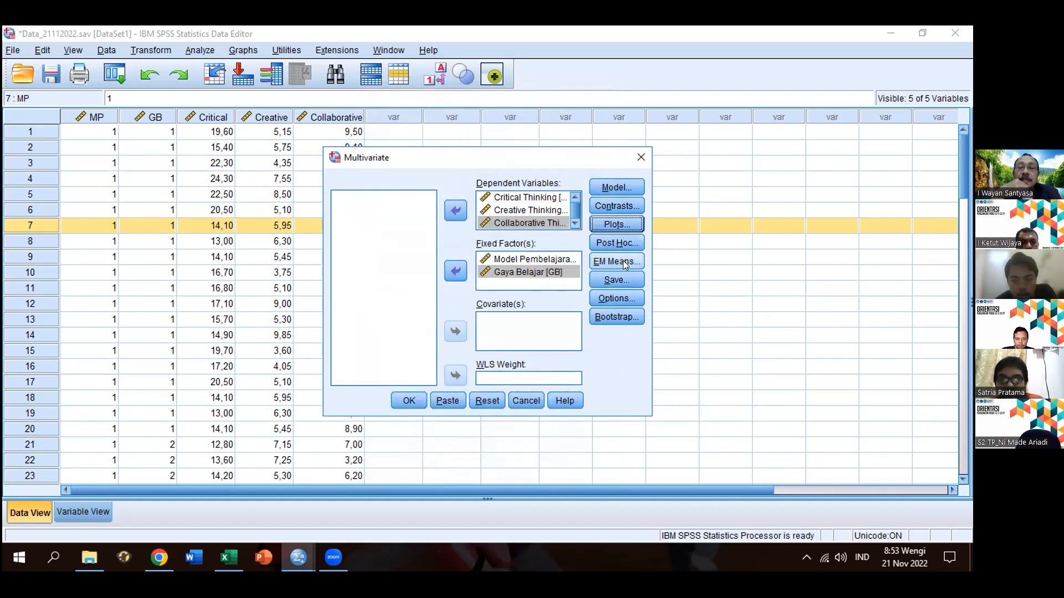
Include descriptive statistics and homogeneity tests in the multivariate analysis output
click(627, 293)
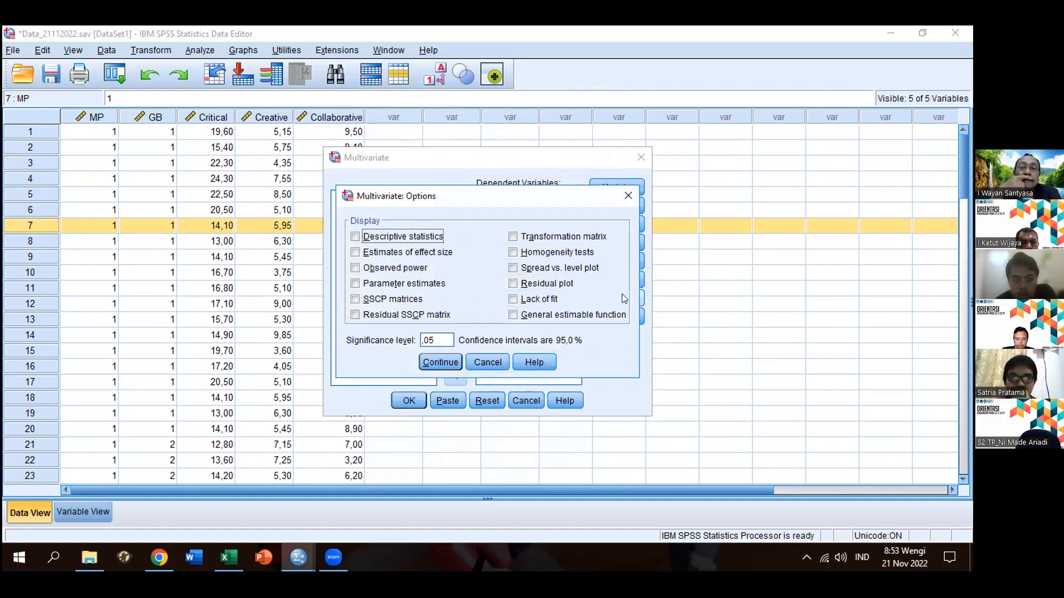
click(356, 237)
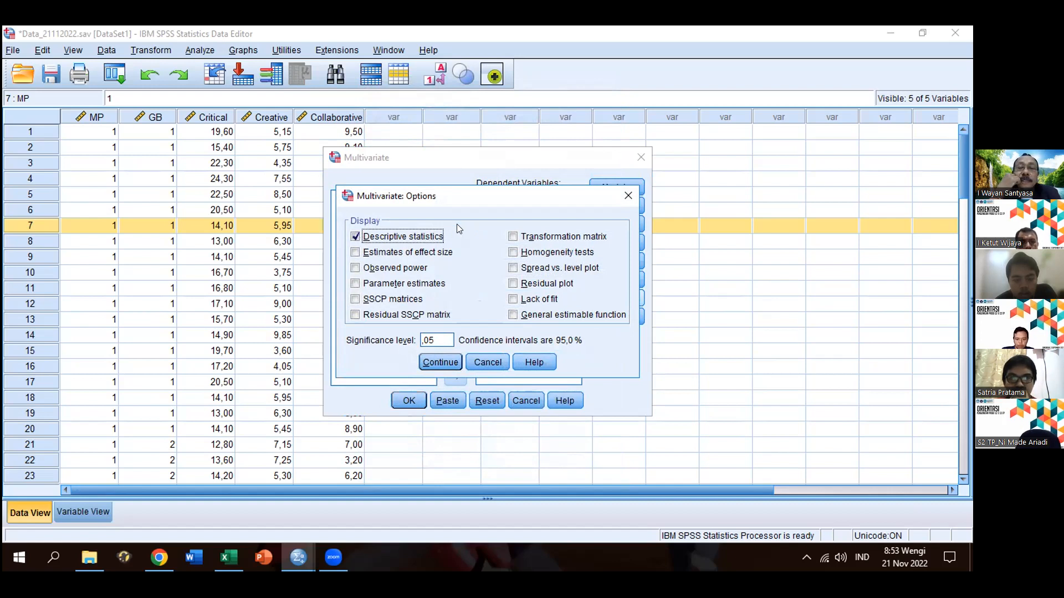
click(513, 253)
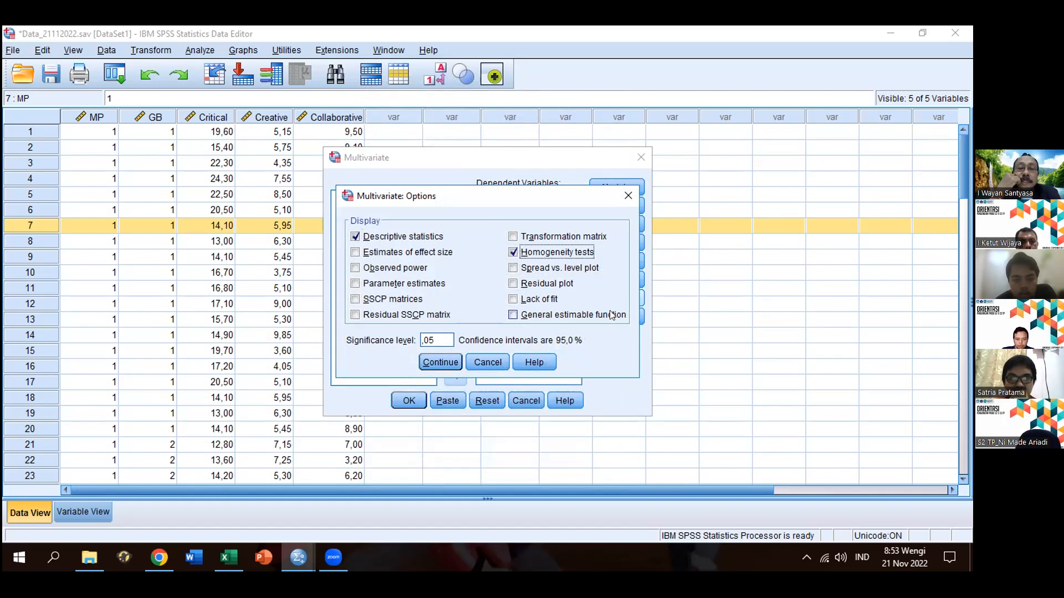
click(449, 363)
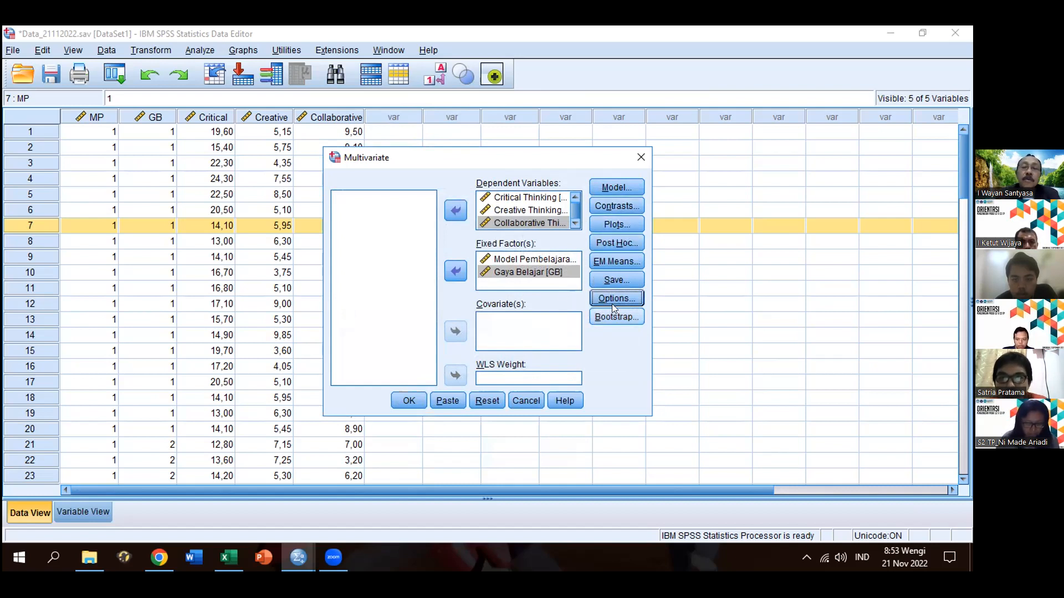
Request LSD post hoc comparisons for both the MP and GB factors
click(615, 244)
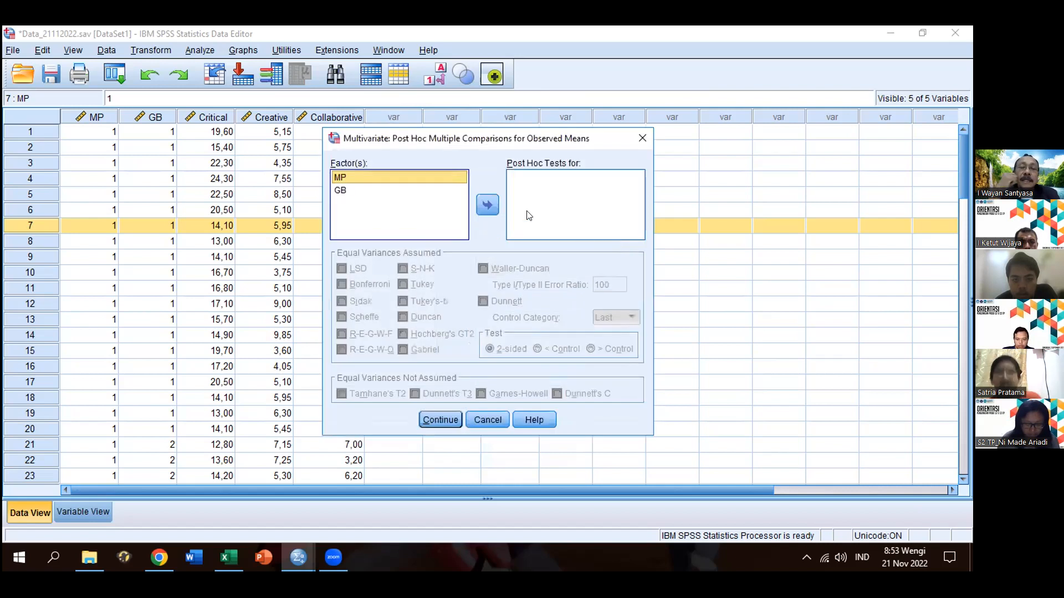
click(487, 206)
click(426, 190)
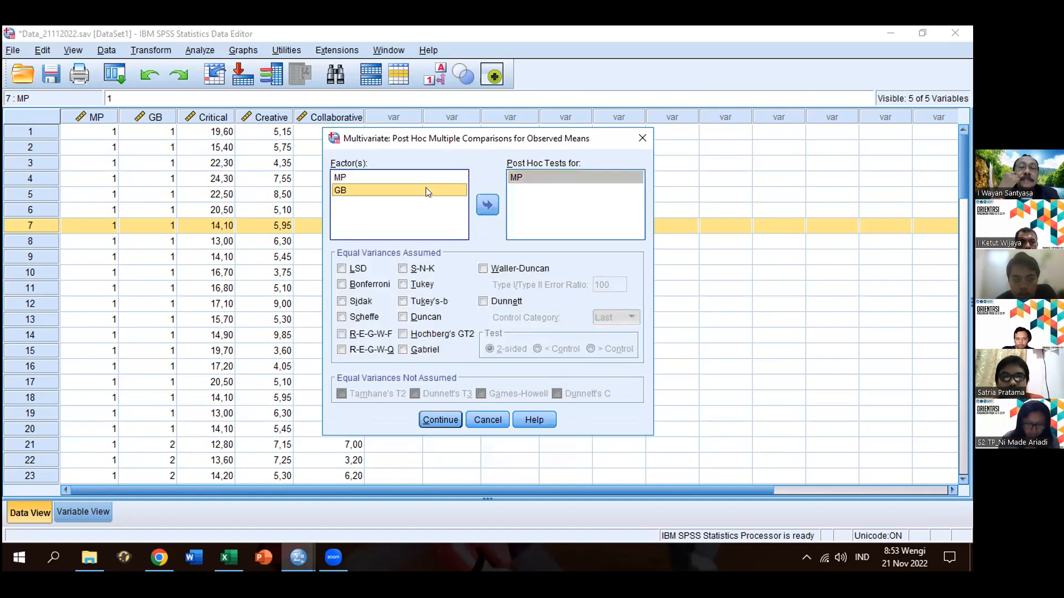
click(487, 206)
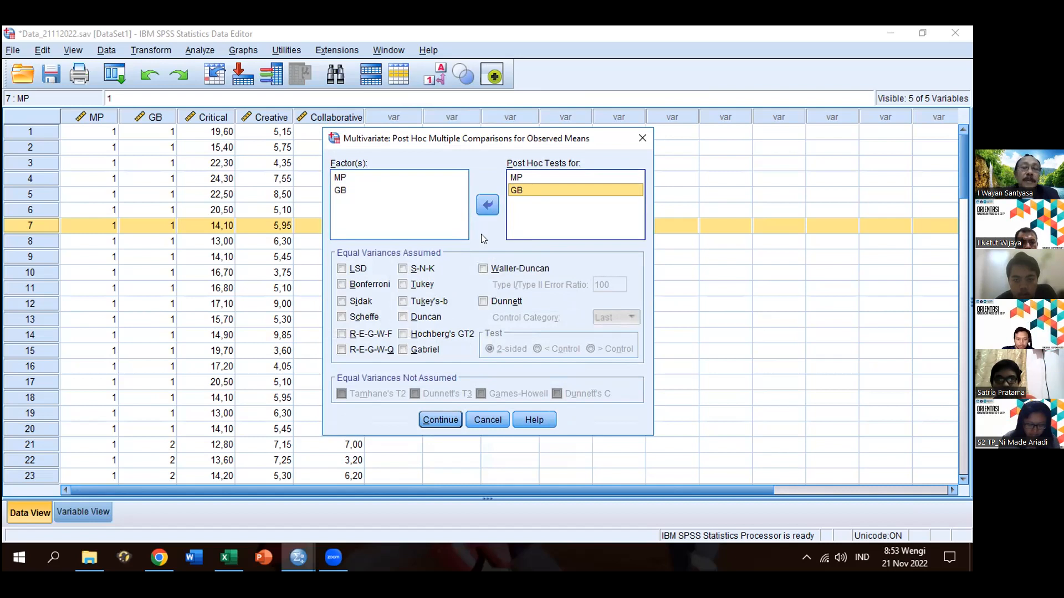
click(342, 269)
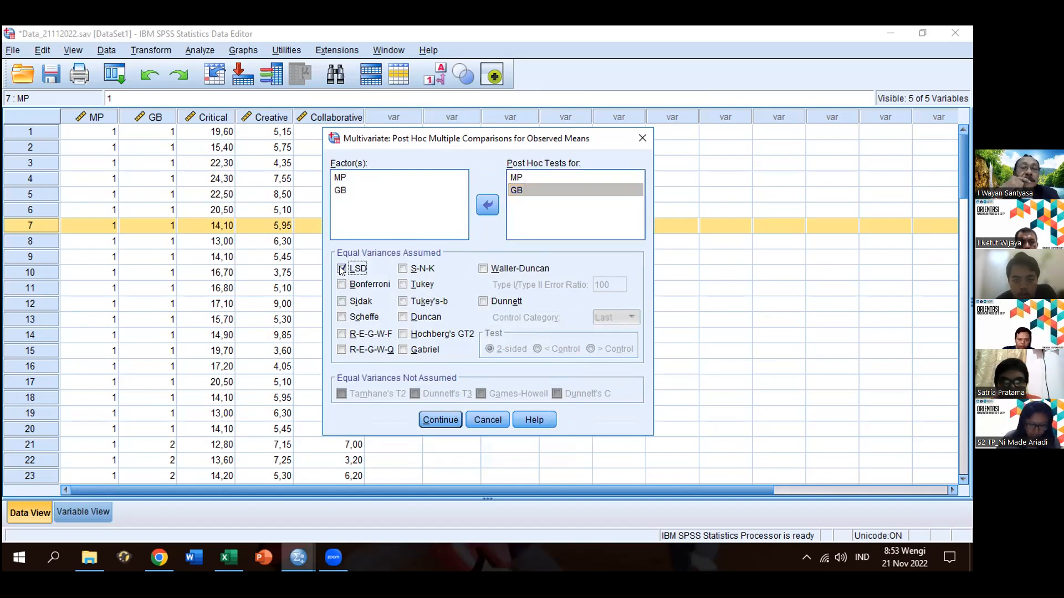
click(512, 191)
click(517, 177)
click(519, 191)
click(441, 419)
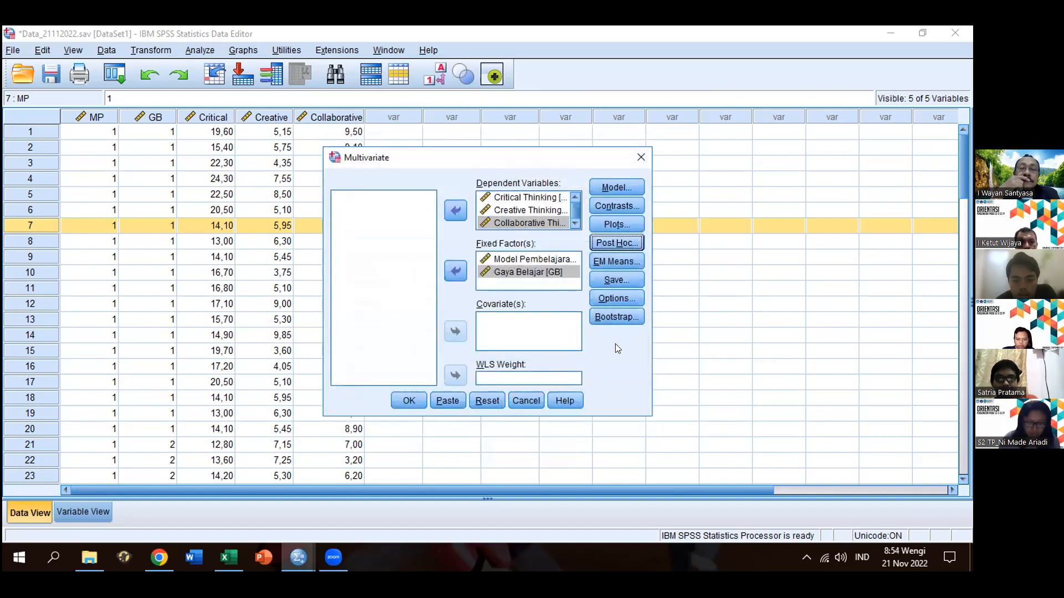
Run the multivariate analysis and go to the start of the Tests of Between-Subjects Effects table in the output
click(410, 401)
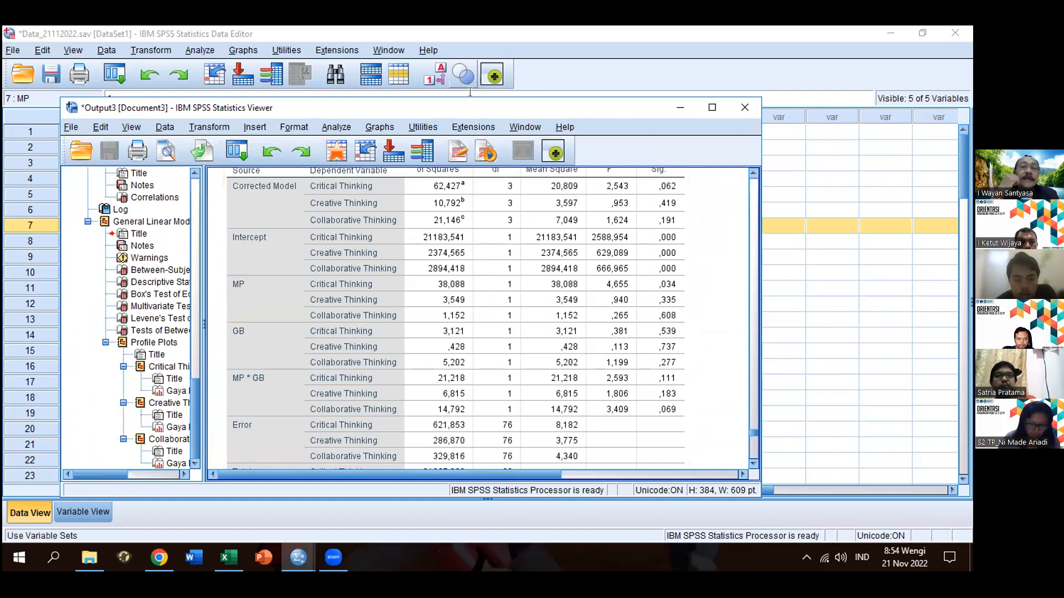
click(692, 242)
scroll(692, 242, up, 10)
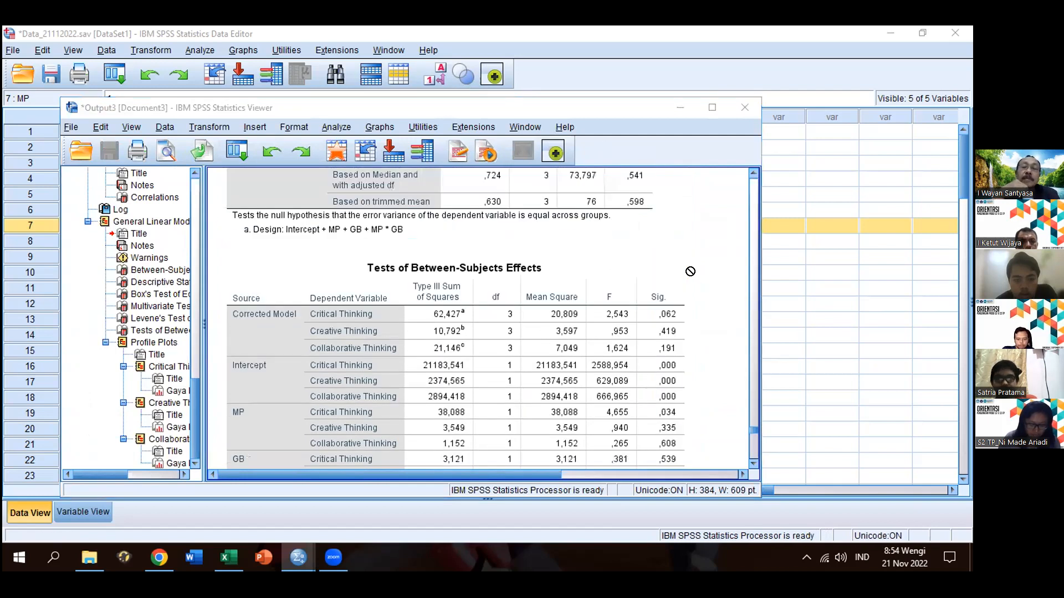
Go back to the start of the General Linear Model output and read the Warnings and Between-Subjects Factors tables
scroll(690, 272, up, 6)
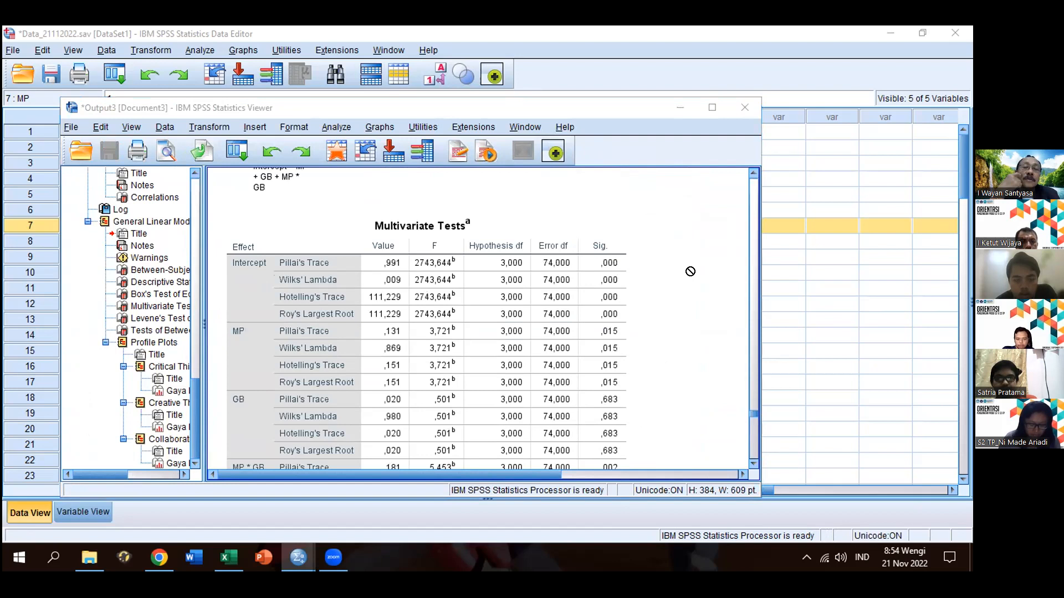
scroll(690, 272, down, 3)
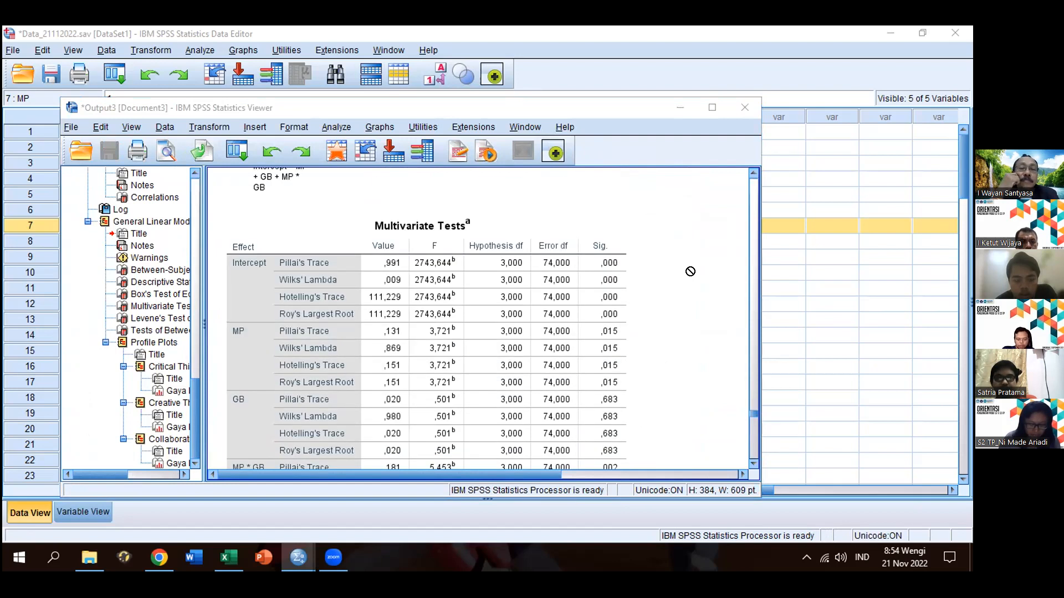
scroll(526, 235, up, 10)
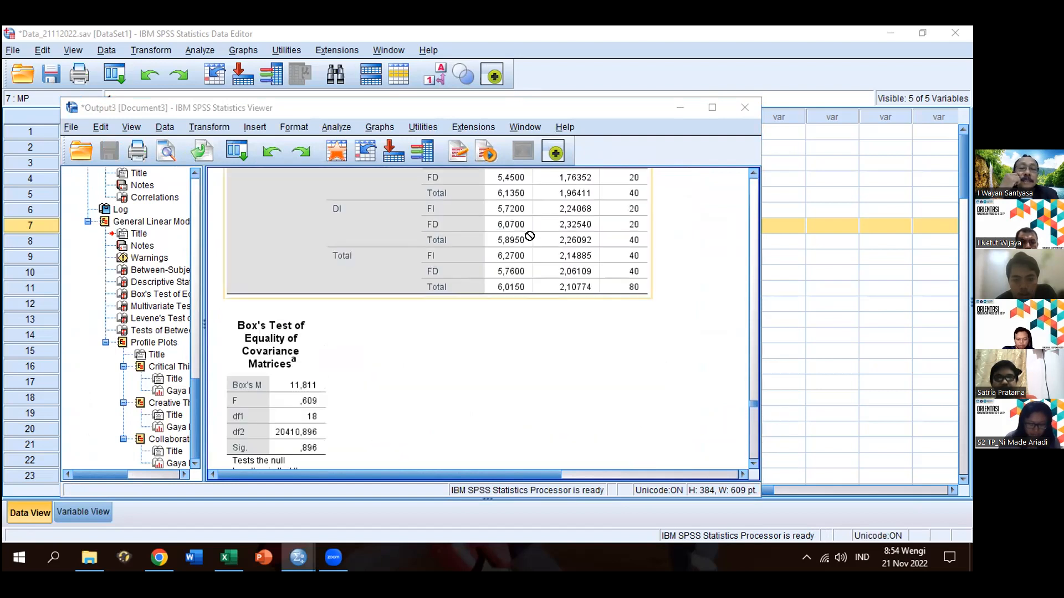
scroll(560, 246, up, 3)
scroll(560, 246, down, 4)
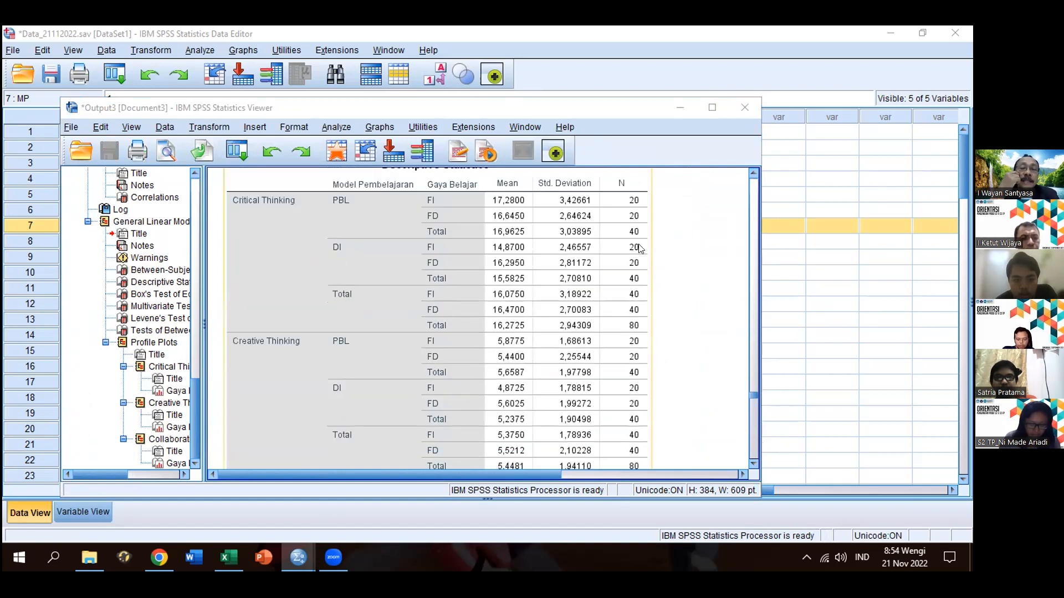
click(752, 173)
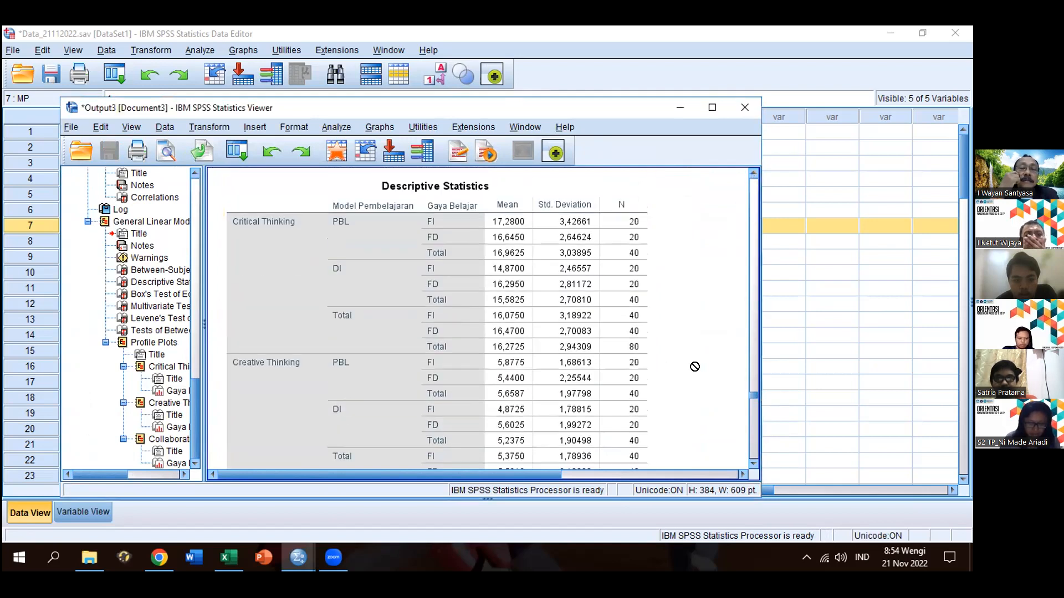
scroll(690, 365, up, 4)
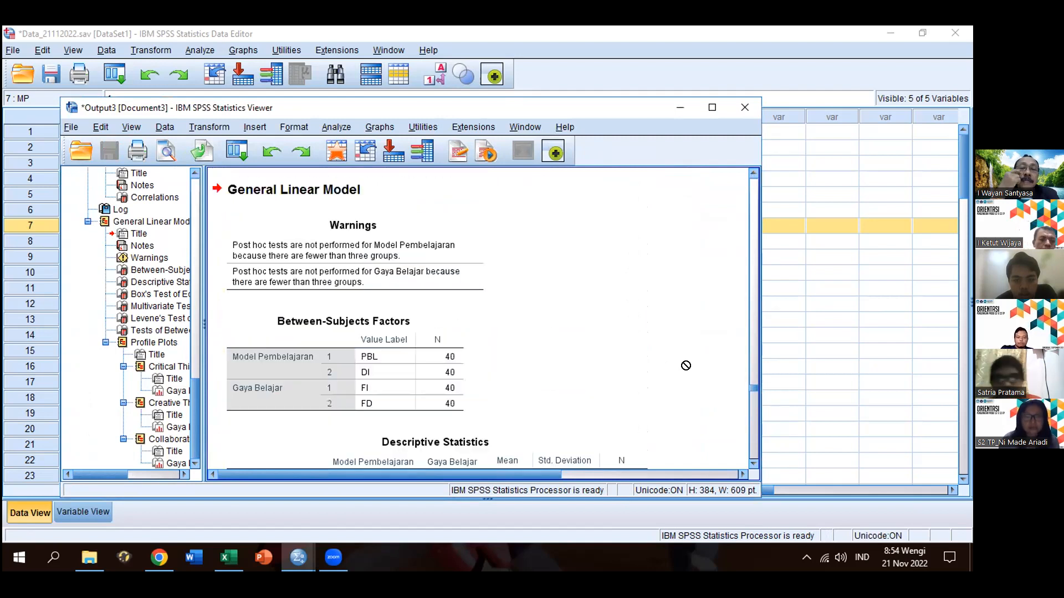
scroll(687, 363, up, 1)
scroll(685, 362, down, 2)
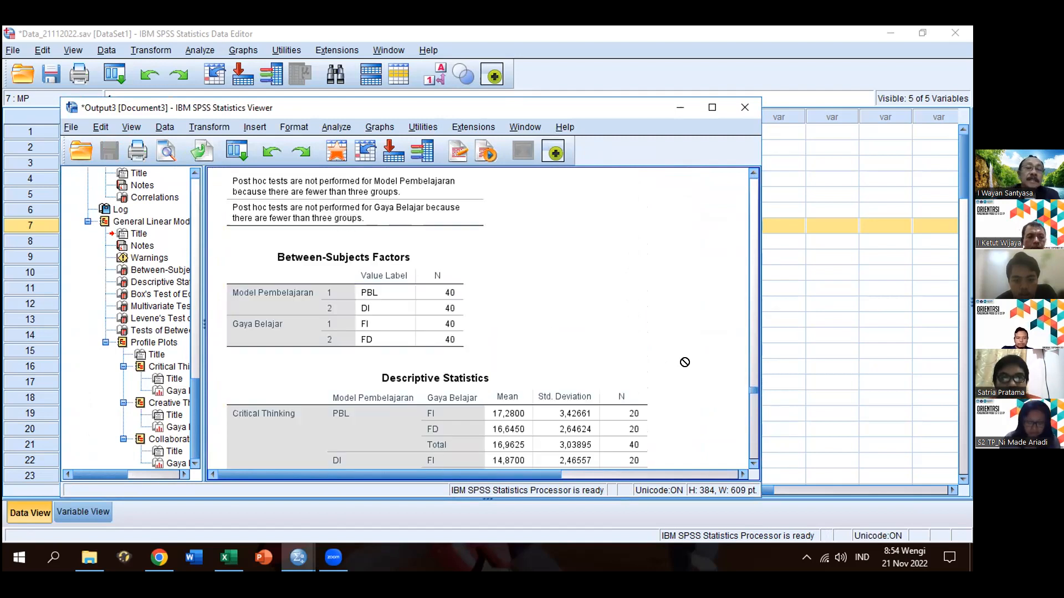
scroll(685, 362, up, 1)
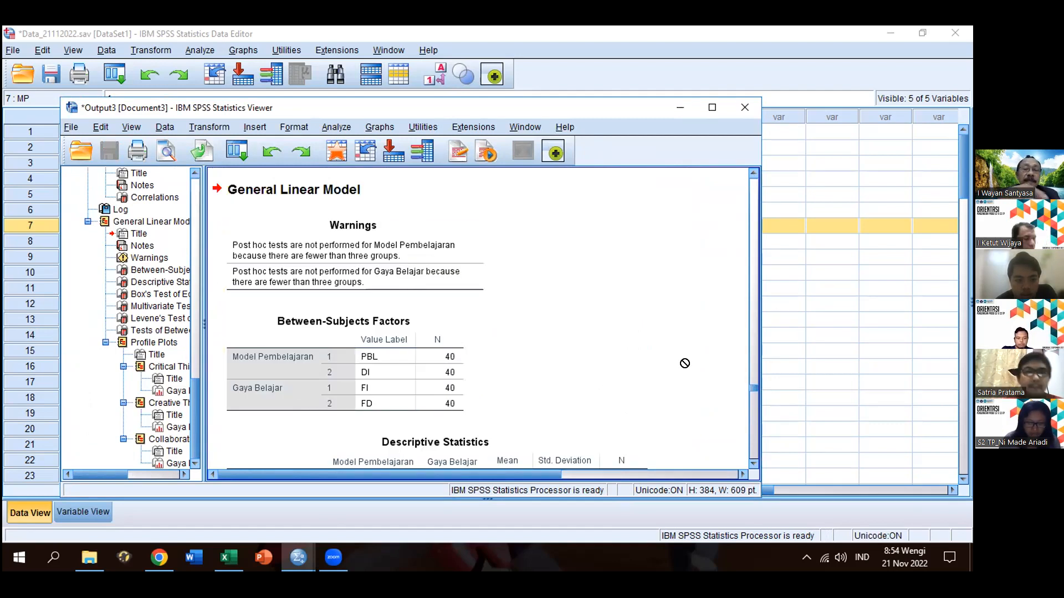
Examine the Descriptive Statistics means and standard deviations by Model Pembelajaran and Gaya Belajar for each thinking variable
click(430, 363)
scroll(450, 355, down, 3)
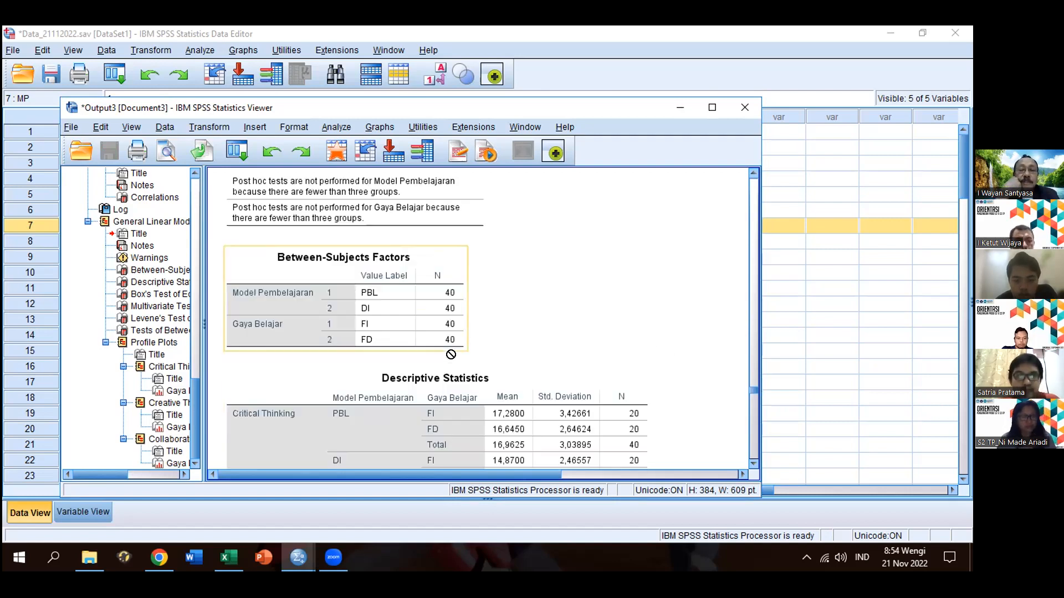
scroll(449, 354, down, 3)
click(449, 354)
scroll(449, 351, down, 3)
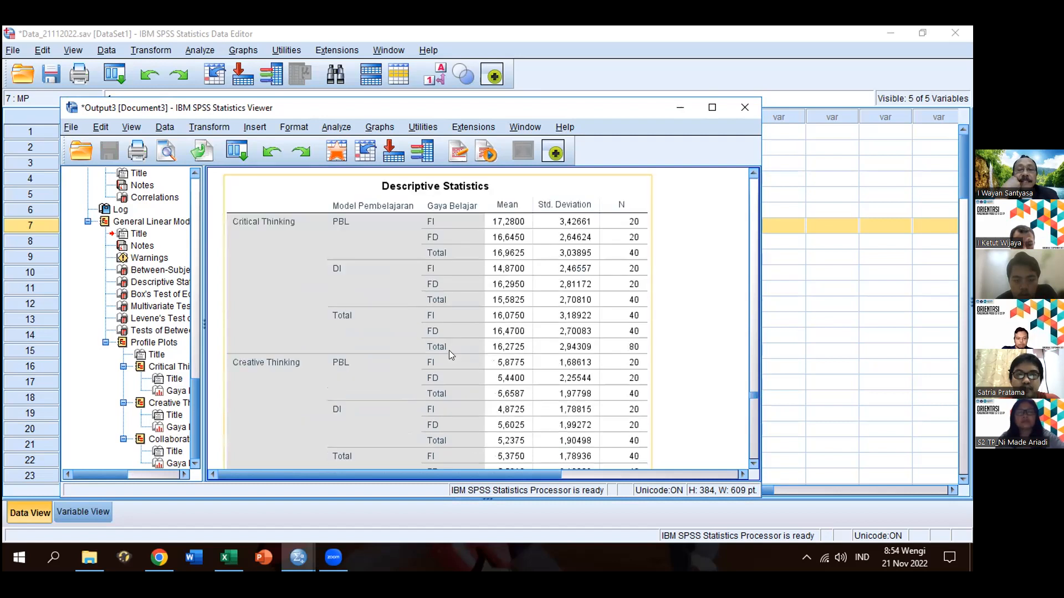
drag(576, 382, 697, 389)
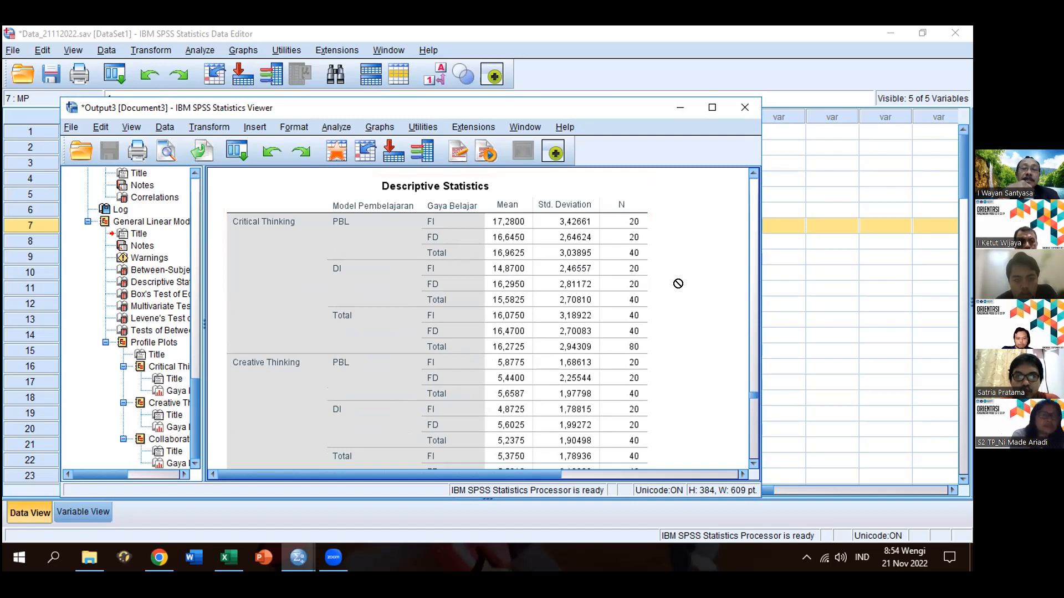
scroll(678, 284, down, 3)
scroll(678, 283, up, 3)
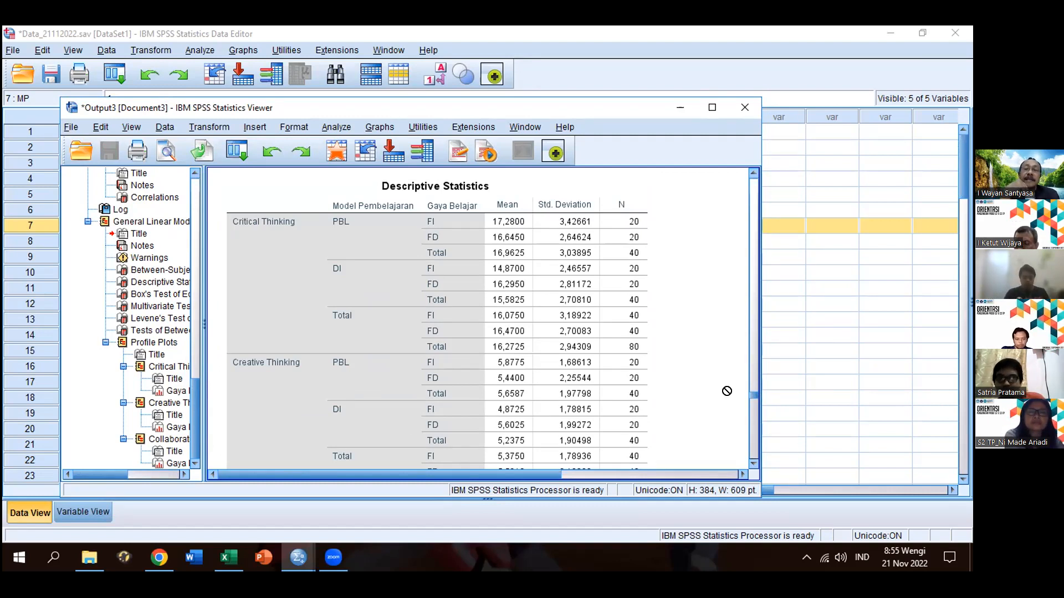
Review the rest of the descriptive statistics and read Box's Test of Equality of Covariance Matrices
click(754, 465)
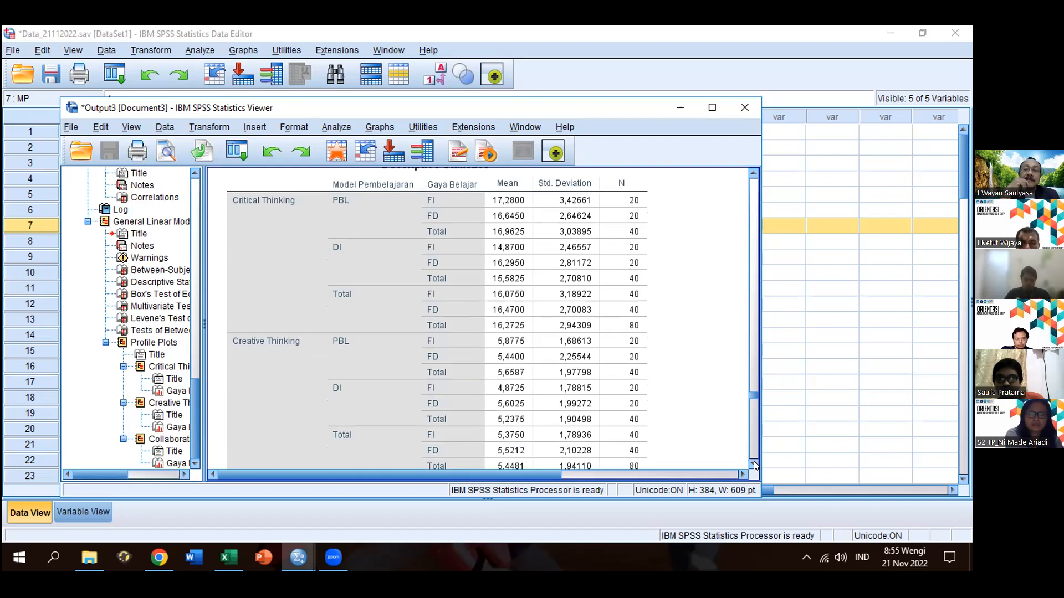
drag(754, 465, 754, 465)
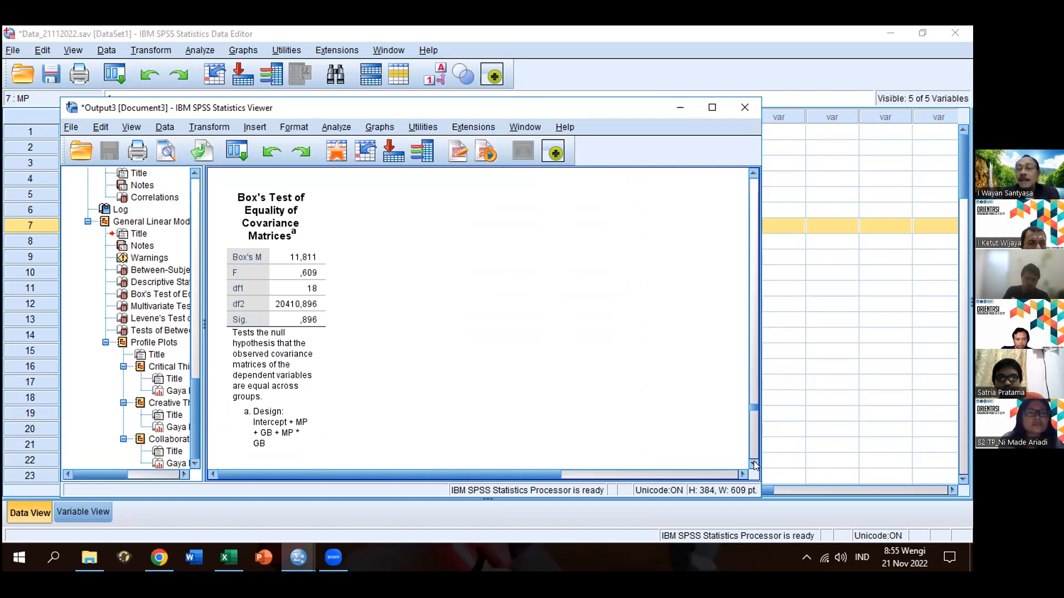
click(392, 101)
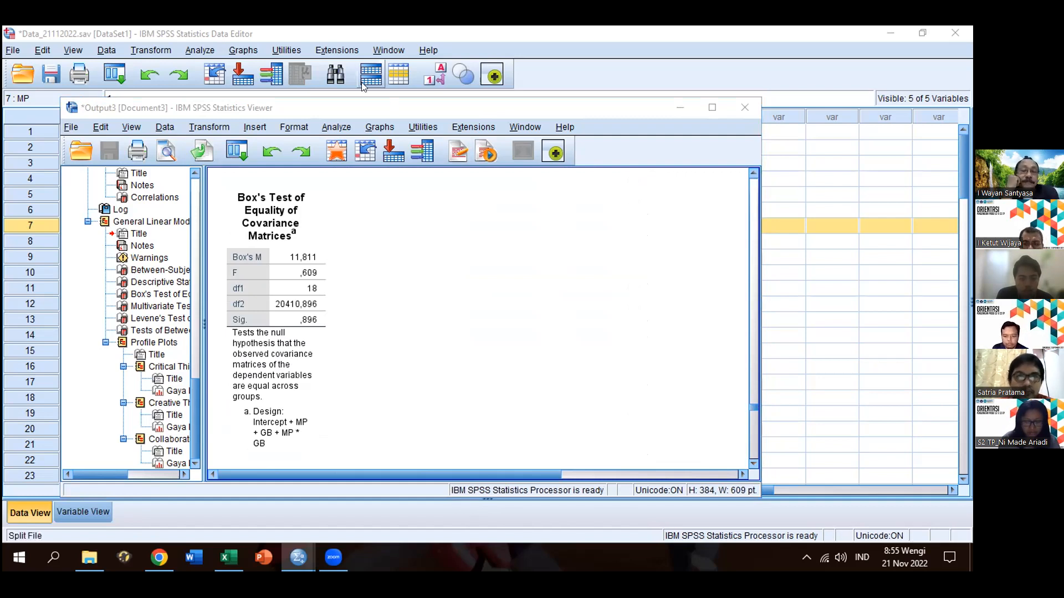
Examine the Intercept and MP effects in the Multivariate Tests table, including Pillai's Trace and Wilks' Lambda significance
click(754, 465)
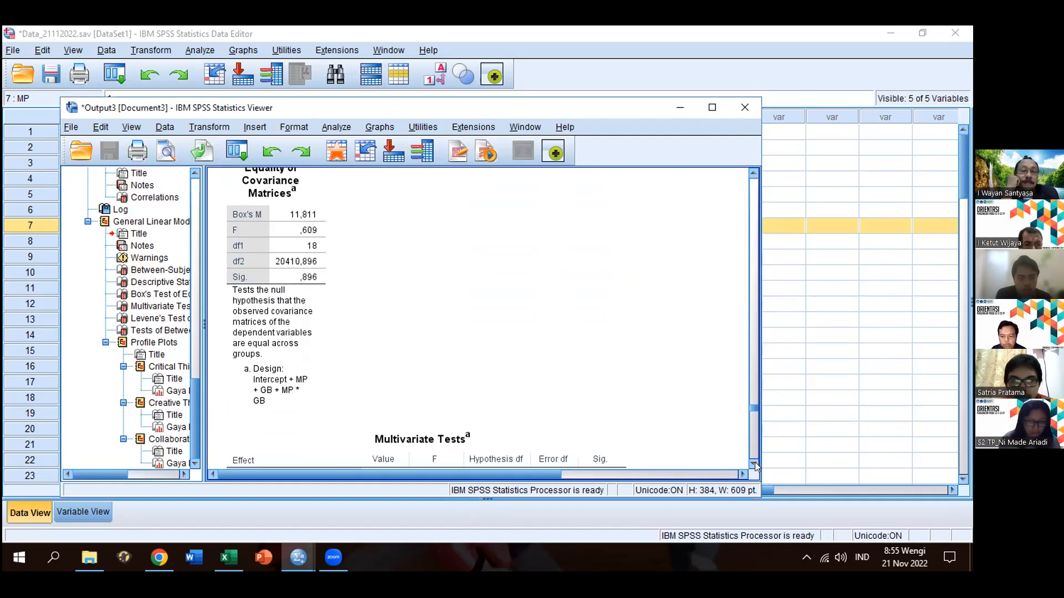
click(754, 465)
click(755, 464)
click(754, 464)
click(755, 465)
click(755, 464)
click(755, 465)
click(755, 464)
click(755, 465)
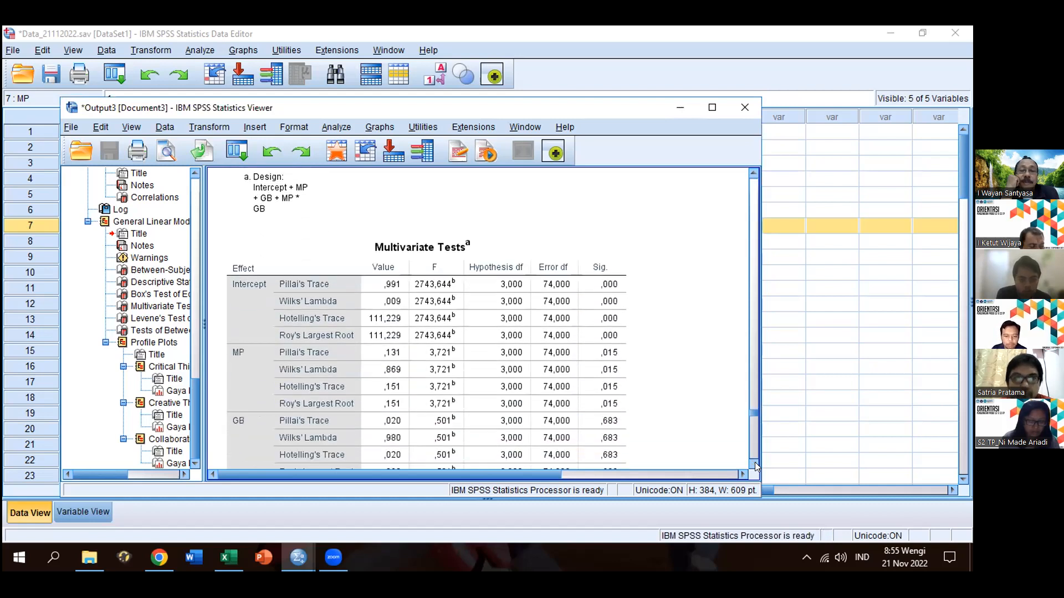
click(755, 464)
click(755, 464)
click(755, 465)
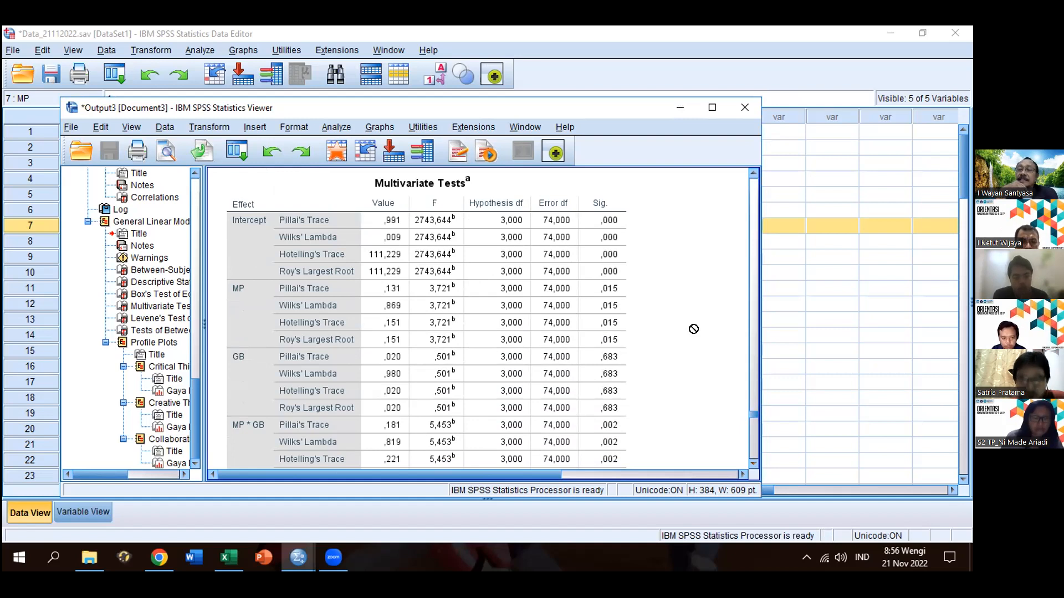
click(406, 283)
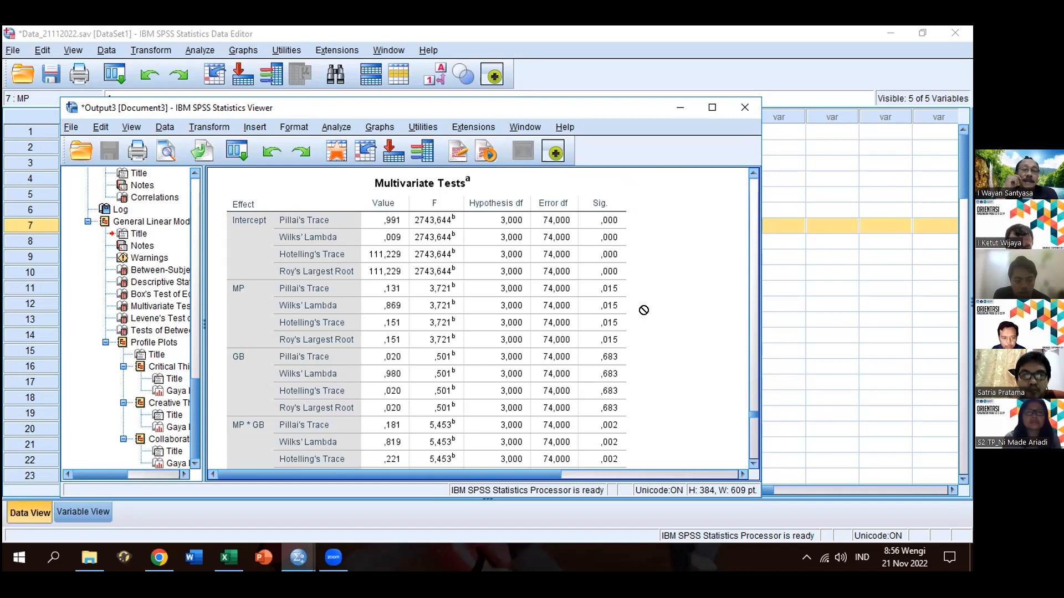
Check the significance of the GB and MP * GB effects in the Multivariate Tests table
click(753, 465)
click(753, 464)
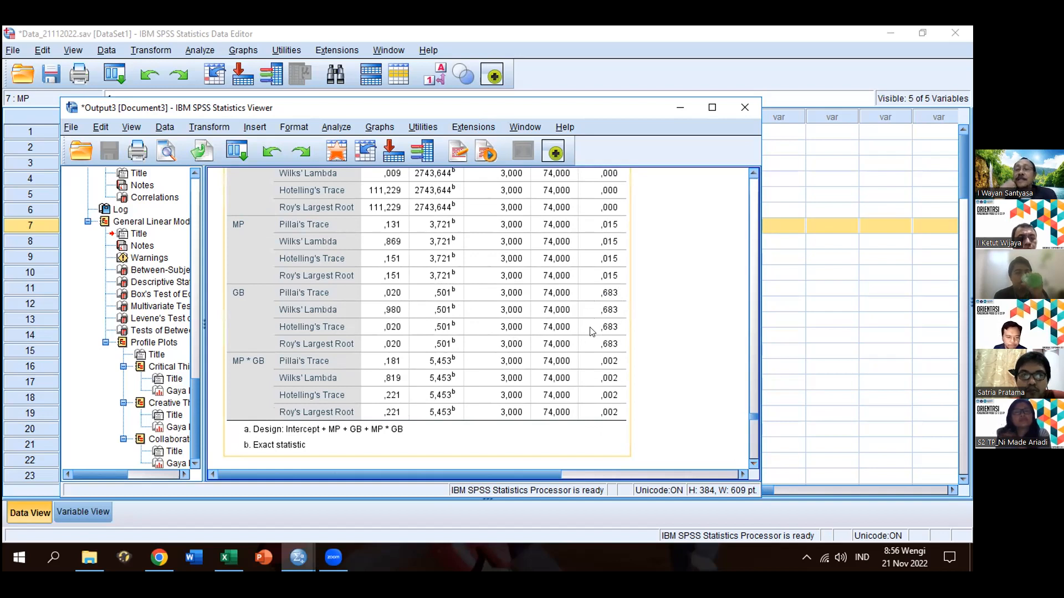
drag(600, 328, 658, 329)
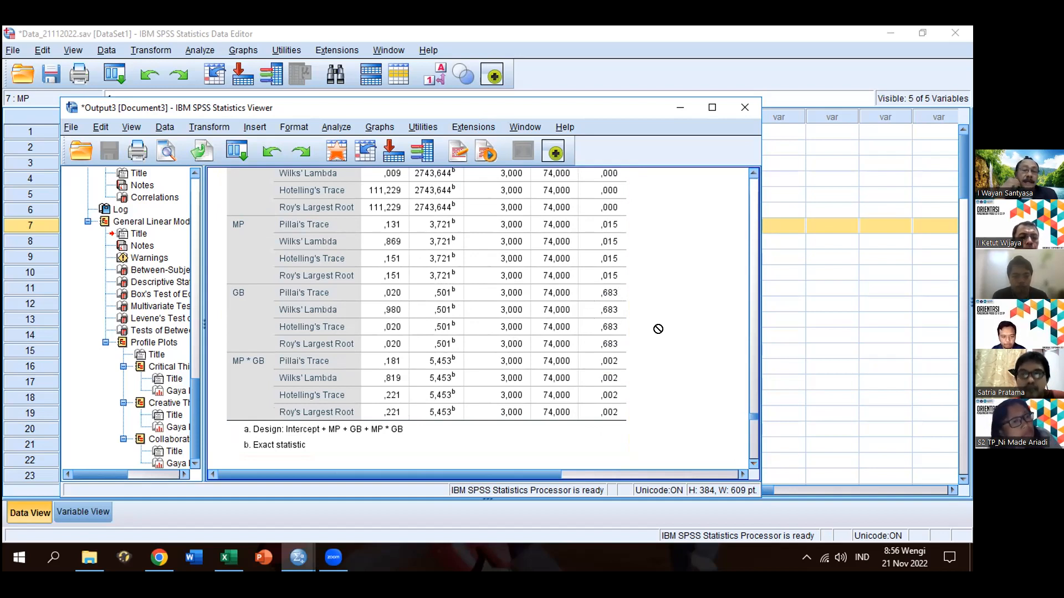
drag(659, 329, 561, 287)
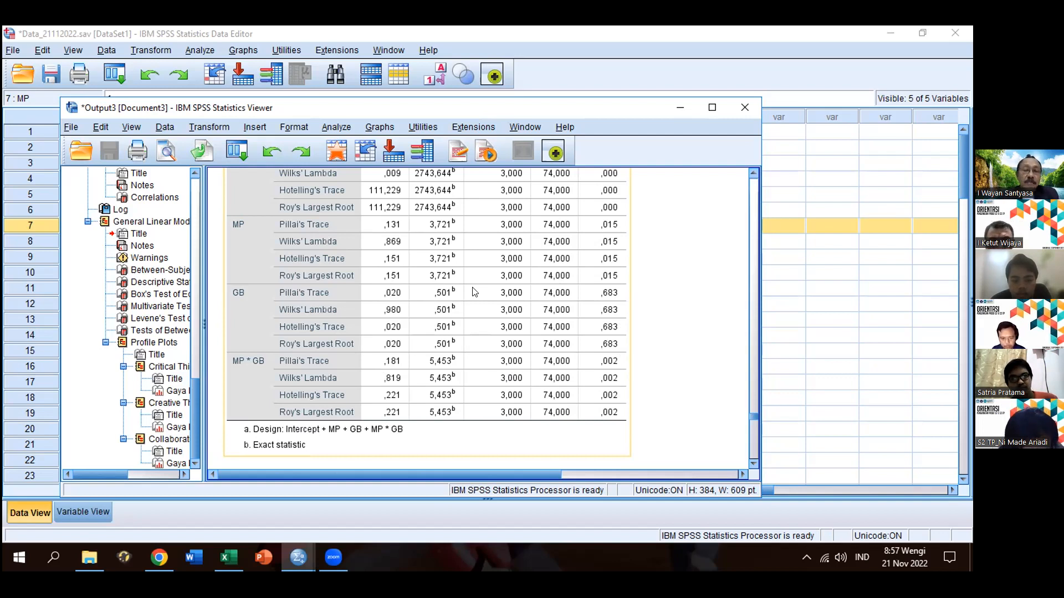
Examine Levene's Test of Equality of Error Variances for critical, creative and collaborative thinking
click(754, 463)
scroll(753, 464, down, 5)
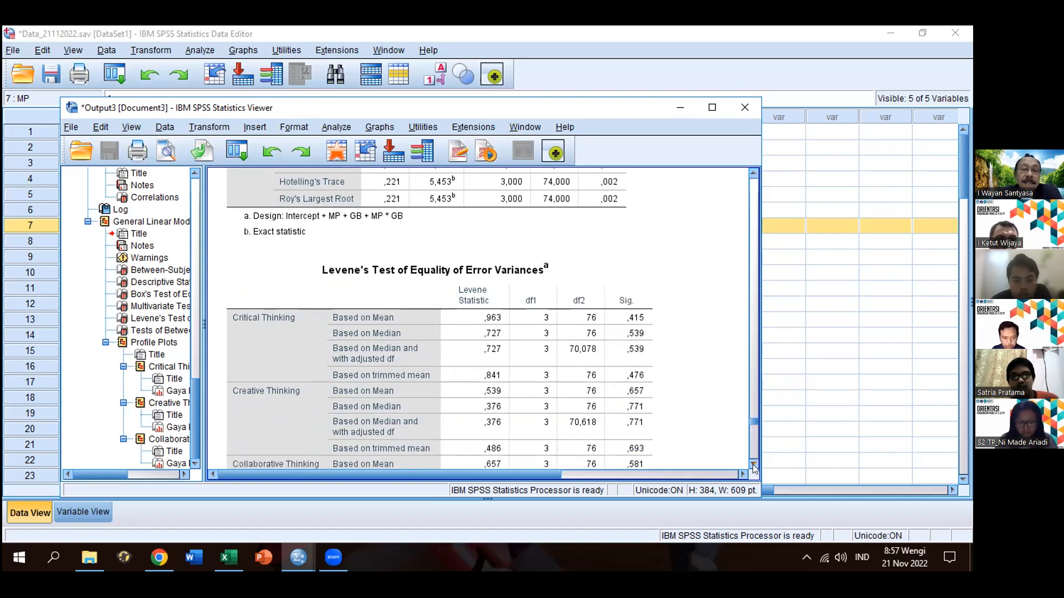
click(753, 464)
click(754, 465)
click(755, 464)
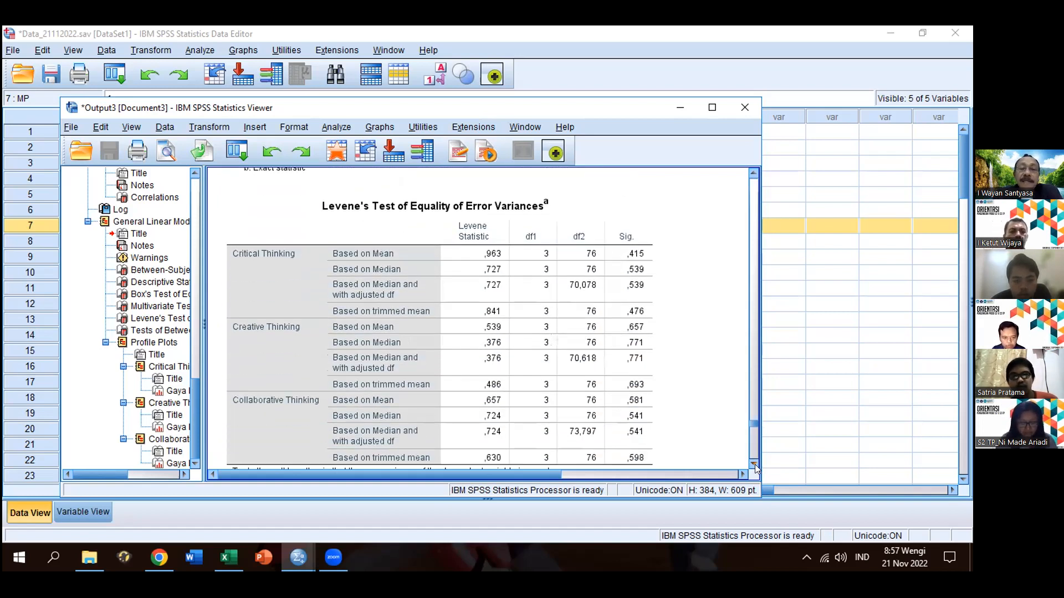
click(755, 464)
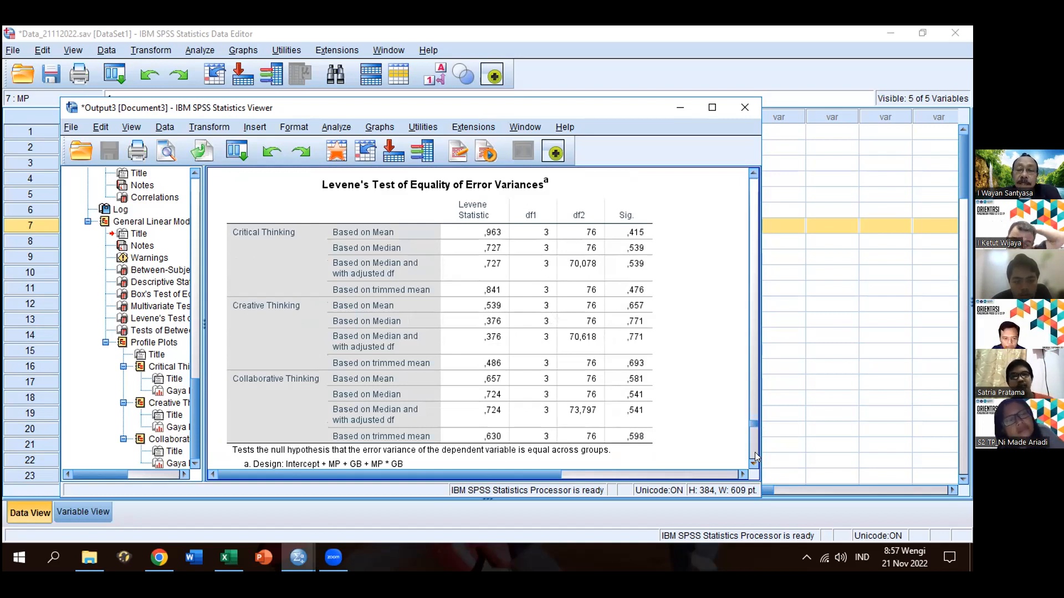
click(644, 284)
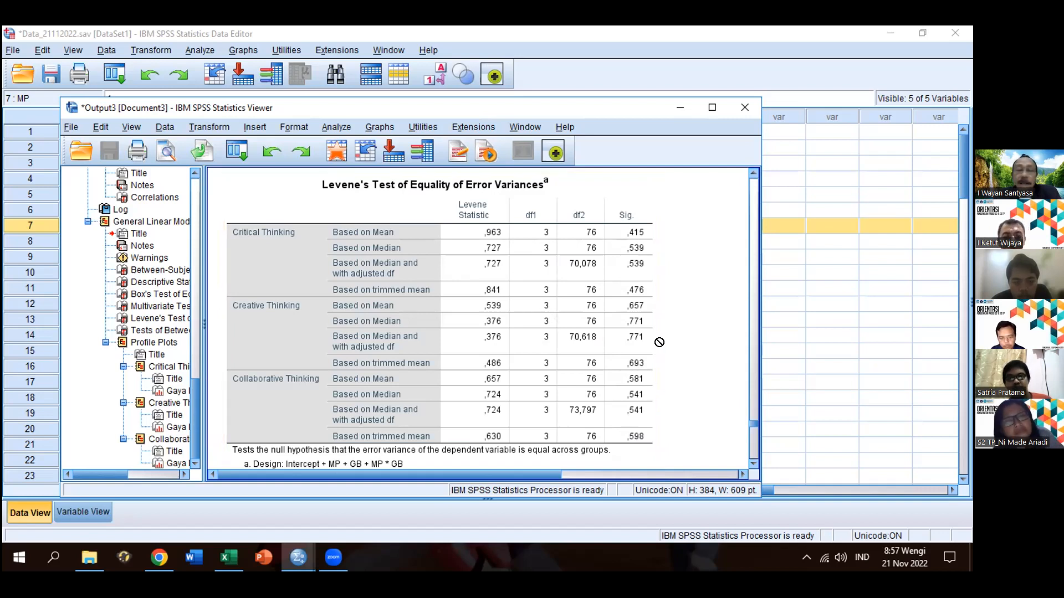
Examine the Tests of Between-Subjects Effects table, checking the significance of MP on each thinking variable
click(754, 464)
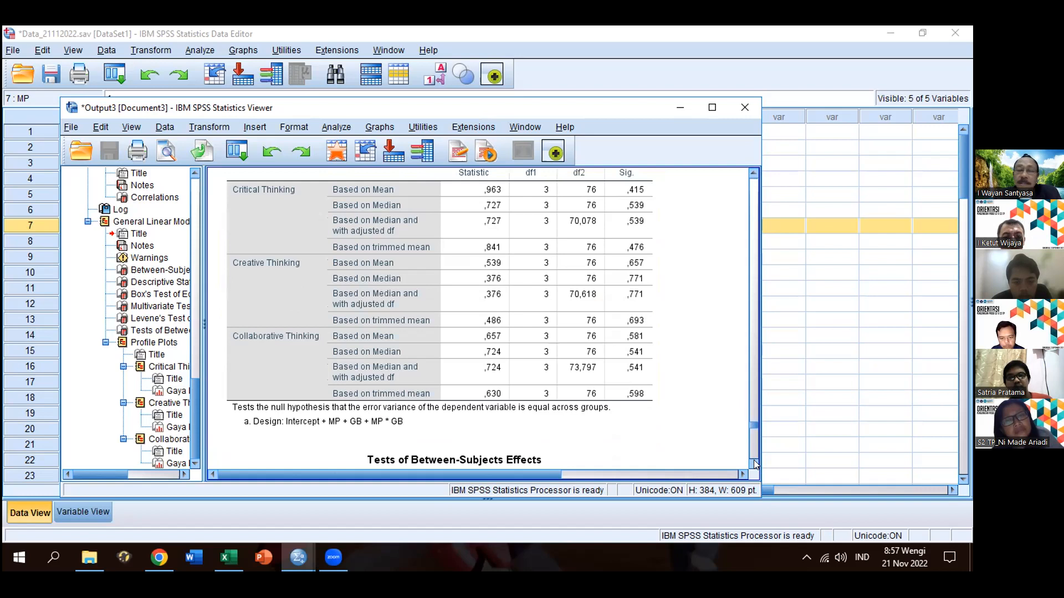
scroll(754, 465, down, 8)
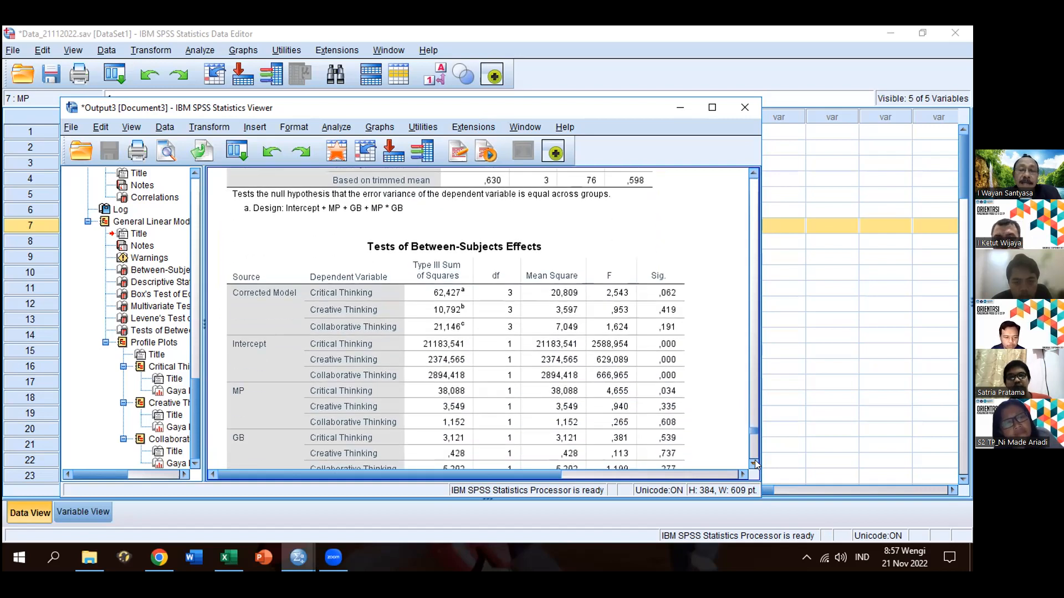
scroll(754, 465, down, 3)
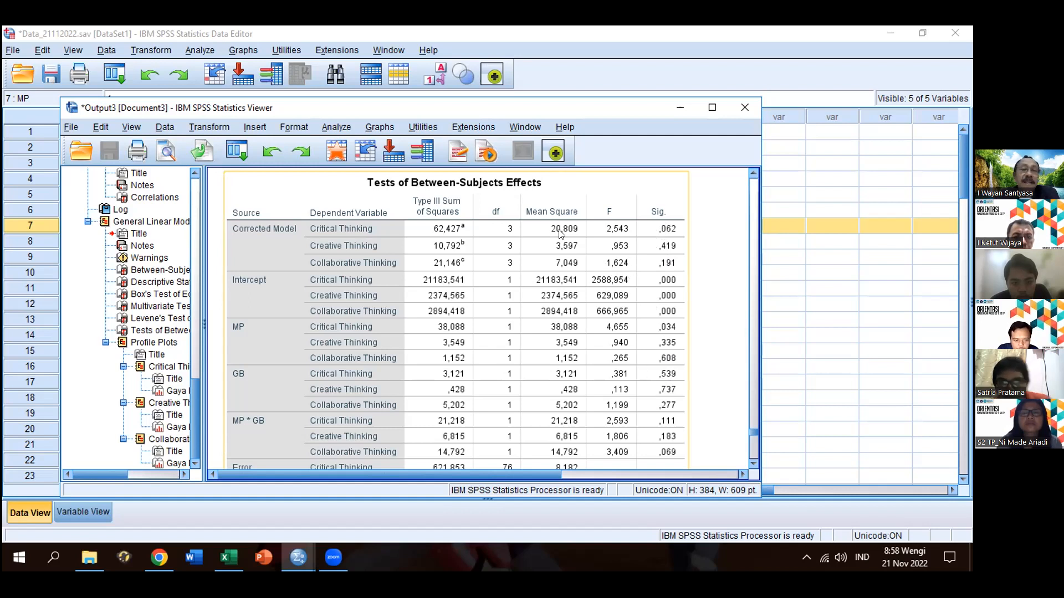
scroll(609, 284, down, 2)
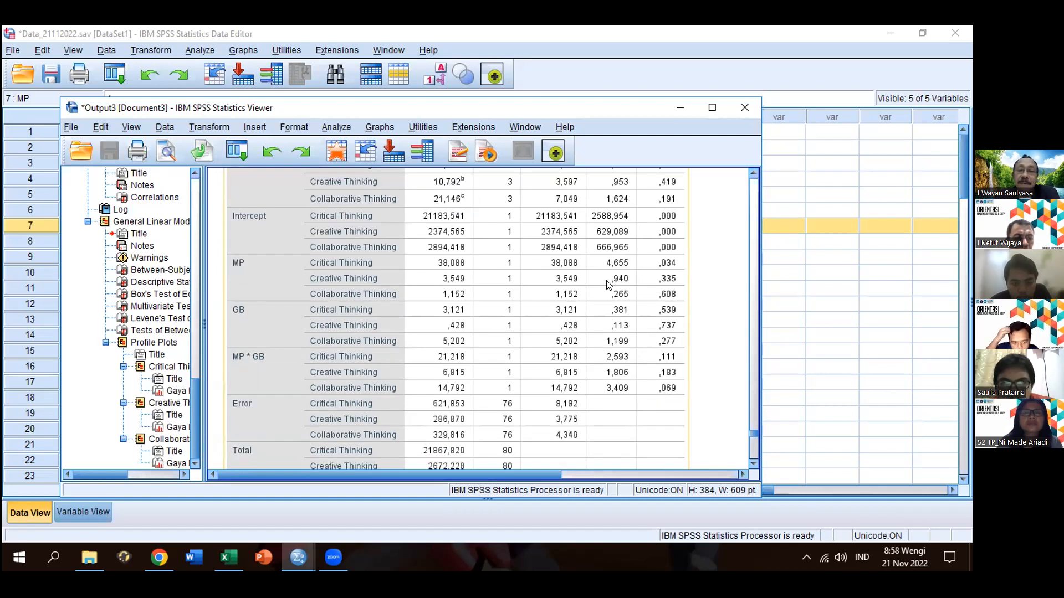
scroll(437, 363, down, 2)
scroll(437, 363, up, 2)
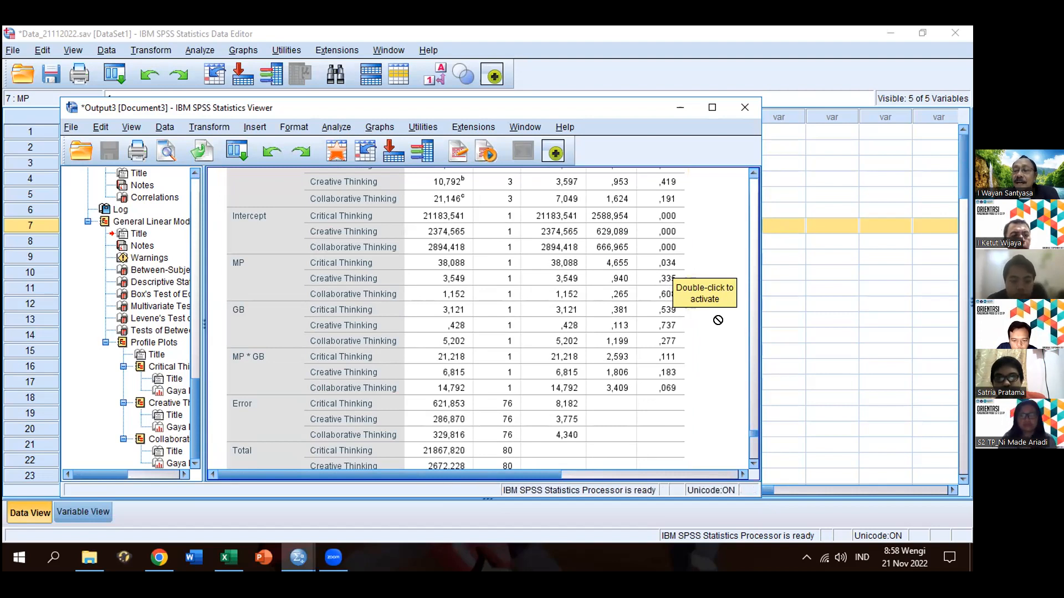
click(671, 286)
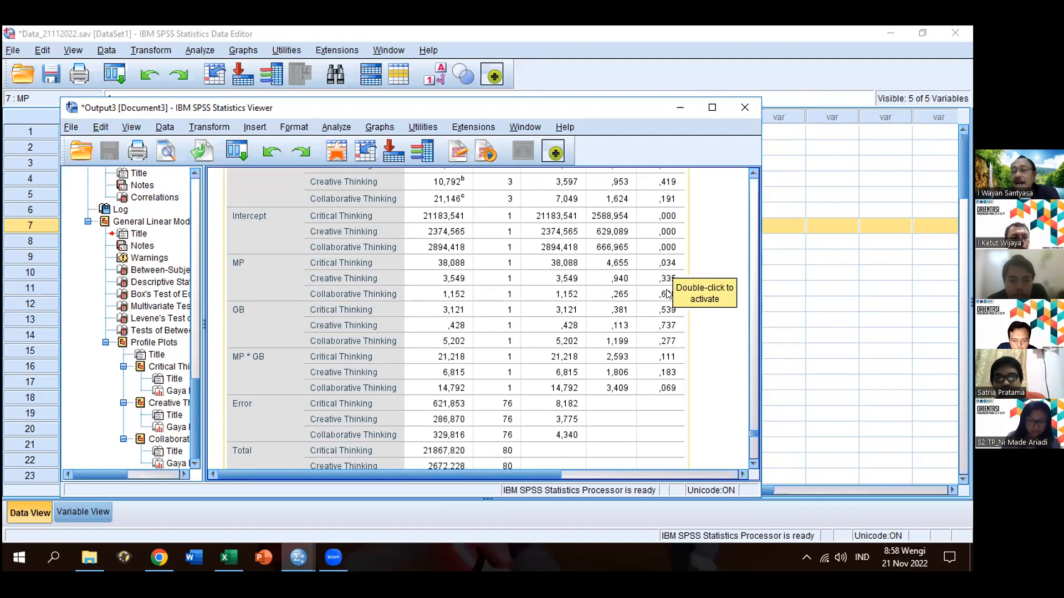
Select the Tests of Between-Subjects Effects table and check its GB and MP * GB significance values
click(681, 322)
scroll(711, 310, down, 1)
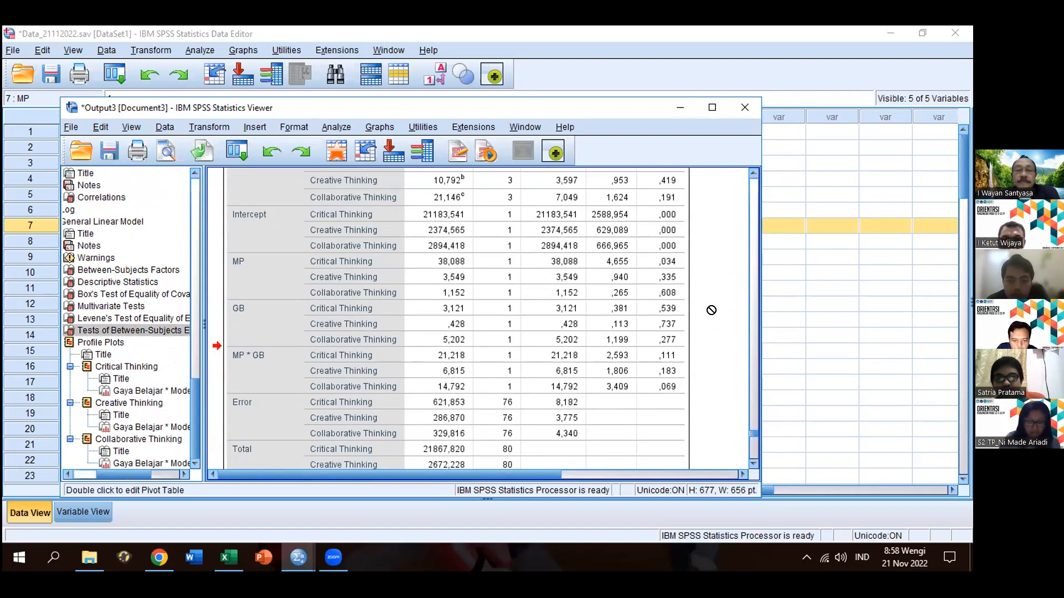
scroll(711, 310, down, 2)
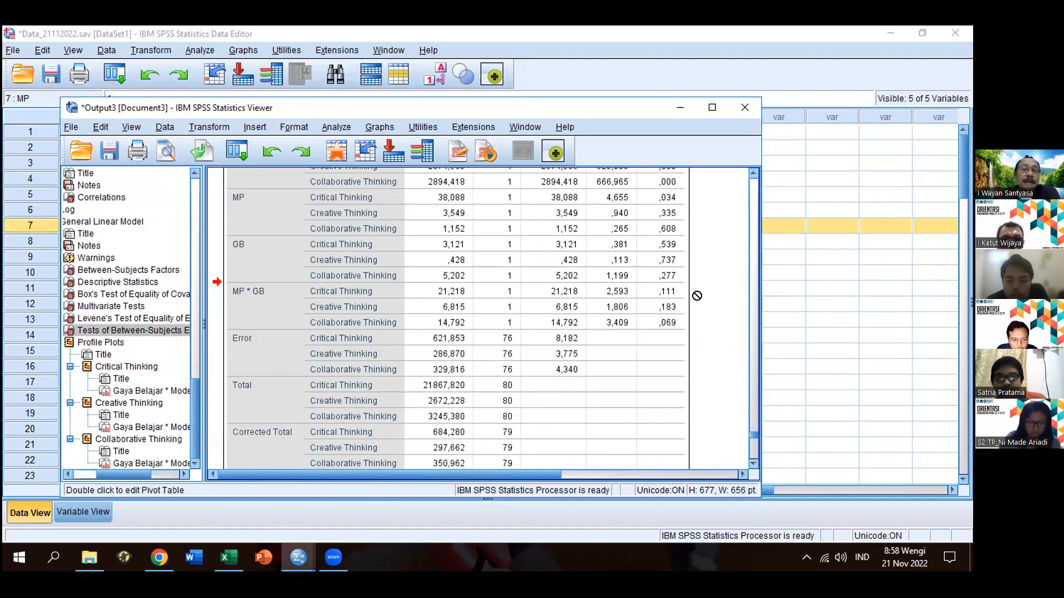
mouse_move(696, 296)
mouse_down()
mouse_move(665, 267)
mouse_move(727, 288)
mouse_move(705, 277)
mouse_up()
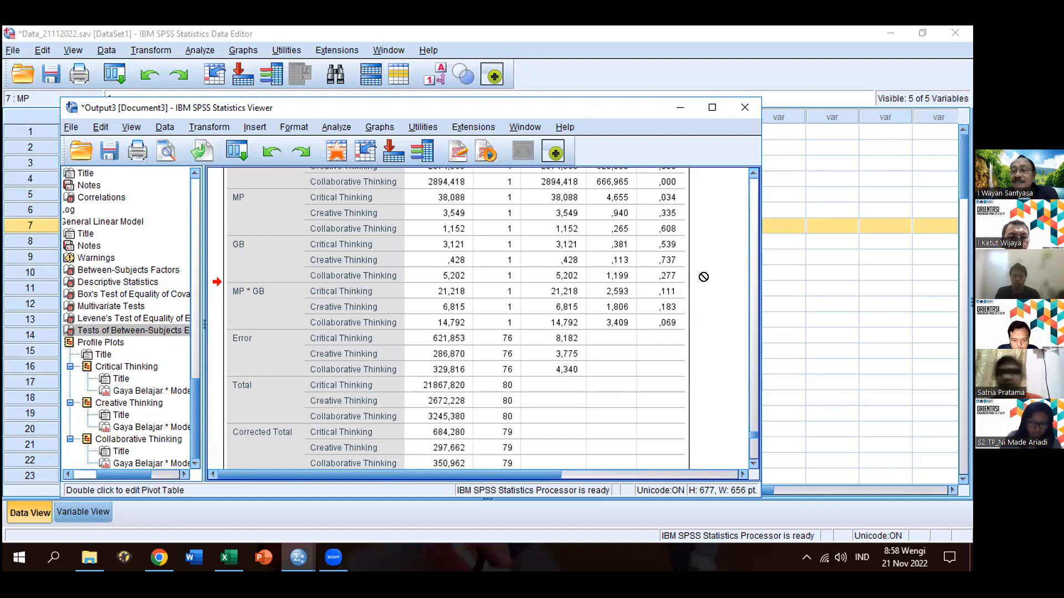
Return to the Multivariate Tests table and review the significance of the MP, GB and MP * GB effects
scroll(704, 277, up, 1)
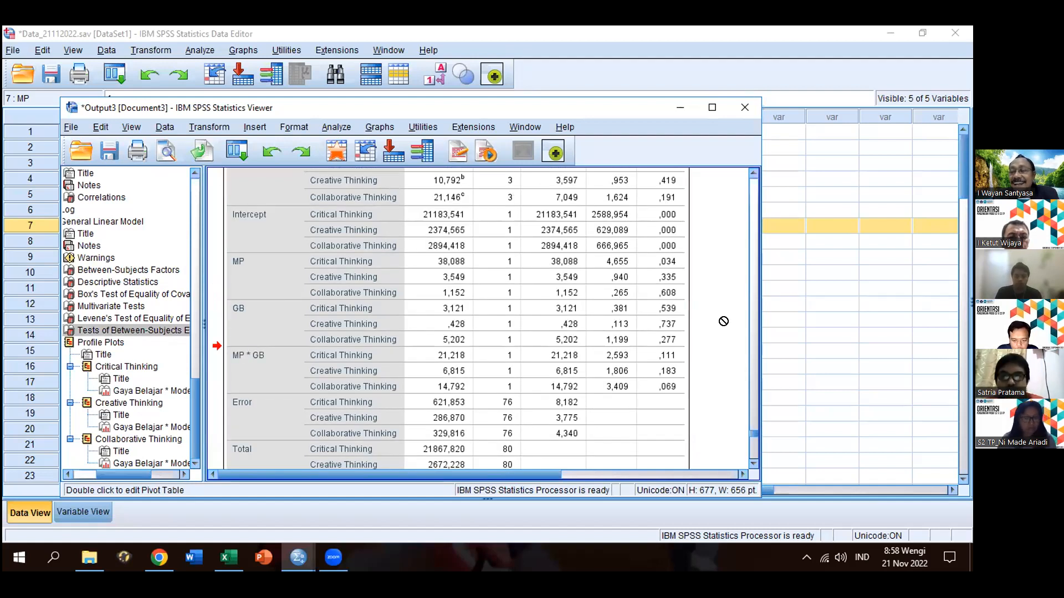
scroll(723, 322, down, 1)
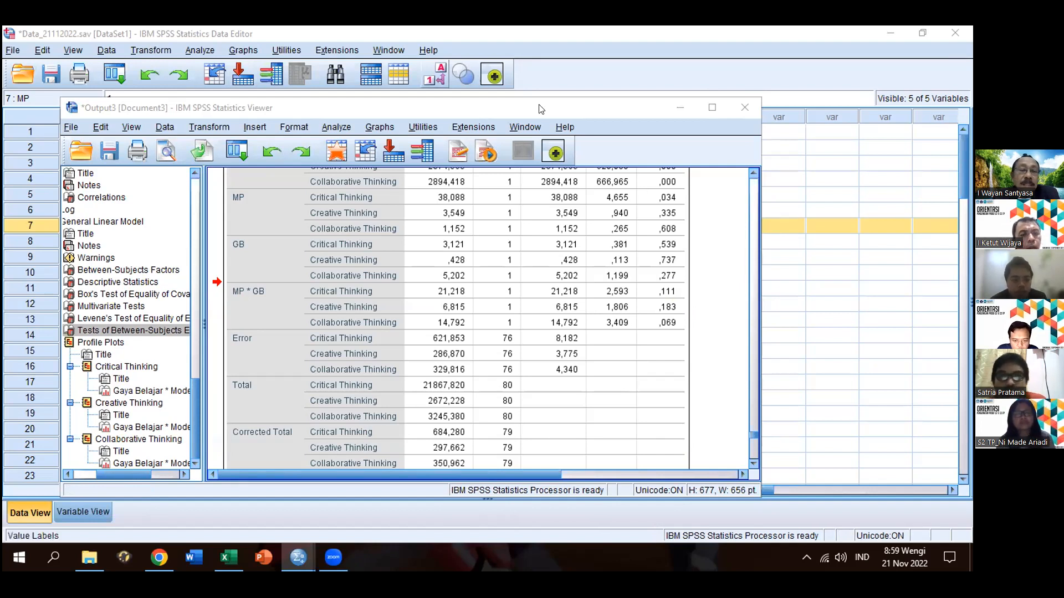
scroll(702, 337, up, 5)
scroll(704, 337, down, 1)
scroll(705, 337, up, 10)
scroll(705, 337, up, 10)
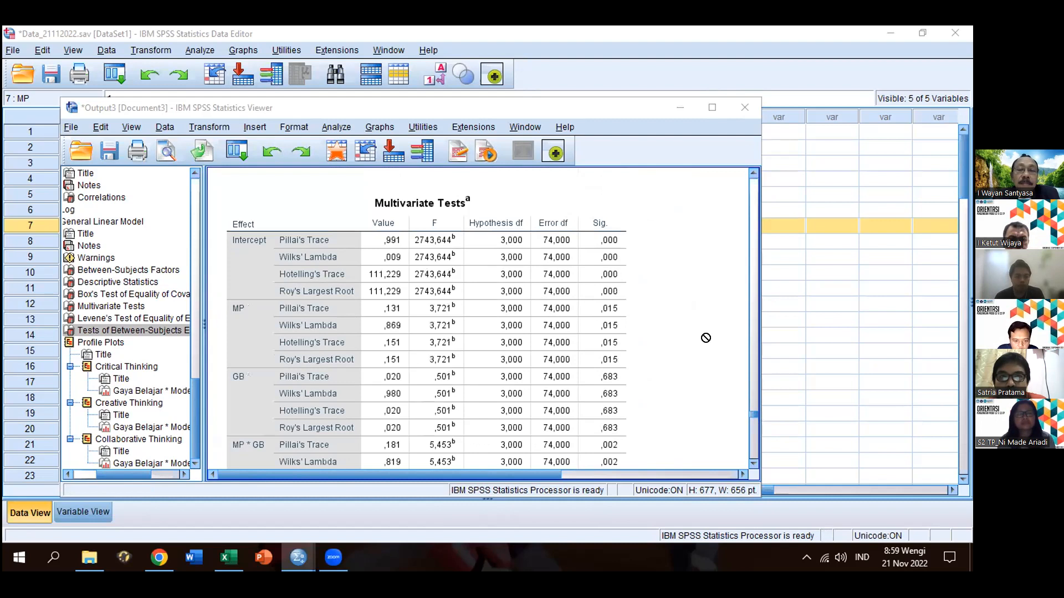
click(751, 463)
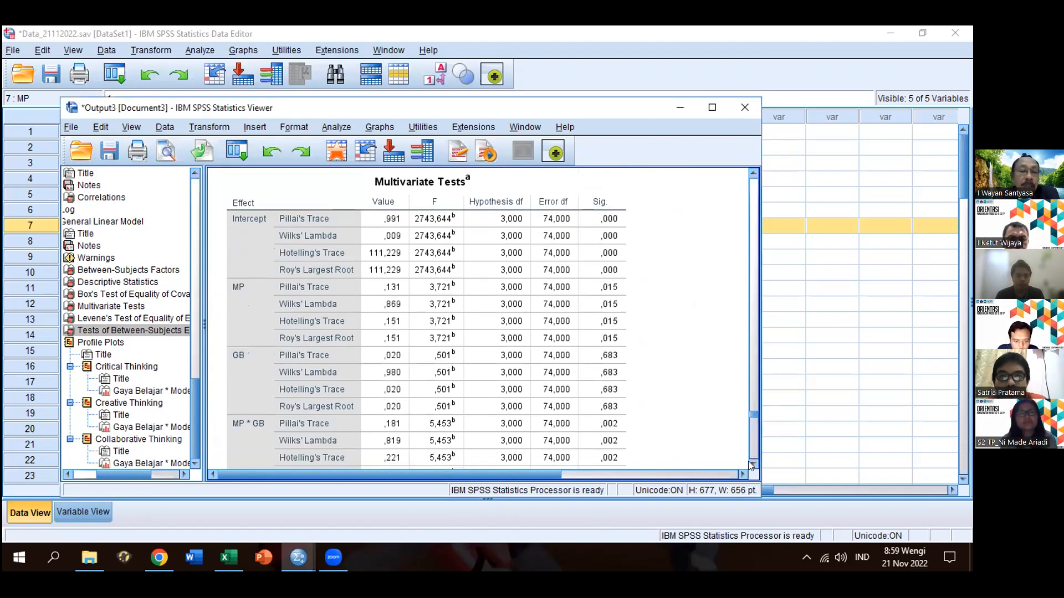
click(323, 407)
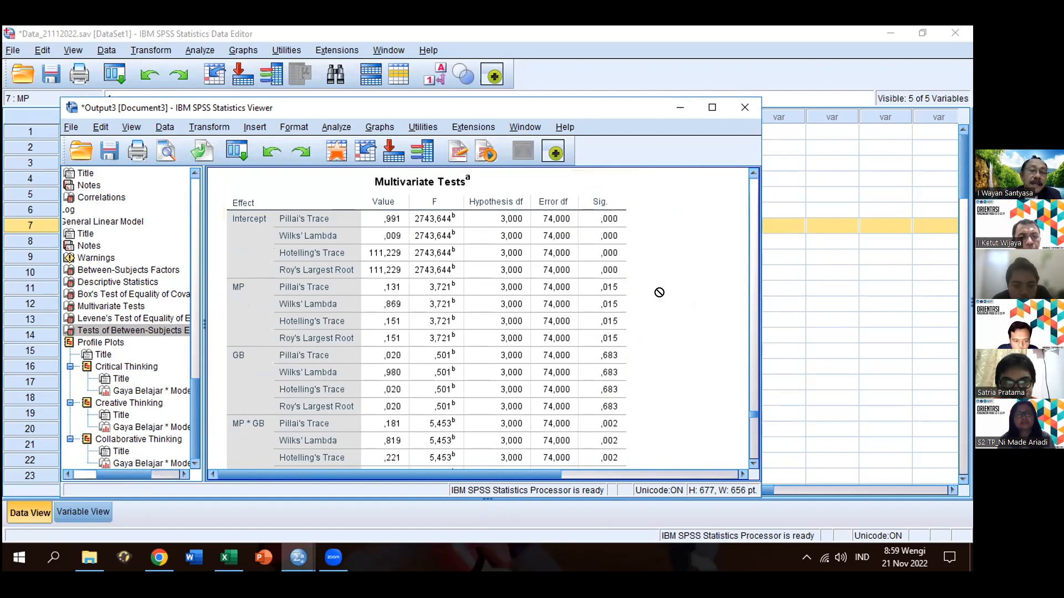
scroll(632, 313, up, 3)
scroll(632, 315, down, 5)
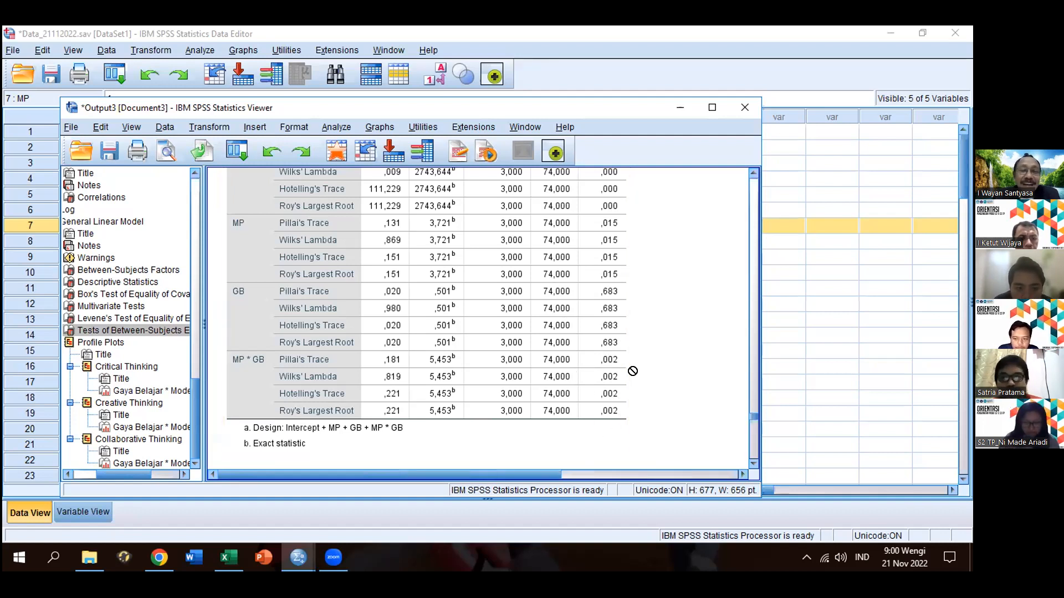
Compare the MP * GB significance values of the three thinking variables in the Tests of Between-Subjects Effects table
scroll(630, 370, down, 3)
scroll(630, 372, down, 6)
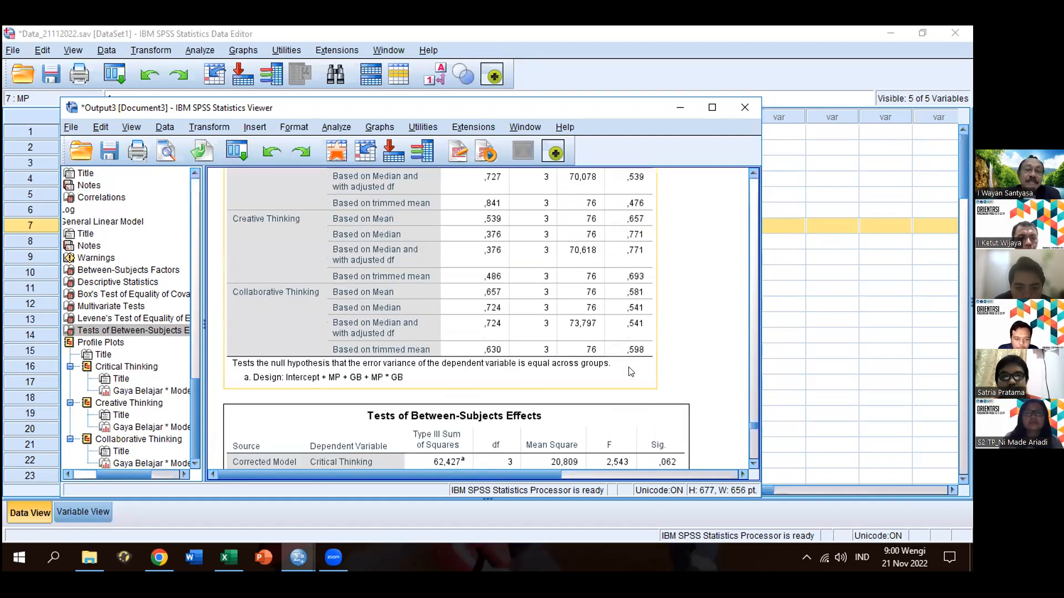
scroll(631, 371, down, 9)
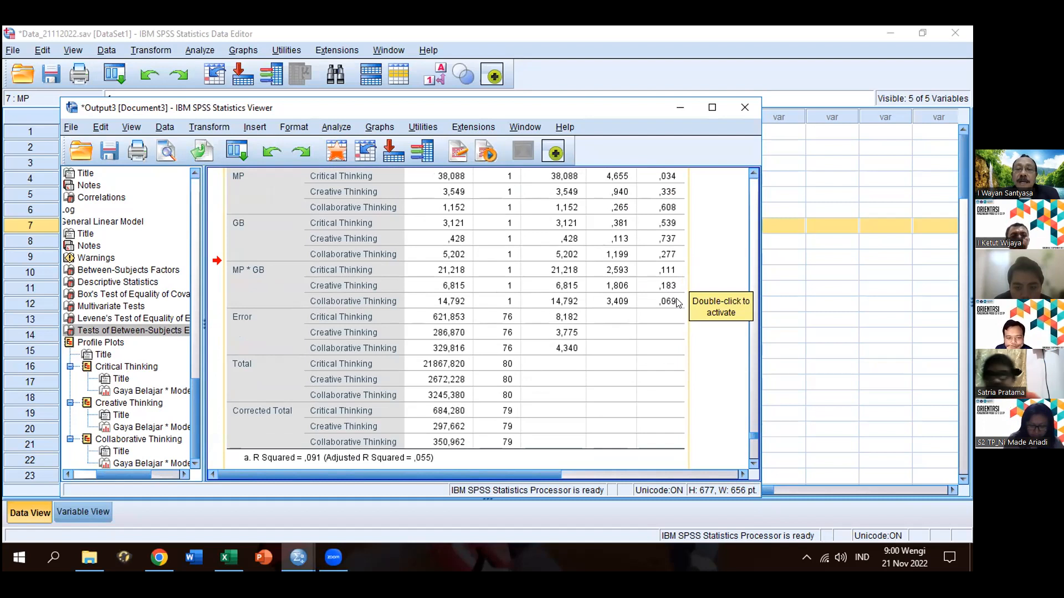
click(298, 42)
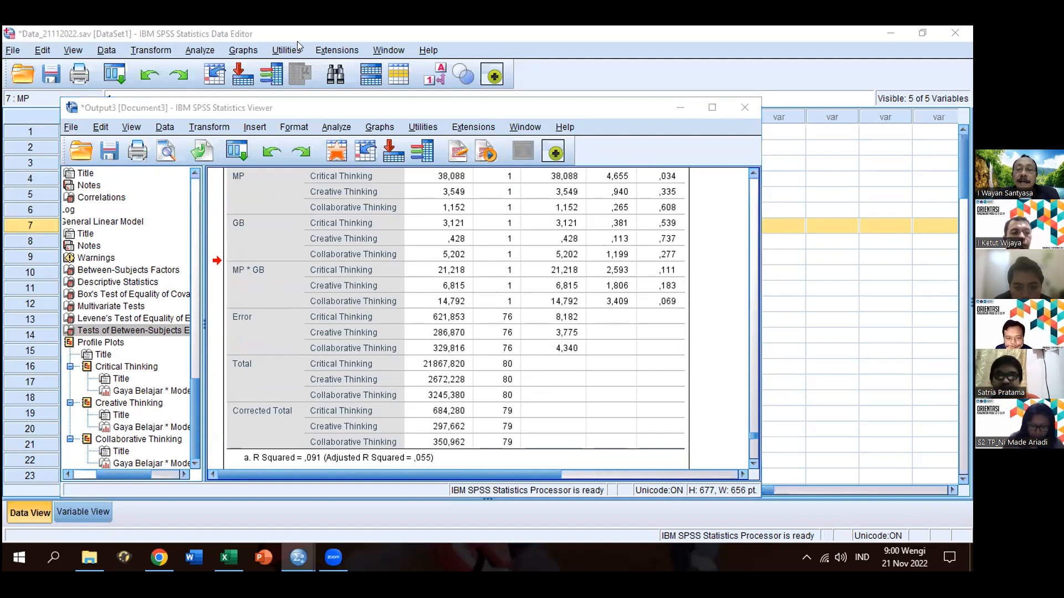
drag(693, 205, 688, 286)
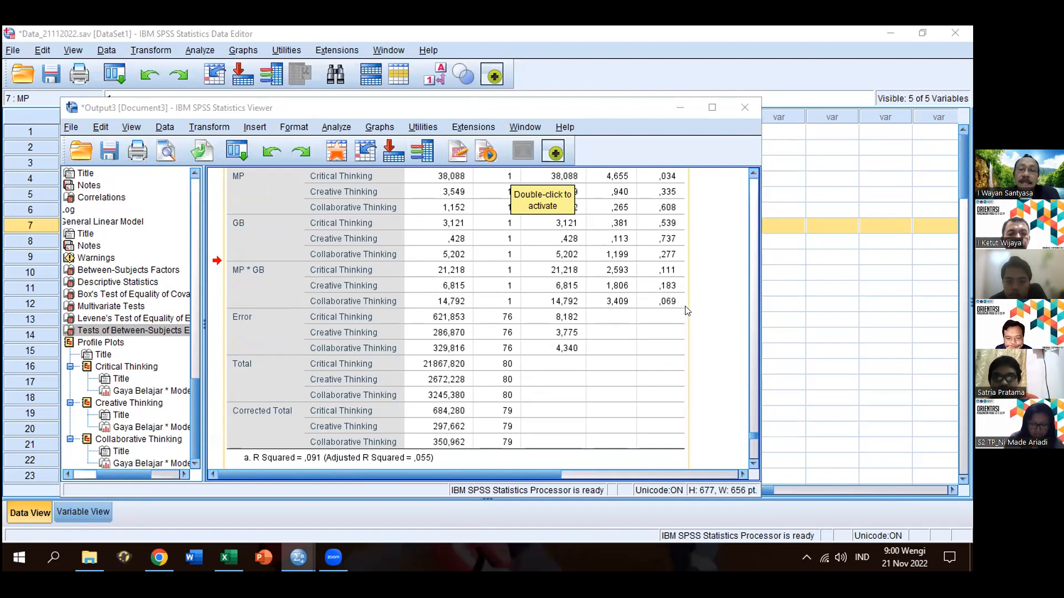
View the Critical Thinking profile plot of estimated marginal means, with its Model Pembelajaran legend fully in view
scroll(690, 318, down, 5)
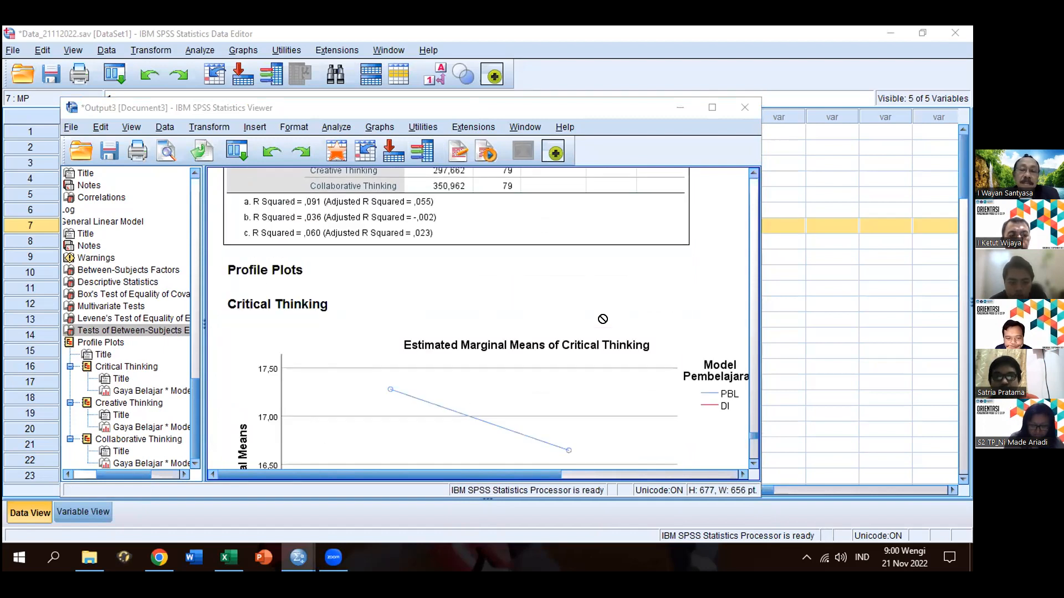
scroll(600, 316, down, 3)
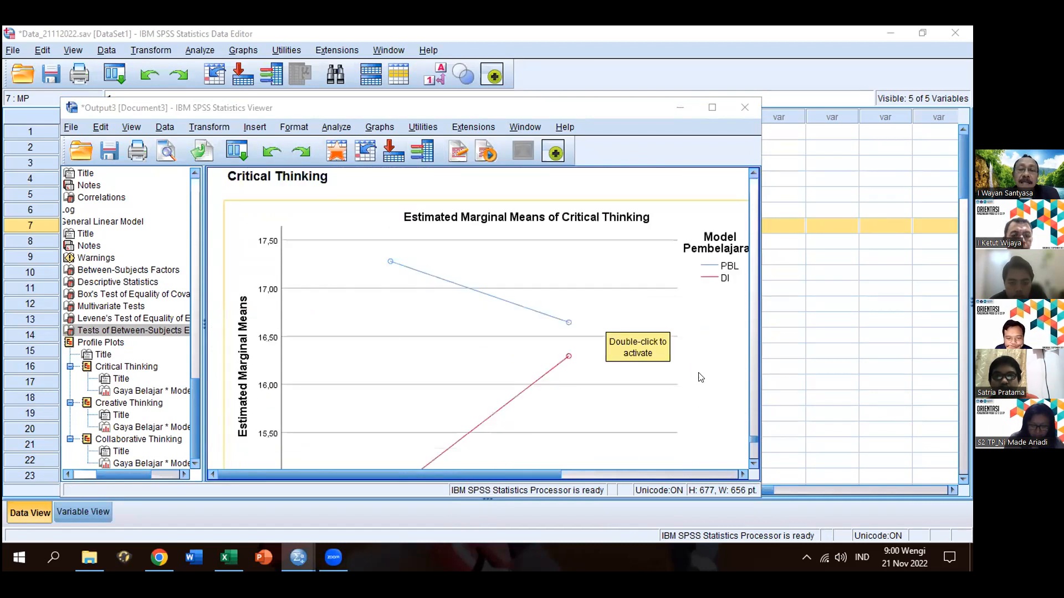
drag(539, 472, 547, 473)
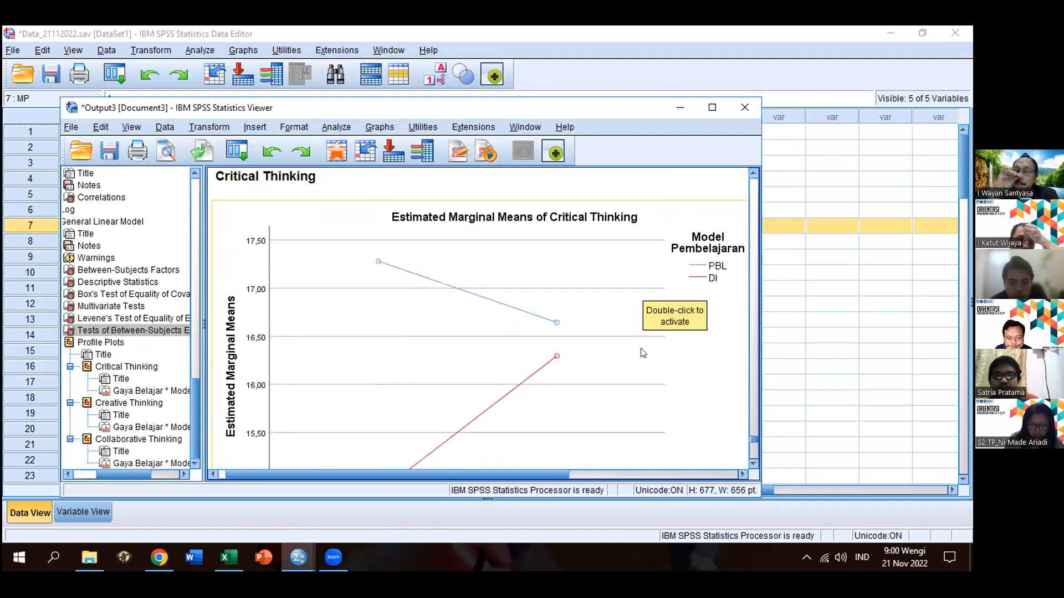
scroll(642, 353, down, 3)
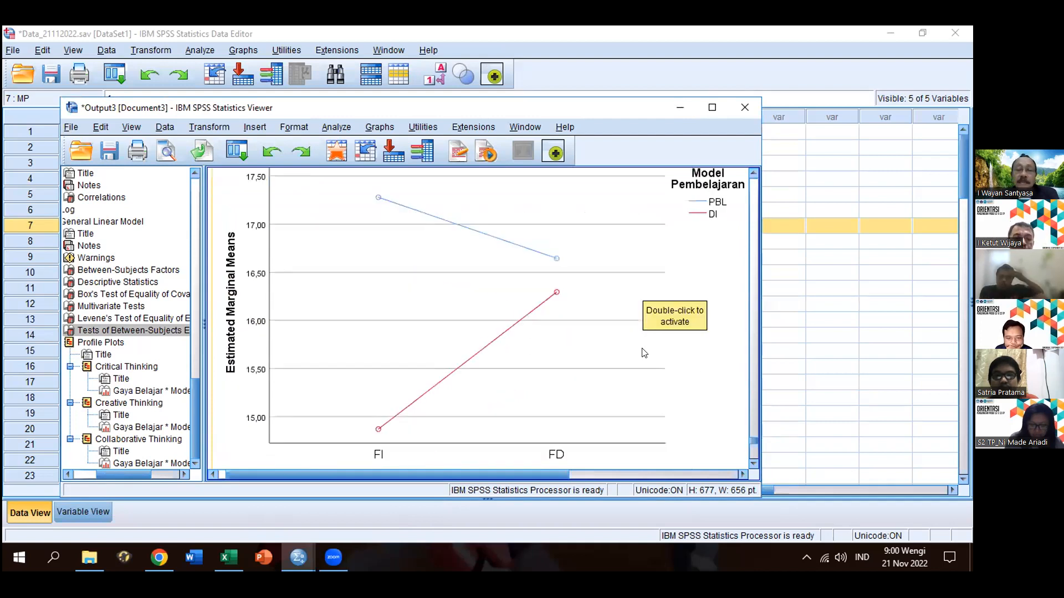
View the Creative Thinking profile plot, comparing the PBL and DI lines across Gaya Belajar
scroll(643, 353, down, 6)
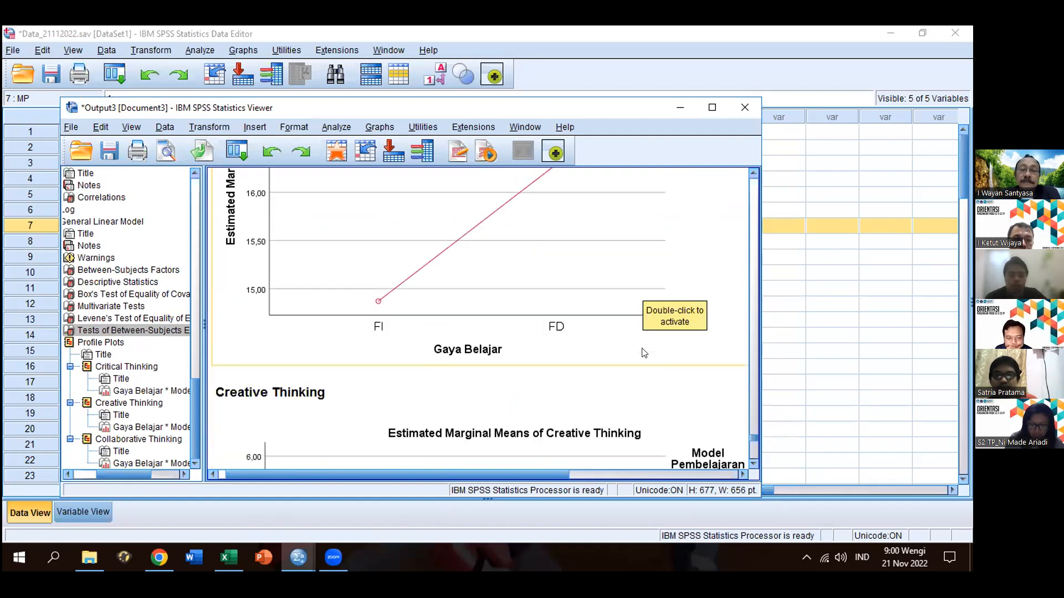
scroll(643, 353, down, 12)
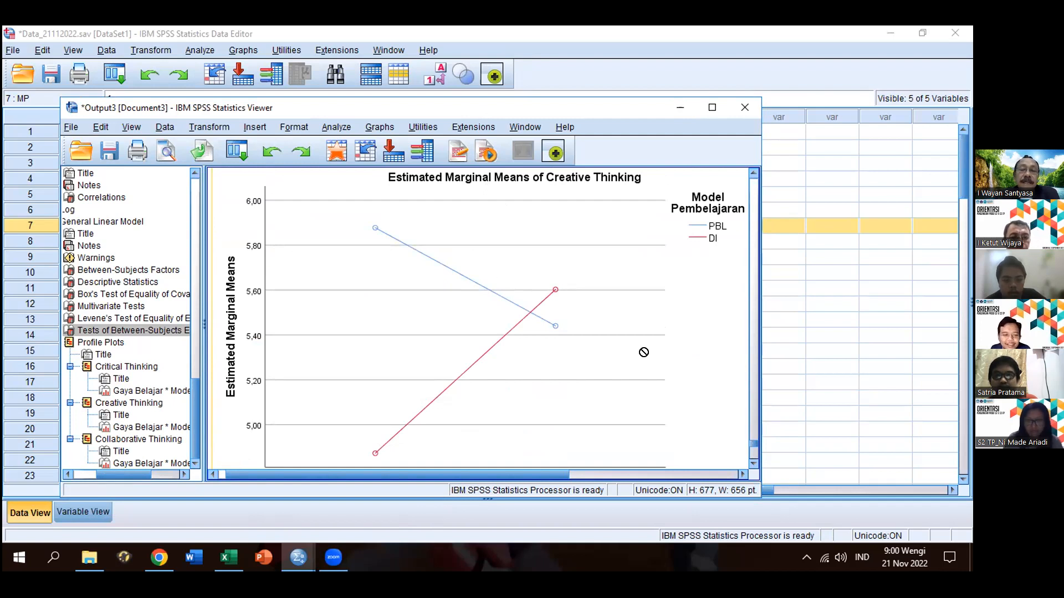
scroll(643, 352, down, 2)
scroll(645, 353, up, 2)
Examine the Collaborative Thinking profile plot, checking how the PBL and DI lines run between FI and FD
scroll(644, 352, down, 15)
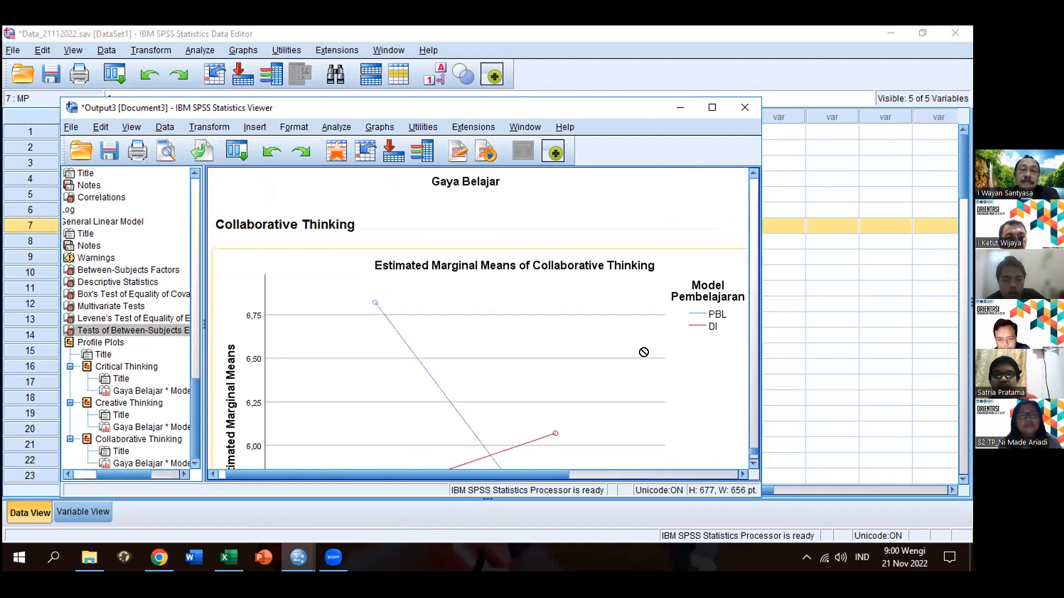
scroll(643, 352, down, 2)
scroll(643, 352, down, 2)
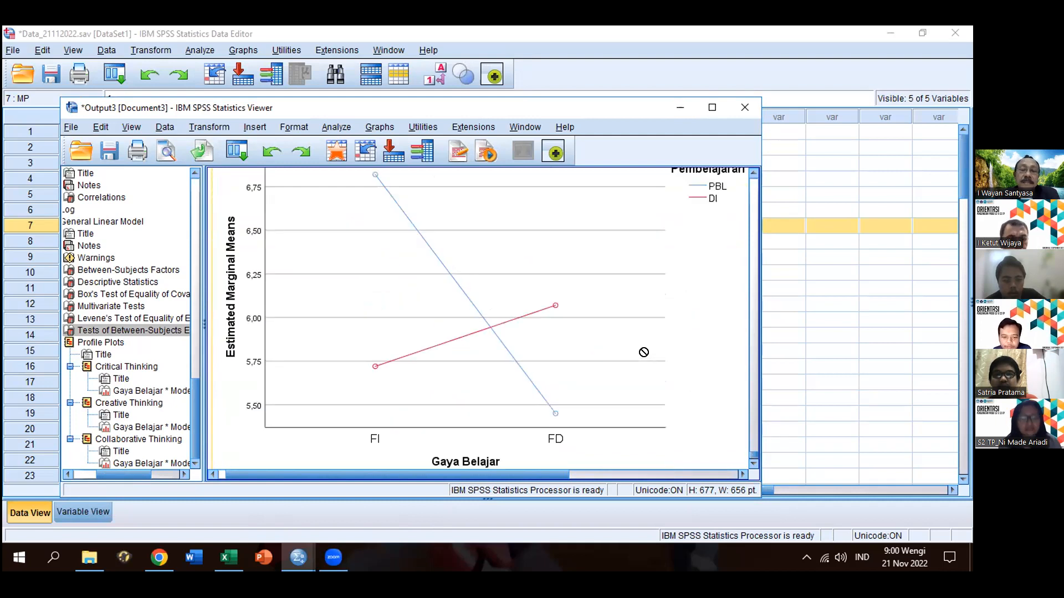
scroll(644, 352, down, 1)
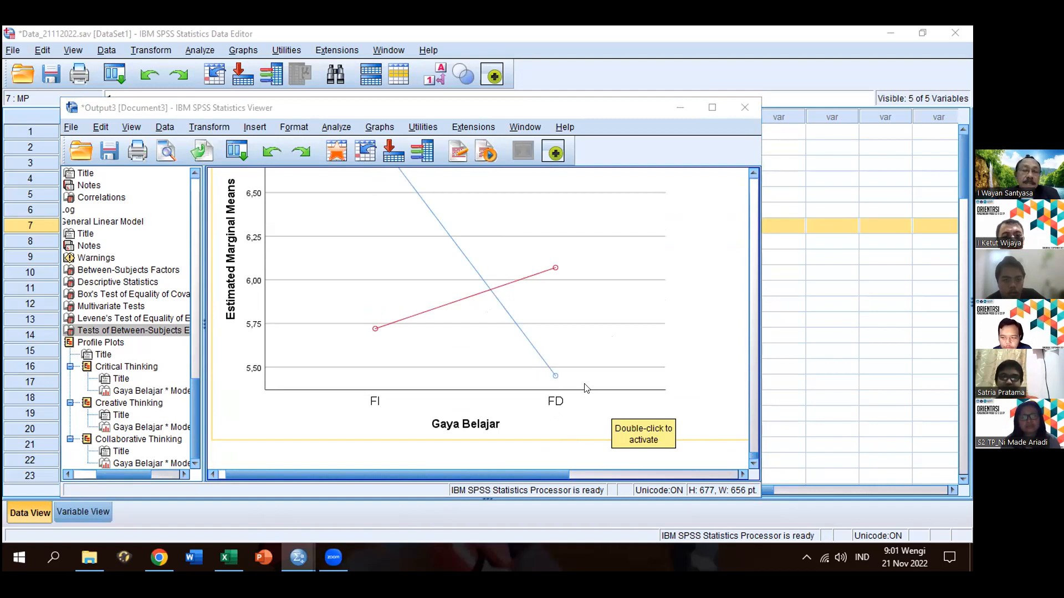
scroll(610, 374, up, 3)
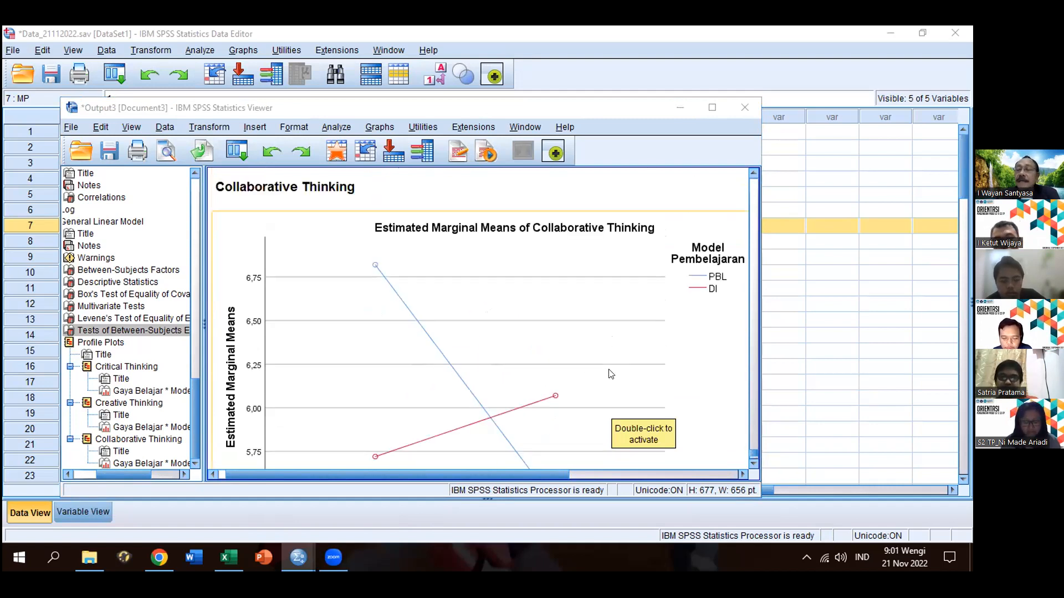
scroll(610, 374, up, 5)
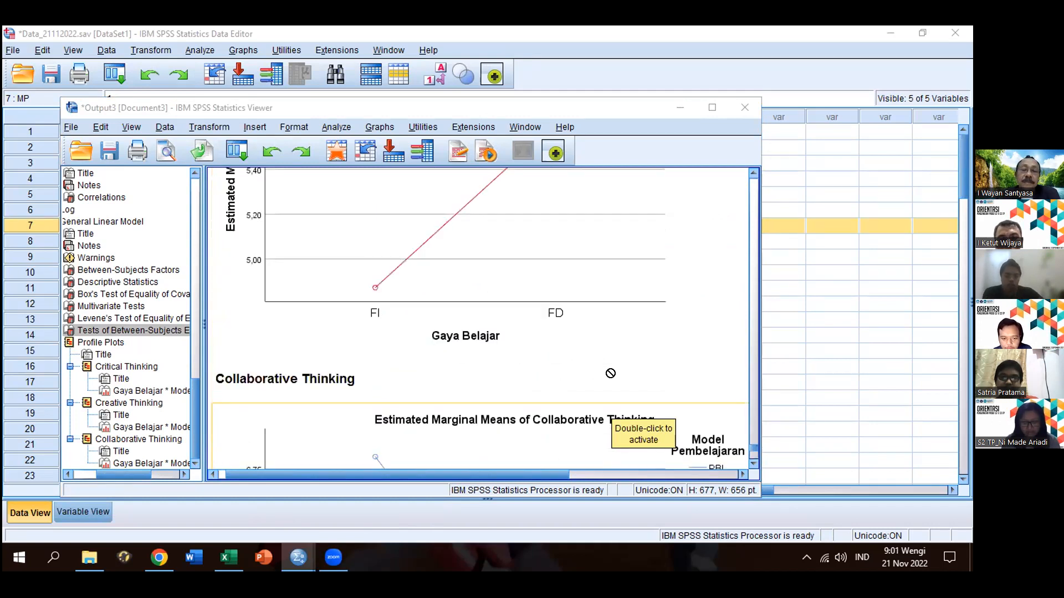
scroll(610, 374, down, 6)
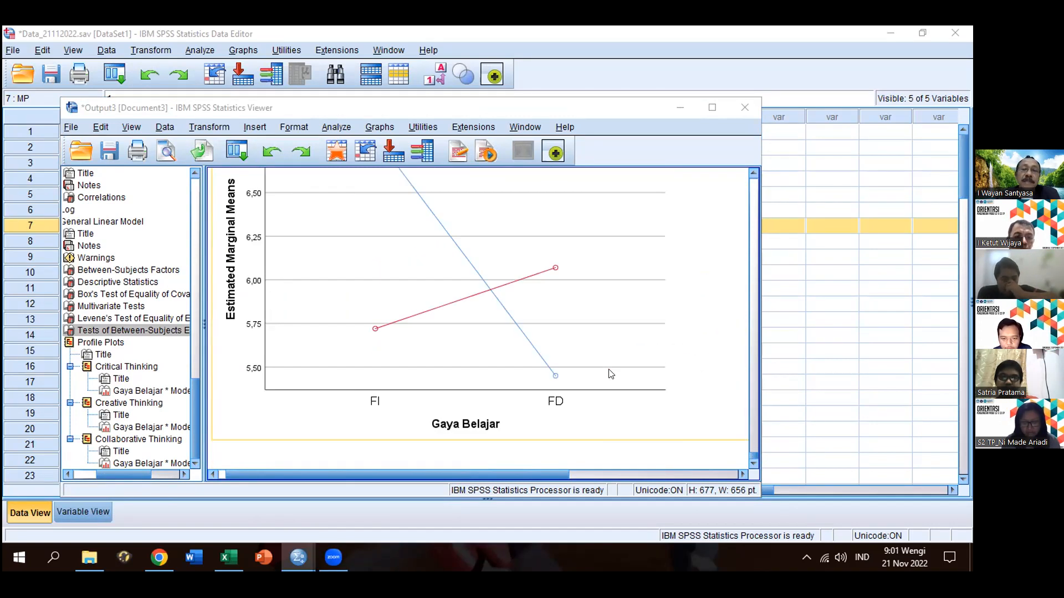
scroll(610, 374, up, 5)
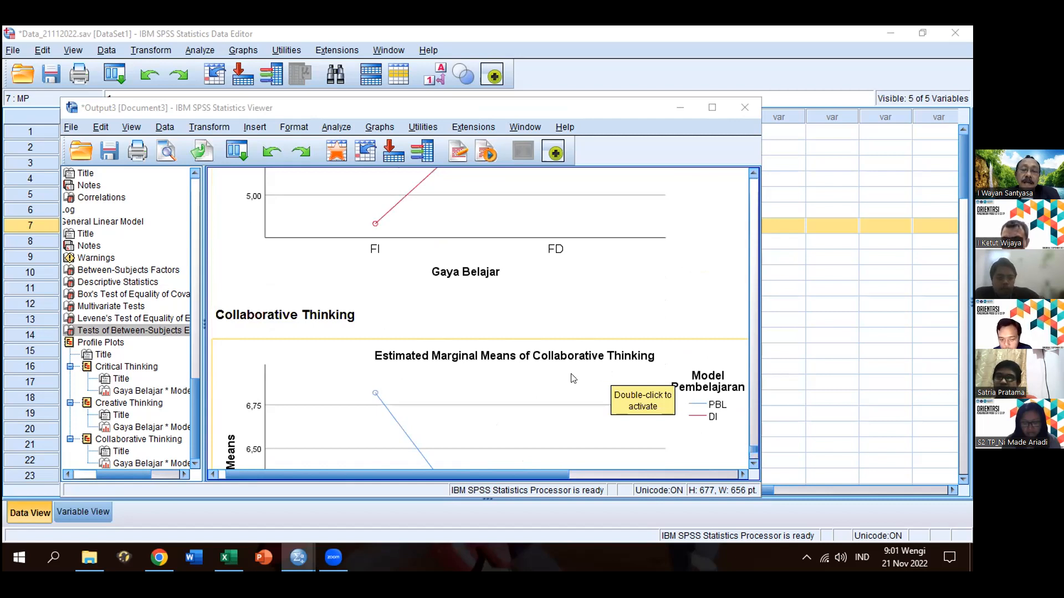
Go back to the Critical Thinking profile plot, select the chart and examine its PBL and DI lines
scroll(610, 297, up, 10)
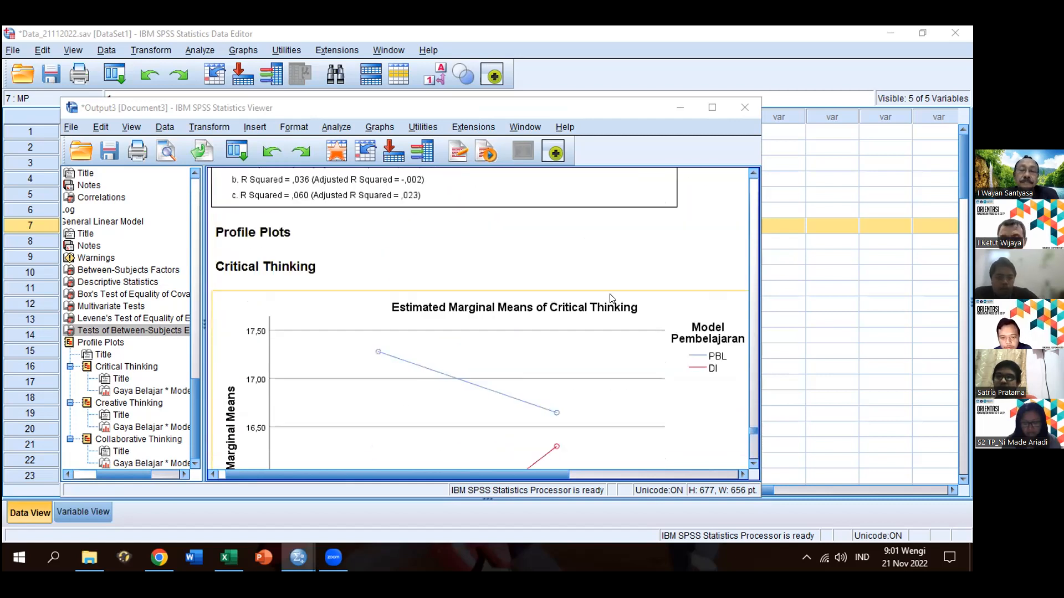
scroll(610, 297, down, 2)
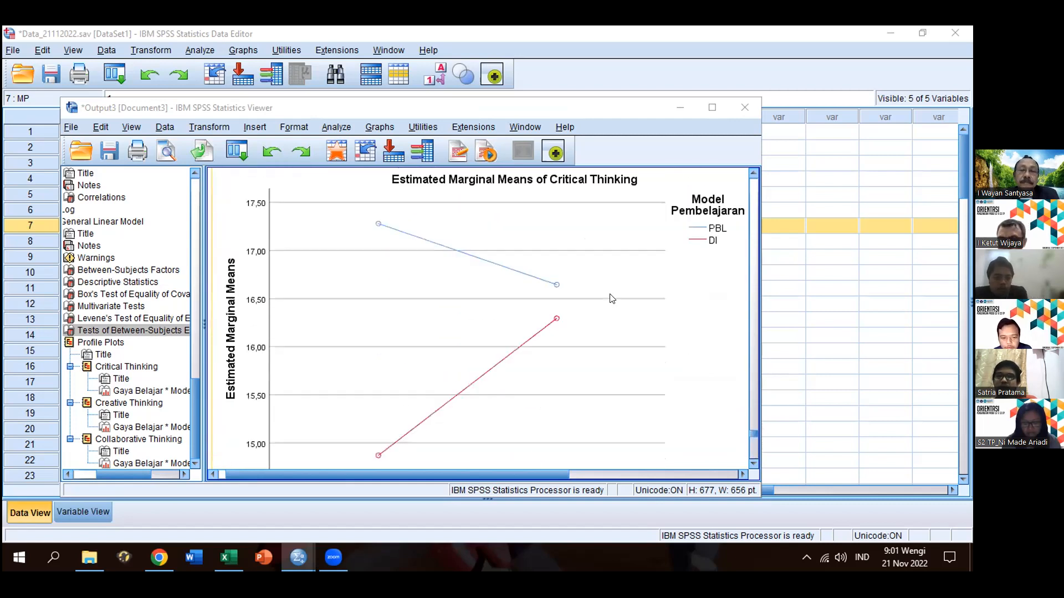
click(755, 462)
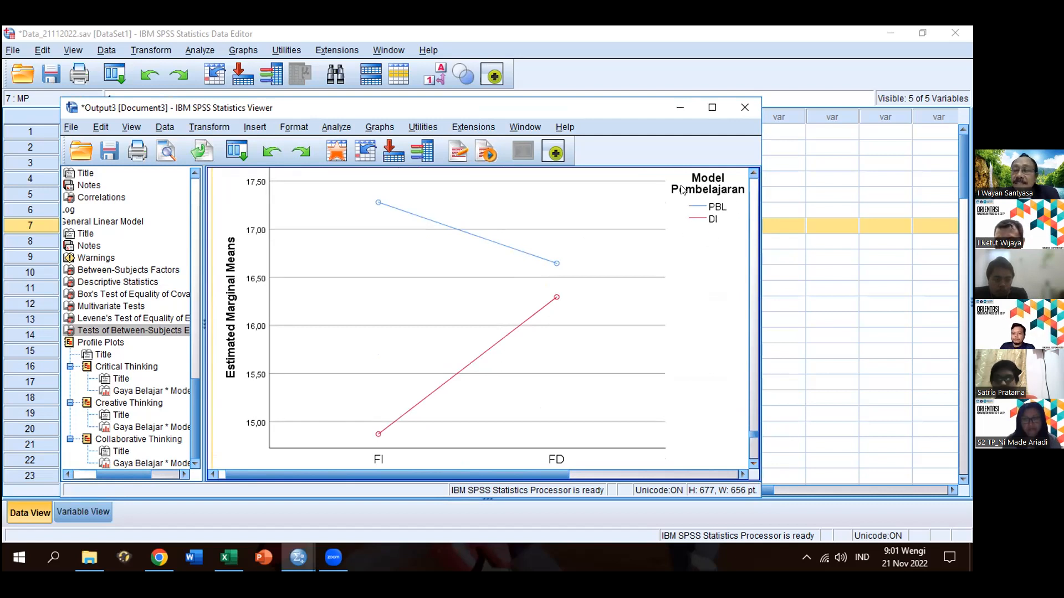
click(301, 31)
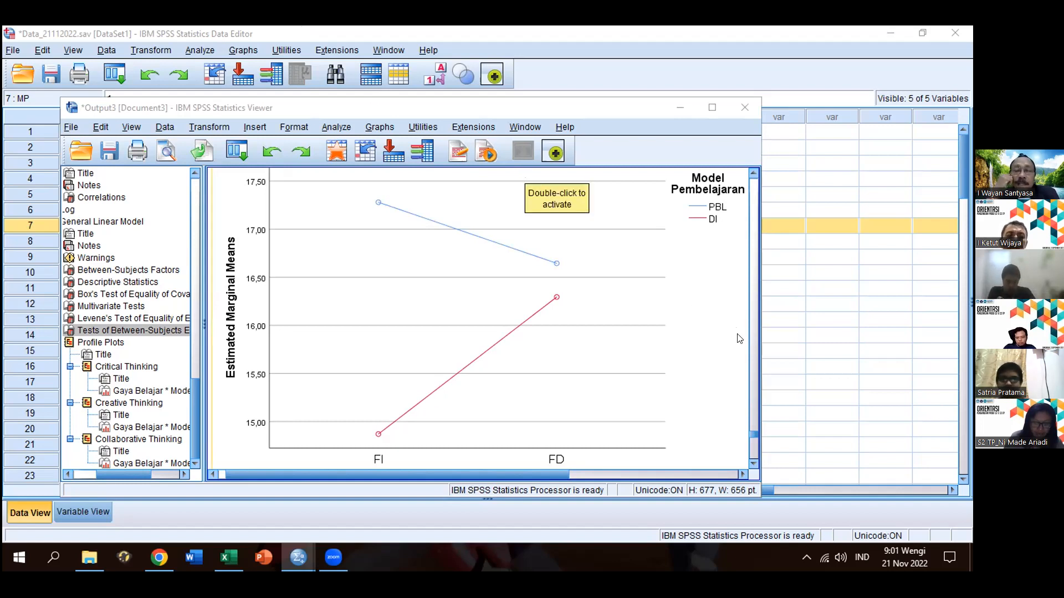
click(656, 264)
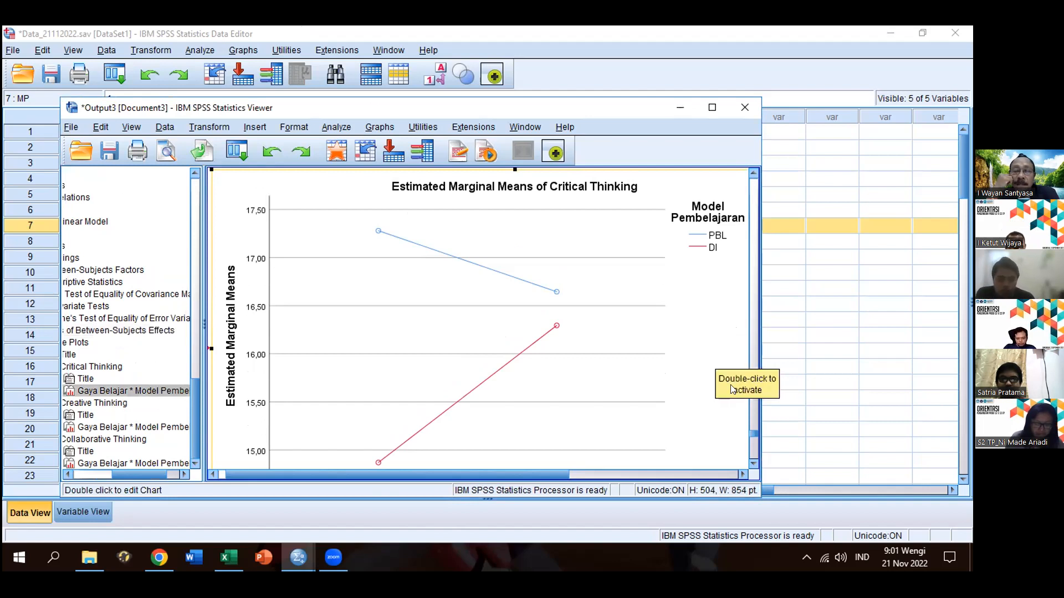
click(753, 467)
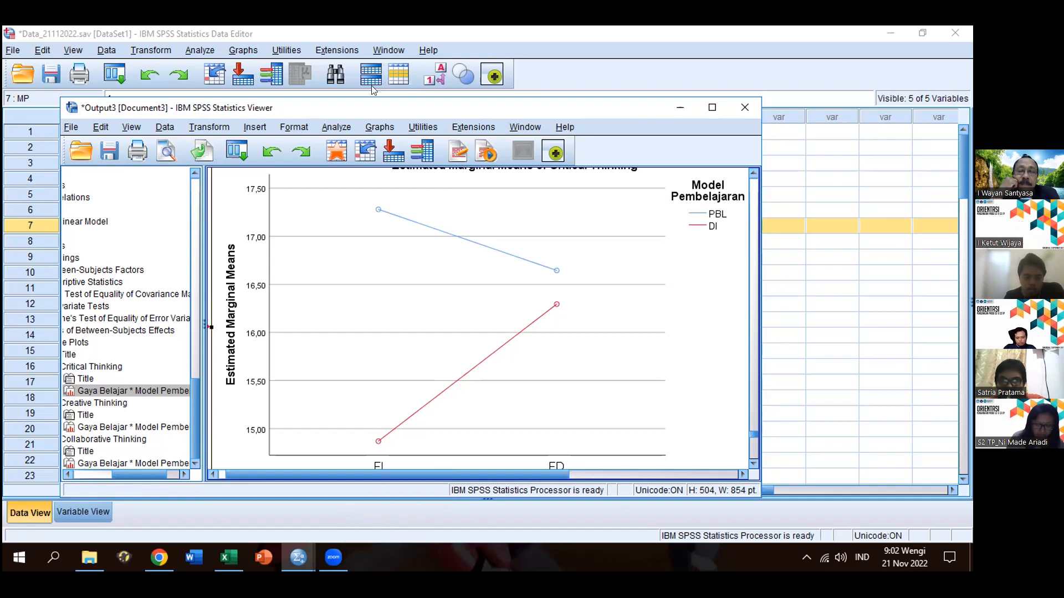
Examine the interaction of the PBL and DI lines in the Creative Thinking profile plot
scroll(542, 256, down, 5)
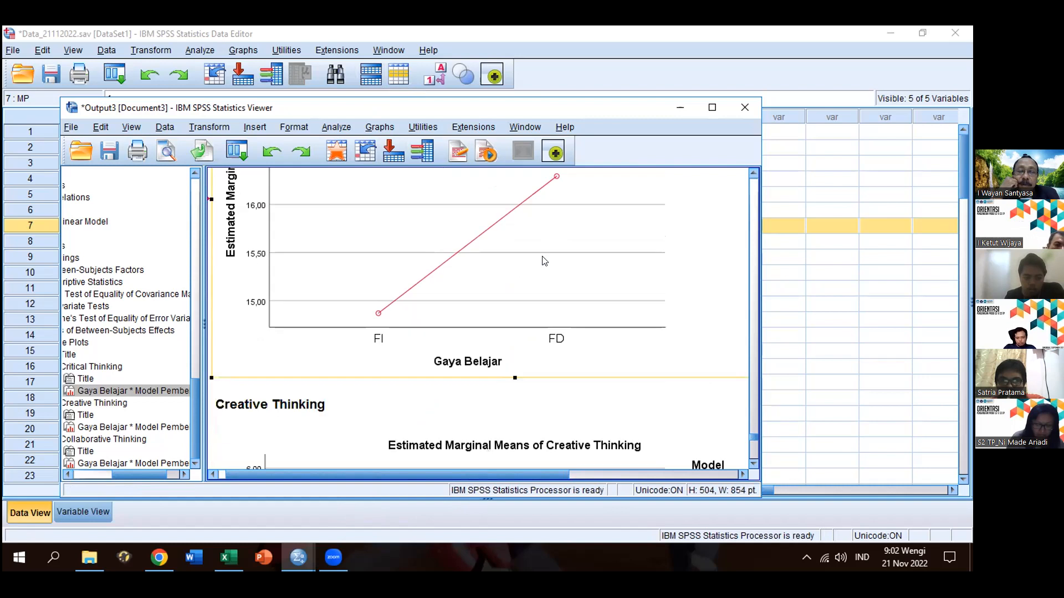
scroll(543, 261, down, 5)
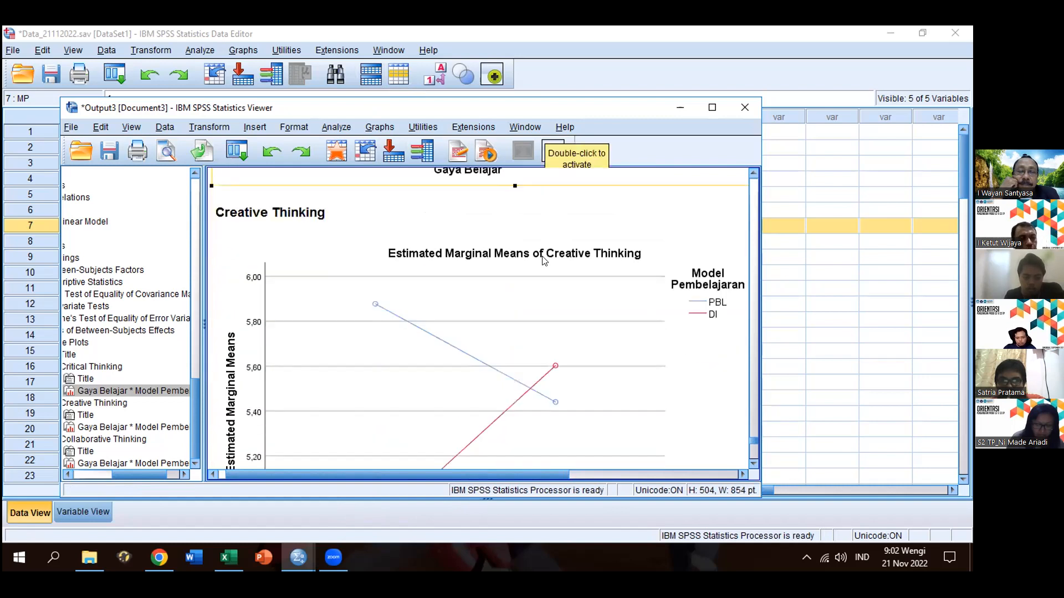
scroll(543, 261, down, 2)
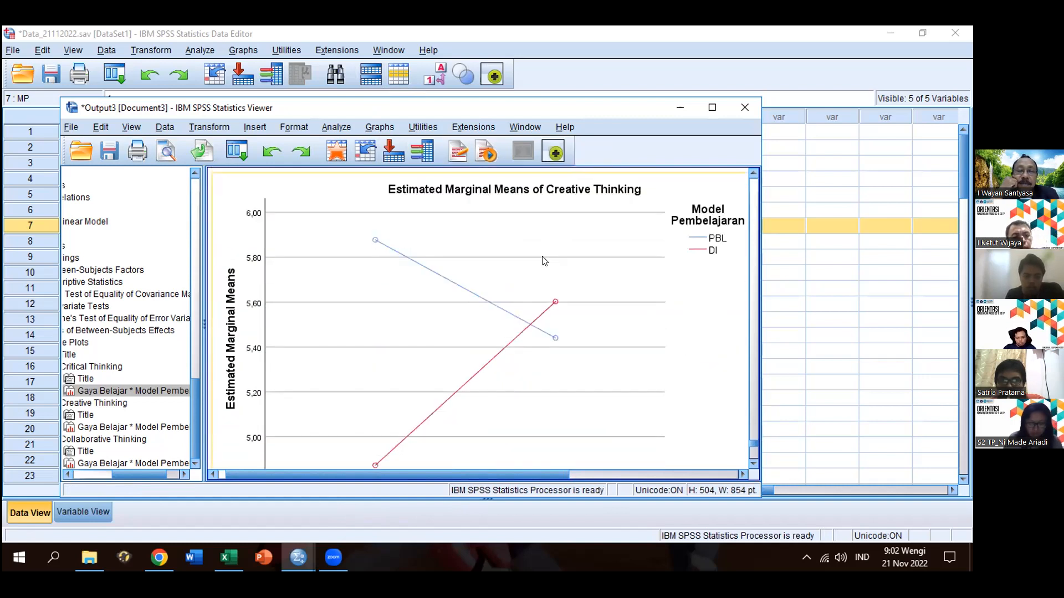
scroll(543, 260, down, 2)
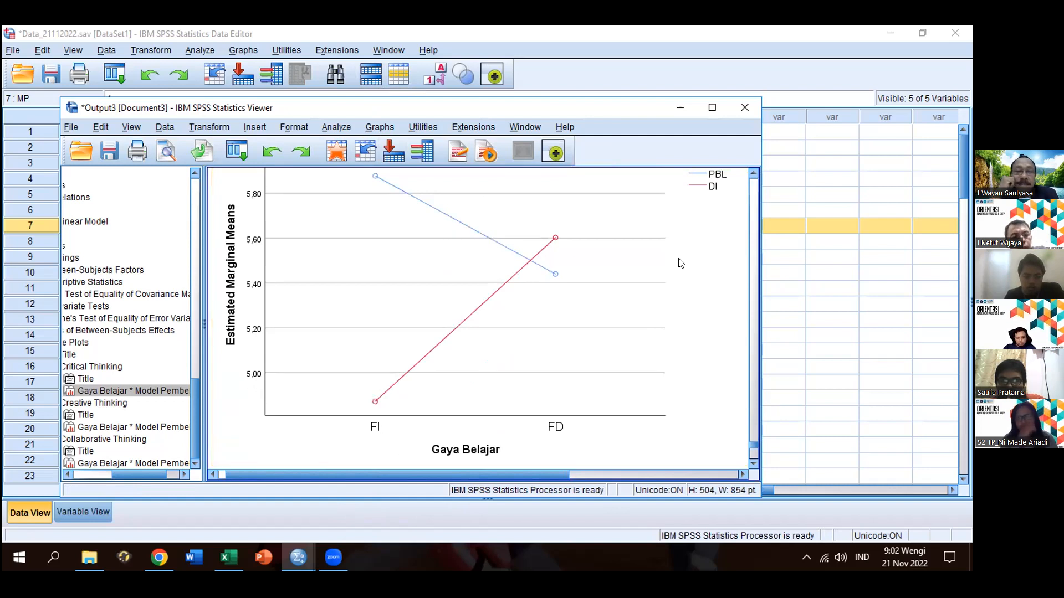
click(755, 174)
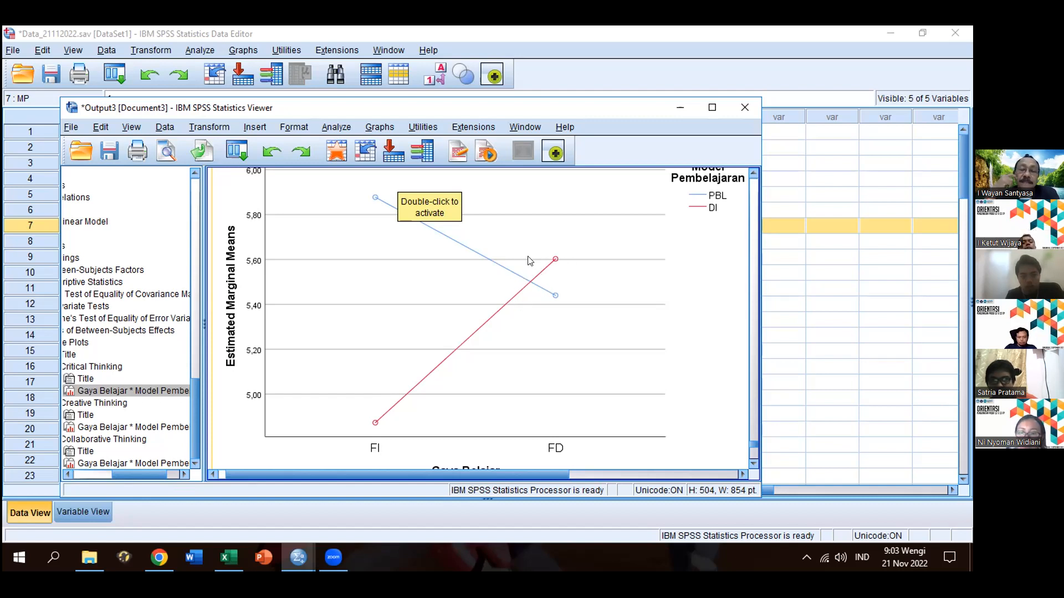
Examine the Collaborative Thinking profile plot and return to the Critical Thinking profile plot
scroll(531, 300, down, 6)
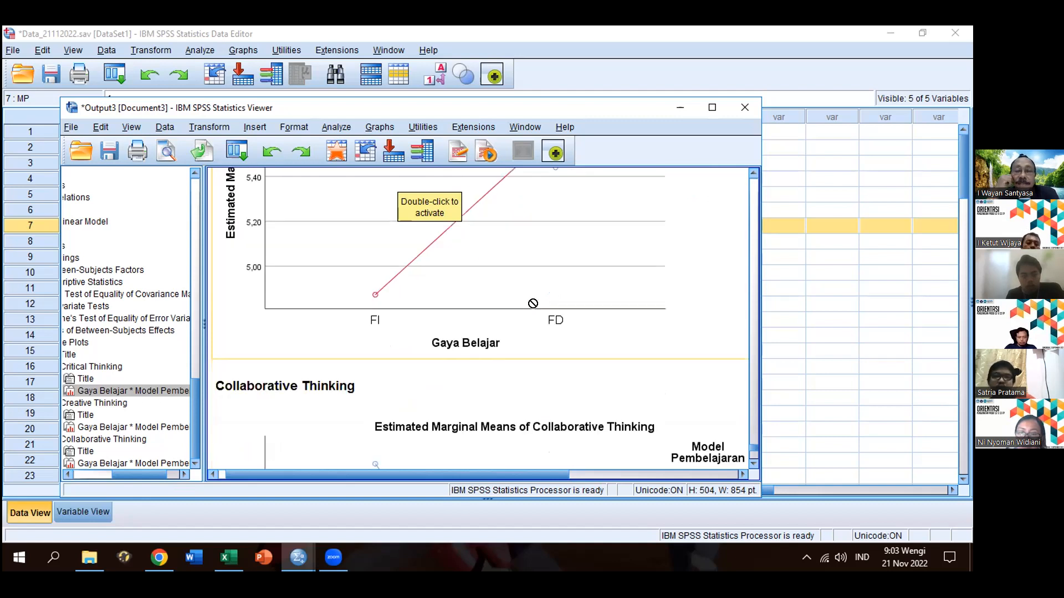
scroll(531, 301, down, 3)
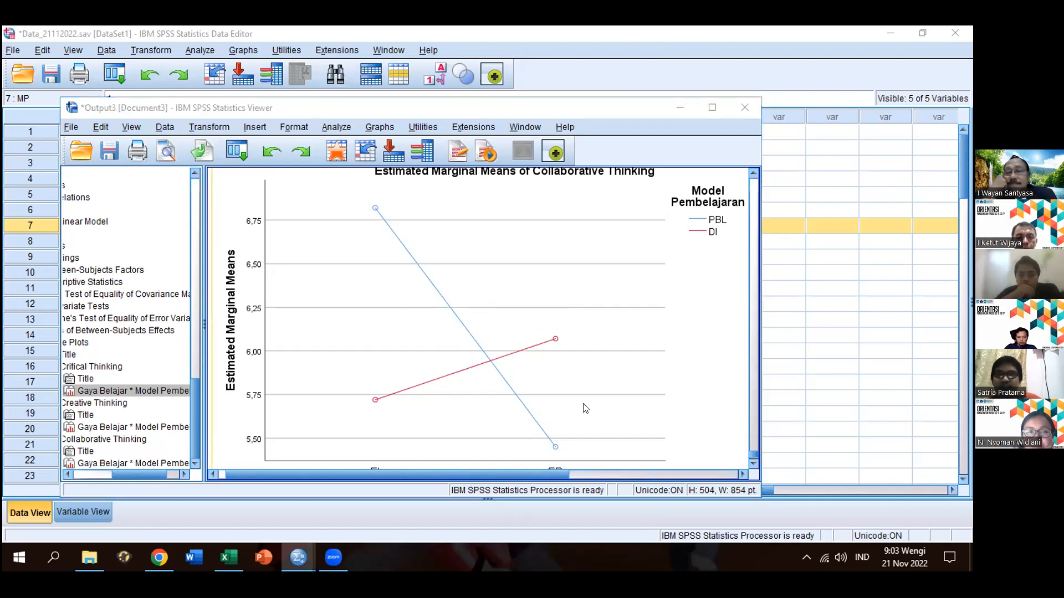
scroll(610, 380, up, 5)
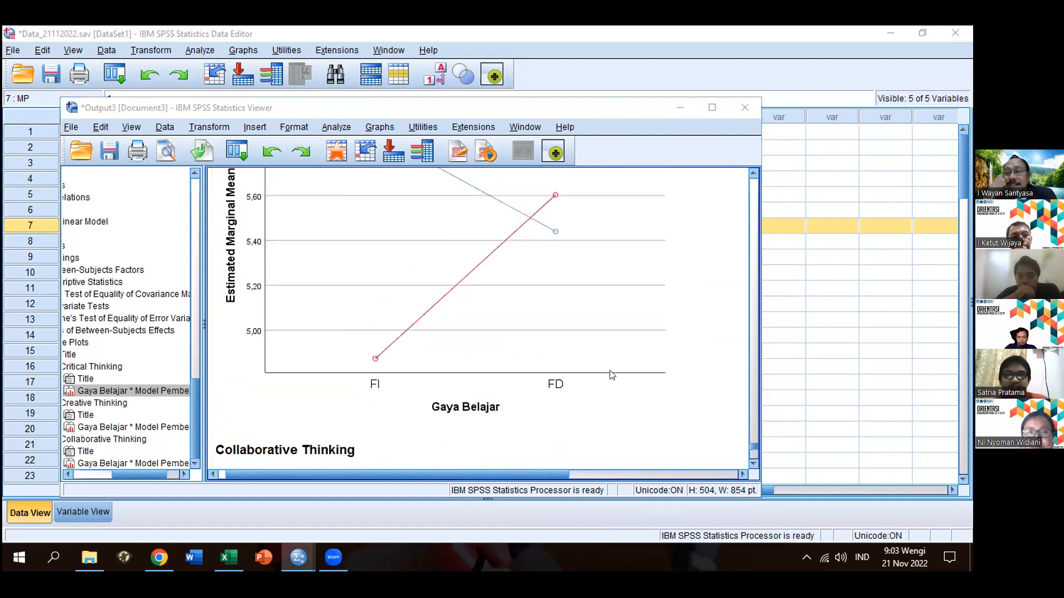
scroll(609, 374, up, 2)
scroll(447, 397, up, 5)
scroll(448, 398, up, 3)
scroll(505, 406, up, 3)
scroll(506, 407, down, 2)
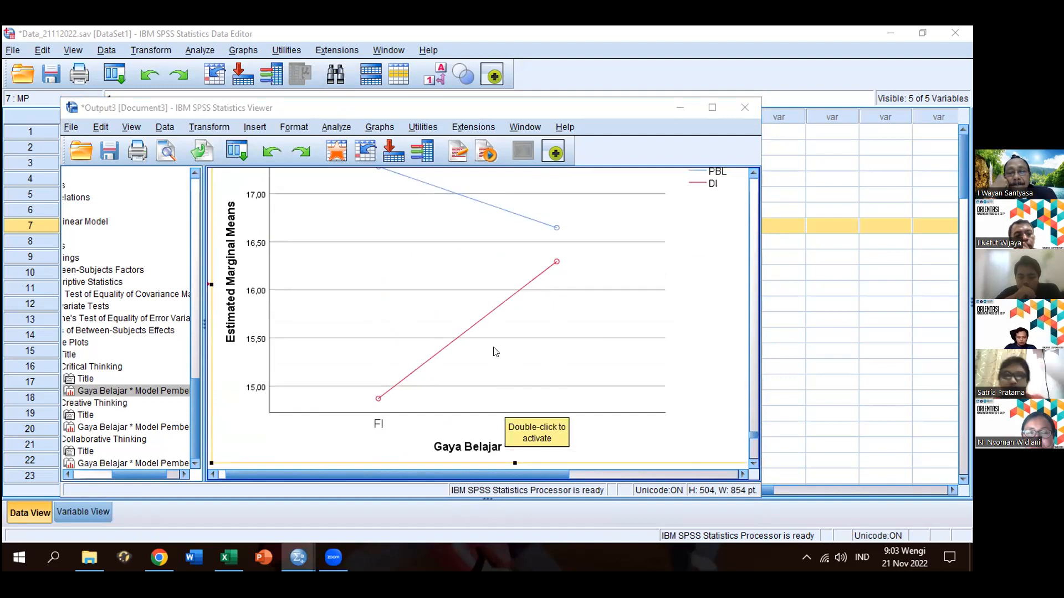
Compare the PBL and DI estimated marginal means at FI and FD in the Critical Thinking profile plot
scroll(495, 353, up, 2)
scroll(361, 425, down, 2)
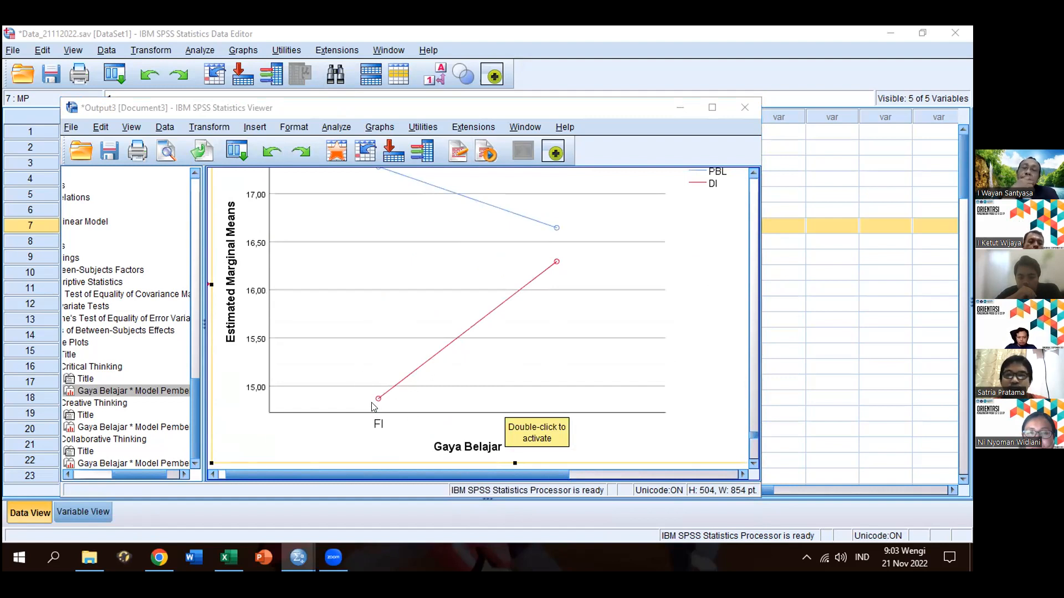
scroll(380, 388, up, 2)
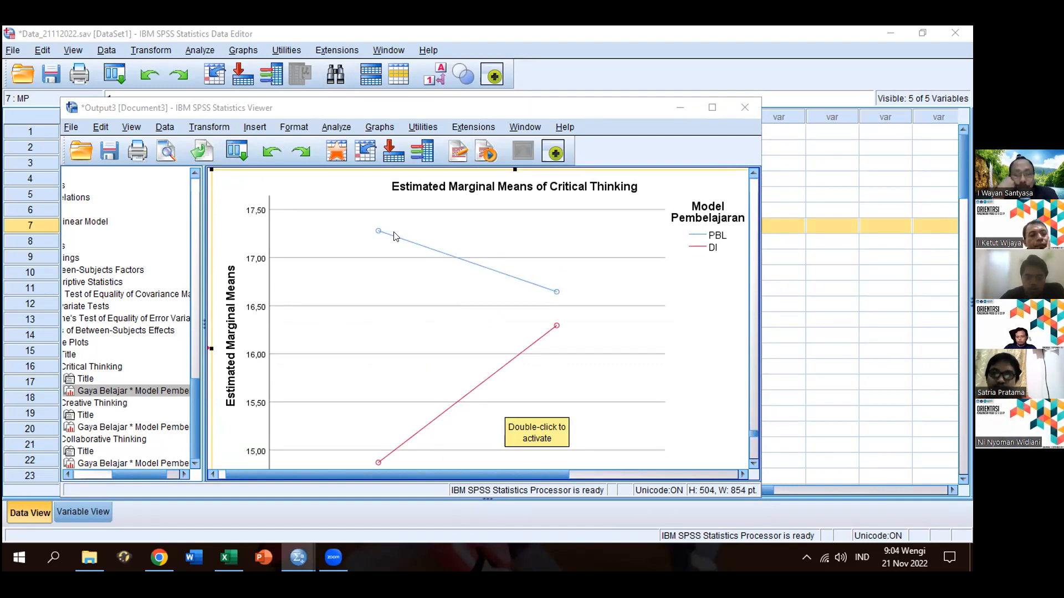
scroll(429, 304, down, 2)
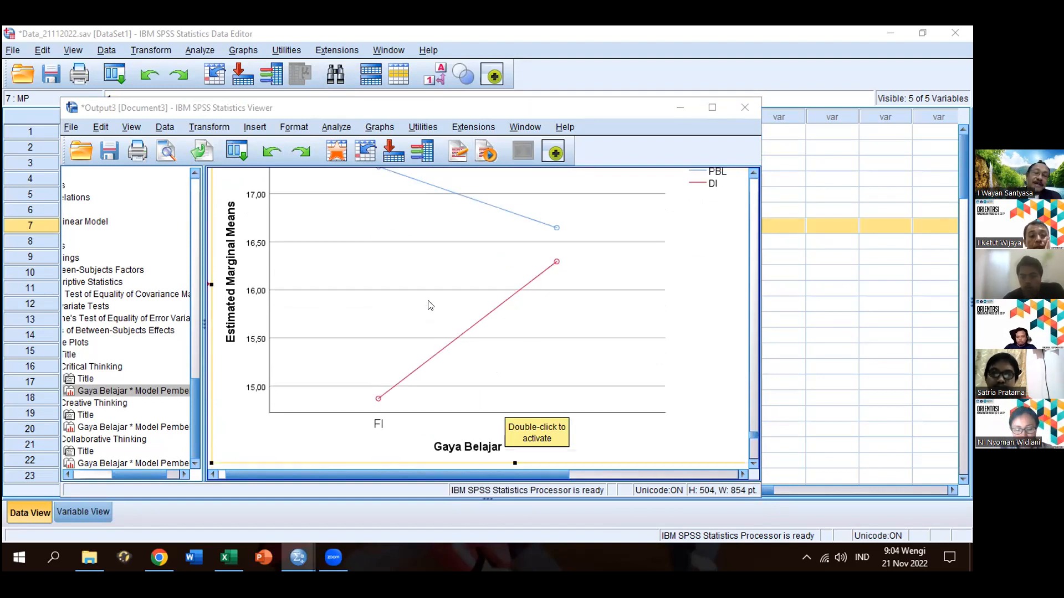
scroll(429, 305, up, 2)
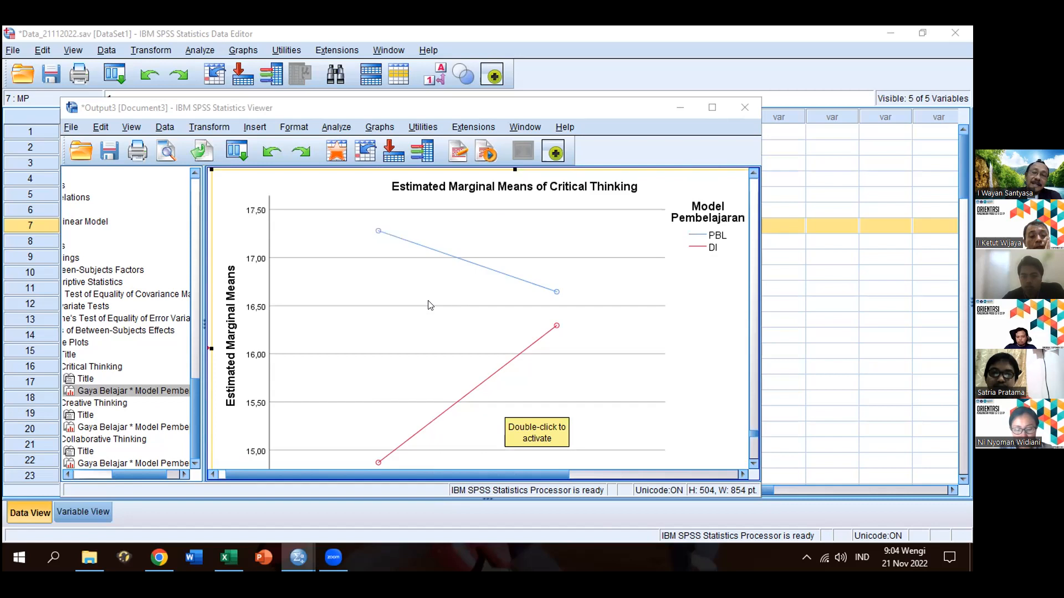
click(754, 464)
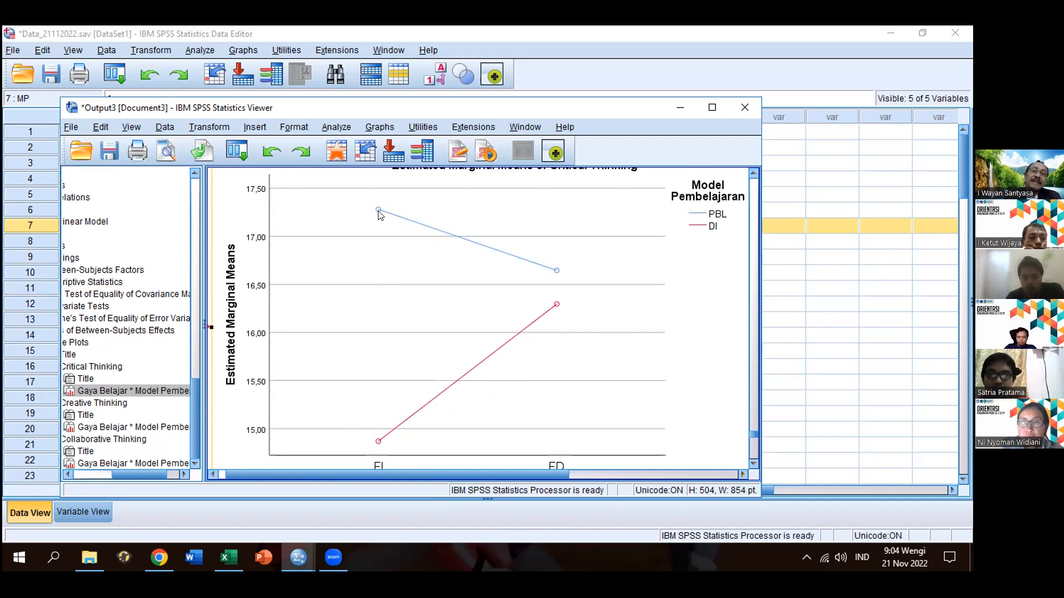
scroll(379, 218, up, 1)
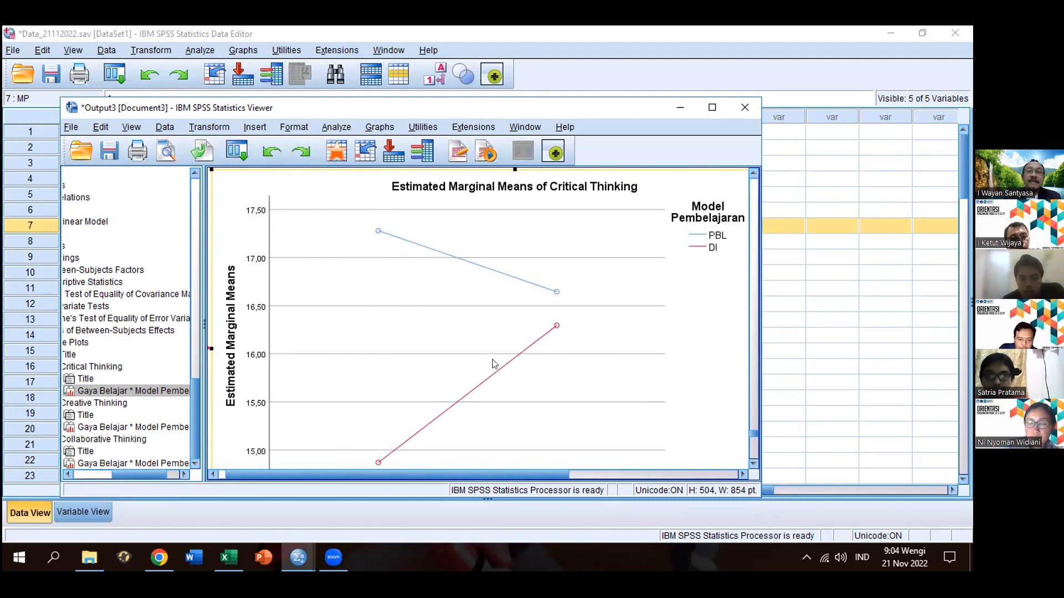
scroll(550, 324, down, 3)
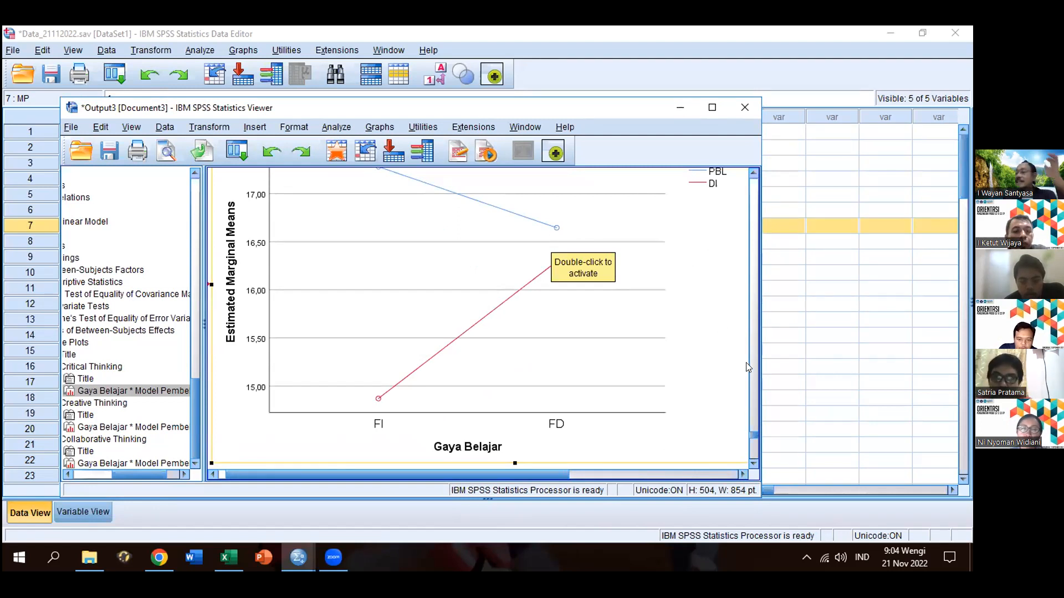
scroll(749, 179, up, 2)
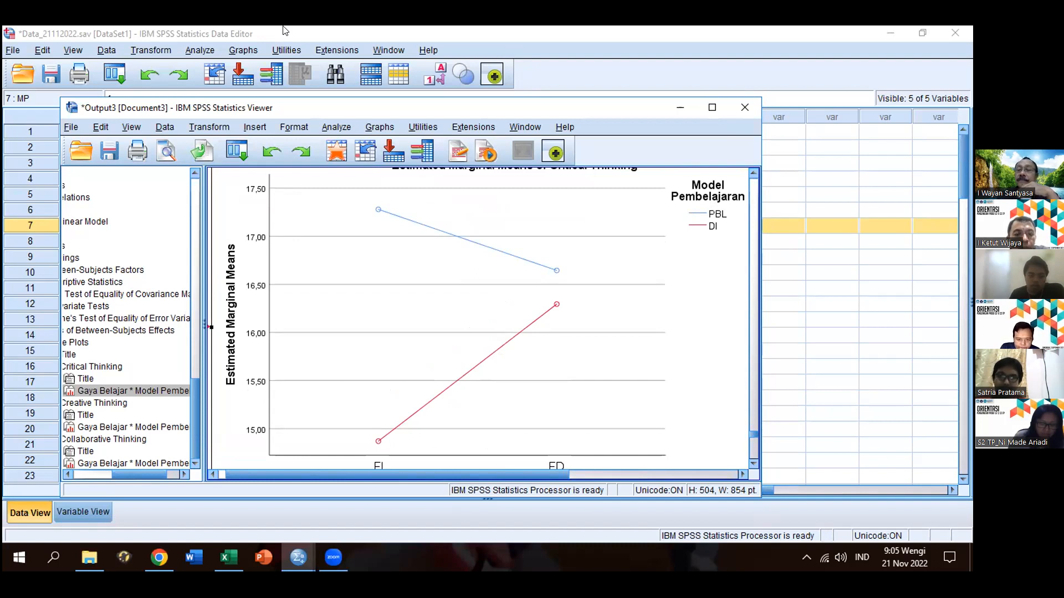
scroll(532, 302, down, 3)
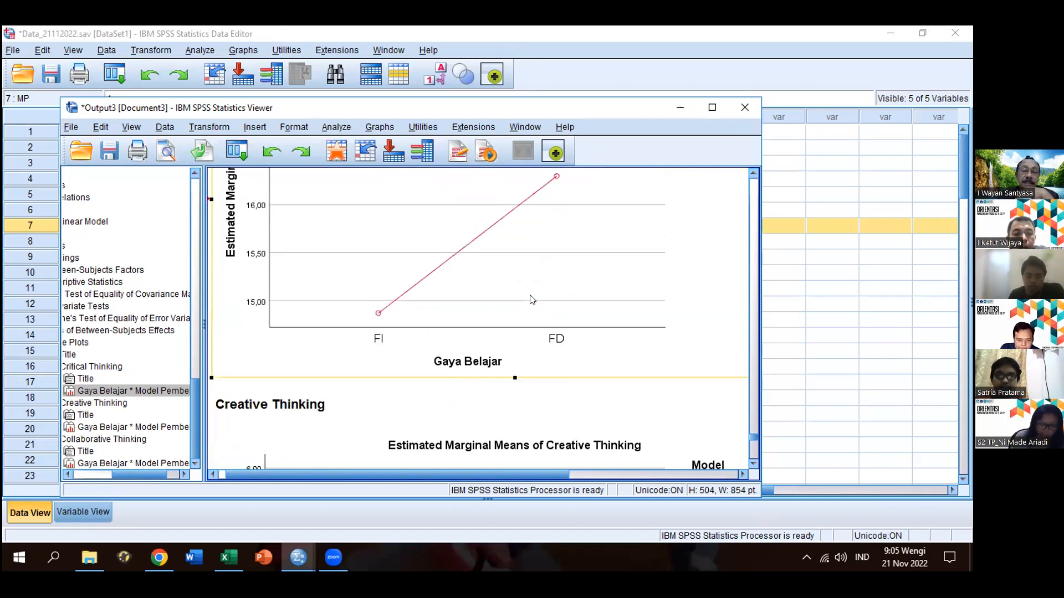
scroll(532, 300, up, 3)
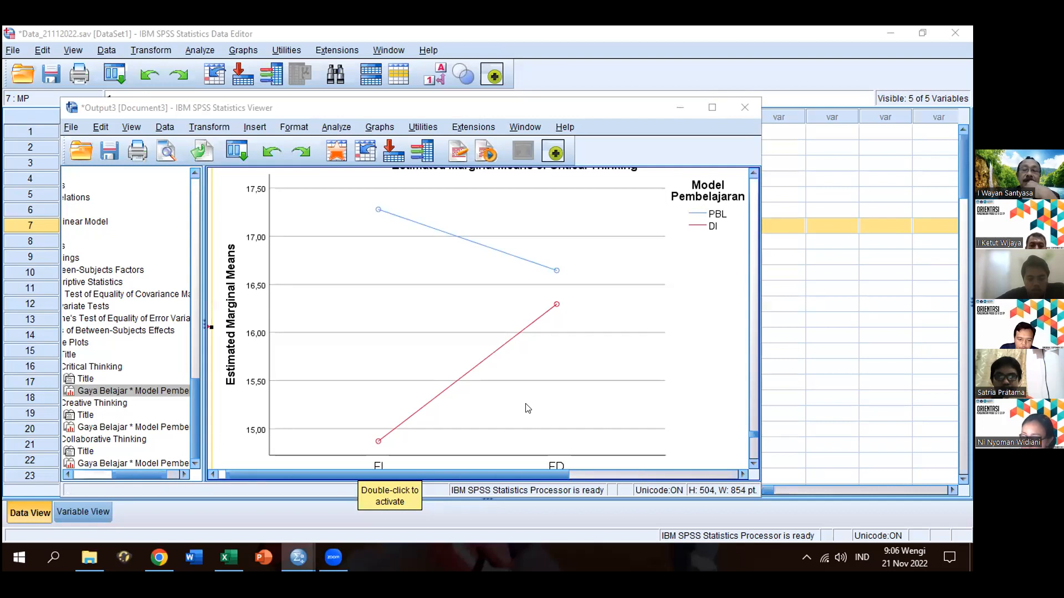
scroll(528, 408, down, 3)
scroll(527, 408, up, 3)
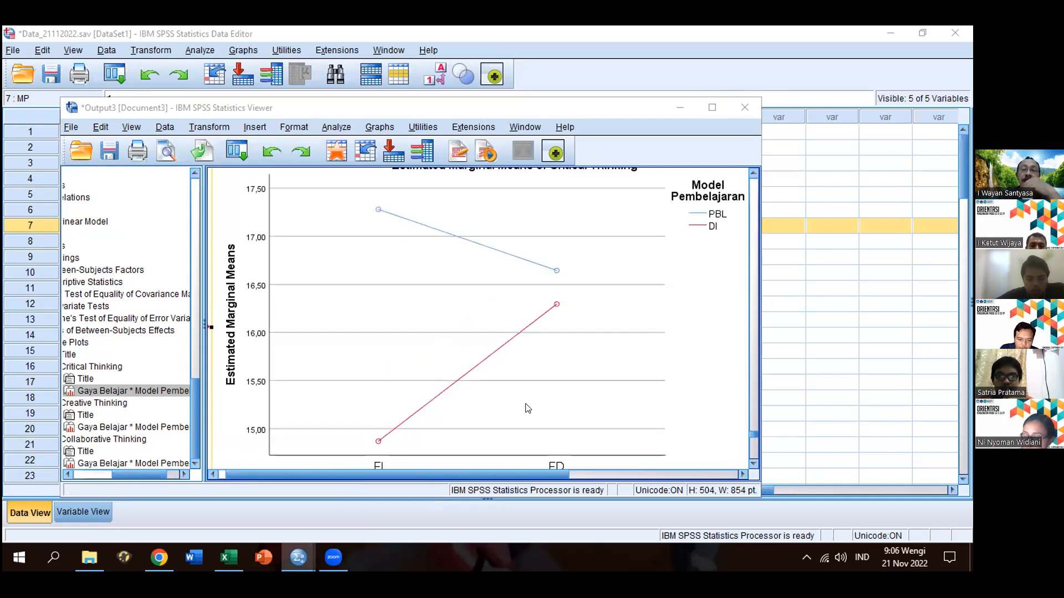
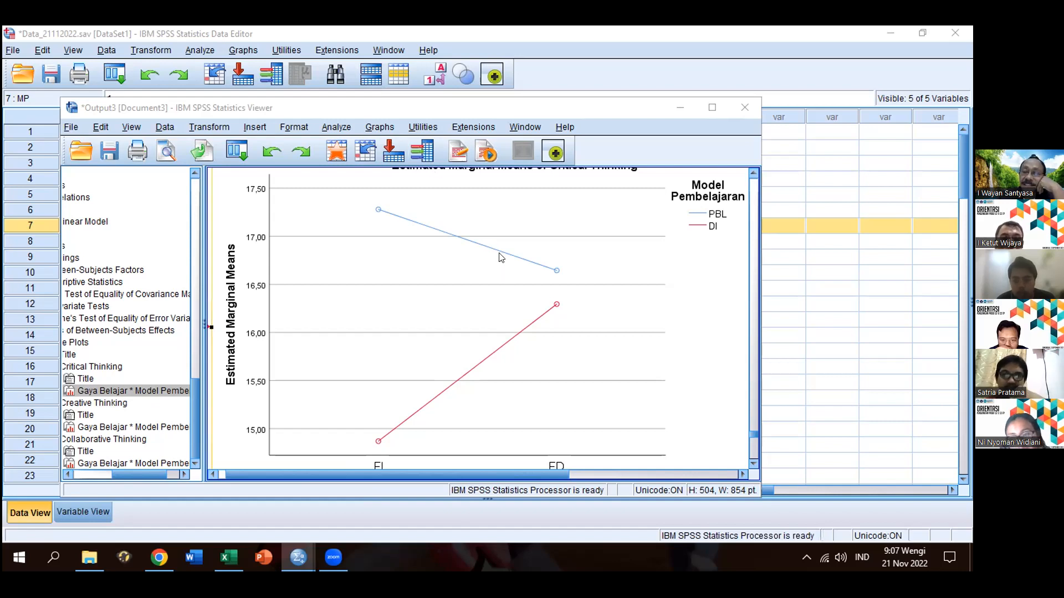
scroll(503, 256, down, 2)
scroll(504, 258, up, 2)
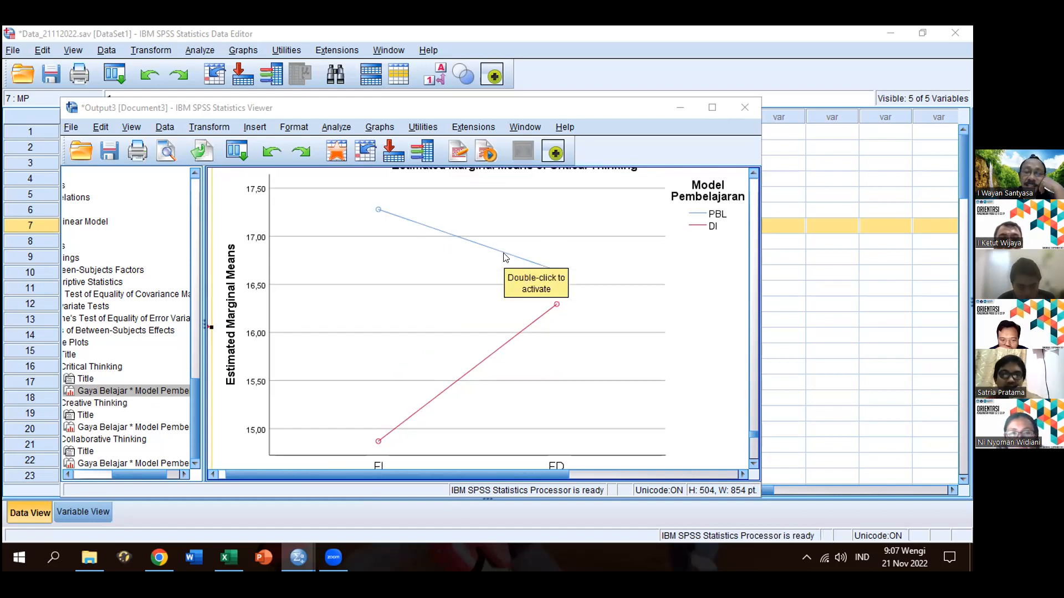
scroll(505, 258, down, 2)
scroll(506, 258, up, 2)
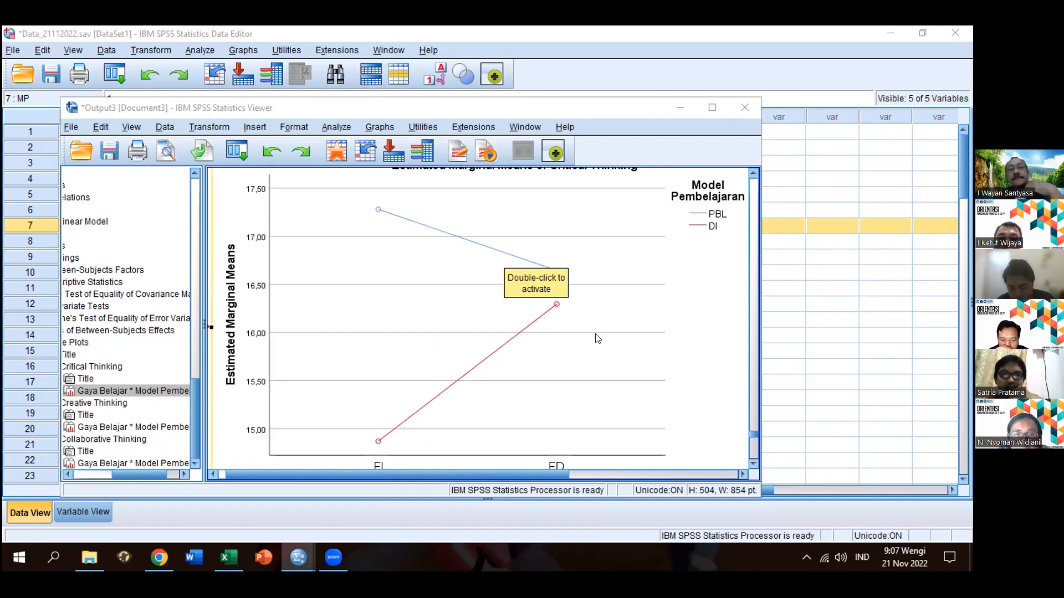
Compare the Critical Thinking plot's PBL and DI lines with those in the Creative Thinking profile plot
scroll(715, 316, up, 1)
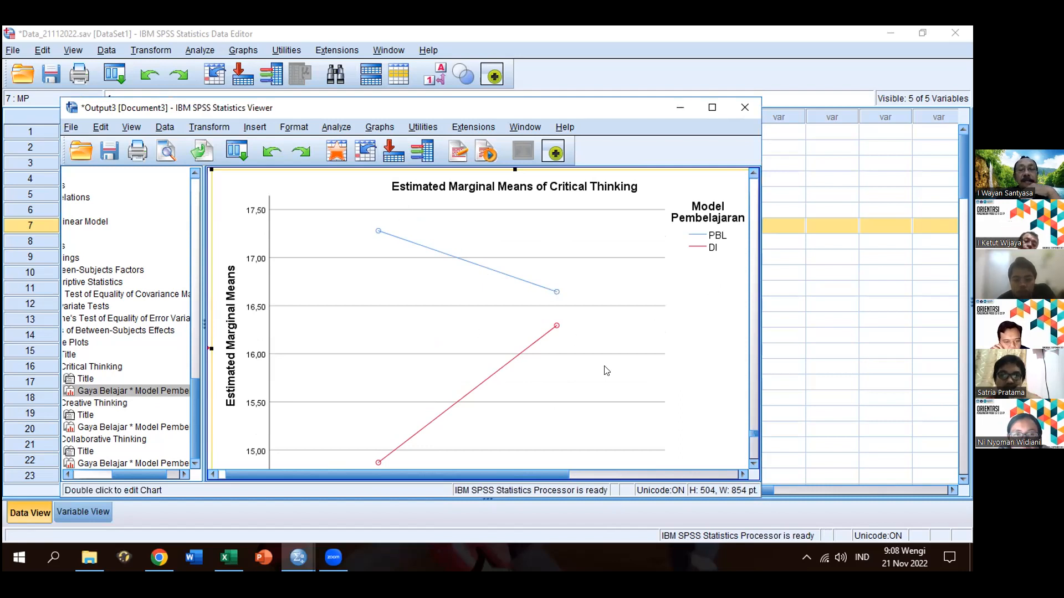
scroll(713, 418, down, 1)
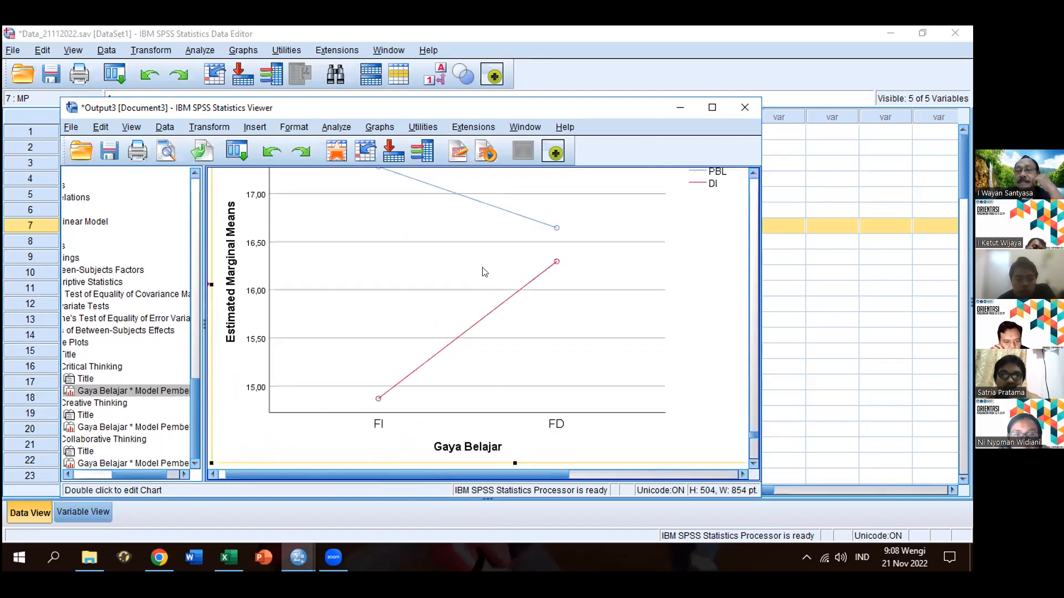
scroll(475, 299, up, 1)
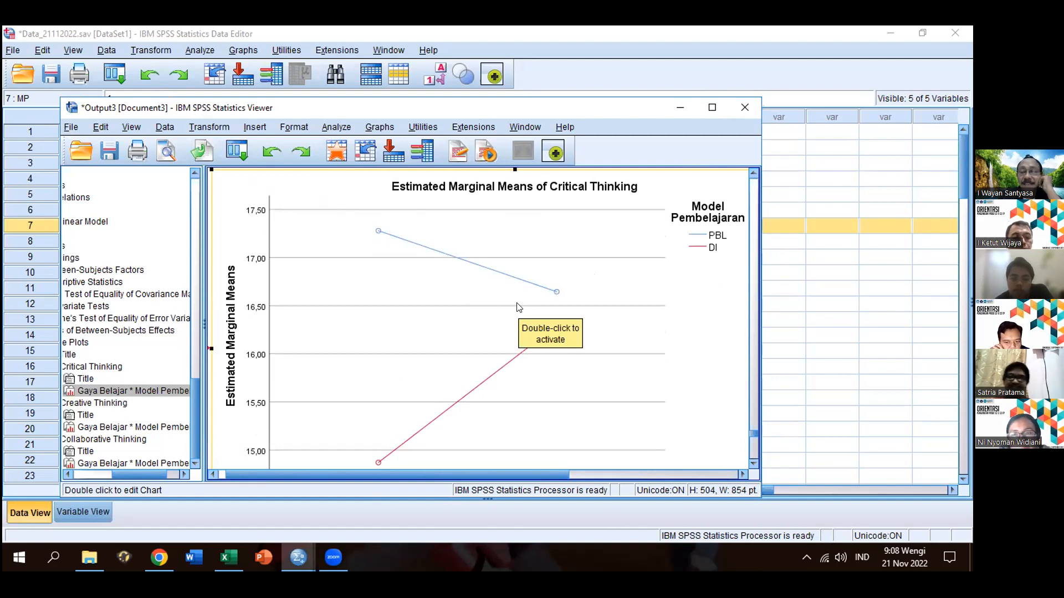
scroll(534, 307, down, 2)
scroll(534, 307, down, 10)
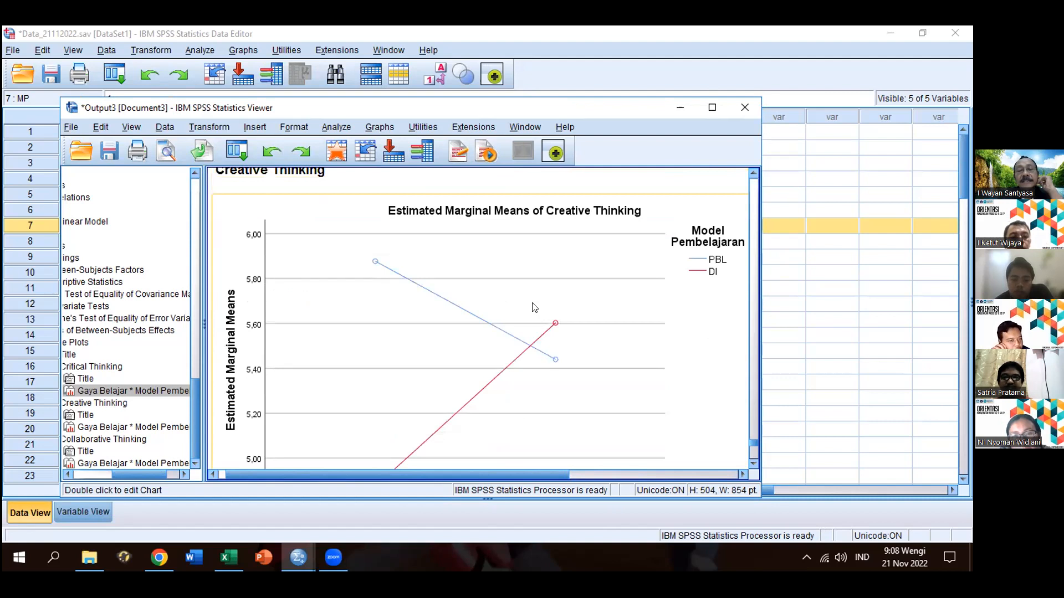
scroll(534, 306, down, 2)
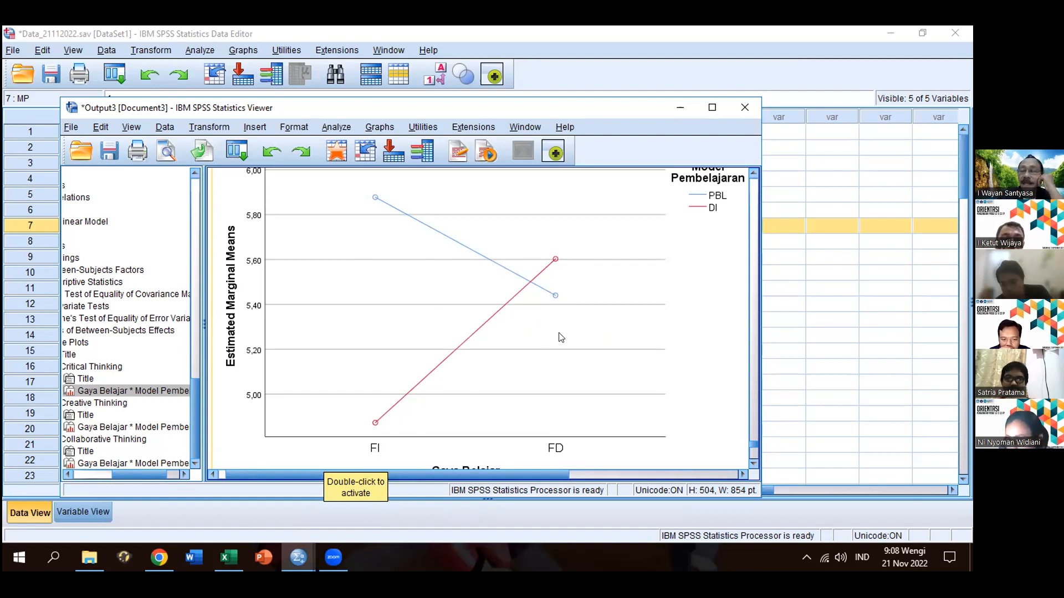
click(753, 174)
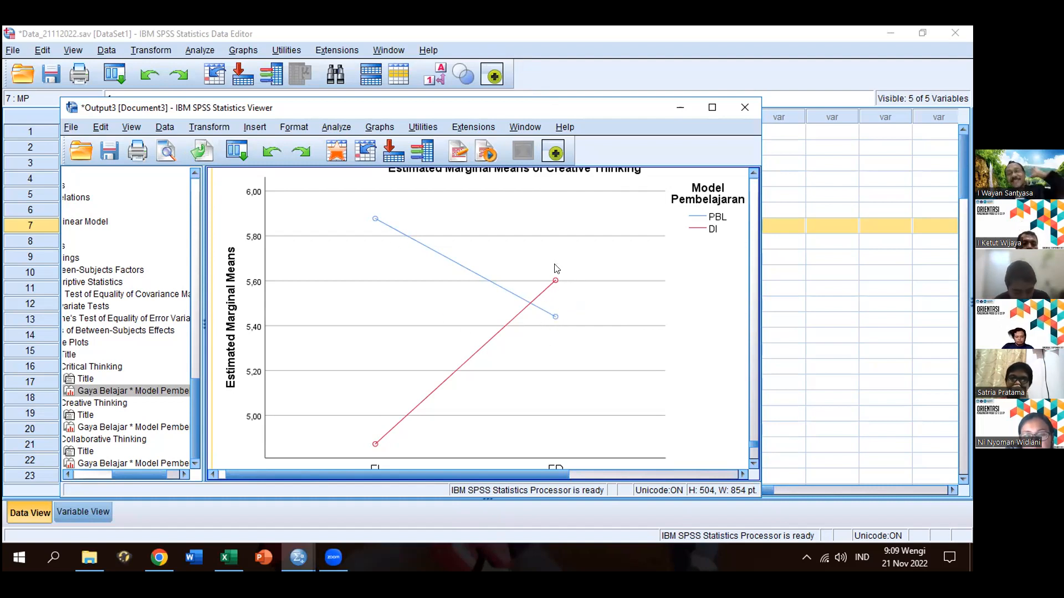
Examine how the PBL and DI lines interact across Gaya Belajar in the Collaborative Thinking profile plot
scroll(560, 299, down, 10)
scroll(563, 299, down, 2)
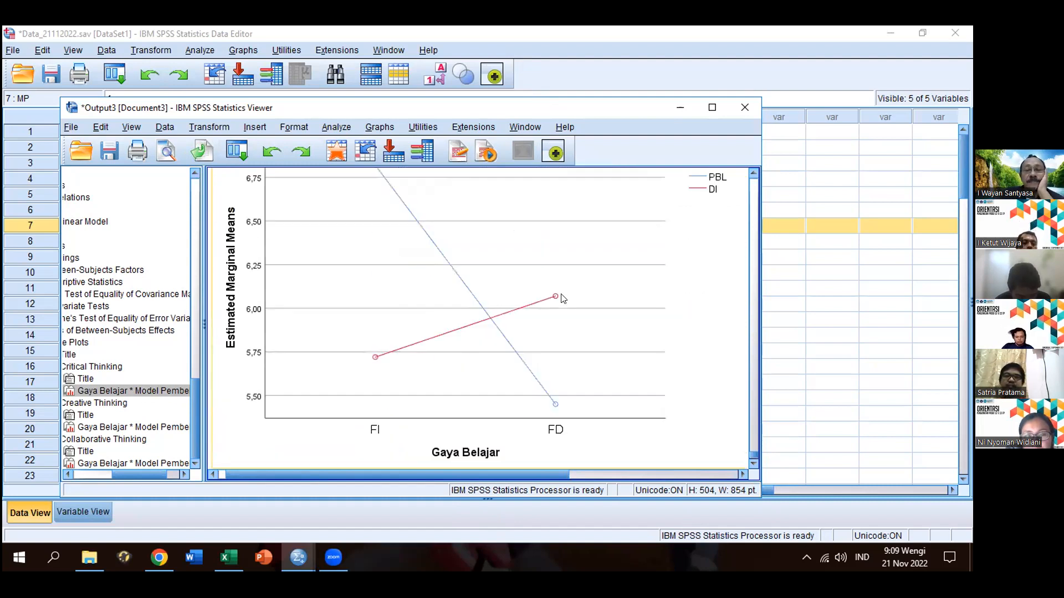
scroll(563, 298, up, 2)
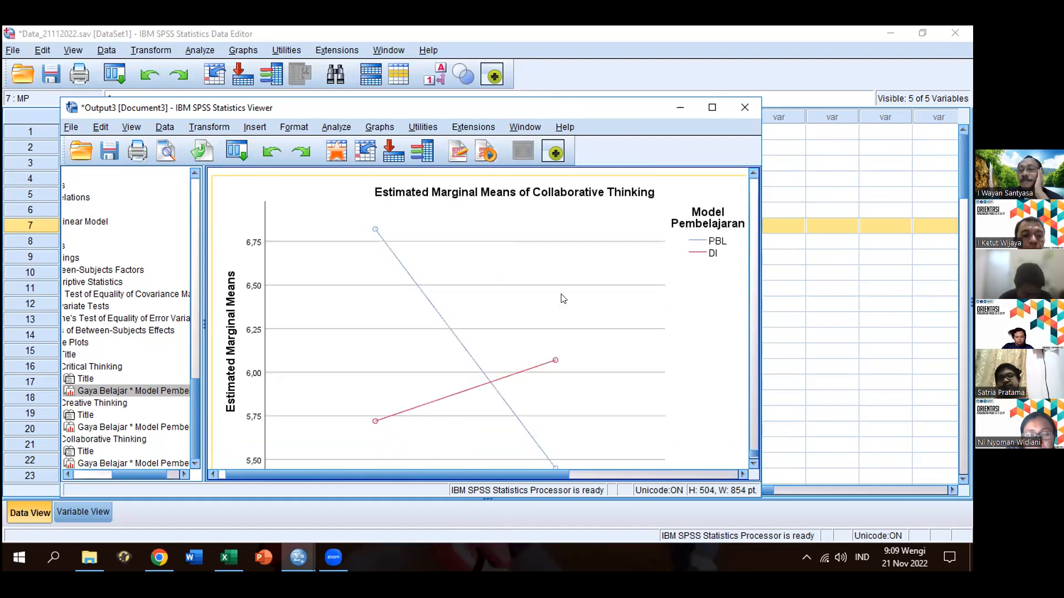
scroll(563, 299, down, 2)
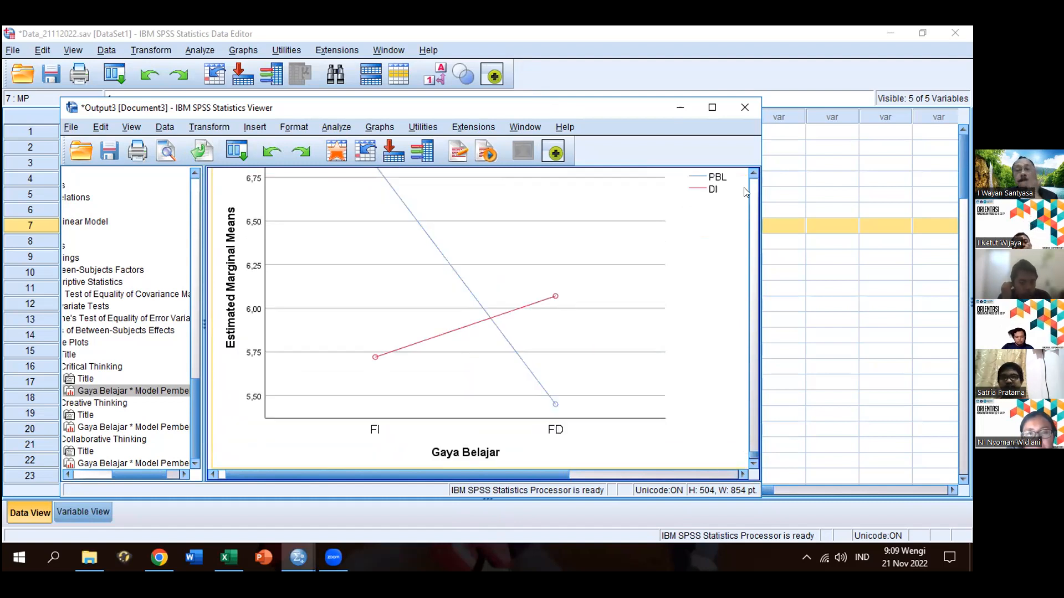
click(756, 173)
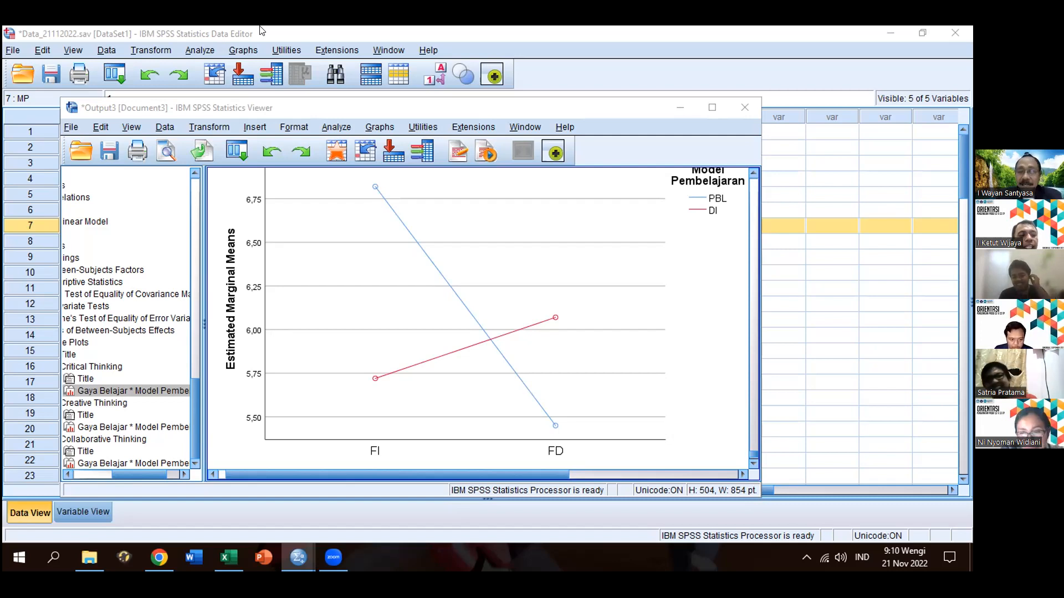
click(590, 173)
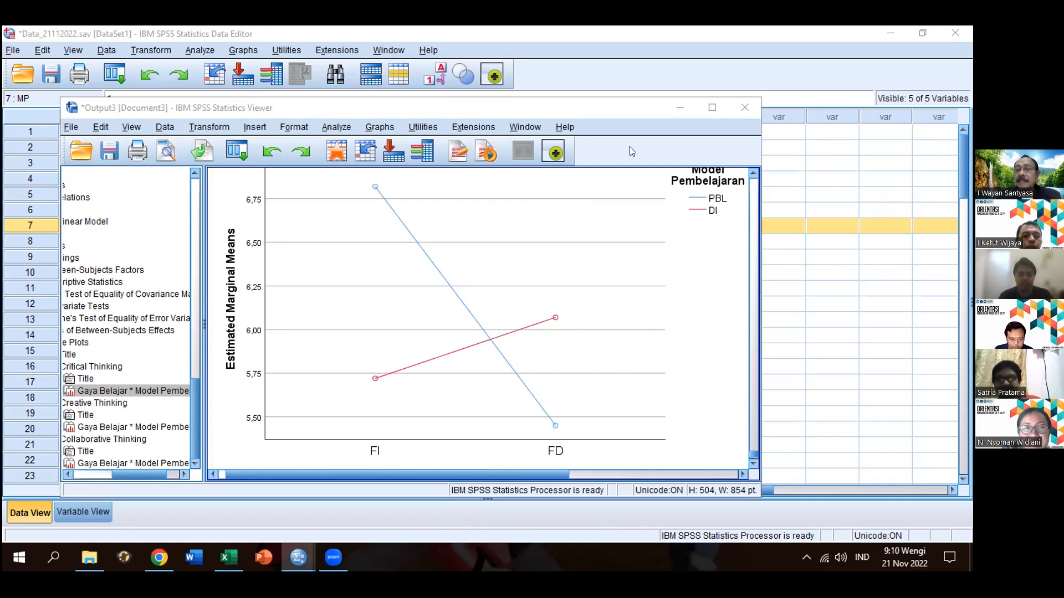
click(435, 172)
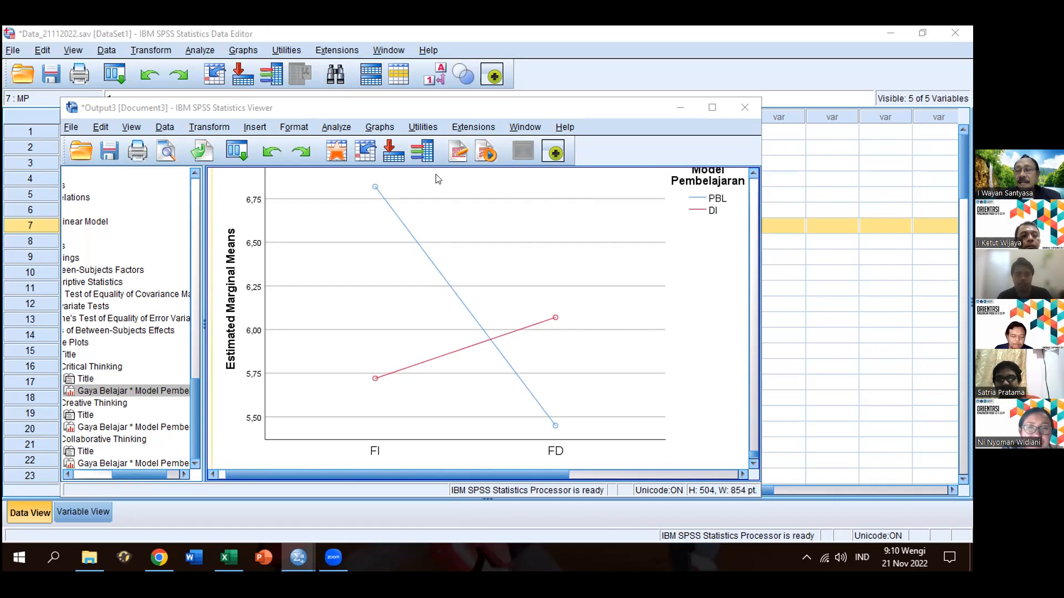